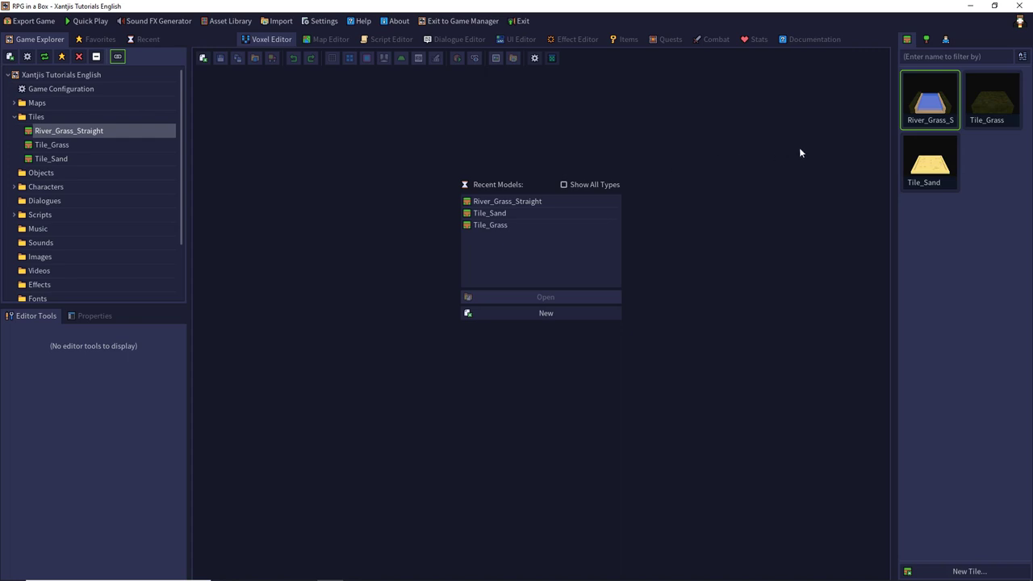
Step: Open the River_Grass_Straight tile and paint two lengthwise white stripes (ffffff), each two voxels wide, across the water surface
{"action": "double_click", "coordinate": [927, 103]}
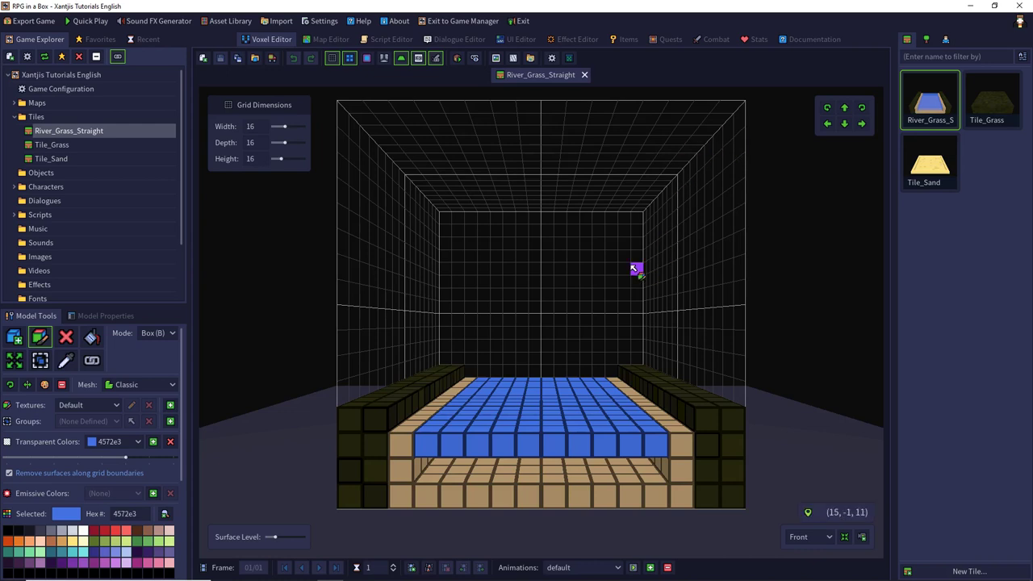
{"action": "middle_click_drag", "start_coordinate": [609, 253], "coordinate": [608, 305]}
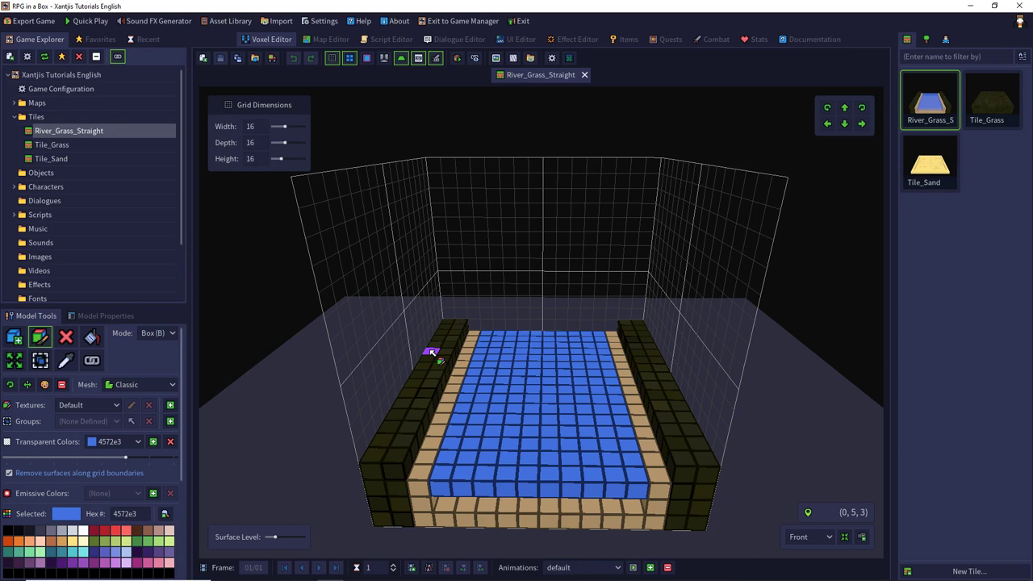
{"action": "left_click", "coordinate": [85, 531]}
{"action": "left_click", "coordinate": [40, 336]}
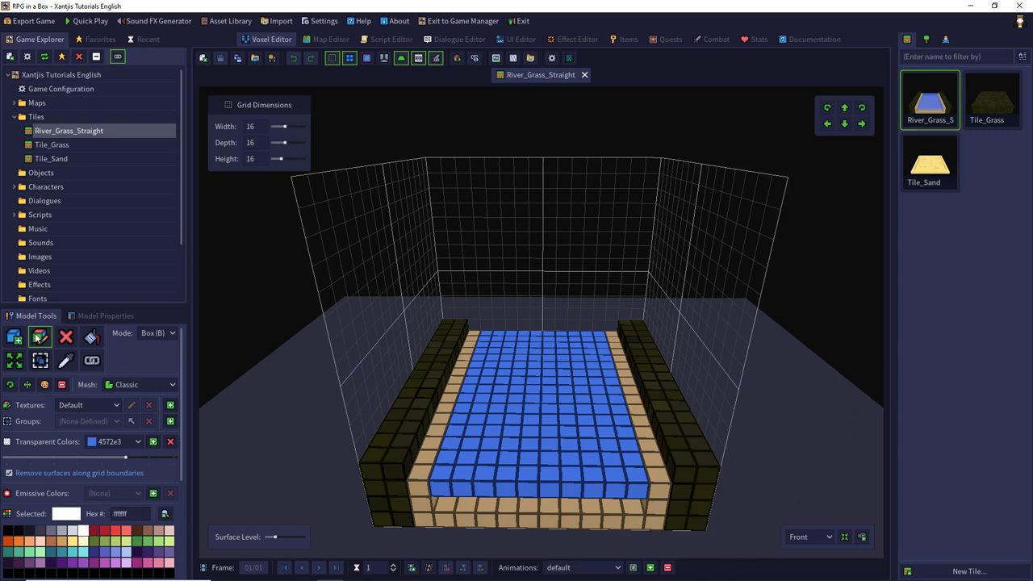
{"action": "left_click_drag", "start_coordinate": [516, 335], "coordinate": [506, 488]}
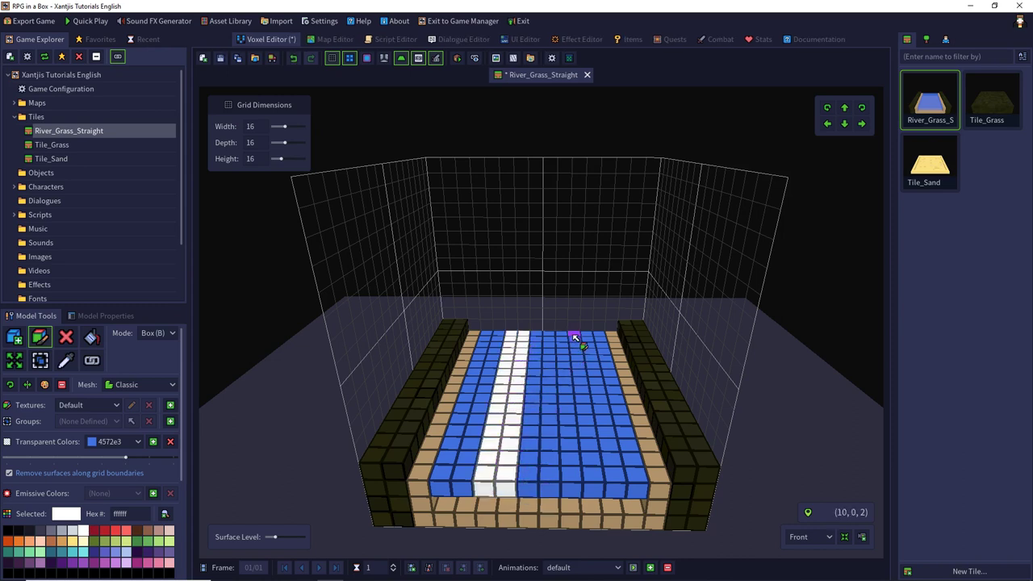
{"action": "left_click_drag", "start_coordinate": [572, 337], "coordinate": [570, 475]}
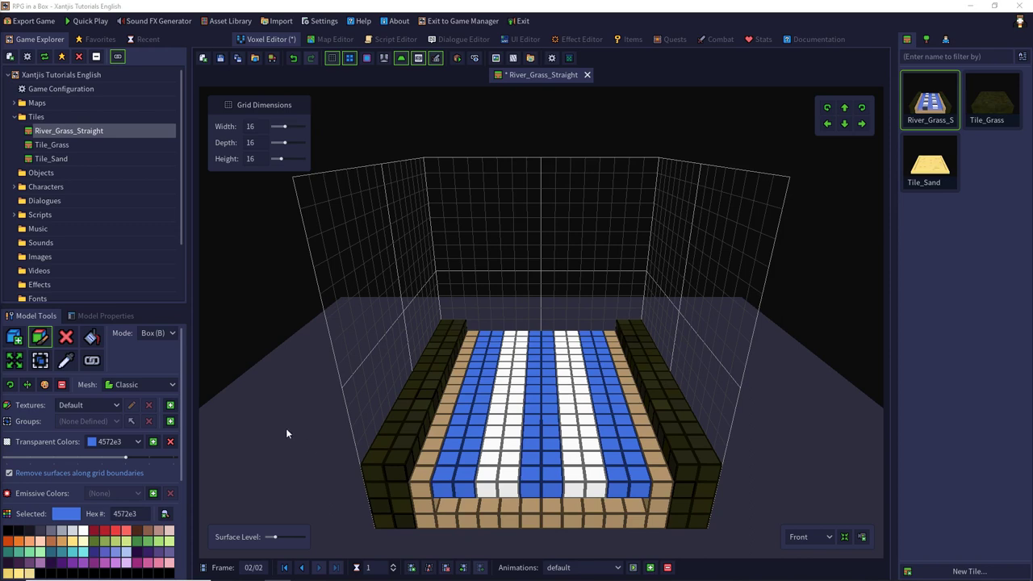
Step: Add a custom light blue with hex value 7597e9 to the empty palette swatch beside the water blue
{"action": "scroll", "coordinate": [101, 481], "scroll_direction": "down", "scroll_amount": 5}
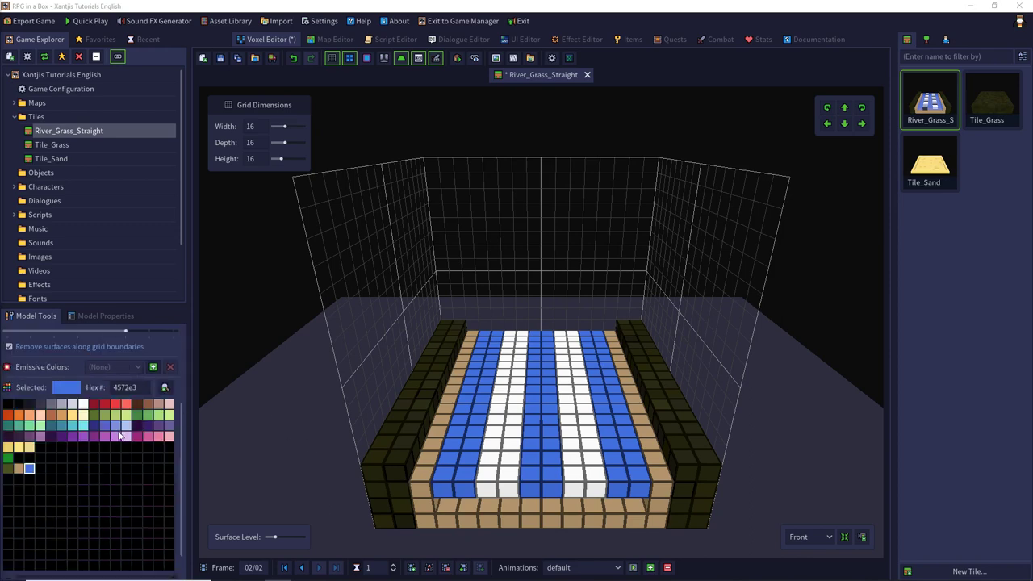
{"action": "scroll", "coordinate": [81, 474], "scroll_direction": "up", "scroll_amount": 2}
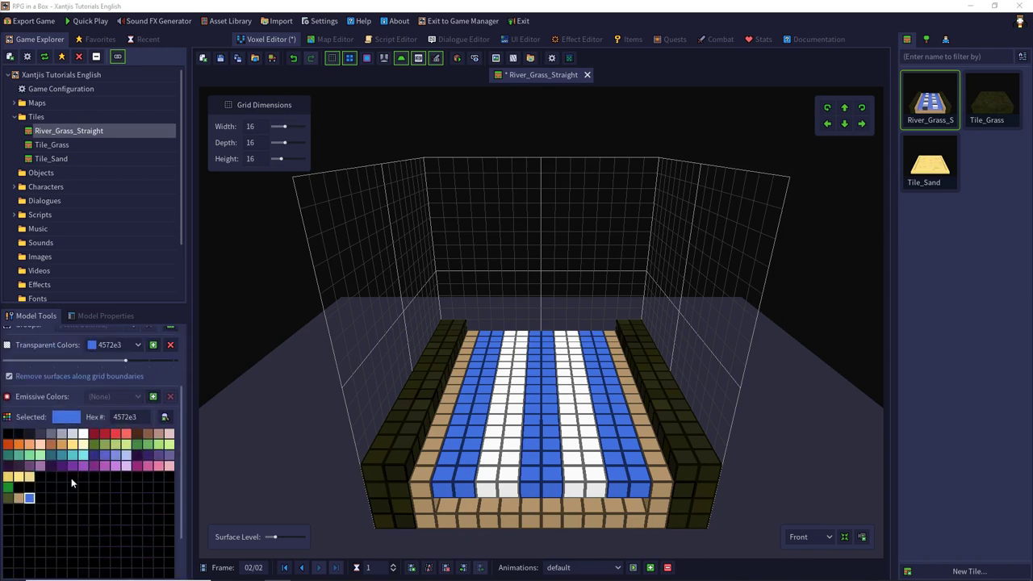
{"action": "scroll", "coordinate": [49, 497], "scroll_direction": "up", "scroll_amount": 3}
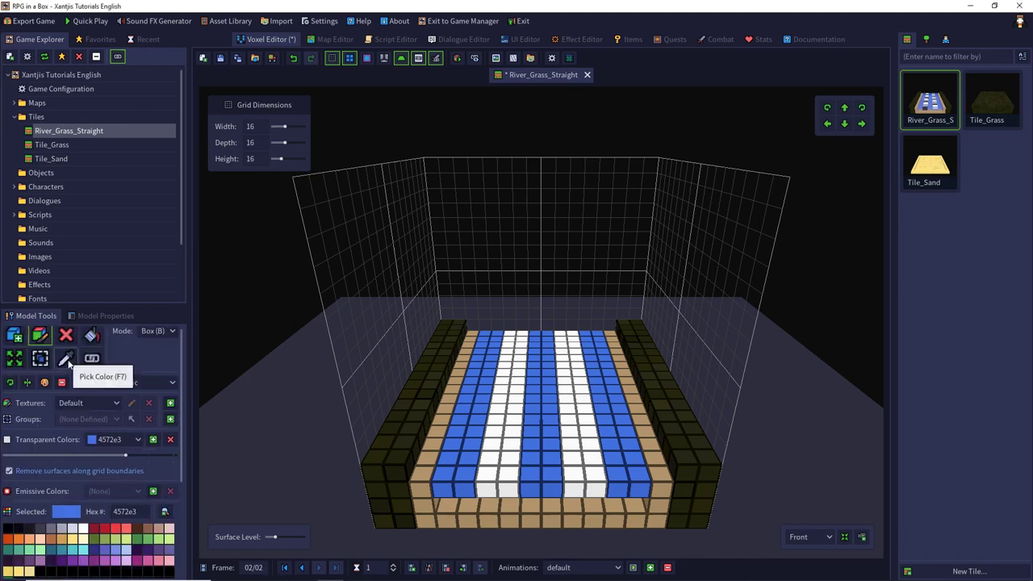
{"action": "scroll", "coordinate": [46, 391], "scroll_direction": "down", "scroll_amount": 1}
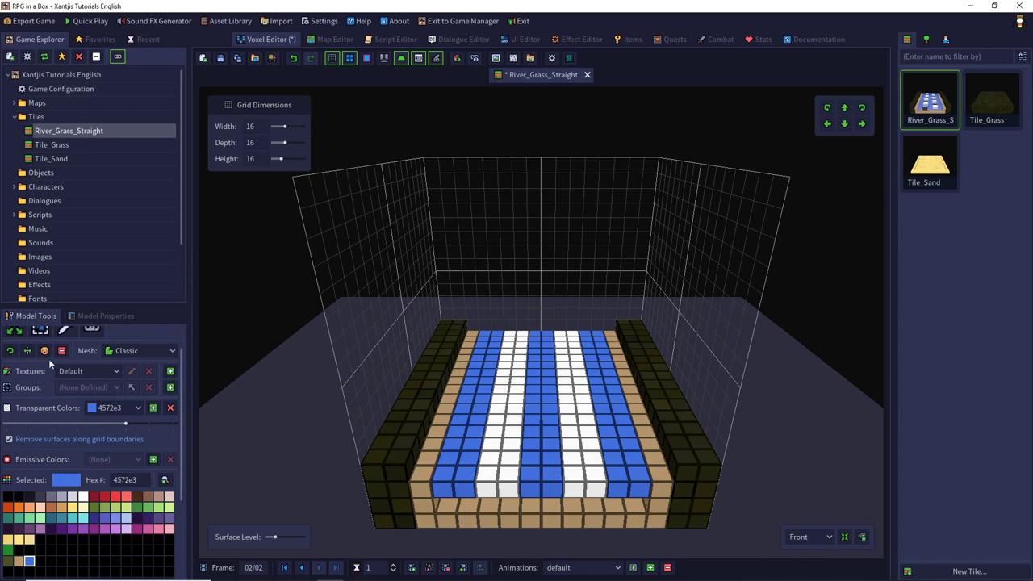
{"action": "scroll", "coordinate": [49, 358], "scroll_direction": "up", "scroll_amount": 1}
{"action": "scroll", "coordinate": [49, 363], "scroll_direction": "down", "scroll_amount": 2}
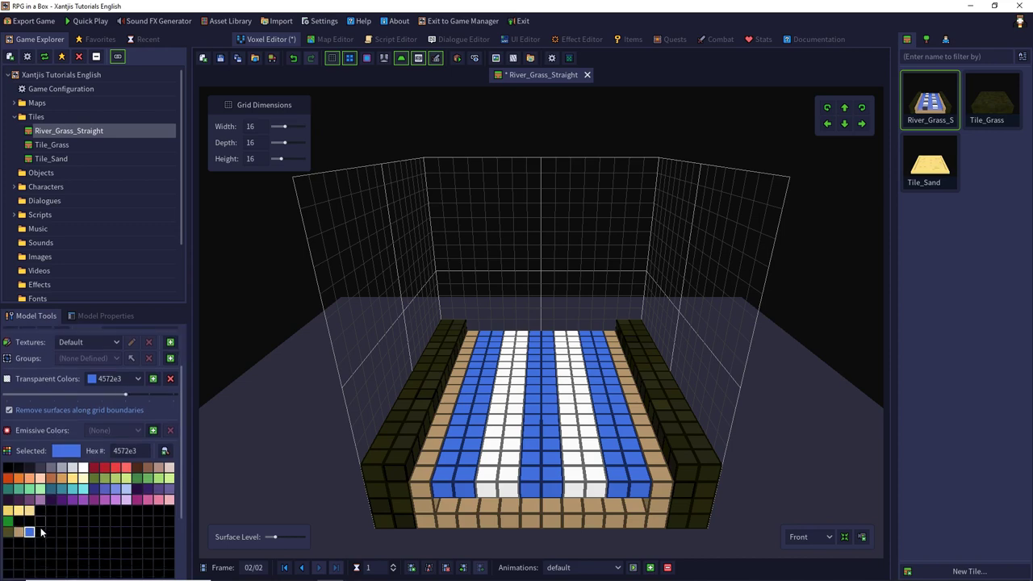
{"action": "double_click", "coordinate": [39, 533]}
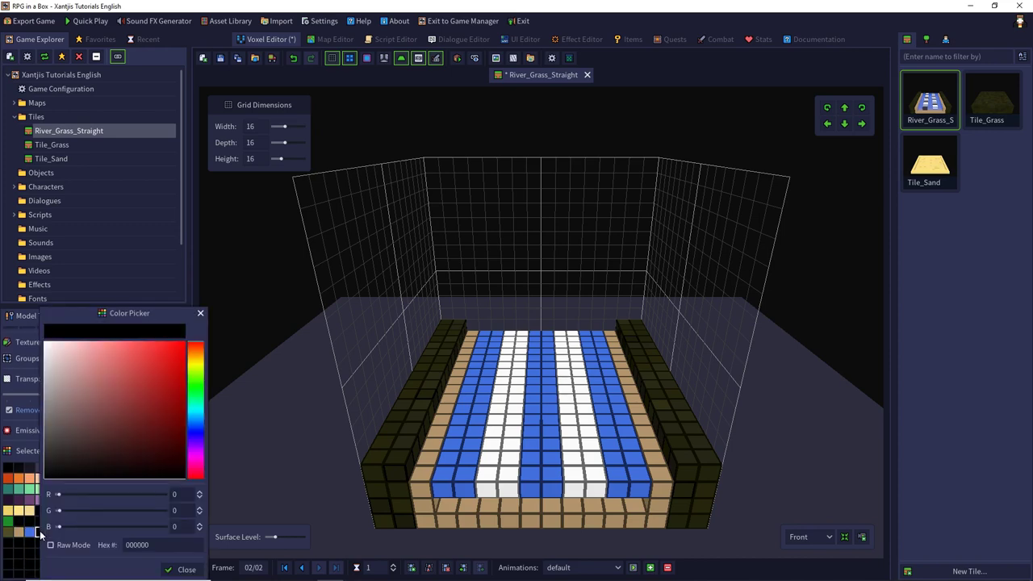
{"action": "double_click", "coordinate": [166, 542]}
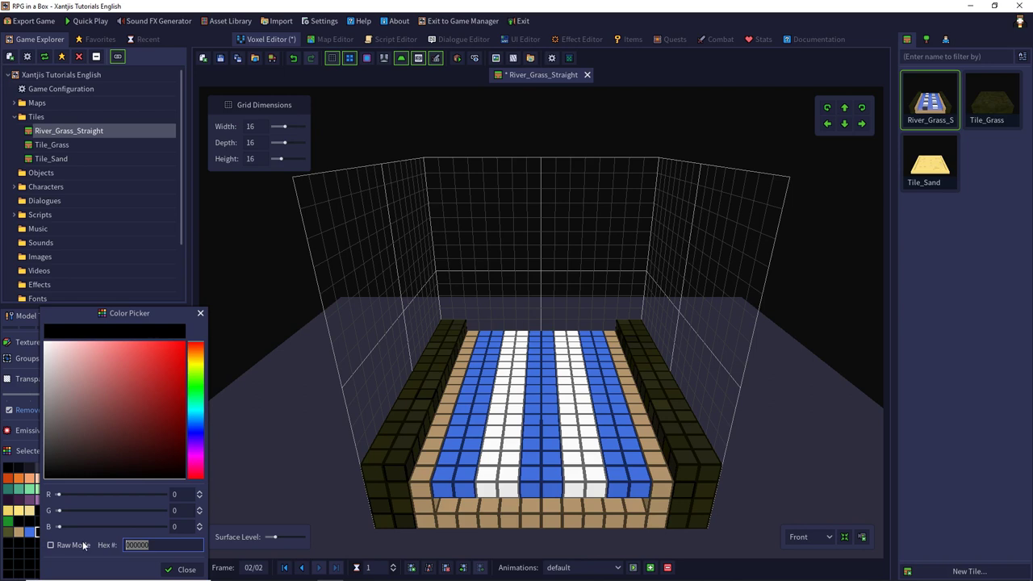
{"action": "type", "text": "7597e9"}
{"action": "key", "text": "Return"}
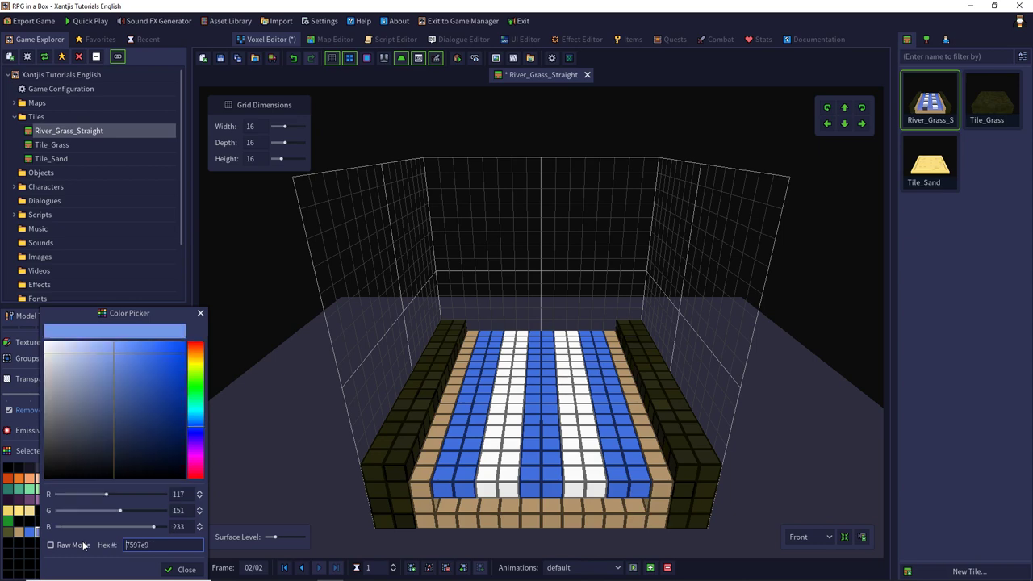
{"action": "left_click", "coordinate": [181, 569]}
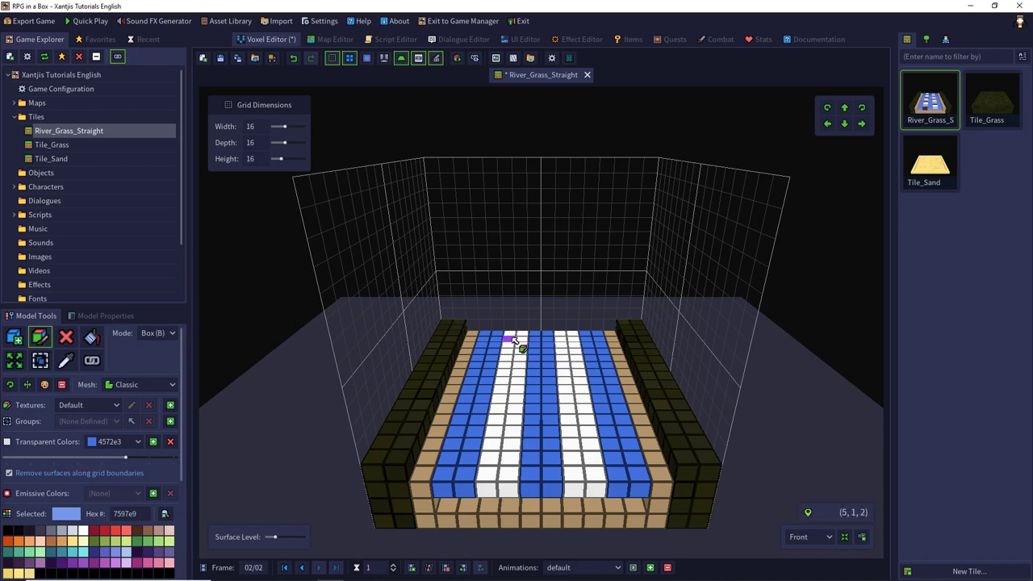
Step: Paint light blue 7597e9 crosswise bands on every fourth voxel row of both white stripes, staggered by two rows between the stripes
{"action": "left_click_drag", "start_coordinate": [512, 339], "coordinate": [519, 339]}
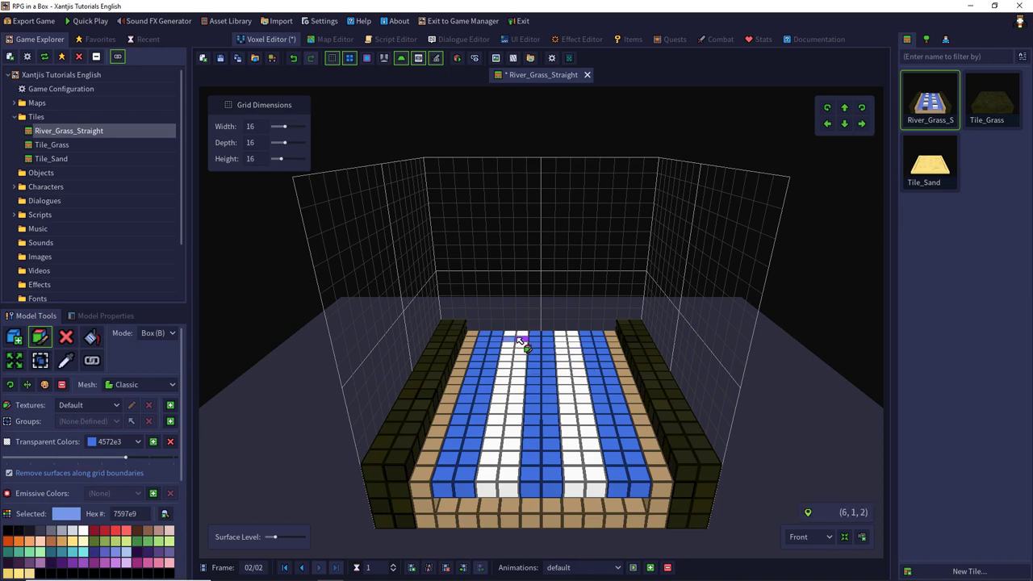
{"action": "left_click", "coordinate": [567, 352]}
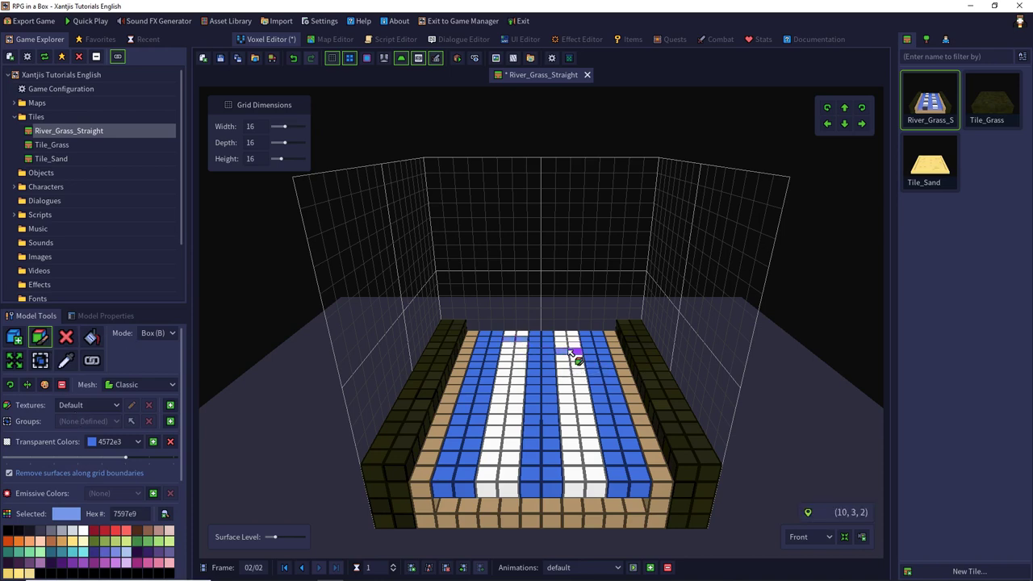
{"action": "left_click", "coordinate": [510, 367]}
{"action": "left_click_drag", "start_coordinate": [568, 381], "coordinate": [576, 382]}
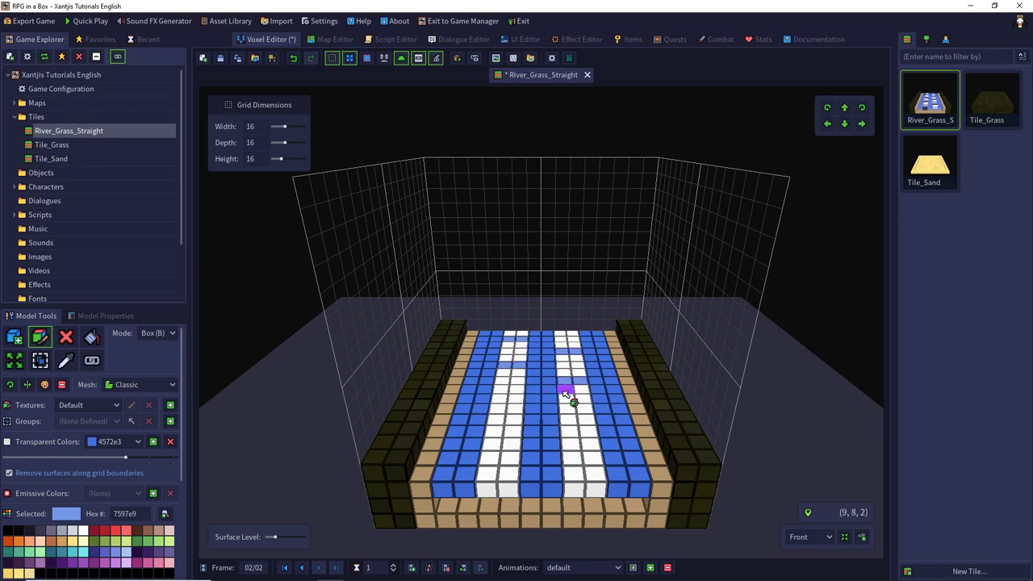
{"action": "left_click", "coordinate": [509, 398]}
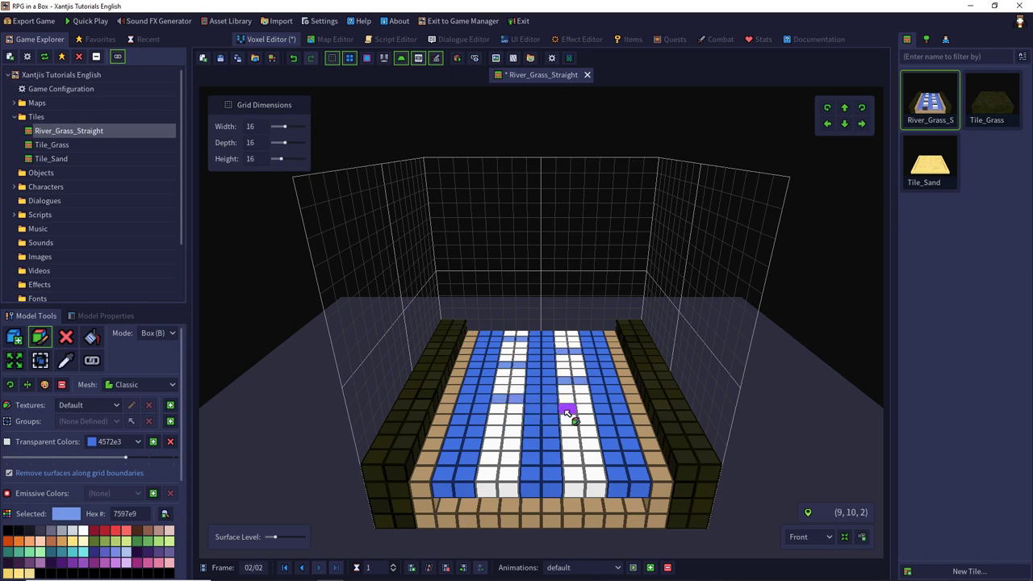
{"action": "left_click", "coordinate": [588, 418]}
{"action": "left_click_drag", "start_coordinate": [514, 444], "coordinate": [494, 444]}
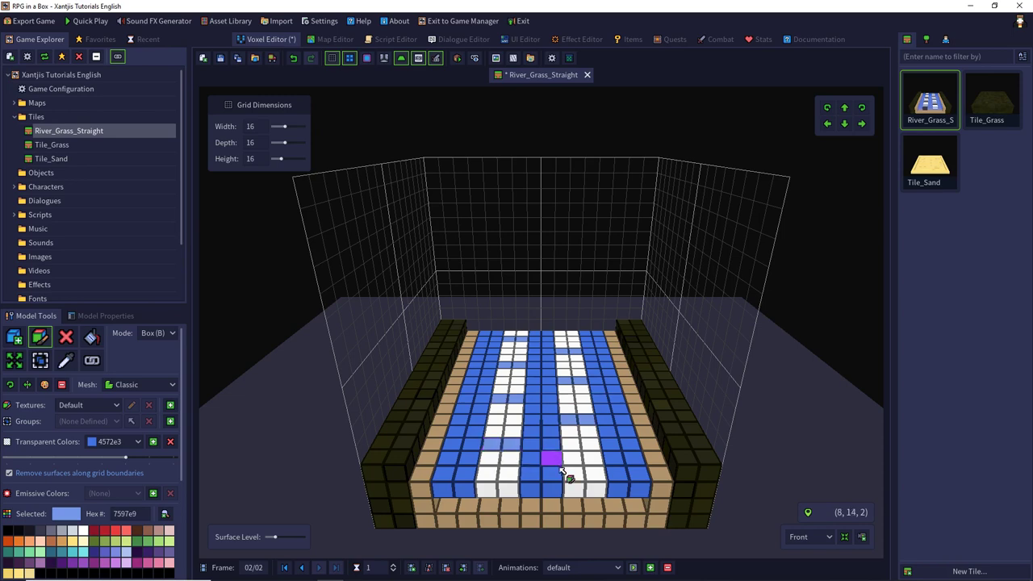
{"action": "left_click", "coordinate": [573, 476]}
{"action": "left_click", "coordinate": [591, 478]}
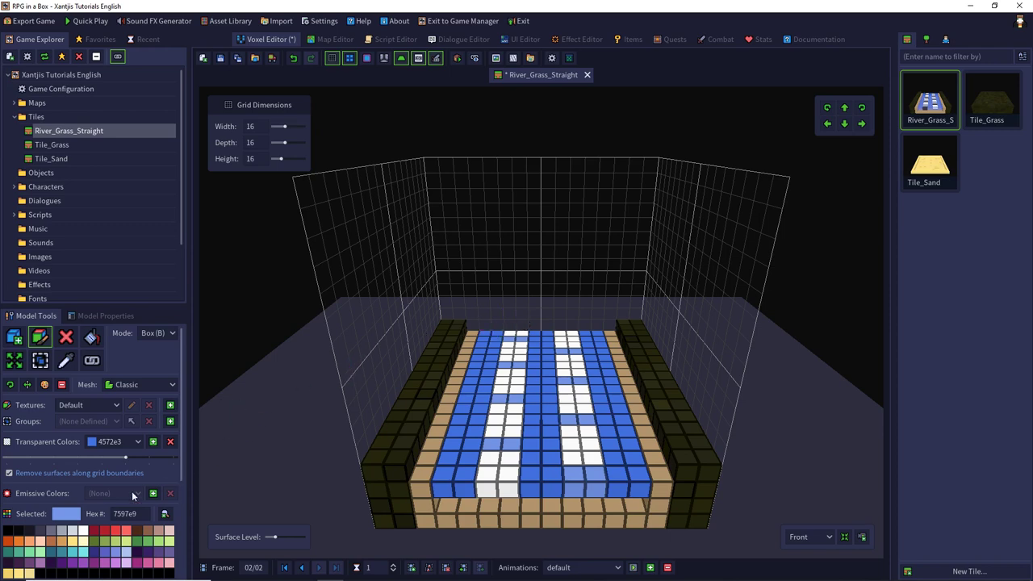
Step: Paint grey 6a6a80 bands on every fourth row of both stripes, directly in front of the light blue bands
{"action": "left_click", "coordinate": [51, 531]}
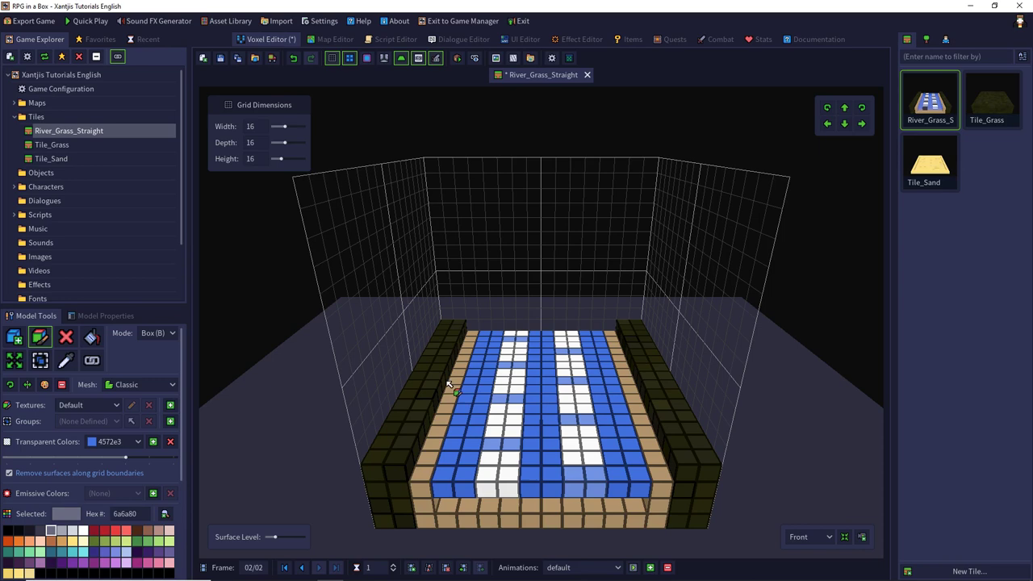
{"action": "left_click", "coordinate": [519, 345]}
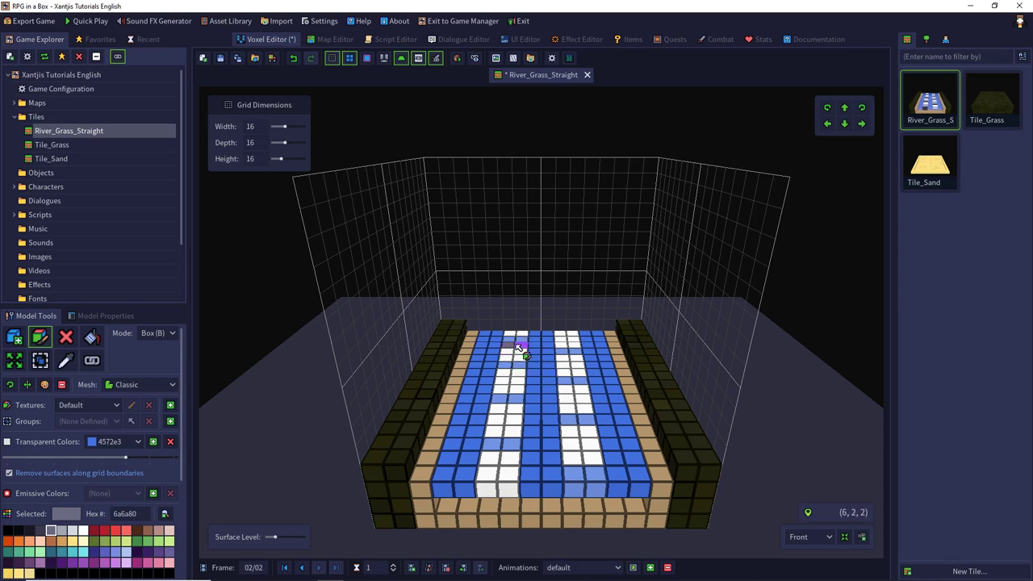
{"action": "left_click_drag", "start_coordinate": [563, 362], "coordinate": [578, 391]}
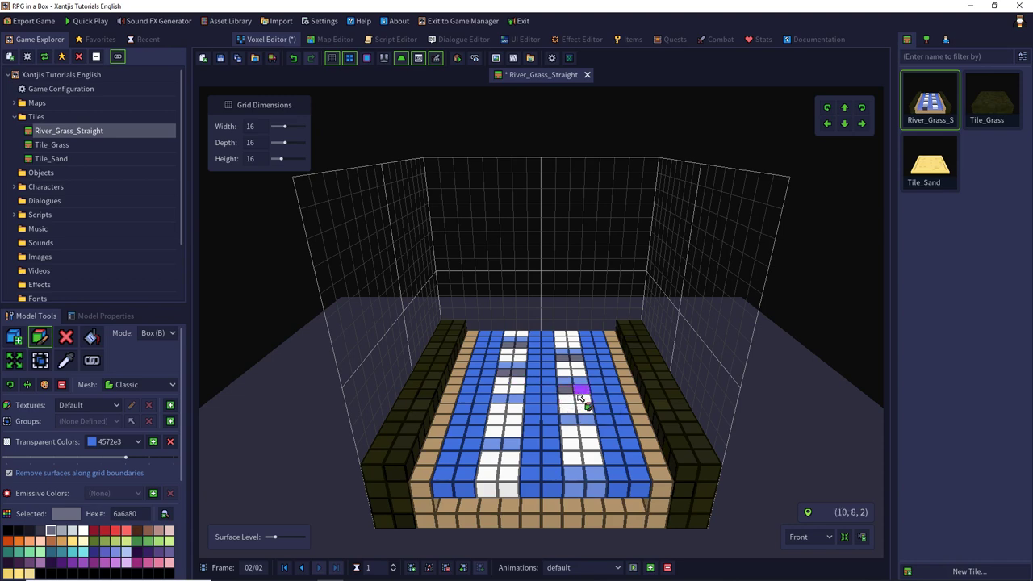
{"action": "left_click_drag", "start_coordinate": [517, 408], "coordinate": [504, 409]}
{"action": "left_click_drag", "start_coordinate": [570, 430], "coordinate": [585, 433]}
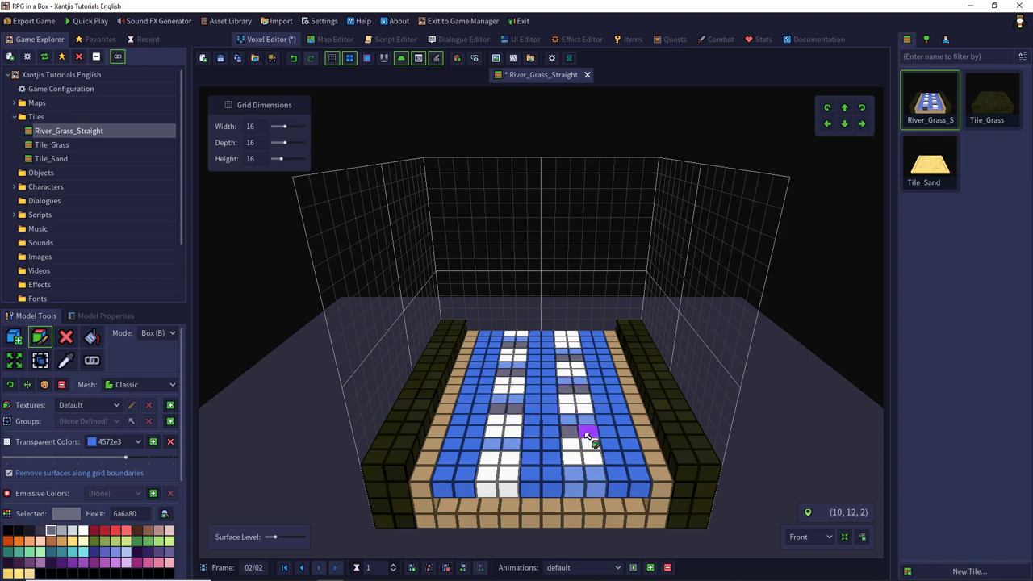
{"action": "left_click", "coordinate": [510, 454]}
{"action": "left_click", "coordinate": [490, 455]}
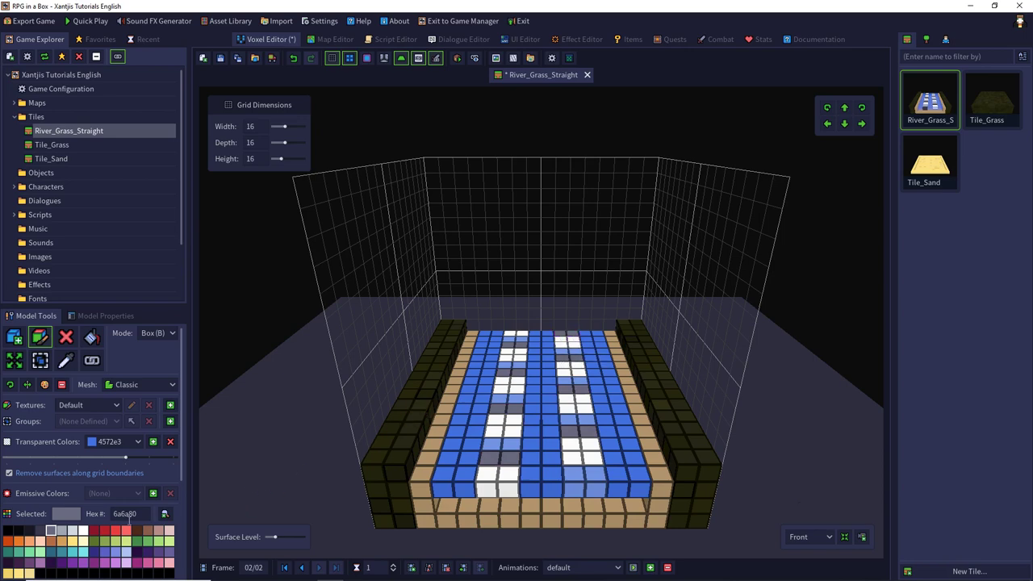
Step: Paint dark 191824 bands directly in front of the grey bands on the left stripe, at rows 3, 7, 11 and 15
{"action": "left_click", "coordinate": [29, 531]}
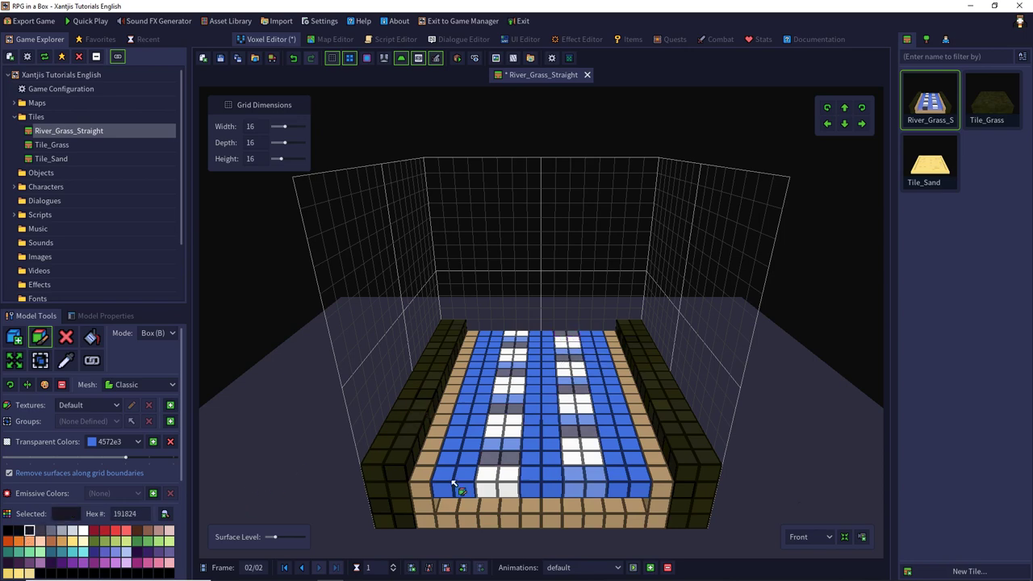
{"action": "left_click", "coordinate": [505, 352]}
{"action": "left_click", "coordinate": [522, 353]}
{"action": "left_click", "coordinate": [516, 381]}
{"action": "left_click", "coordinate": [505, 380]}
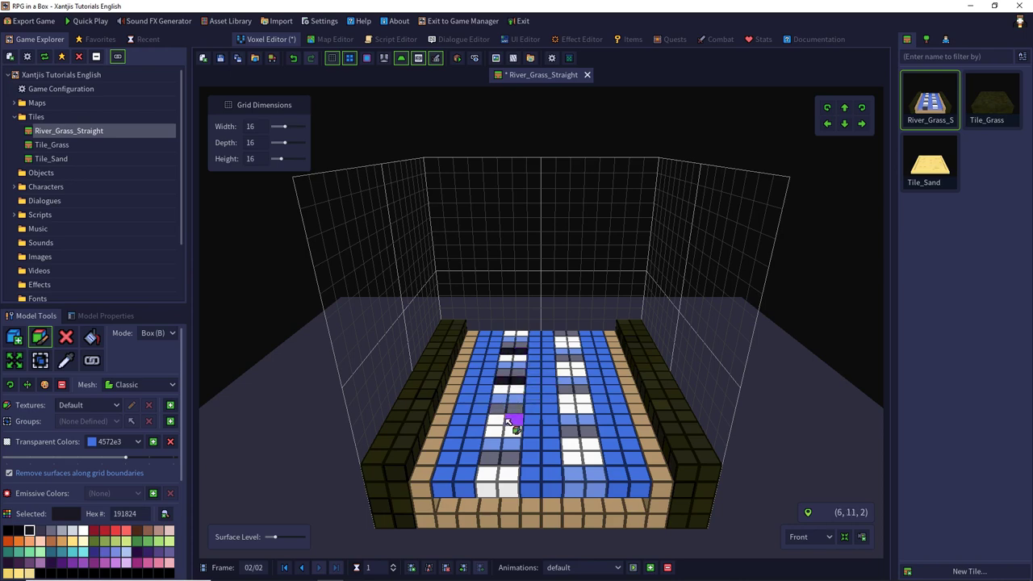
{"action": "left_click", "coordinate": [501, 422]}
{"action": "left_click", "coordinate": [511, 423]}
{"action": "left_click", "coordinate": [504, 476]}
{"action": "left_click", "coordinate": [491, 475]}
Step: Paint dark 191824 bands directly in front of the grey bands on the right stripe, at rows 1, 5, 9 and 13
{"action": "left_click", "coordinate": [563, 338]}
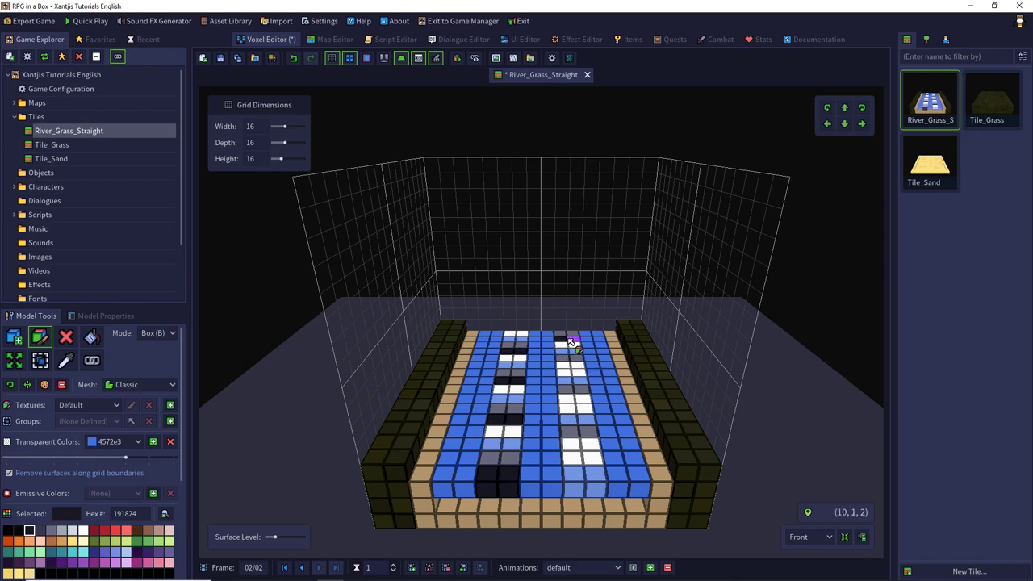
{"action": "left_click", "coordinate": [572, 338]}
{"action": "left_click", "coordinate": [569, 368]}
{"action": "left_click", "coordinate": [572, 399]}
{"action": "left_click", "coordinate": [581, 400]}
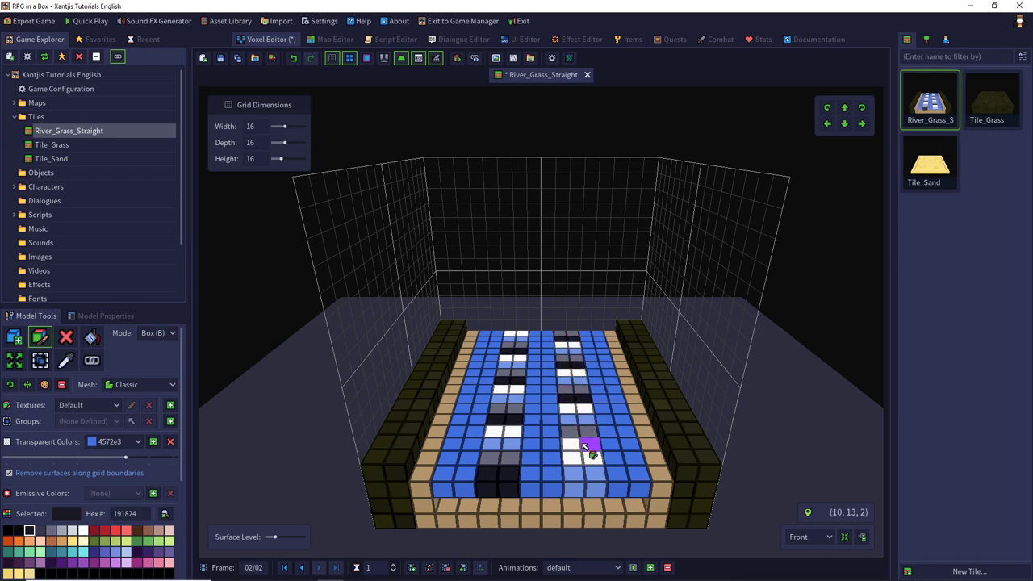
{"action": "left_click", "coordinate": [587, 445]}
{"action": "left_click", "coordinate": [574, 445]}
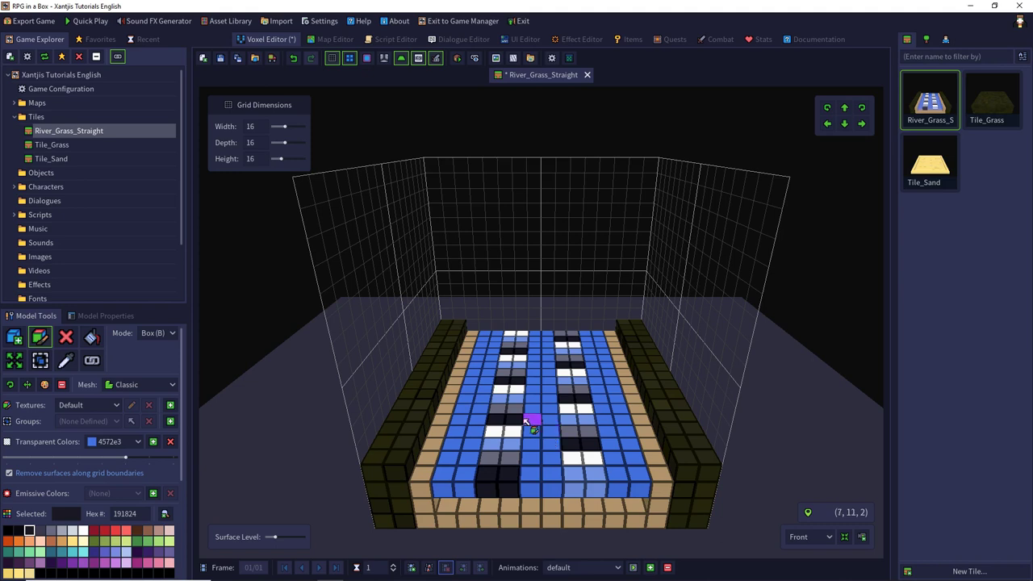
Step: Duplicate the current animation frame and go back to frame 1
{"action": "left_click", "coordinate": [429, 567]}
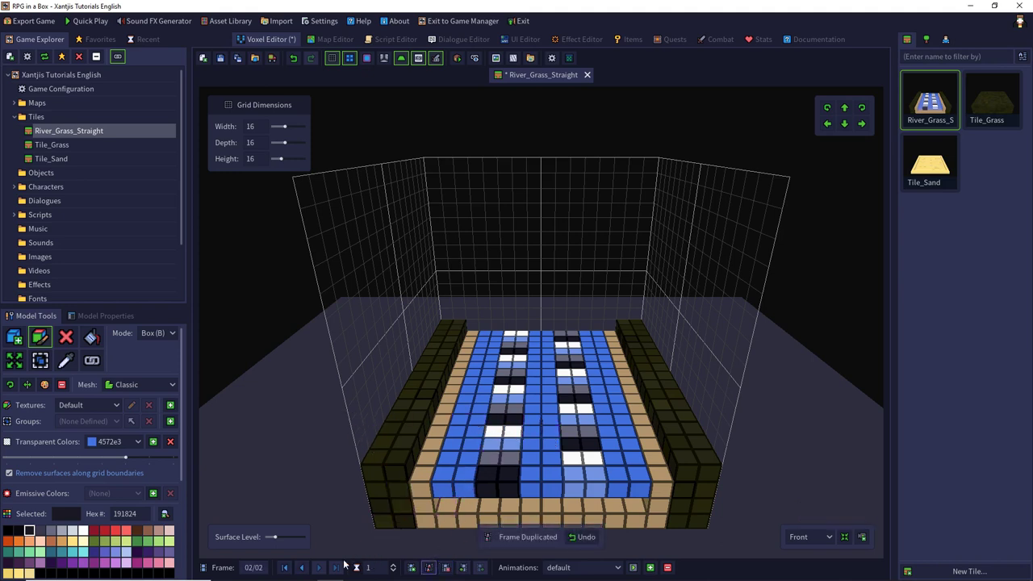
{"action": "left_click", "coordinate": [303, 568]}
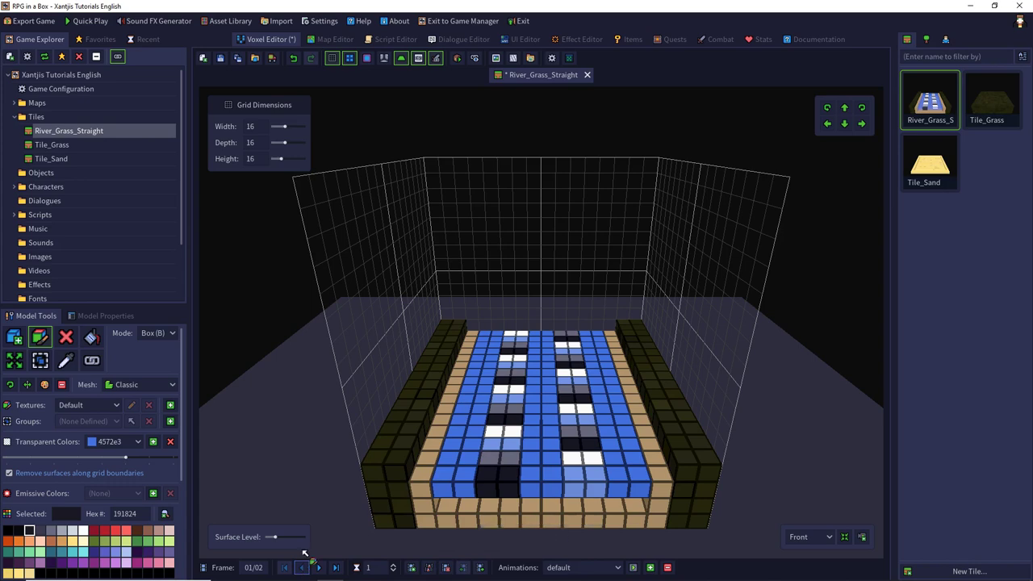
Step: On frame 1, sample the water blue 4572e3 and paint it over every band except the light blue ones on both stripes
{"action": "left_click", "coordinate": [65, 361]}
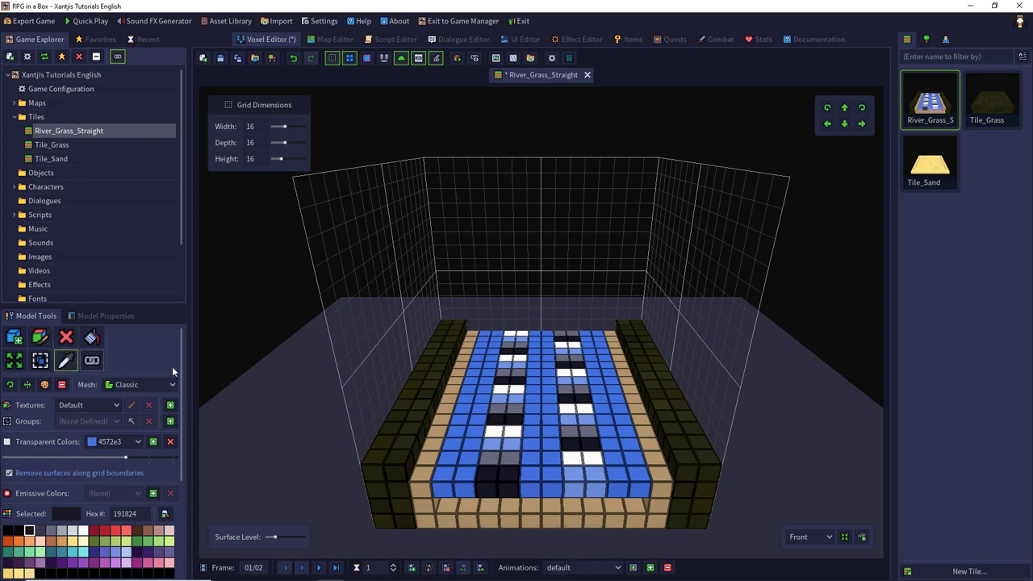
{"action": "left_click", "coordinate": [472, 396]}
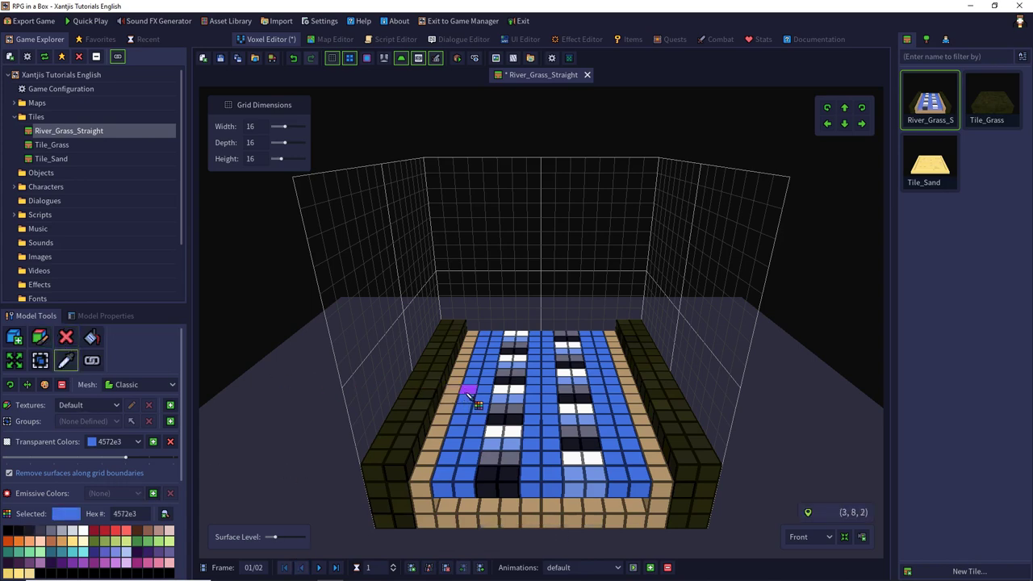
{"action": "left_click", "coordinate": [39, 338]}
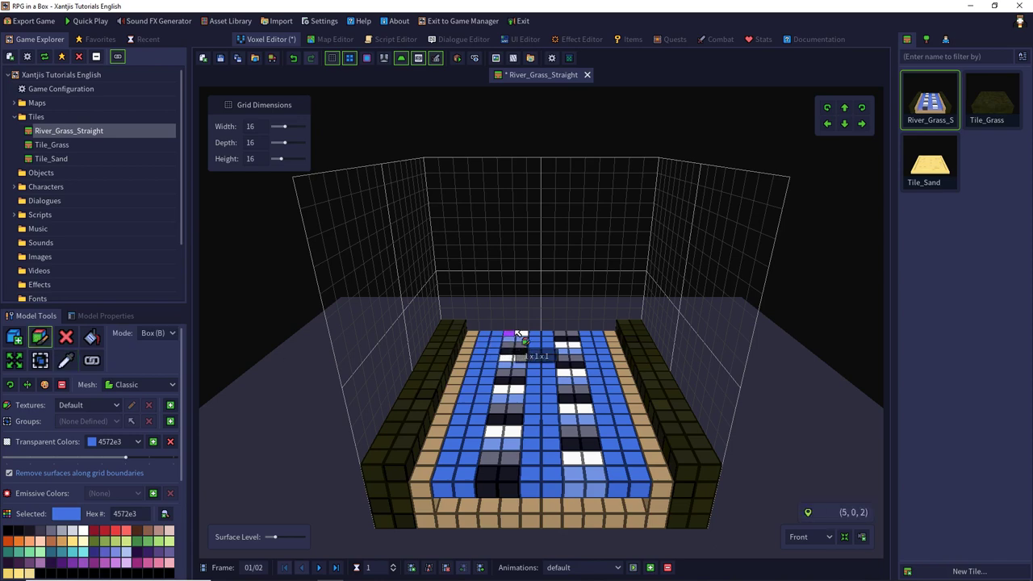
{"action": "mouse_move", "coordinate": [508, 347]}
{"action": "left_mouse_down"}
{"action": "mouse_move", "coordinate": [508, 433]}
{"action": "mouse_move", "coordinate": [494, 460]}
{"action": "mouse_move", "coordinate": [509, 476]}
{"action": "left_mouse_up"}
{"action": "mouse_move", "coordinate": [560, 332]}
{"action": "left_mouse_down"}
{"action": "mouse_move", "coordinate": [572, 346]}
{"action": "mouse_move", "coordinate": [567, 392]}
{"action": "mouse_move", "coordinate": [584, 407]}
{"action": "mouse_move", "coordinate": [584, 454]}
{"action": "left_mouse_up"}
Step: Advance to frame 2, duplicate it, and return to frame 2
{"action": "left_click", "coordinate": [322, 568]}
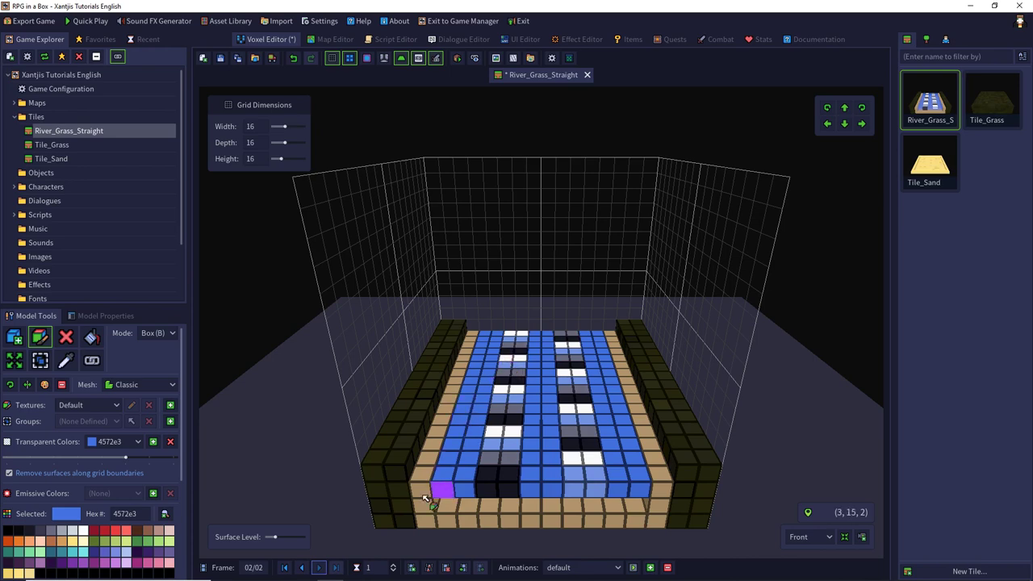
{"action": "left_click", "coordinate": [429, 568]}
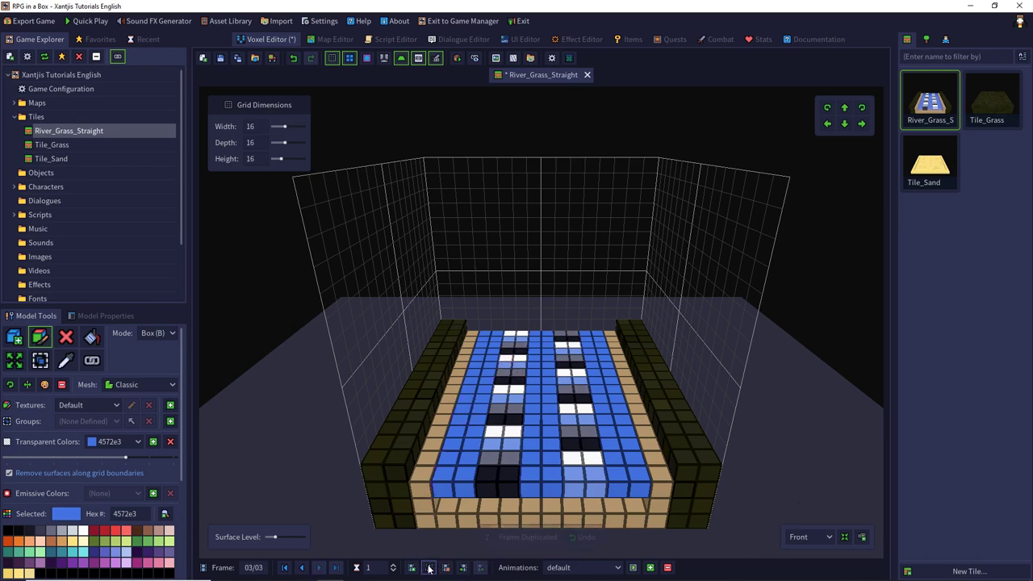
{"action": "left_click", "coordinate": [303, 567]}
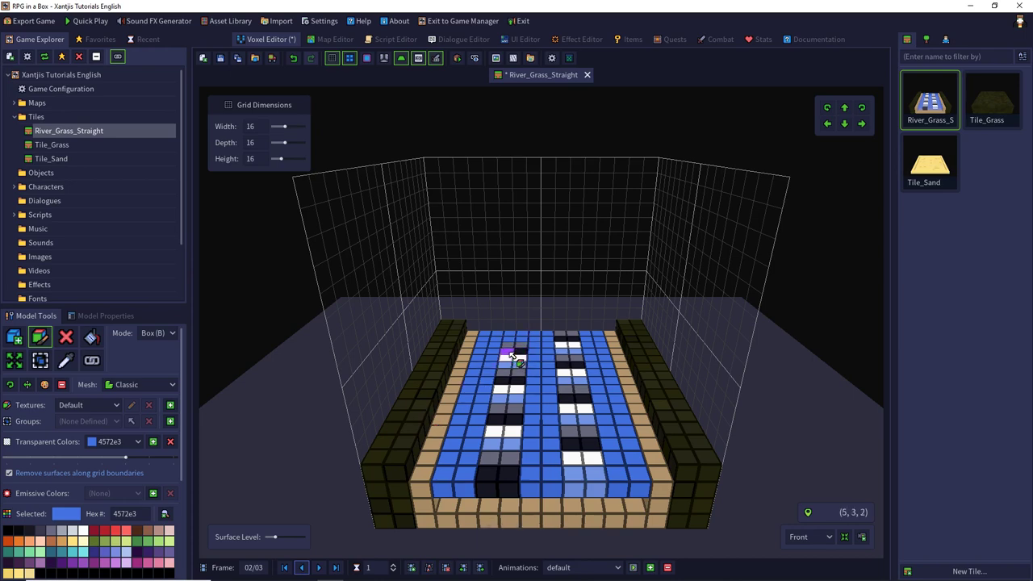
Step: On frame 2, paint water blue 4572e3 over every band except the grey ones on both stripes
{"action": "mouse_move", "coordinate": [509, 352]}
{"action": "left_mouse_down"}
{"action": "mouse_move", "coordinate": [521, 368]}
{"action": "mouse_move", "coordinate": [505, 386]}
{"action": "mouse_move", "coordinate": [517, 396]}
{"action": "mouse_move", "coordinate": [500, 423]}
{"action": "mouse_move", "coordinate": [514, 441]}
{"action": "mouse_move", "coordinate": [490, 472]}
{"action": "mouse_move", "coordinate": [502, 474]}
{"action": "left_mouse_up"}
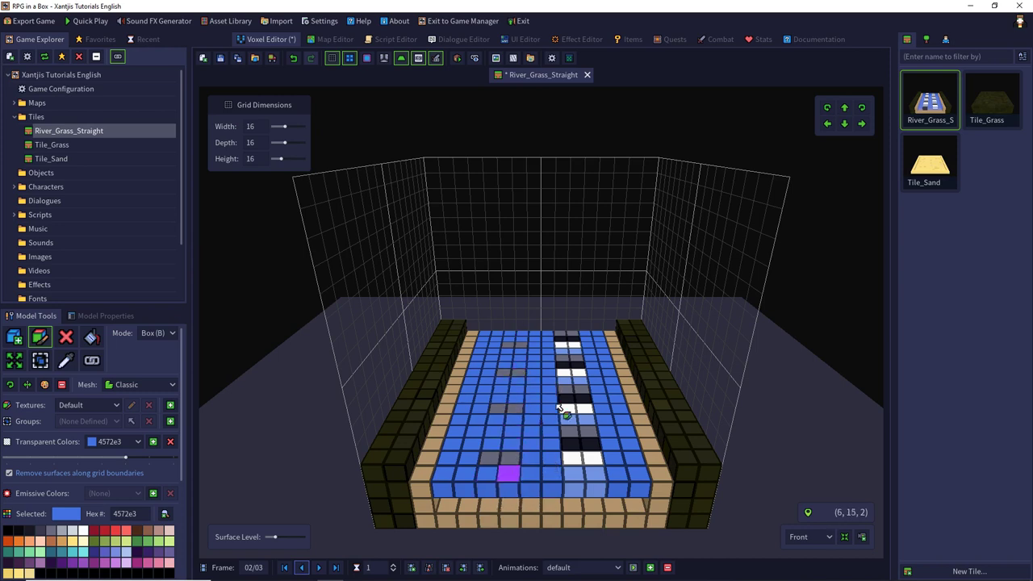
{"action": "left_click", "coordinate": [570, 343]}
{"action": "left_click_drag", "start_coordinate": [570, 369], "coordinate": [583, 387]}
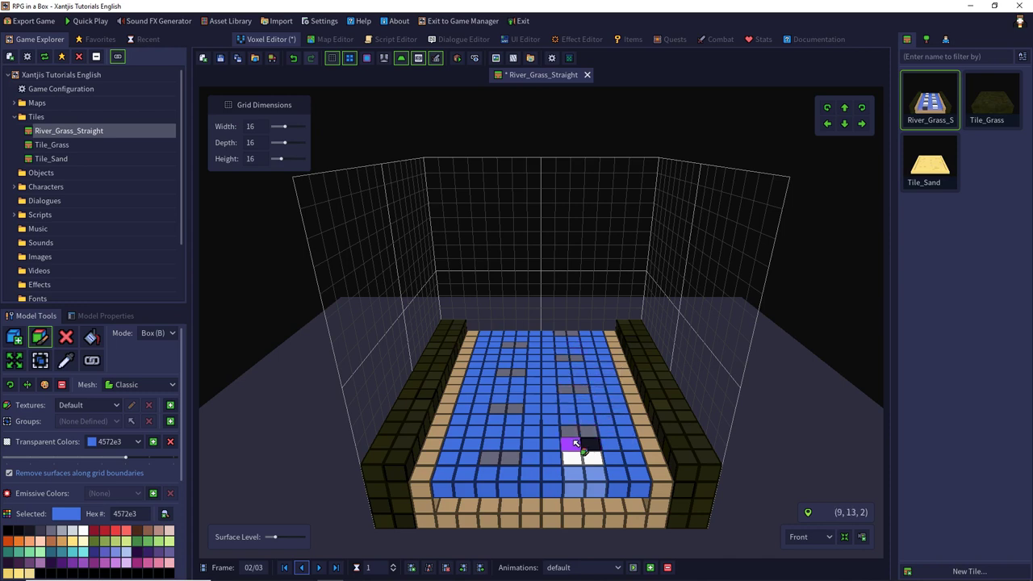
{"action": "left_click_drag", "start_coordinate": [571, 442], "coordinate": [595, 474]}
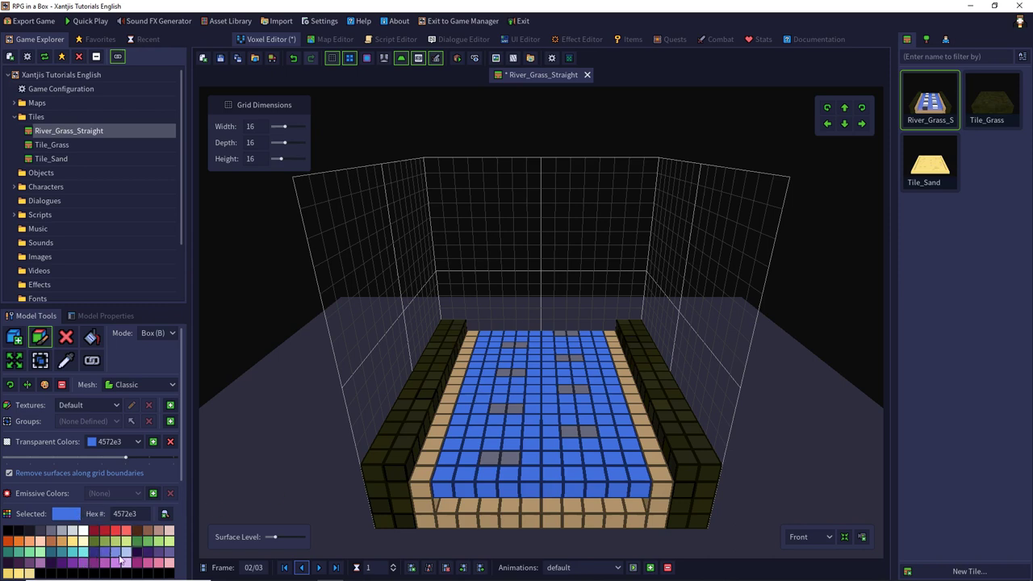
Step: Recolor the grey bands on both stripes of frame 2 to light blue 7597e9
{"action": "scroll", "coordinate": [79, 551], "scroll_direction": "down", "scroll_amount": 2}
{"action": "left_click", "coordinate": [40, 562]}
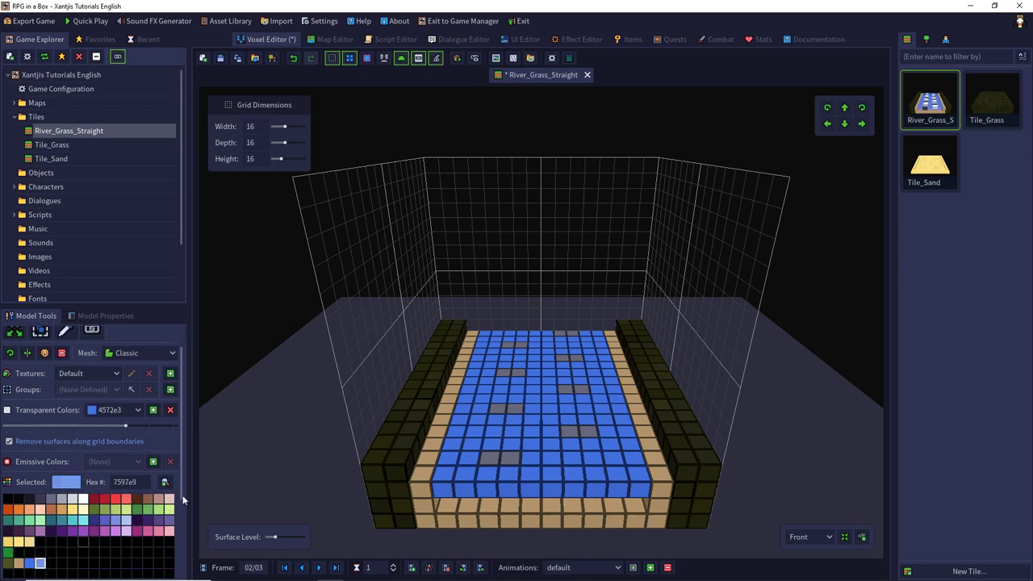
{"action": "mouse_move", "coordinate": [506, 347]}
{"action": "left_mouse_down"}
{"action": "mouse_move", "coordinate": [517, 346]}
{"action": "mouse_move", "coordinate": [515, 374]}
{"action": "left_mouse_up"}
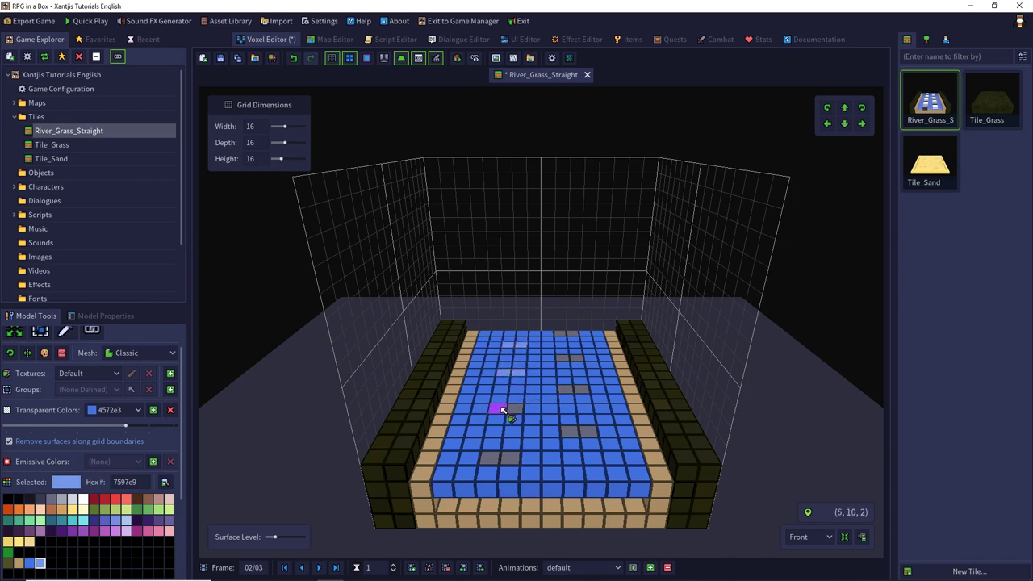
{"action": "left_click_drag", "start_coordinate": [501, 409], "coordinate": [510, 410]}
{"action": "left_click_drag", "start_coordinate": [496, 456], "coordinate": [509, 457]}
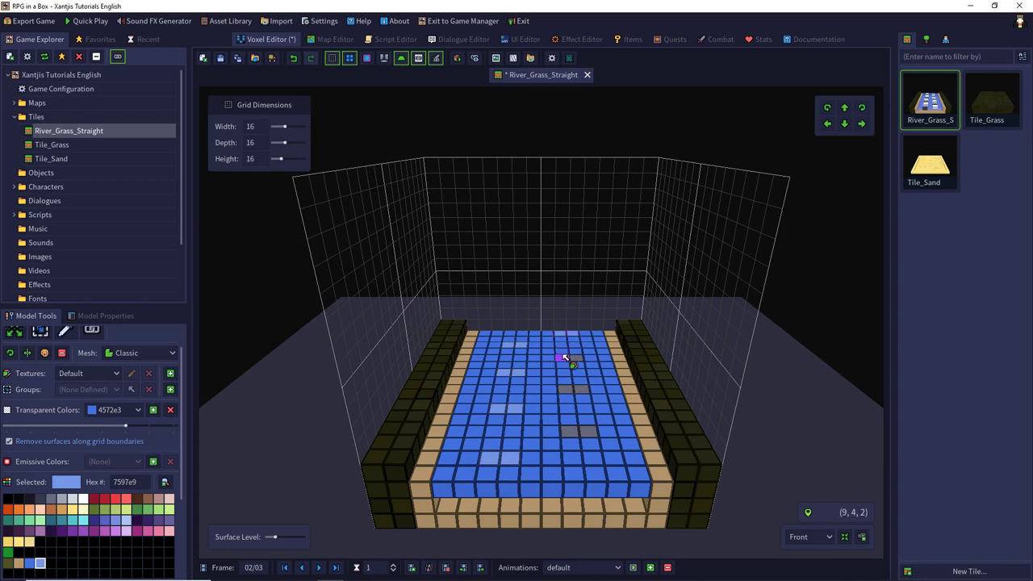
{"action": "mouse_move", "coordinate": [563, 357]}
{"action": "left_mouse_down"}
{"action": "mouse_move", "coordinate": [576, 358]}
{"action": "mouse_move", "coordinate": [579, 393]}
{"action": "left_mouse_up"}
{"action": "left_click", "coordinate": [579, 392]}
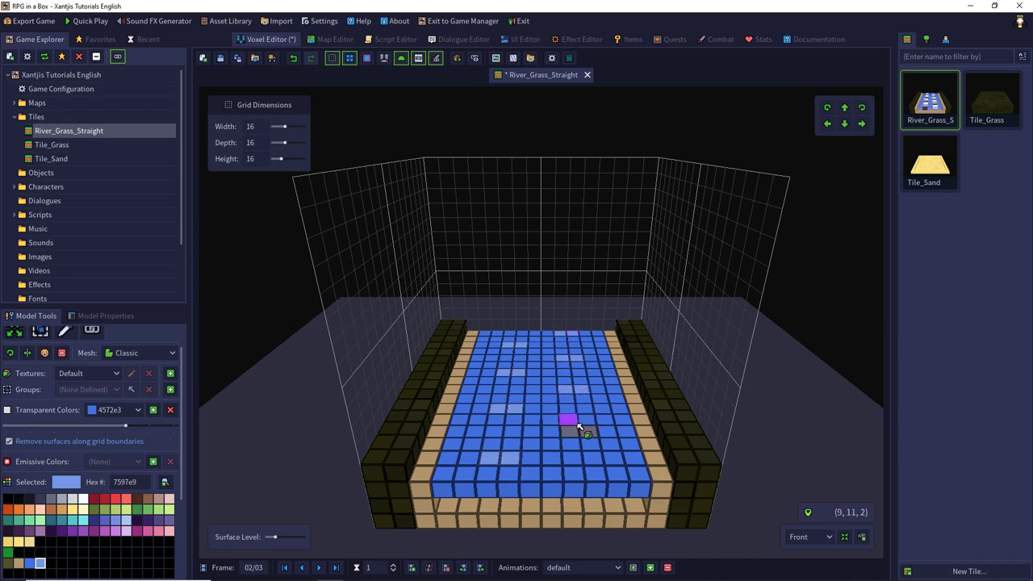
{"action": "left_click", "coordinate": [575, 426]}
{"action": "left_click", "coordinate": [584, 430]}
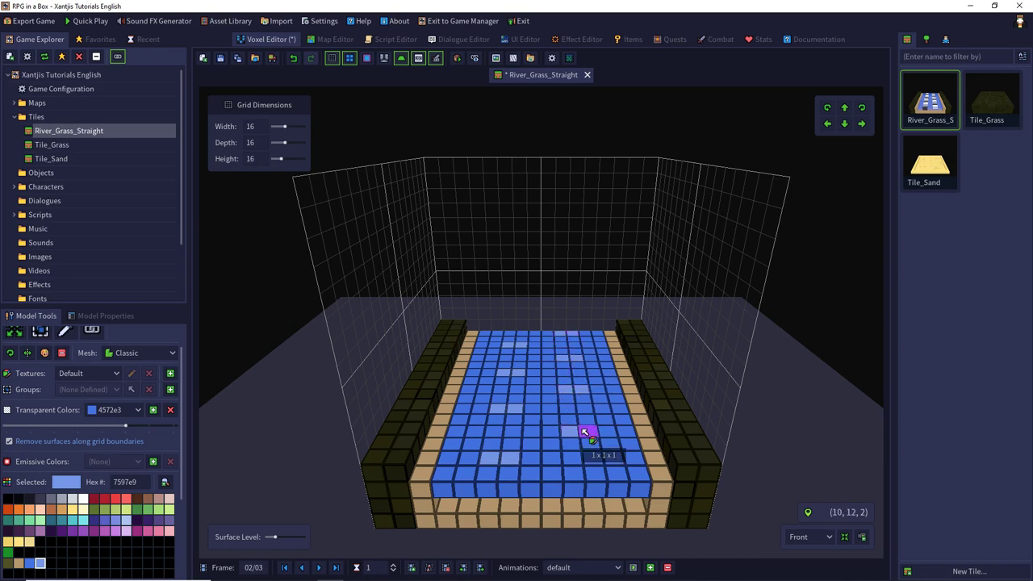
Step: Duplicate frame 3, sample water blue 4572e3, and paint it over every band except the dark ones on frame 3
{"action": "left_click", "coordinate": [320, 568]}
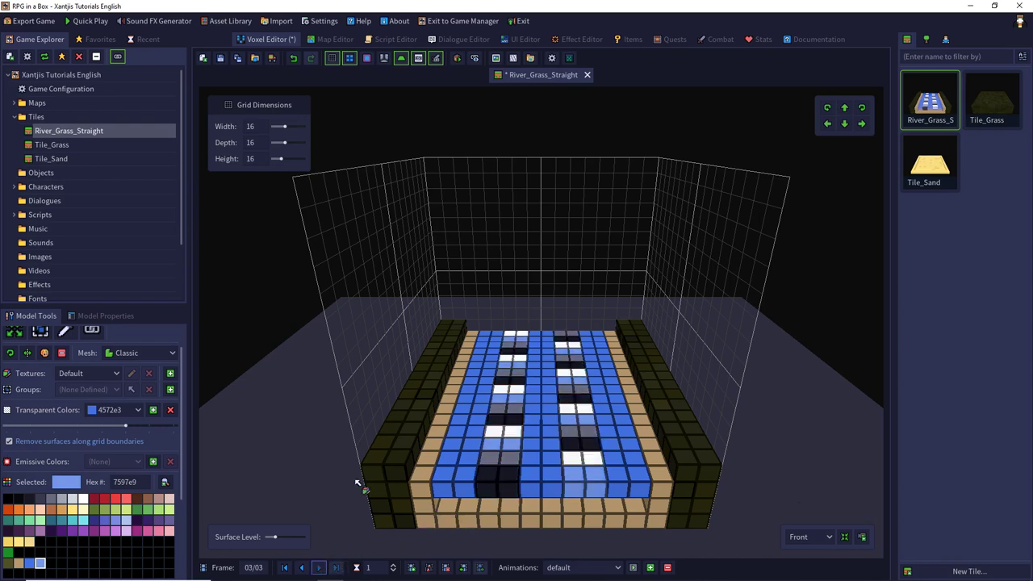
{"action": "left_click", "coordinate": [429, 567]}
{"action": "left_click", "coordinate": [463, 408]}
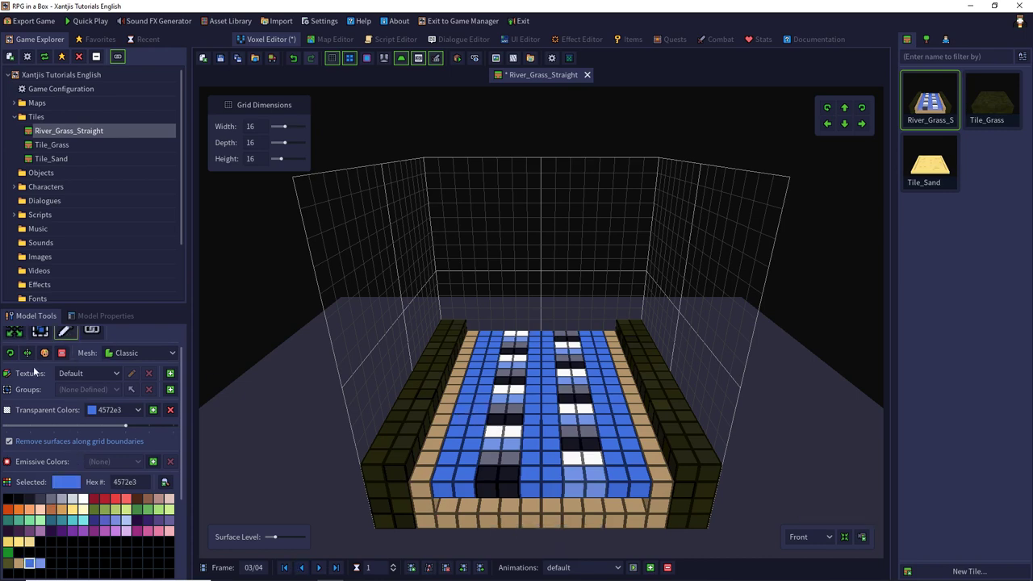
{"action": "scroll", "coordinate": [33, 370], "scroll_direction": "up", "scroll_amount": 1}
{"action": "left_click", "coordinate": [40, 337]}
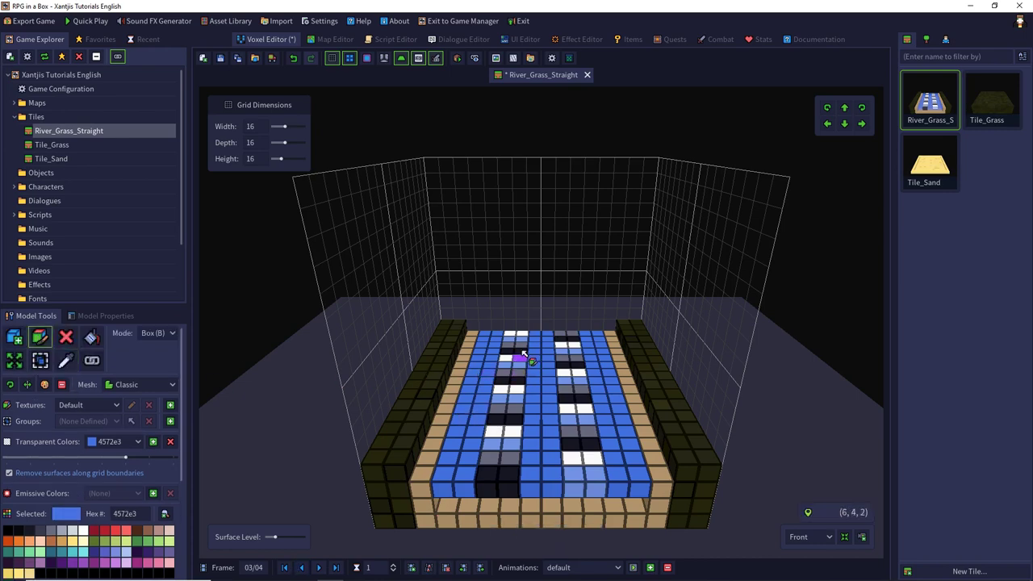
{"action": "left_click_drag", "start_coordinate": [510, 347], "coordinate": [509, 454]}
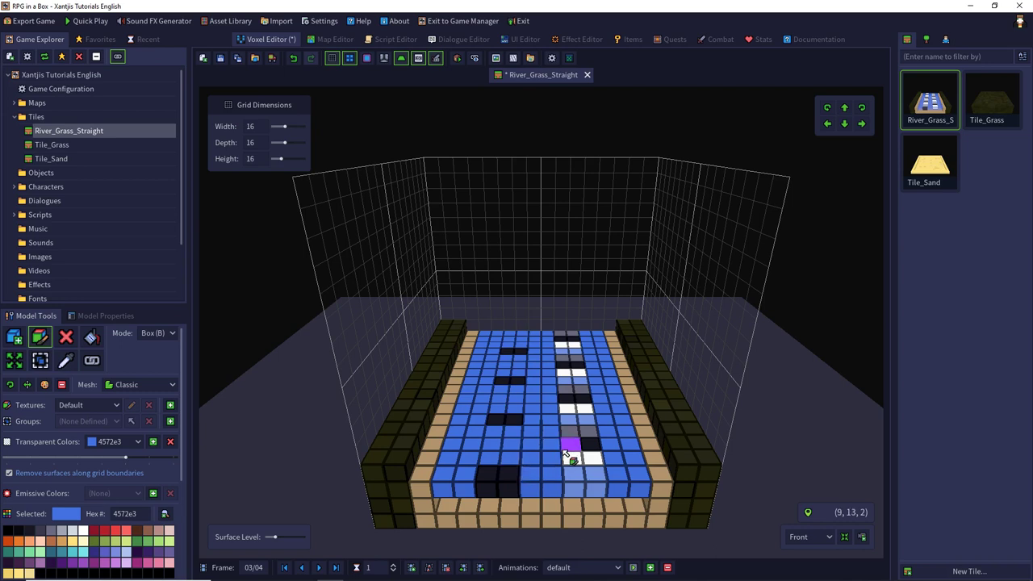
{"action": "left_click_drag", "start_coordinate": [570, 459], "coordinate": [587, 478]}
{"action": "mouse_move", "coordinate": [573, 430]}
{"action": "left_mouse_down"}
{"action": "mouse_move", "coordinate": [585, 406]}
{"action": "mouse_move", "coordinate": [572, 386]}
{"action": "mouse_move", "coordinate": [574, 342]}
{"action": "left_mouse_up"}
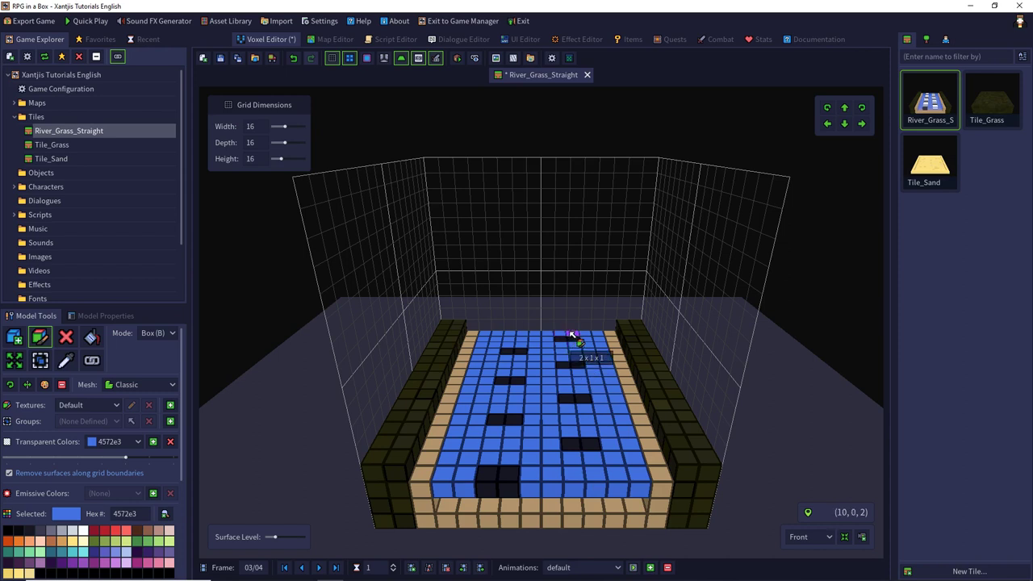
Step: On frame 4, paint water blue 4572e3 over every band except the white ones on both stripes
{"action": "left_click", "coordinate": [318, 568]}
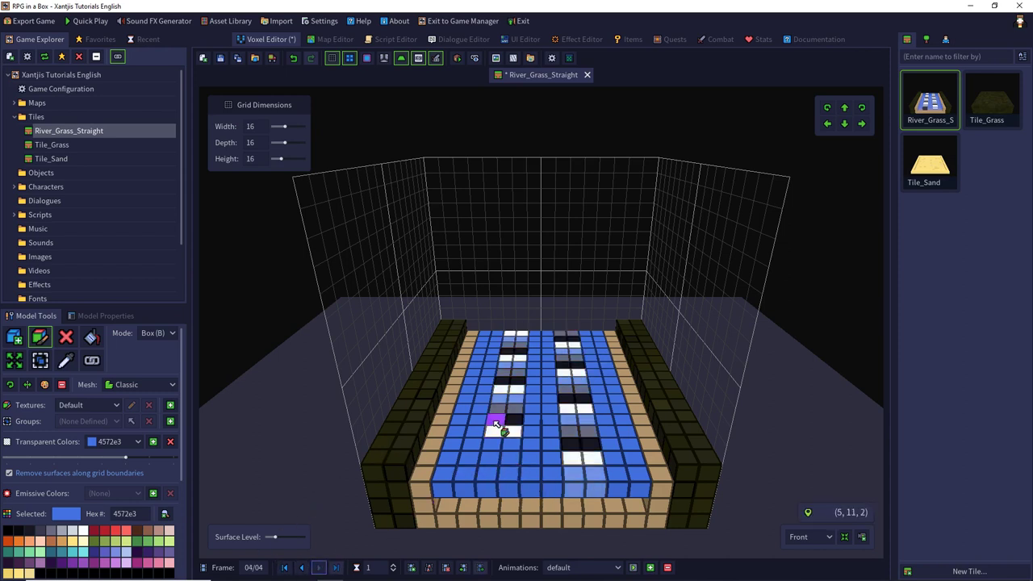
{"action": "mouse_move", "coordinate": [496, 424]}
{"action": "left_mouse_down"}
{"action": "mouse_move", "coordinate": [522, 340]}
{"action": "mouse_move", "coordinate": [564, 357]}
{"action": "mouse_move", "coordinate": [561, 371]}
{"action": "left_mouse_up"}
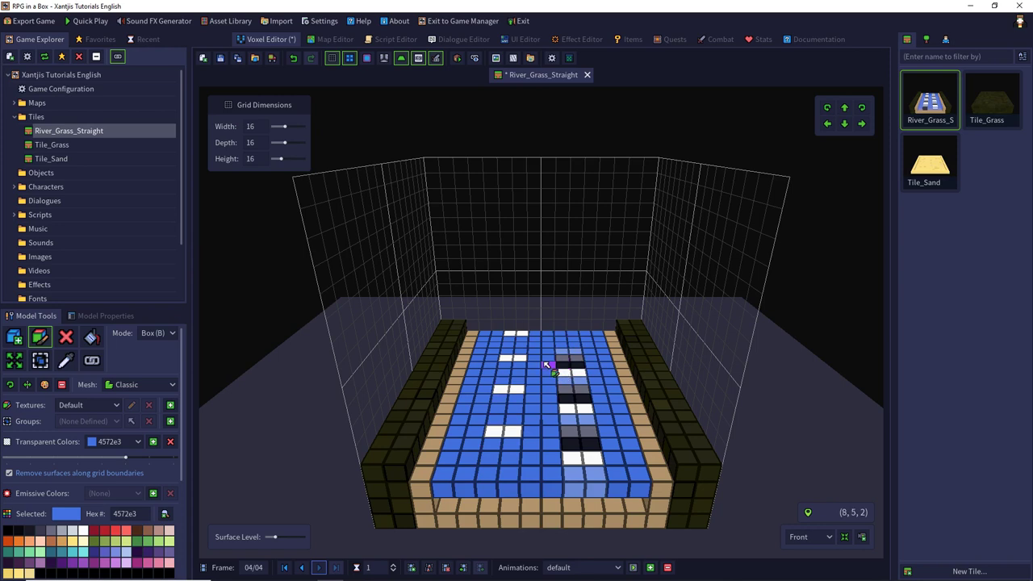
{"action": "key", "text": "ctrl+z"}
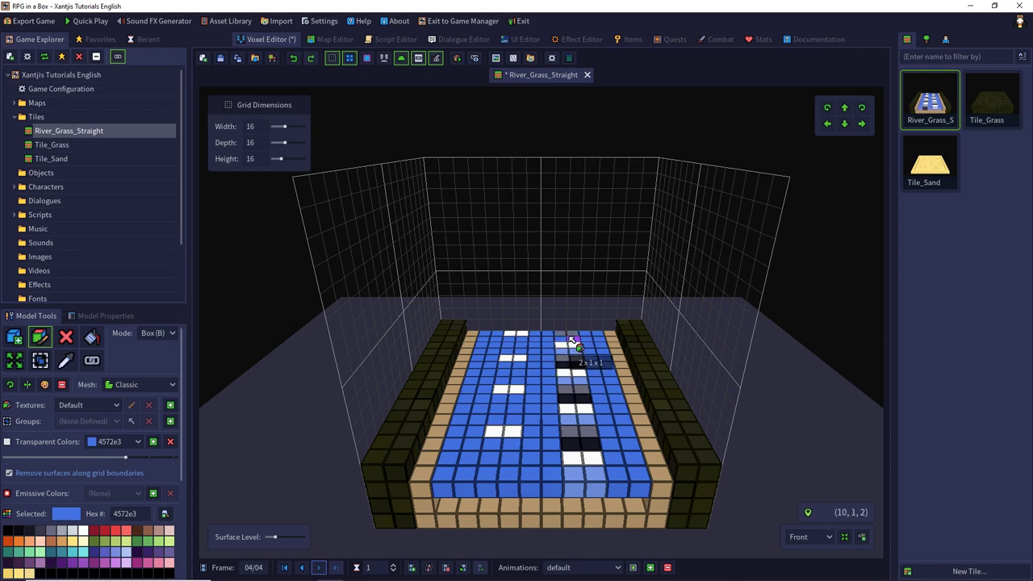
{"action": "left_click_drag", "start_coordinate": [567, 354], "coordinate": [591, 474]}
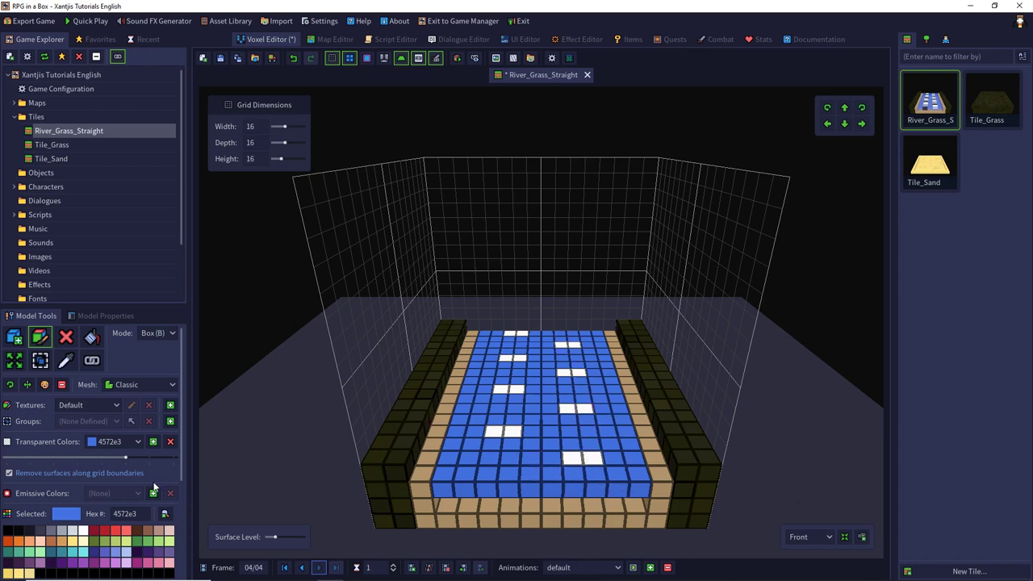
Step: Recolor the white bands on the right stripe of frame 4 to light blue 7597e9
{"action": "scroll", "coordinate": [44, 537], "scroll_direction": "down", "scroll_amount": 1}
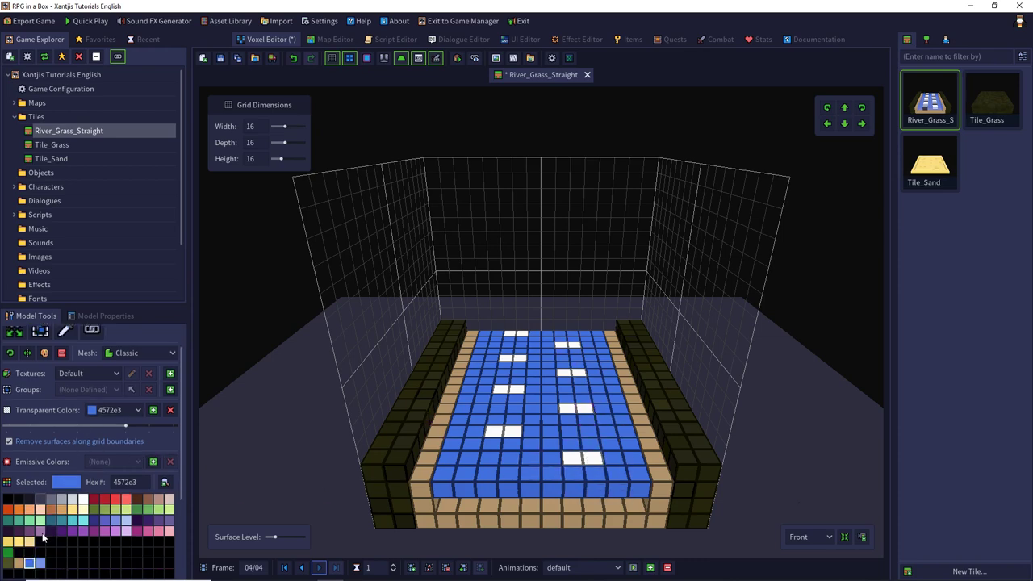
{"action": "left_click", "coordinate": [40, 563]}
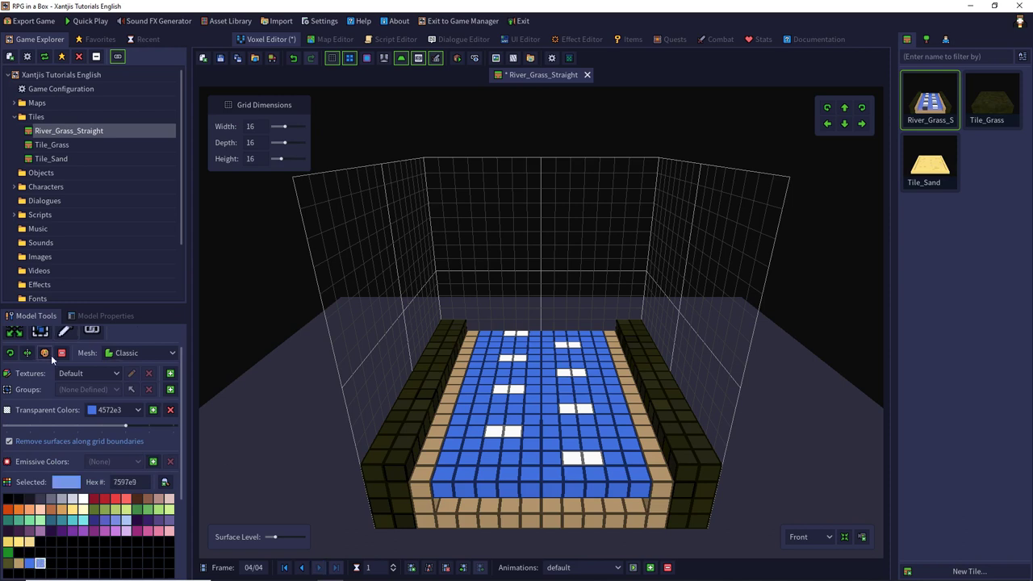
{"action": "scroll", "coordinate": [52, 356], "scroll_direction": "up", "scroll_amount": 1}
{"action": "left_click_drag", "start_coordinate": [594, 458], "coordinate": [574, 458]}
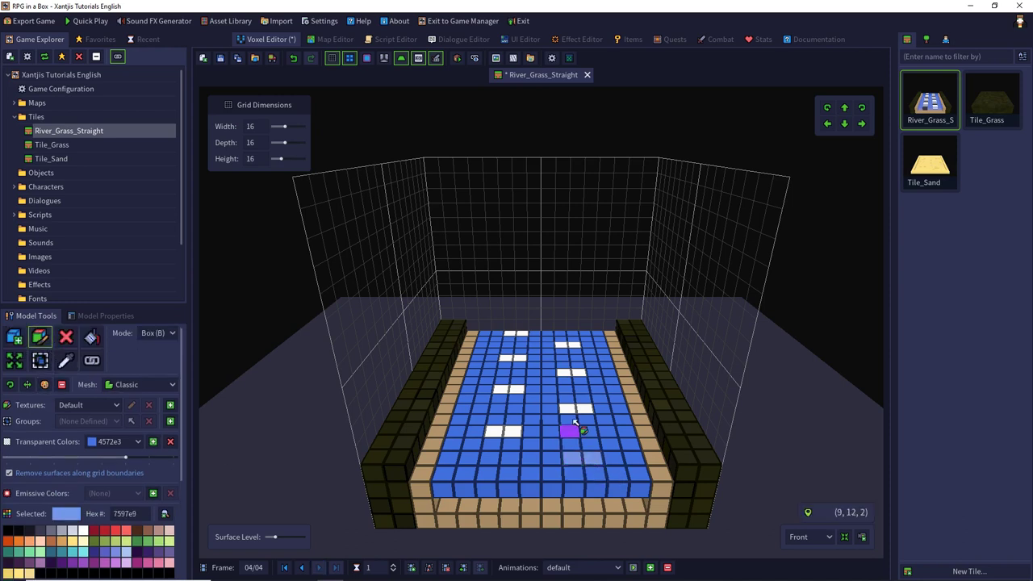
{"action": "left_click", "coordinate": [574, 409]}
{"action": "left_click", "coordinate": [570, 373]}
{"action": "left_click", "coordinate": [570, 344]}
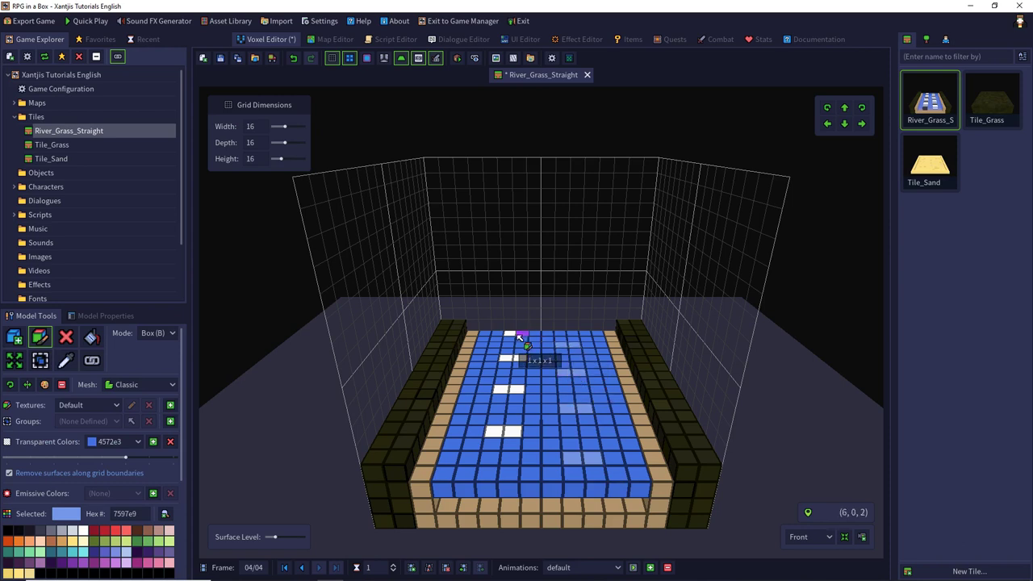
Step: Recolor the white bands on the left stripe of frame 4, at rows 0, 4, 8 and 12, to light blue 7597e9
{"action": "left_click_drag", "start_coordinate": [518, 335], "coordinate": [515, 336]}
{"action": "key", "text": "ctrl+z"}
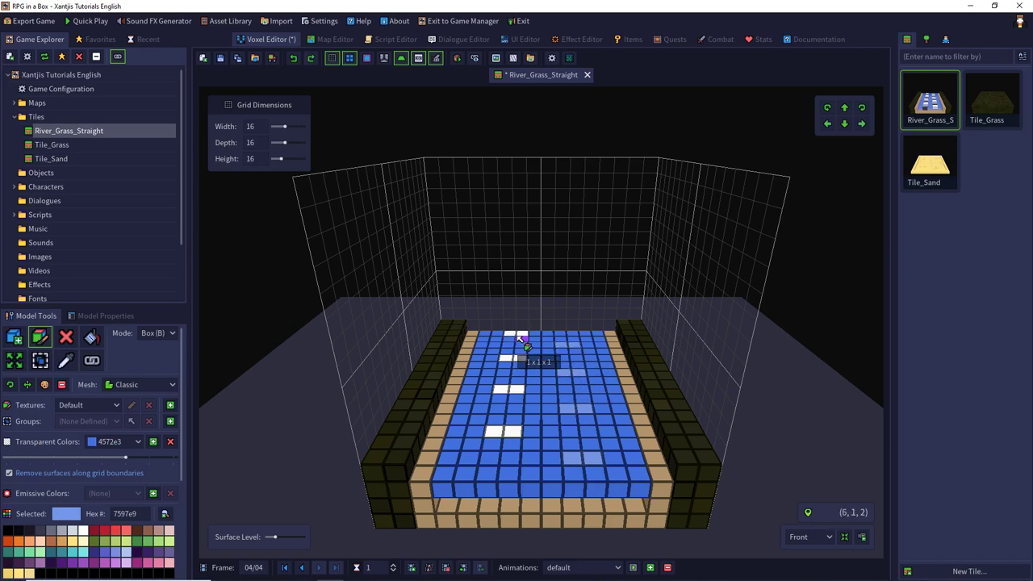
{"action": "left_click", "coordinate": [520, 337]}
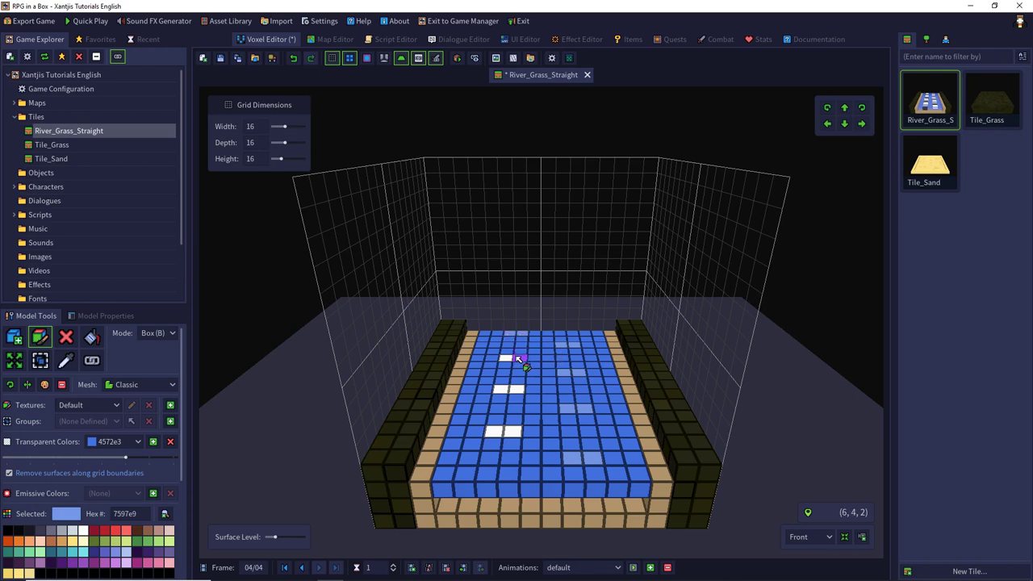
{"action": "left_click", "coordinate": [518, 358]}
{"action": "left_click", "coordinate": [504, 390]}
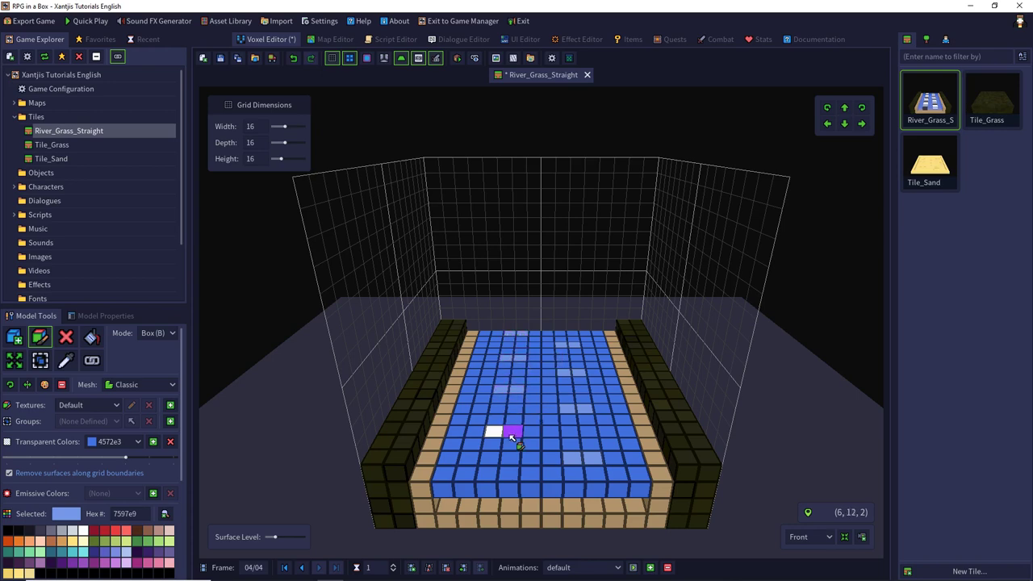
{"action": "left_click", "coordinate": [508, 431]}
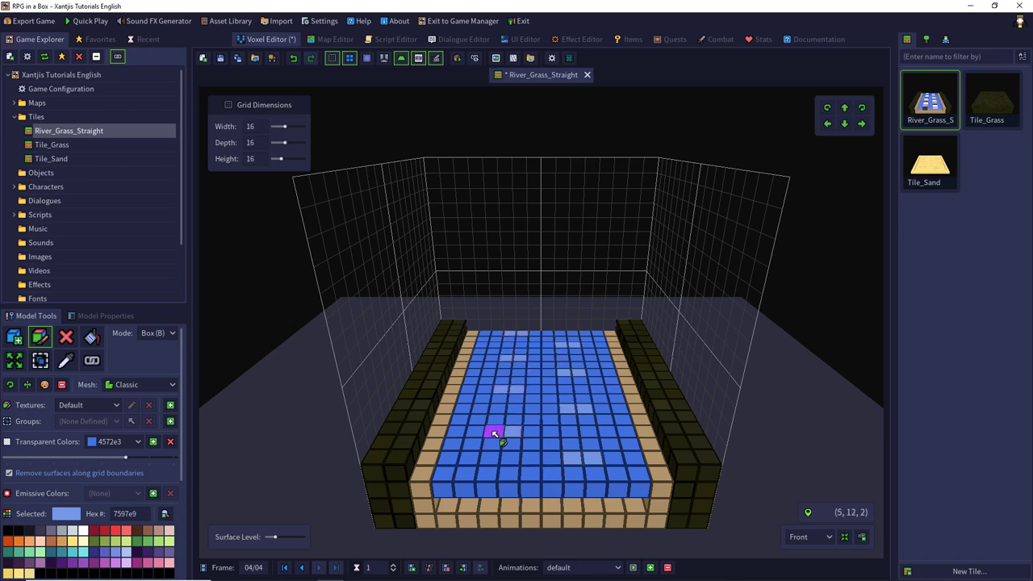
Step: On frame 3, recolor the dark bands of both water stripes to light blue 7597e9
{"action": "left_click", "coordinate": [302, 568]}
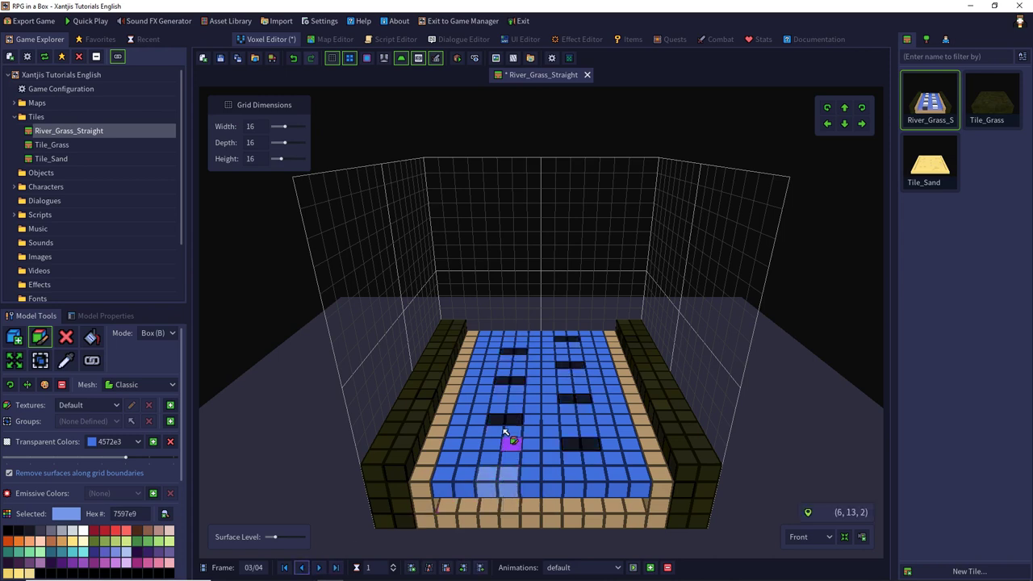
{"action": "left_click", "coordinate": [501, 420]}
{"action": "left_click", "coordinate": [502, 380]}
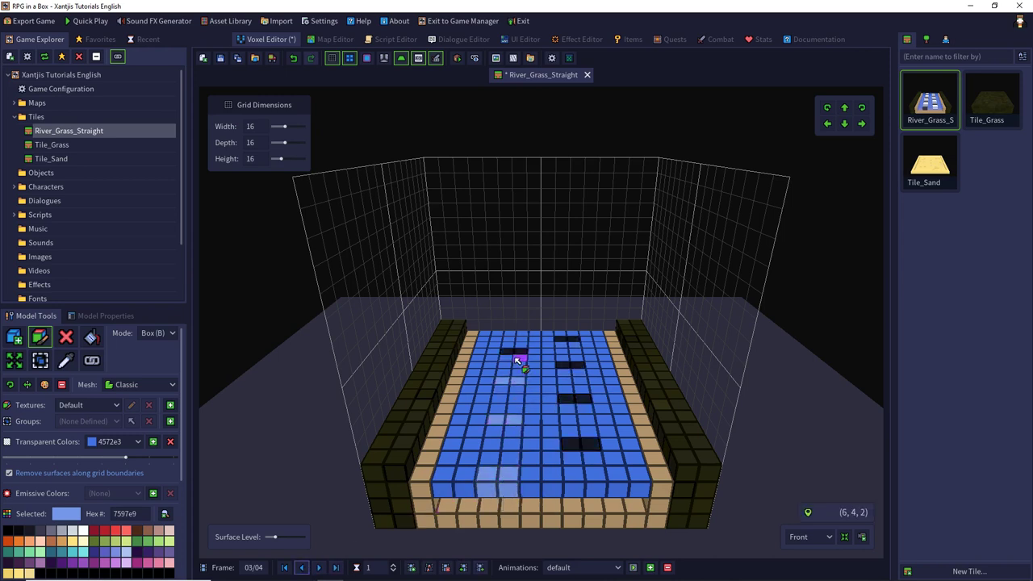
{"action": "left_click", "coordinate": [514, 353]}
{"action": "left_click", "coordinate": [568, 339]}
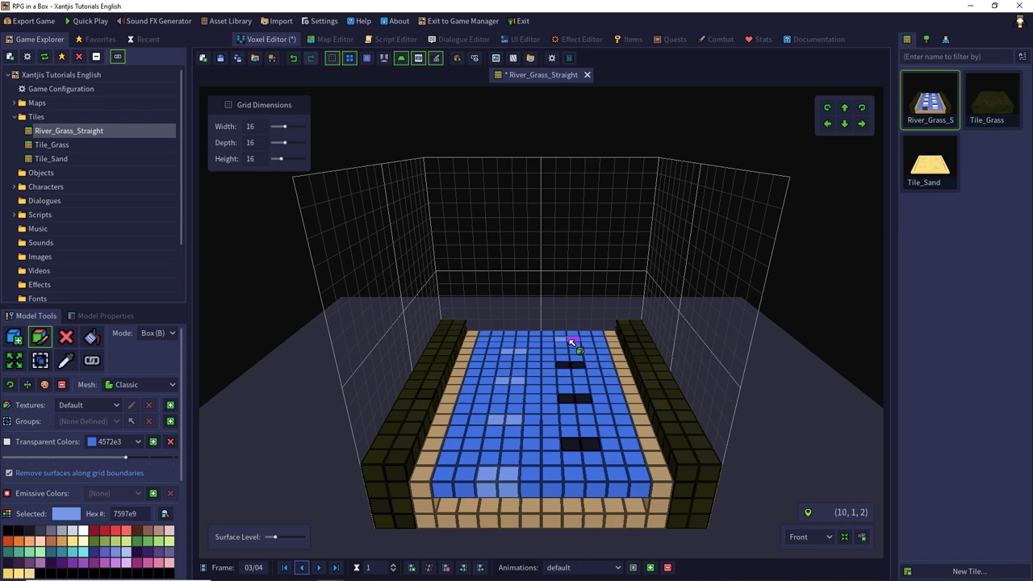
{"action": "left_click", "coordinate": [572, 364]}
{"action": "left_click", "coordinate": [574, 399]}
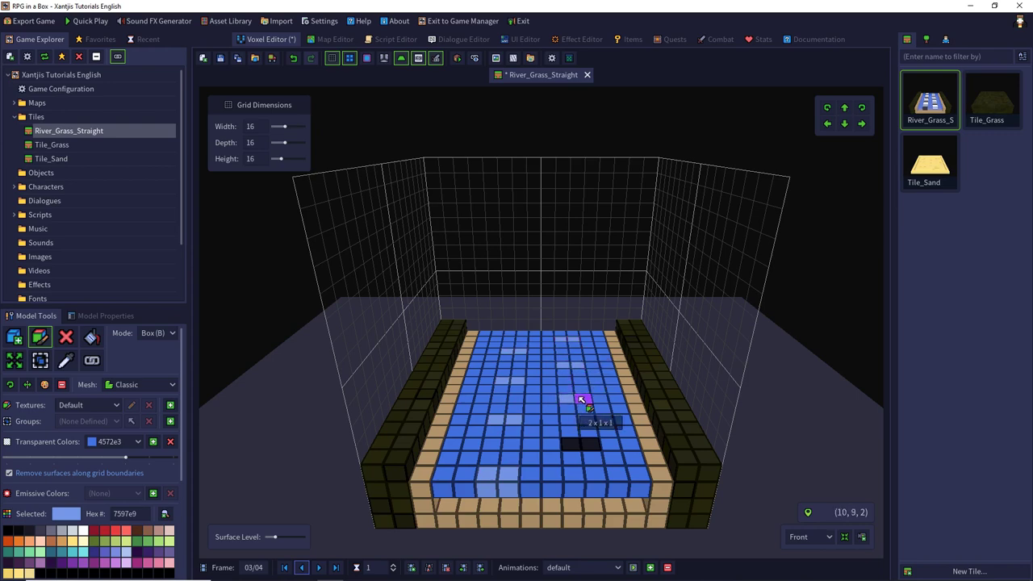
{"action": "left_click", "coordinate": [576, 443]}
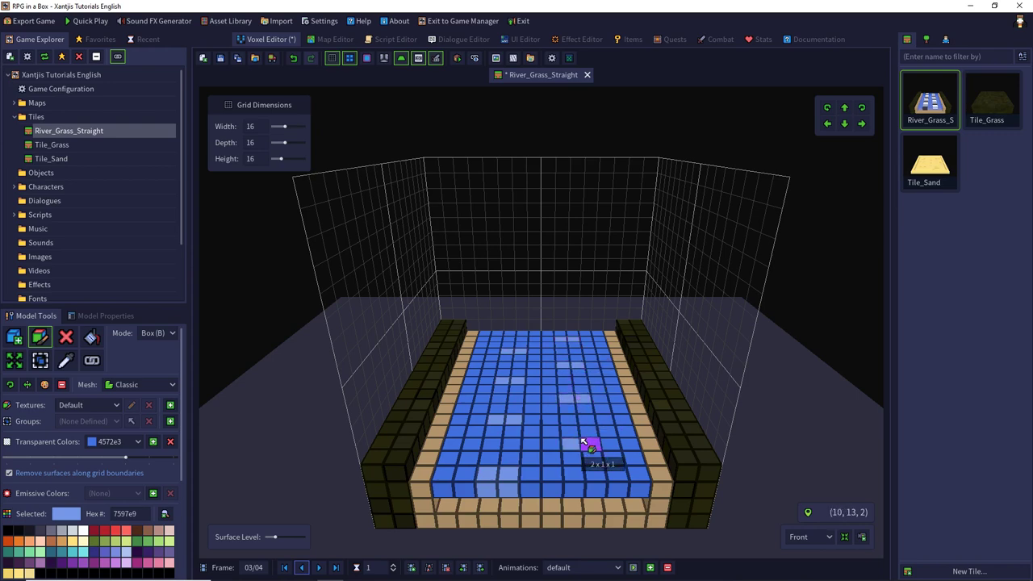
Step: Go through all four frames back and forth to check how the light blue bands shift along the river
{"action": "left_click", "coordinate": [303, 569]}
{"action": "left_click", "coordinate": [303, 569]}
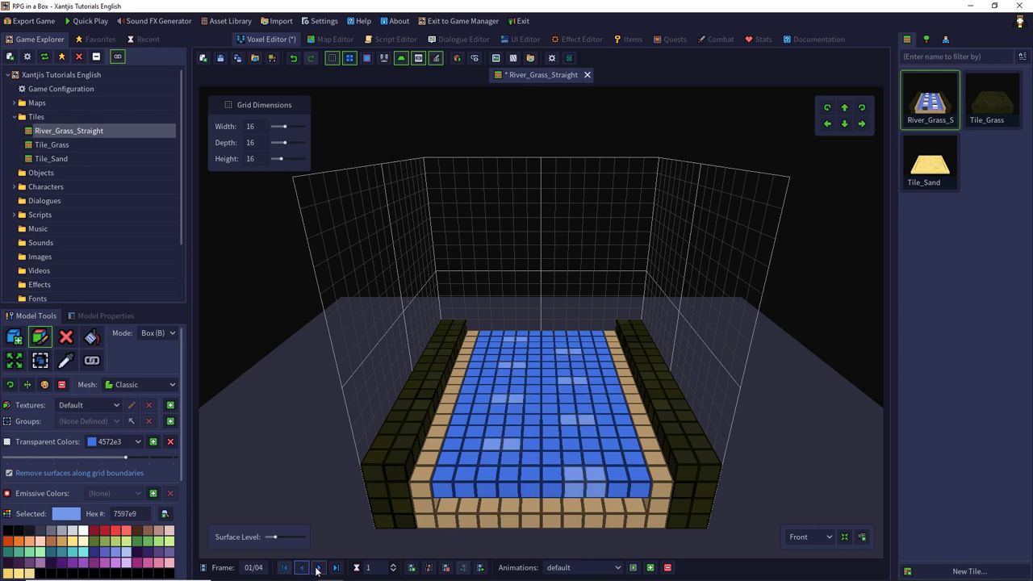
{"action": "left_click", "coordinate": [319, 568]}
{"action": "left_click", "coordinate": [319, 568]}
{"action": "left_click", "coordinate": [319, 569]}
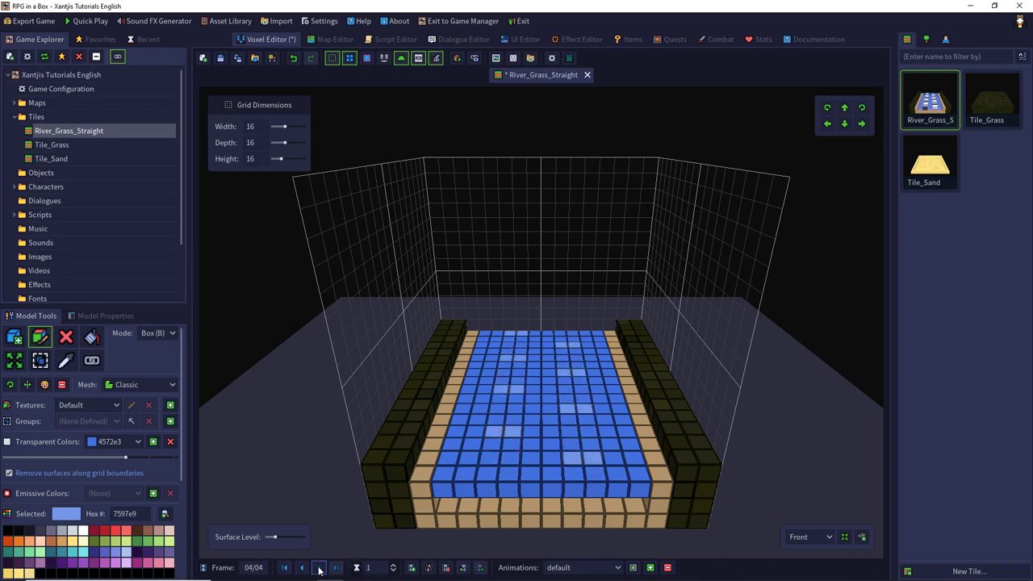
{"action": "left_click", "coordinate": [303, 569]}
{"action": "left_click", "coordinate": [303, 568]}
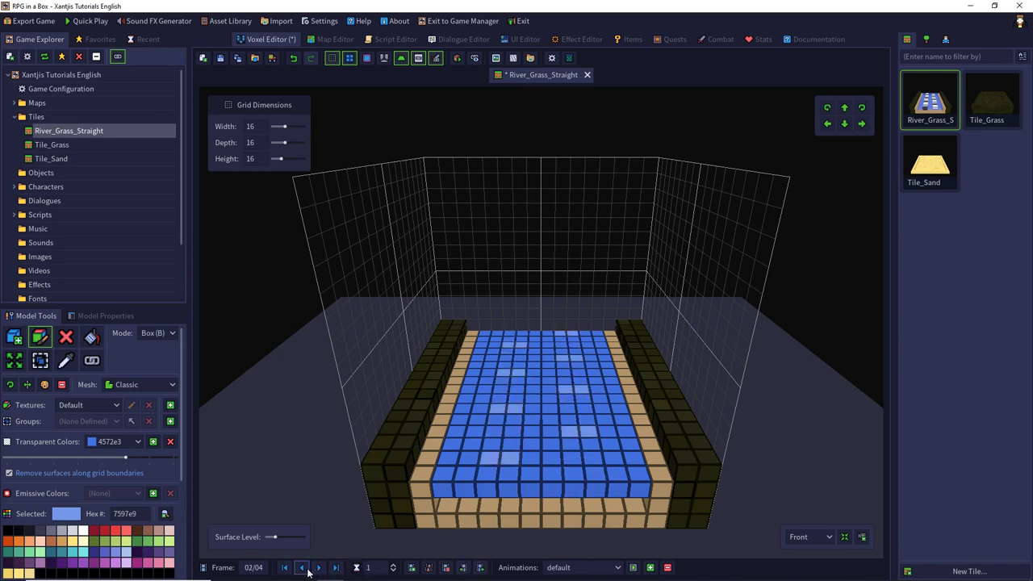
{"action": "left_click", "coordinate": [303, 569]}
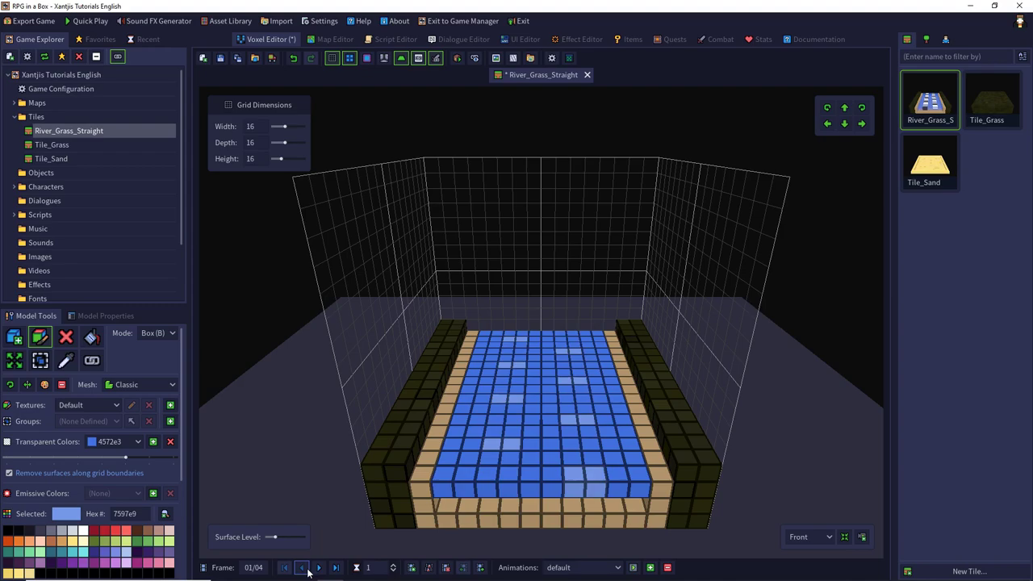
Step: Add a looping animation named default that runs from frame 1 to frame 4 at 8 frames per second
{"action": "left_click", "coordinate": [650, 568]}
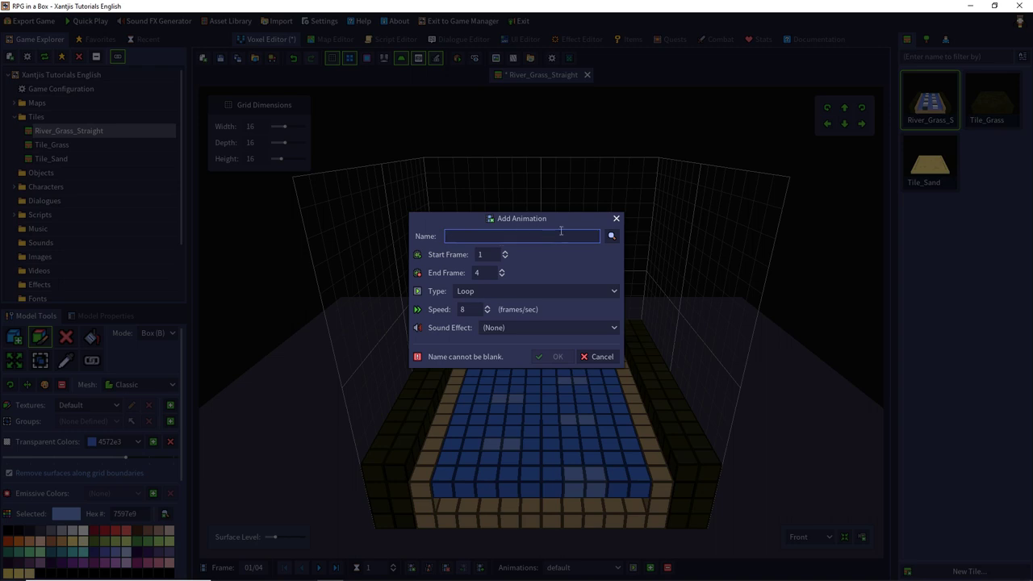
{"action": "left_click", "coordinate": [611, 236]}
{"action": "double_click", "coordinate": [456, 250]}
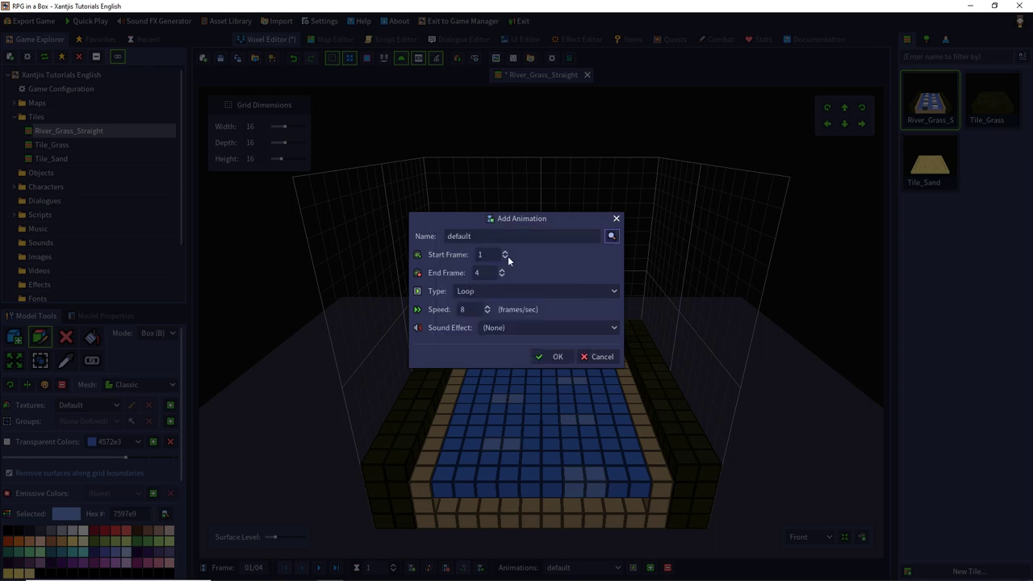
{"action": "left_click", "coordinate": [551, 356]}
{"action": "left_click", "coordinate": [494, 314]}
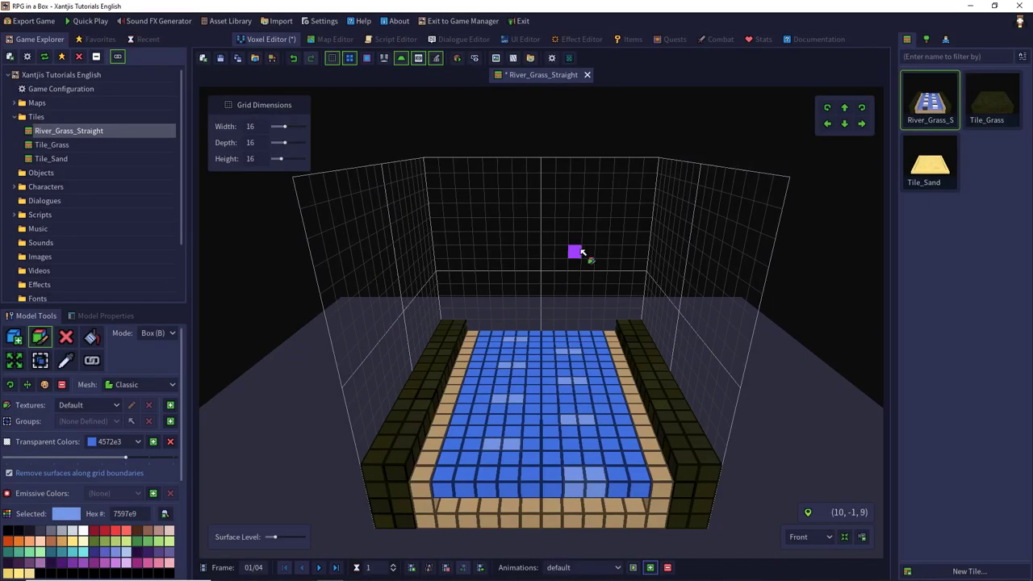
Step: Save the River_Grass_Straight model so its game mesh can be viewed
{"action": "left_click", "coordinate": [456, 58]}
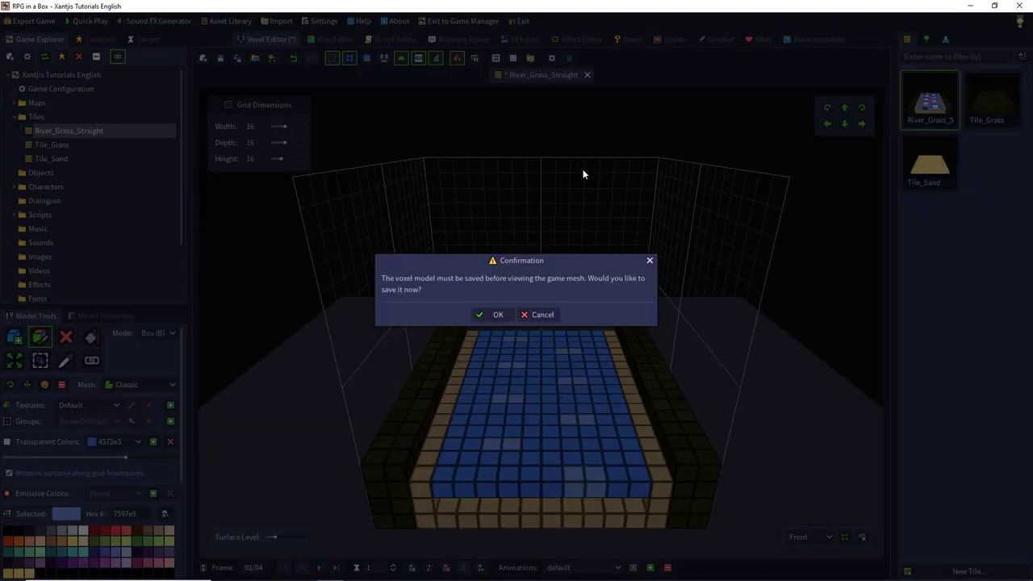
{"action": "left_click", "coordinate": [529, 314]}
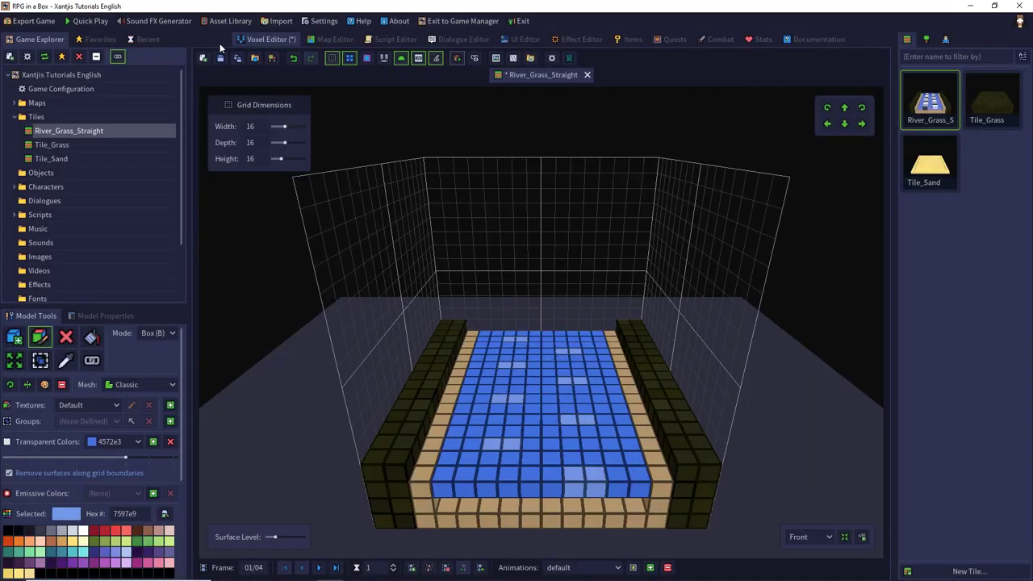
{"action": "left_click", "coordinate": [221, 58]}
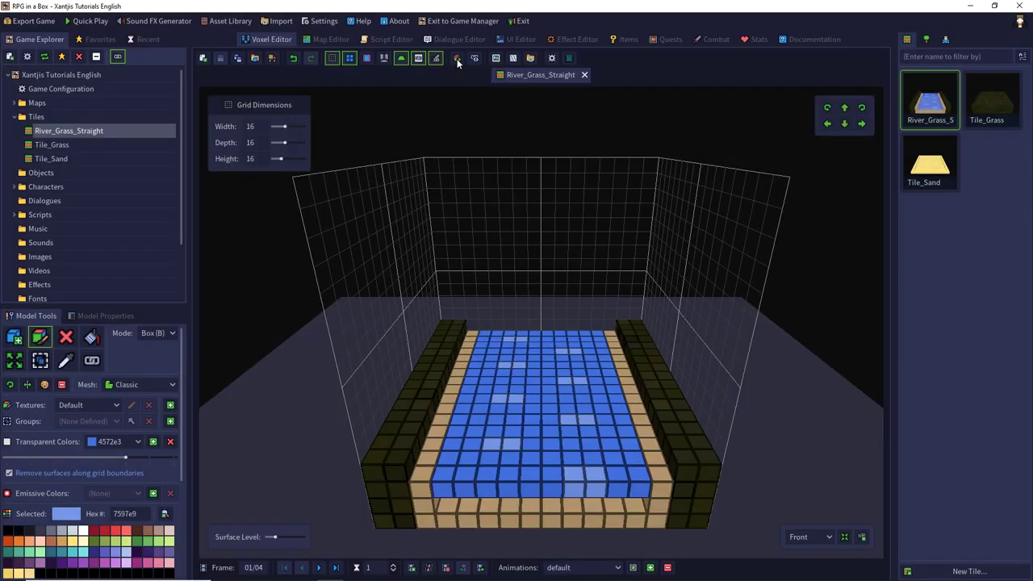
Step: Preview the river tile as a game mesh, examine the ripple bands from another angle, and return to editing
{"action": "left_click", "coordinate": [457, 59]}
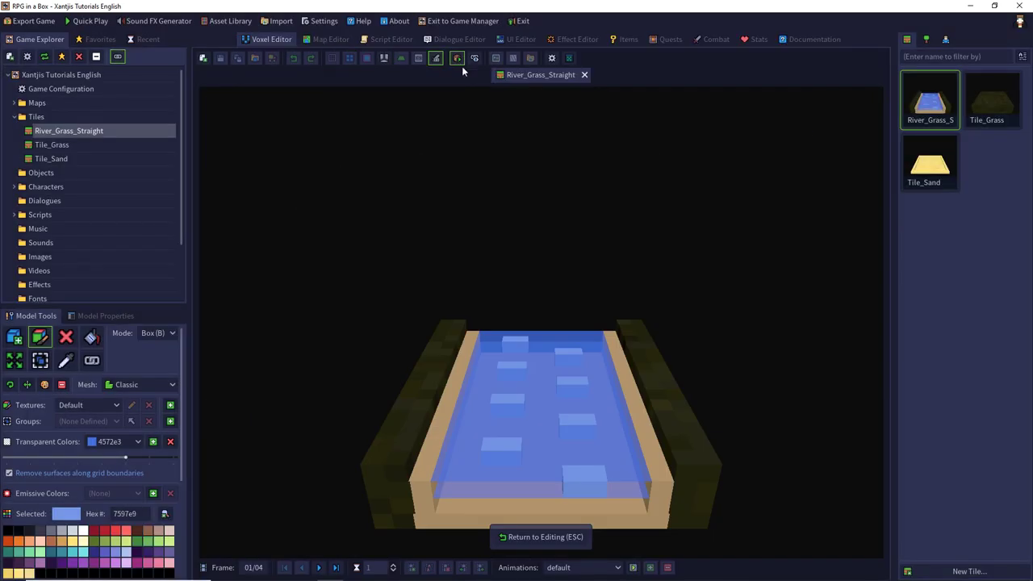
{"action": "left_click_drag", "start_coordinate": [460, 181], "coordinate": [525, 156]}
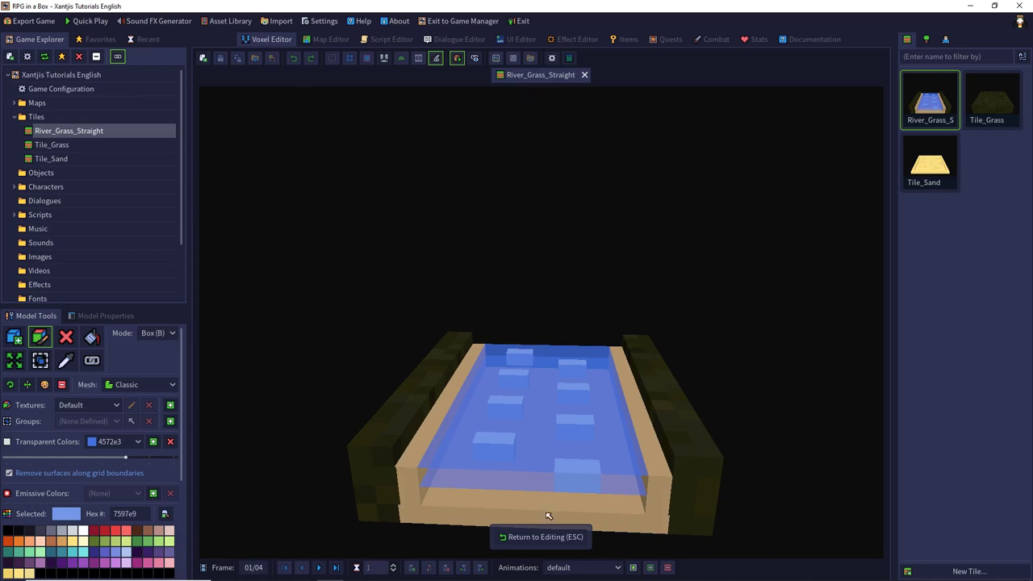
{"action": "left_click", "coordinate": [534, 539]}
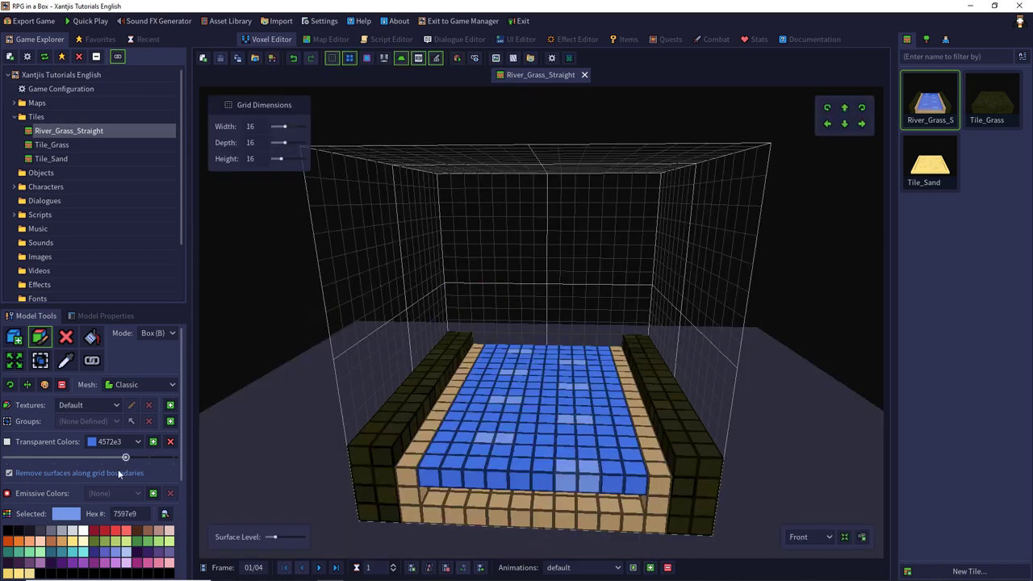
Step: Add light blue 7597e9 to the river tile's transparent colors and save the model
{"action": "left_click", "coordinate": [70, 358]}
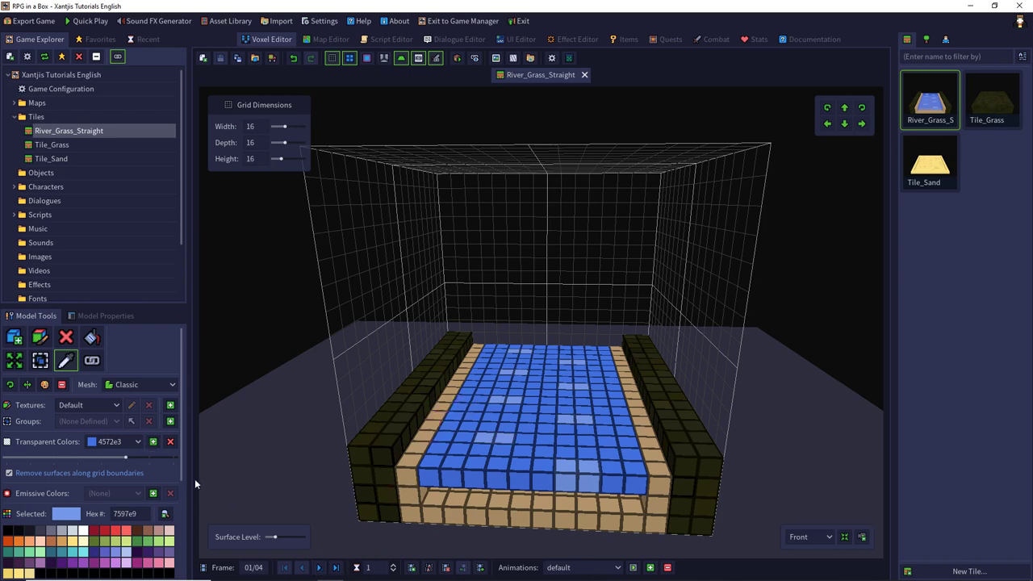
{"action": "left_click", "coordinate": [155, 441]}
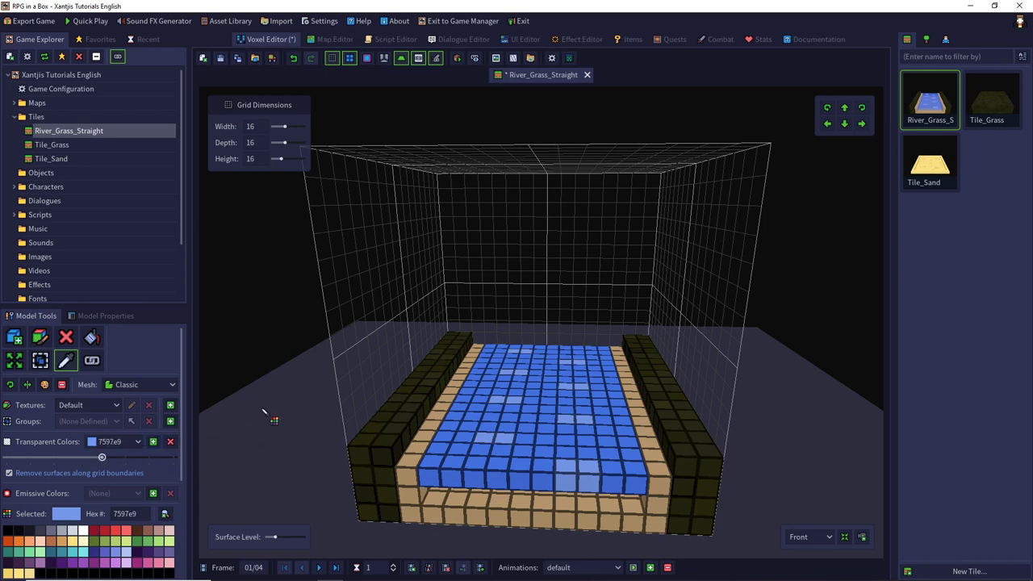
{"action": "left_click", "coordinate": [321, 568]}
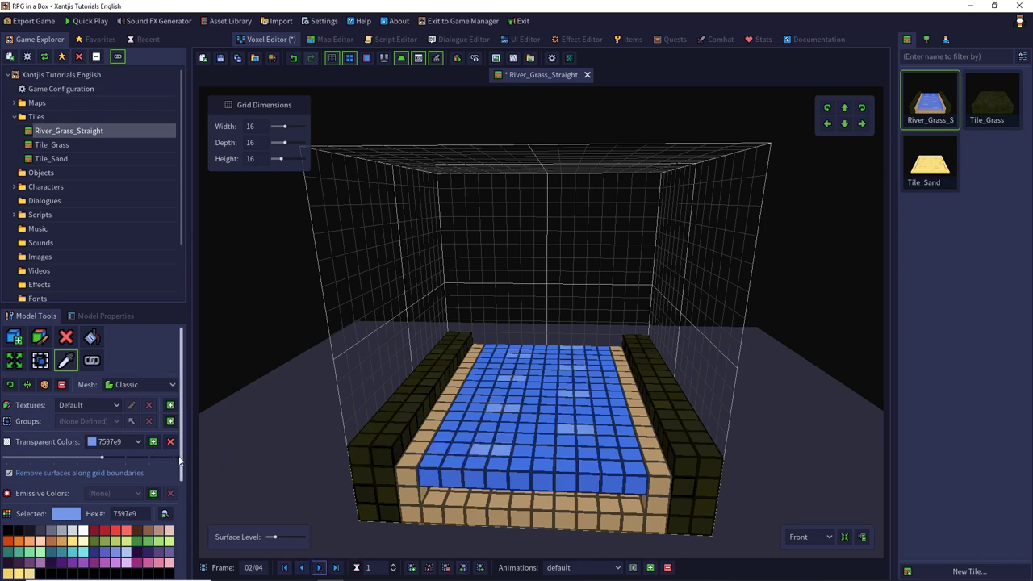
{"action": "left_click", "coordinate": [321, 567]}
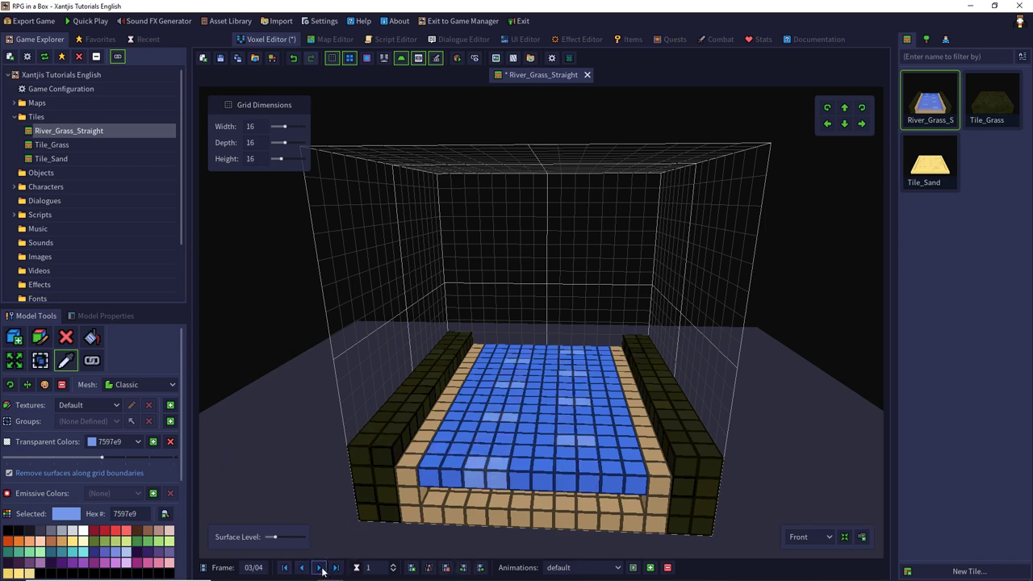
{"action": "left_click", "coordinate": [320, 568]}
{"action": "left_click", "coordinate": [138, 442]}
{"action": "left_click", "coordinate": [138, 442]}
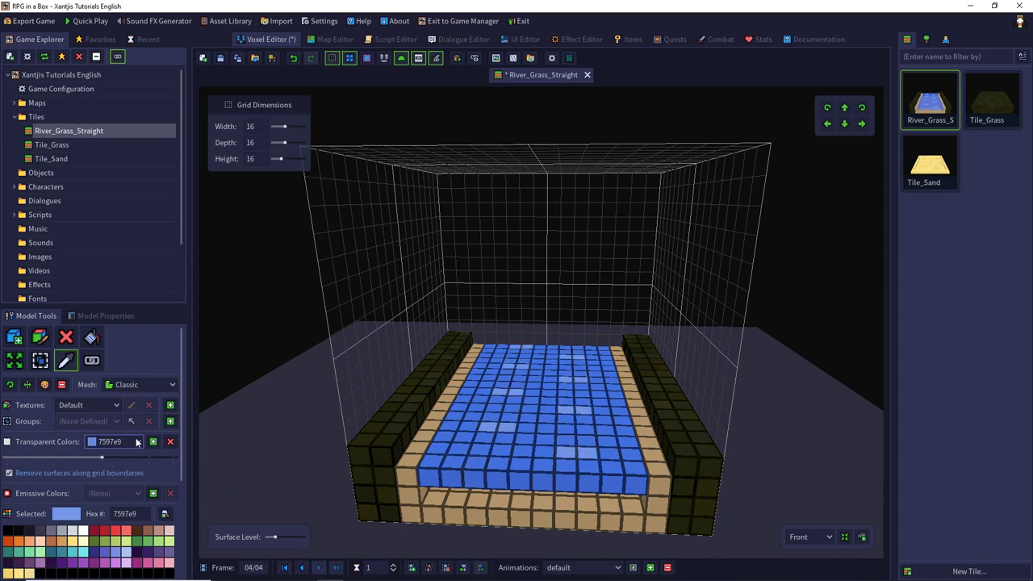
{"action": "left_click", "coordinate": [223, 58]}
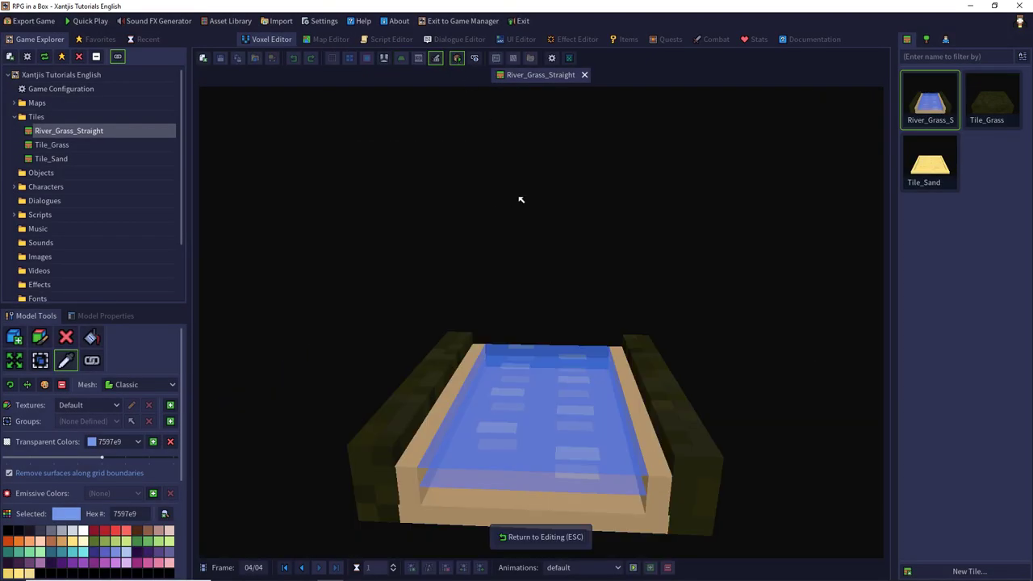
Step: Play the default animation on the river's game mesh, stop it, and return to editing
{"action": "middle_click_drag", "start_coordinate": [521, 208], "coordinate": [477, 226]}
{"action": "left_click", "coordinate": [633, 568]}
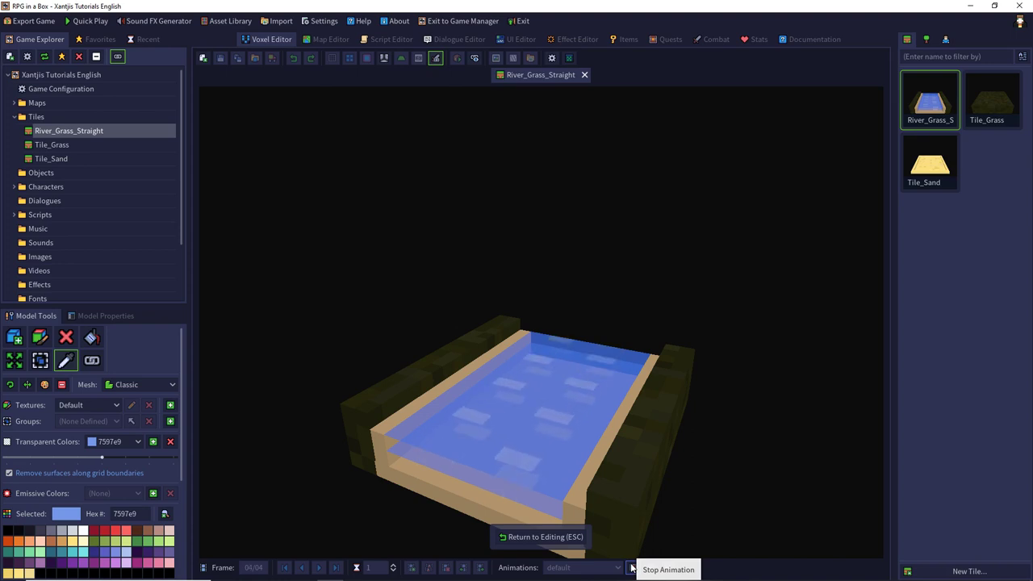
{"action": "left_click", "coordinate": [632, 568]}
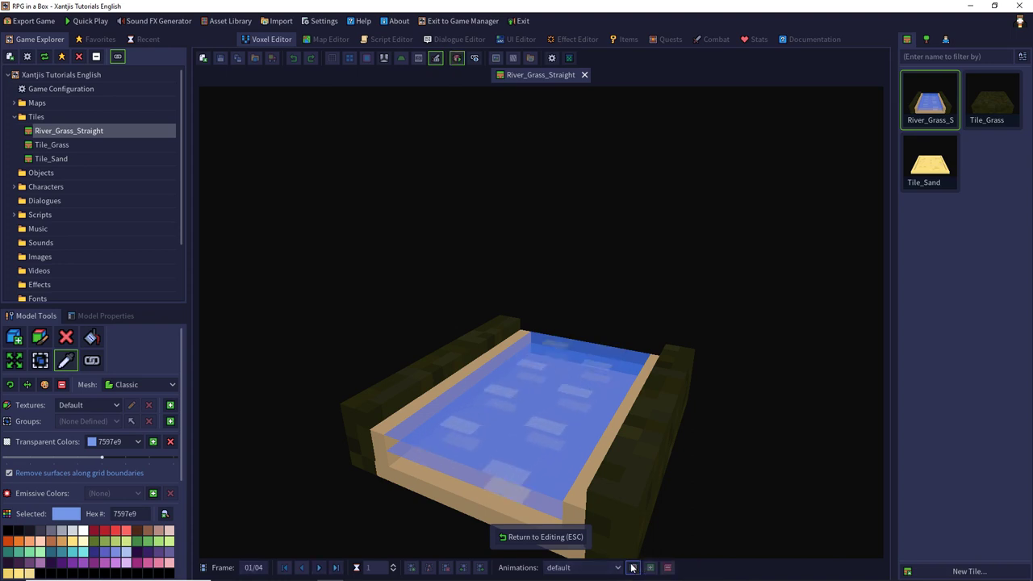
{"action": "left_click", "coordinate": [533, 536]}
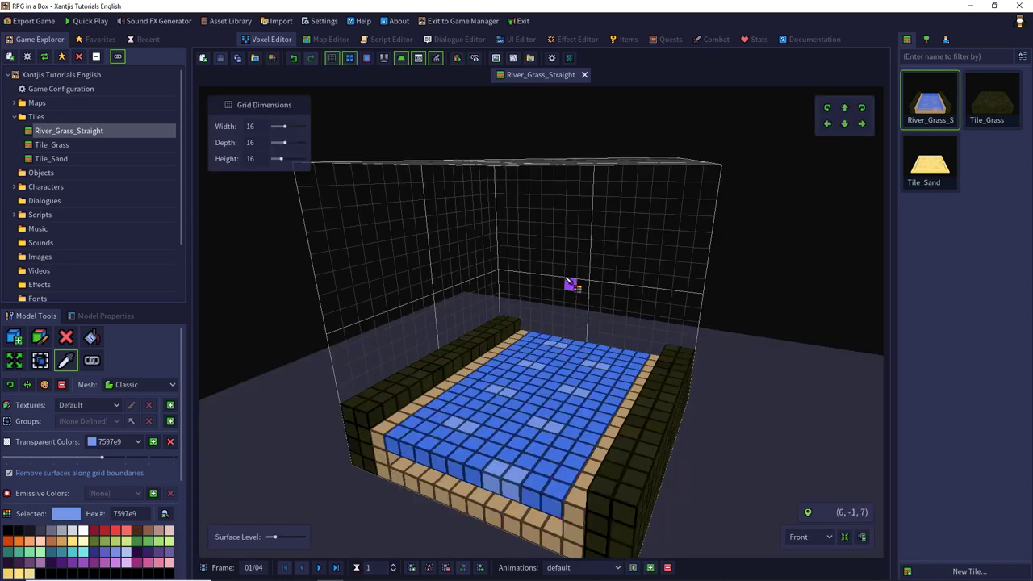
Step: Open Tile_Grass and save a copy of it as a tile named River_Grass_Curve_Right
{"action": "double_click", "coordinate": [991, 105]}
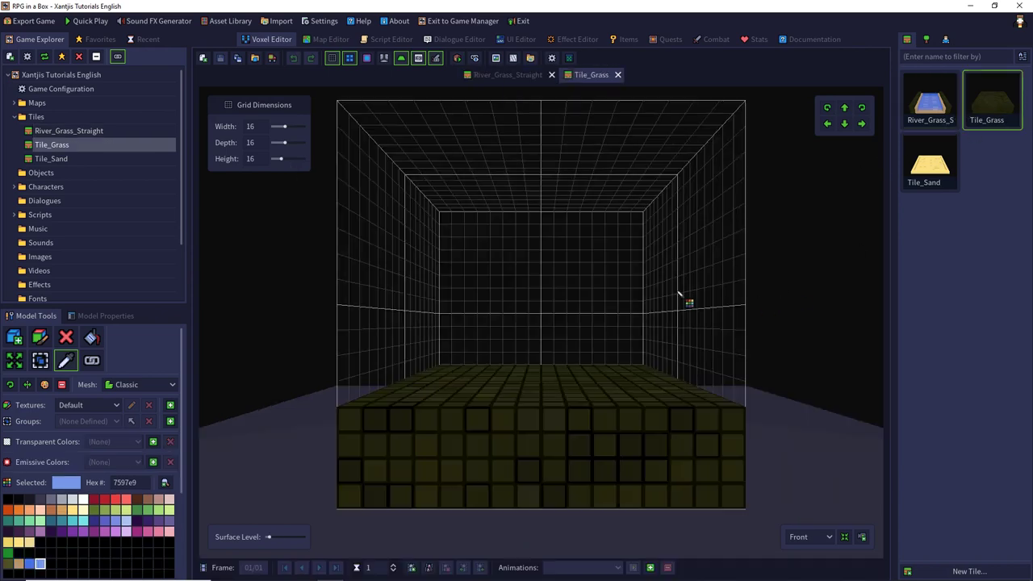
{"action": "left_click", "coordinate": [239, 58]}
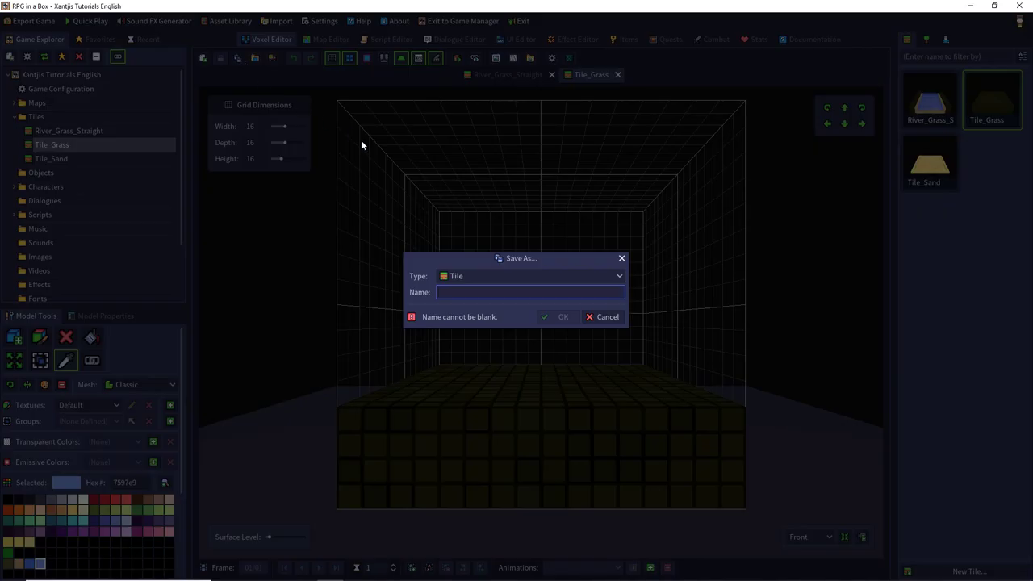
{"action": "type", "text": "River_Grass_Curve_Right"}
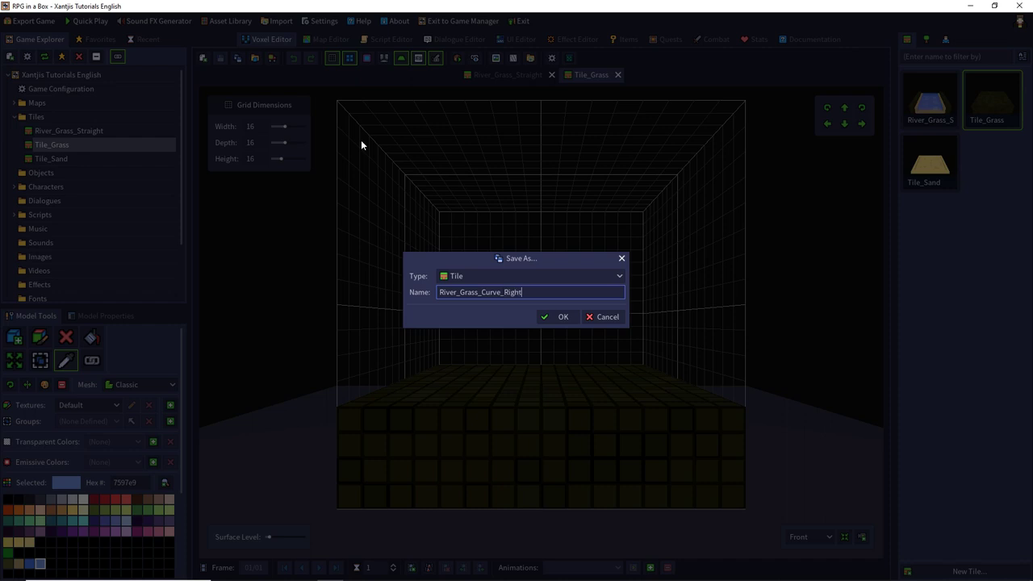
{"action": "key", "text": "Return"}
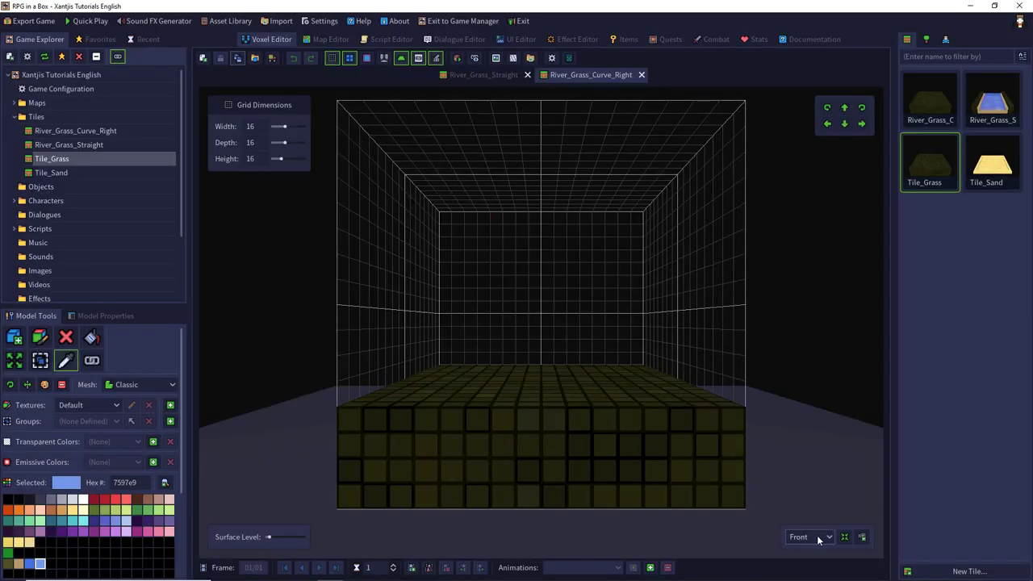
Step: Erase the top layer of grass for a curved channel, leaving banks along the left and back edges and in the front-right corner
{"action": "mouse_move", "coordinate": [799, 300]}
{"action": "right_mouse_down"}
{"action": "mouse_move", "coordinate": [796, 269]}
{"action": "mouse_move", "coordinate": [790, 313]}
{"action": "right_mouse_up"}
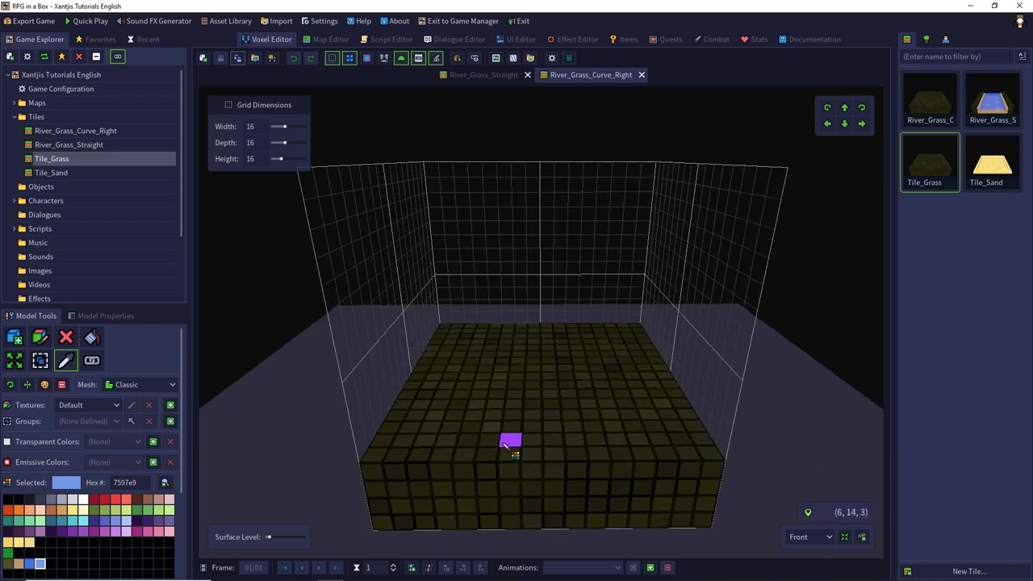
{"action": "left_click", "coordinate": [67, 338]}
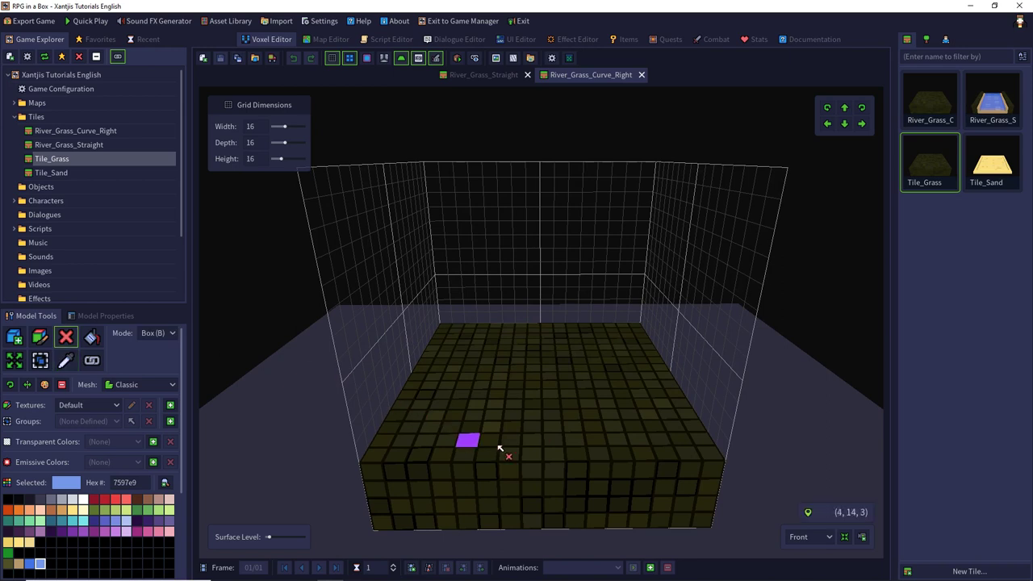
{"action": "left_click_drag", "start_coordinate": [544, 468], "coordinate": [664, 371]}
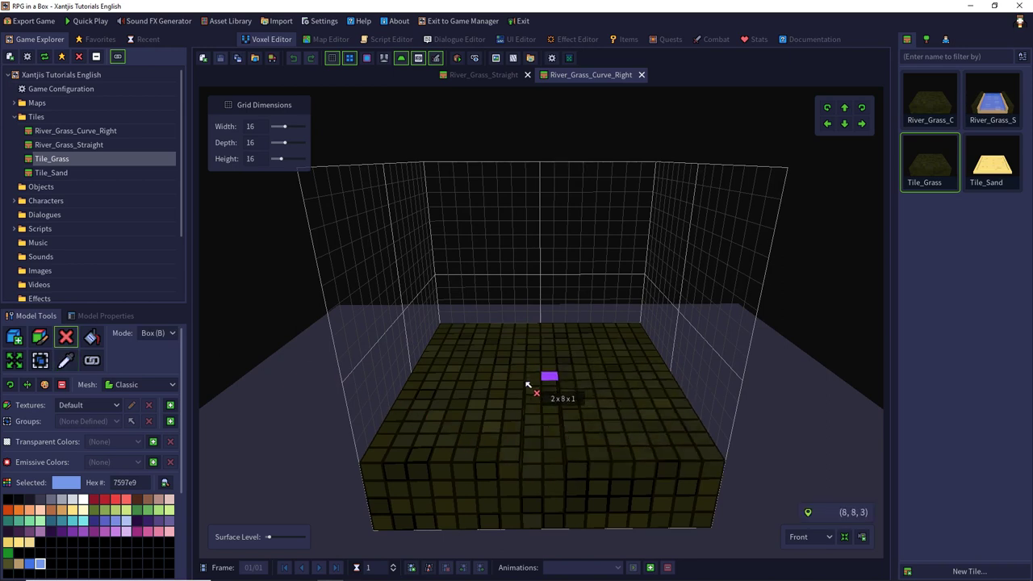
{"action": "left_click_drag", "start_coordinate": [428, 454], "coordinate": [555, 473]}
{"action": "left_click", "coordinate": [683, 439]}
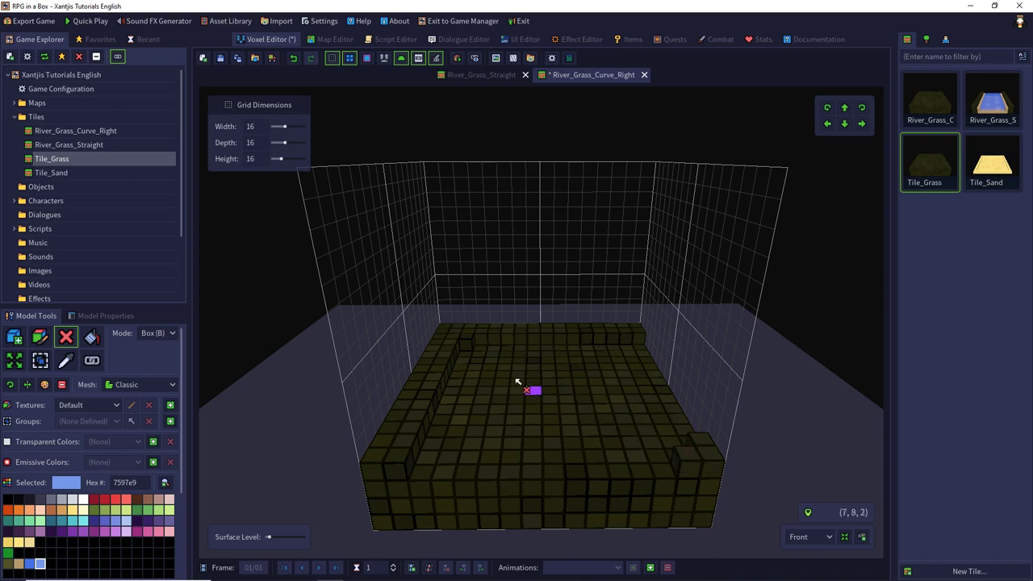
Step: Erase the channel's inner grass down to the bottom layer, open at the front and right, leaving a one-voxel ledge beside the banks
{"action": "left_click_drag", "start_coordinate": [476, 361], "coordinate": [635, 485]}
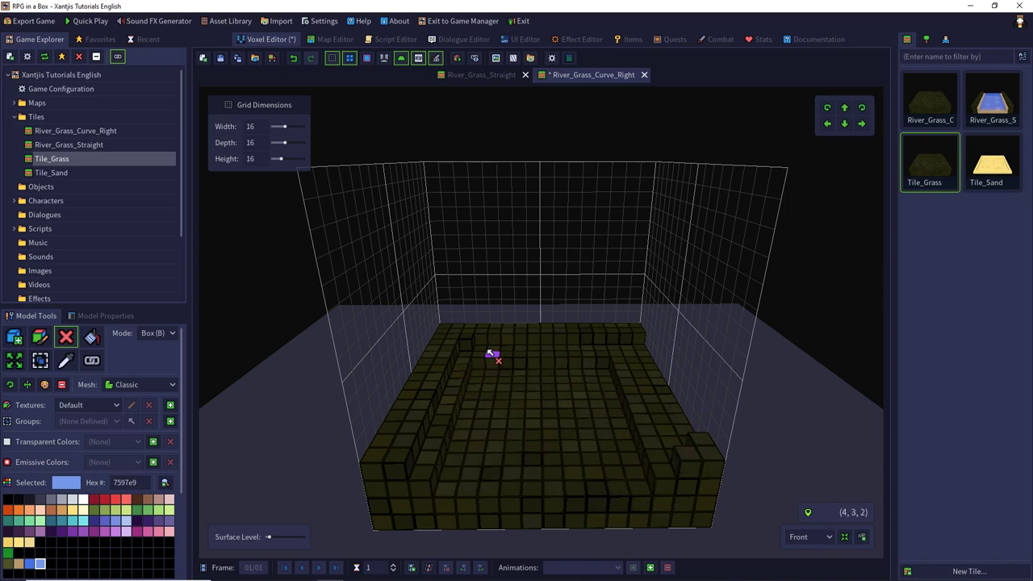
{"action": "left_click_drag", "start_coordinate": [489, 354], "coordinate": [685, 430]}
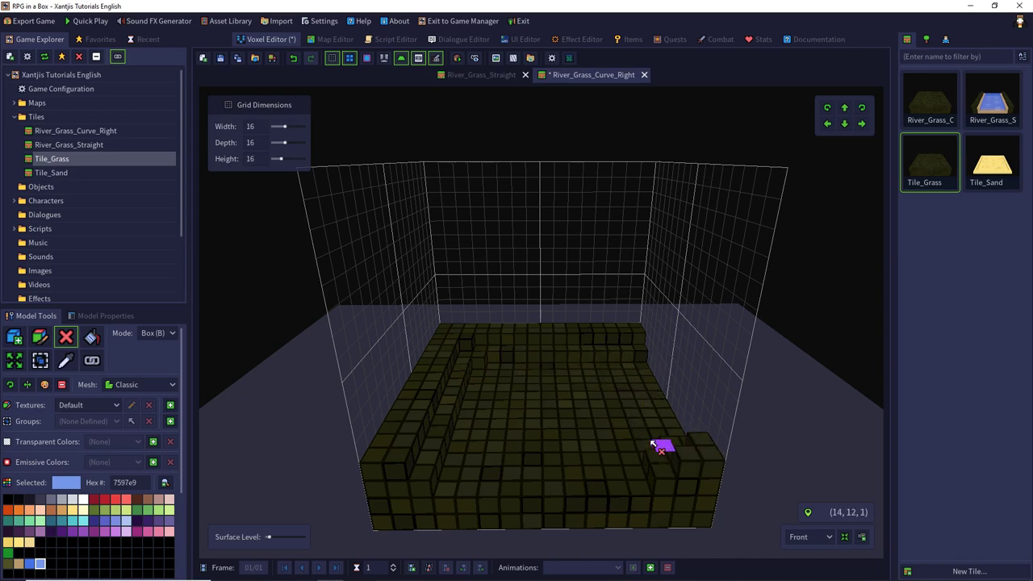
{"action": "middle_click_drag", "start_coordinate": [583, 392], "coordinate": [620, 453]}
{"action": "right_click_drag", "start_coordinate": [618, 452], "coordinate": [583, 401]}
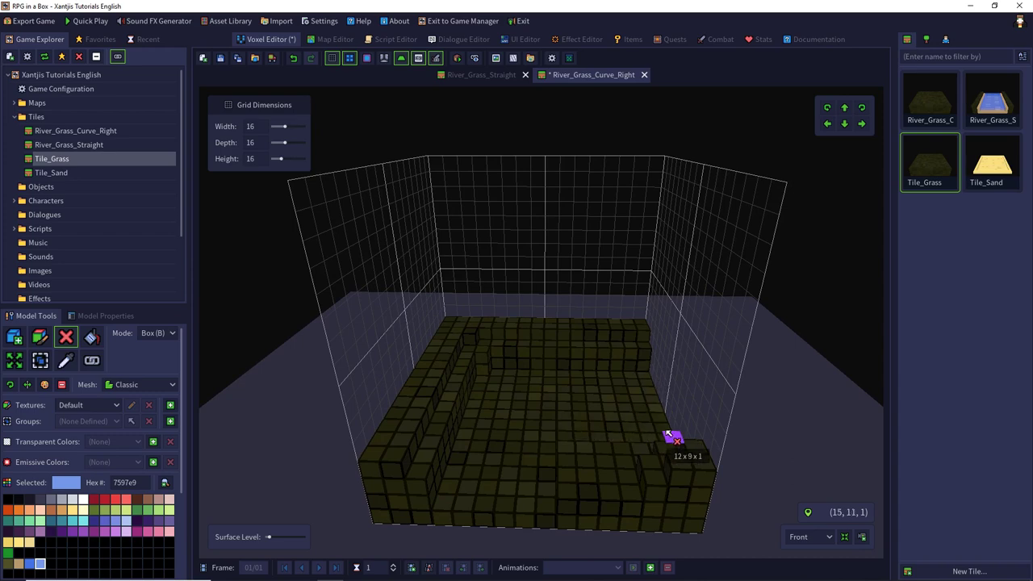
{"action": "right_click_drag", "start_coordinate": [667, 412], "coordinate": [520, 453]}
{"action": "left_click_drag", "start_coordinate": [493, 495], "coordinate": [475, 404]}
{"action": "right_click_drag", "start_coordinate": [476, 398], "coordinate": [624, 378]}
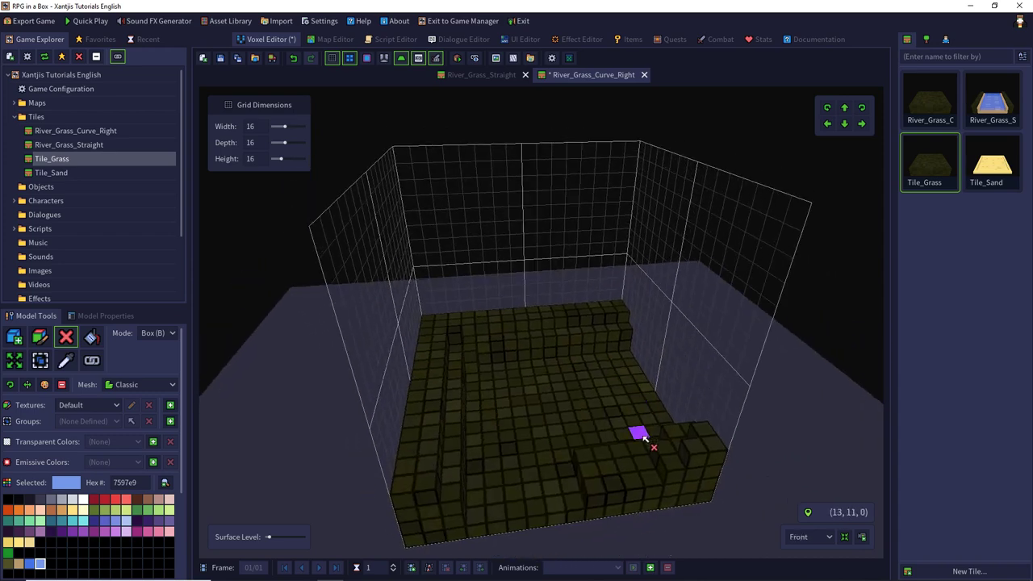
{"action": "left_click_drag", "start_coordinate": [634, 450], "coordinate": [594, 452]}
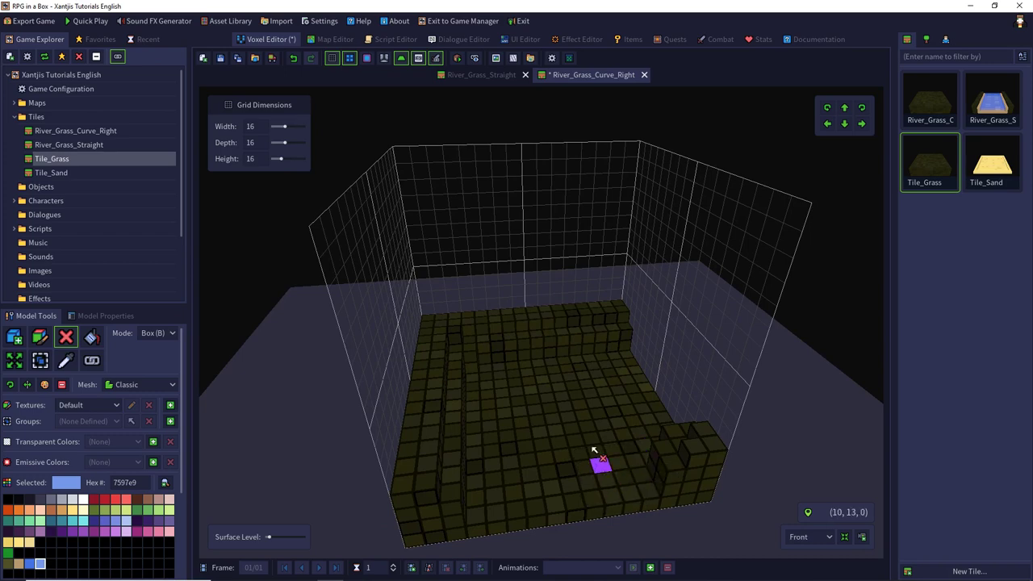
Step: Sample the sand color b5986e from the riverbed of River_Grass_Straight and return to River_Grass_Curve_Right
{"action": "left_click", "coordinate": [30, 542]}
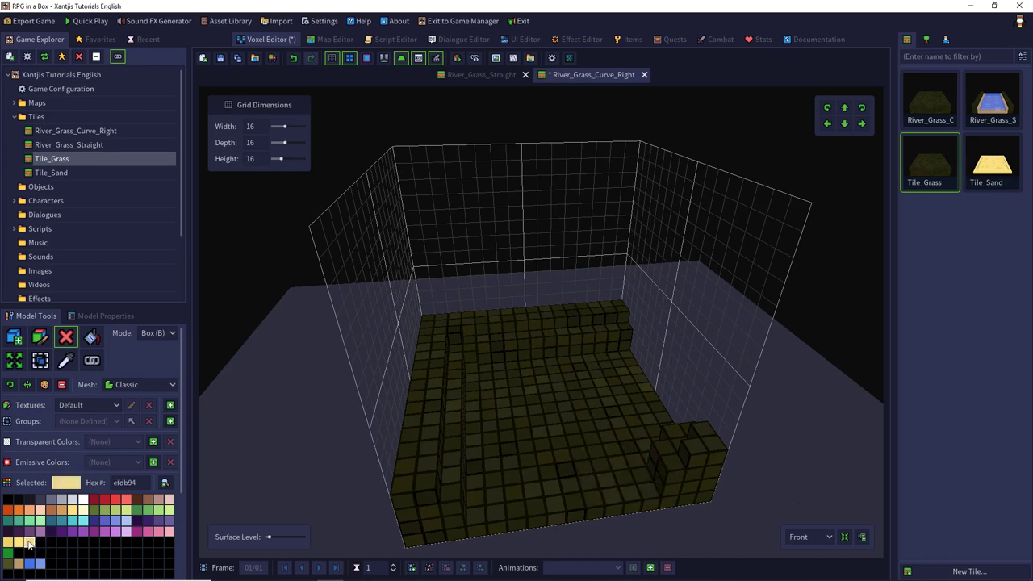
{"action": "left_click", "coordinate": [986, 113]}
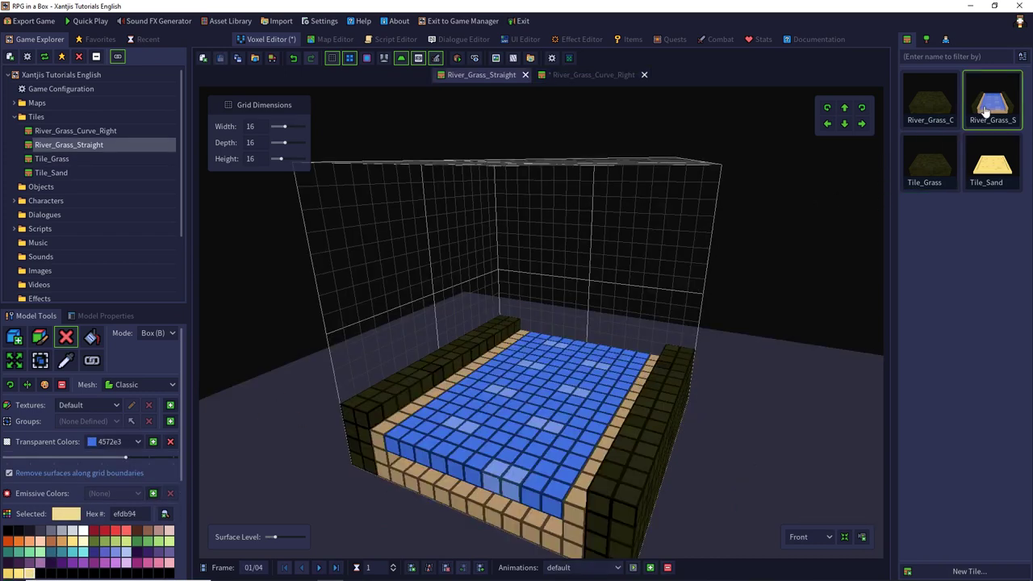
{"action": "left_click", "coordinate": [68, 360]}
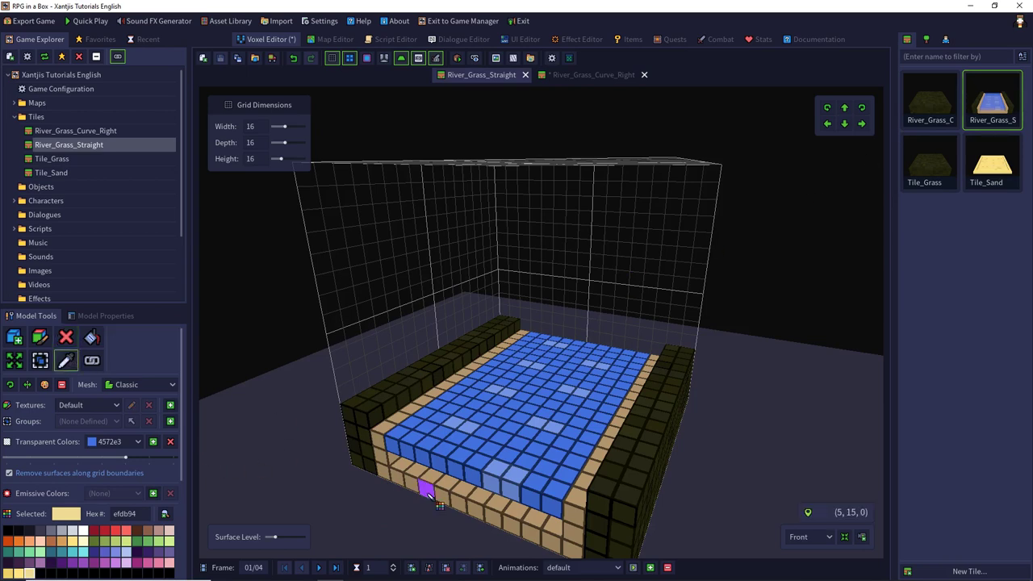
{"action": "left_click", "coordinate": [426, 490]}
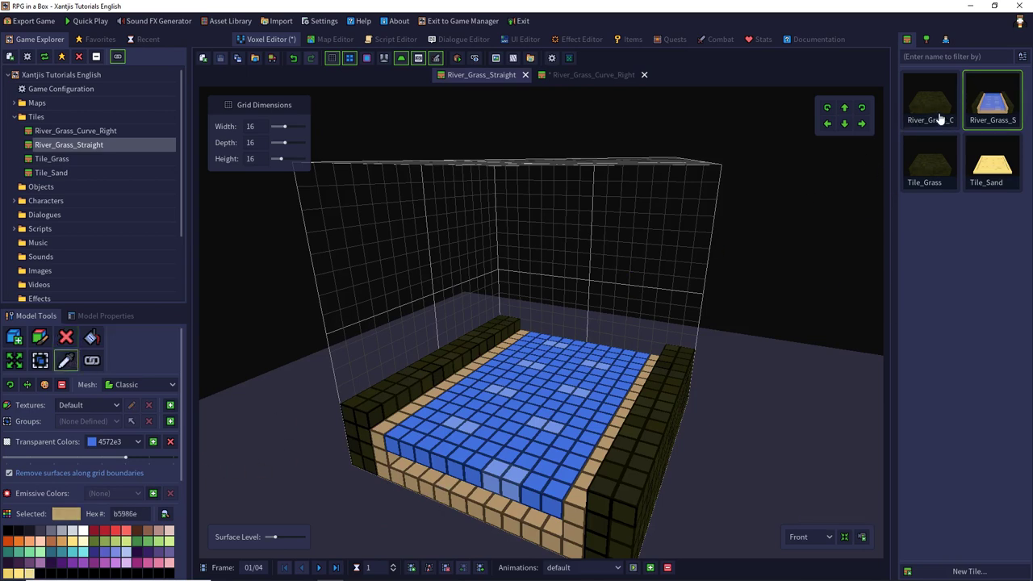
{"action": "left_click", "coordinate": [575, 75]}
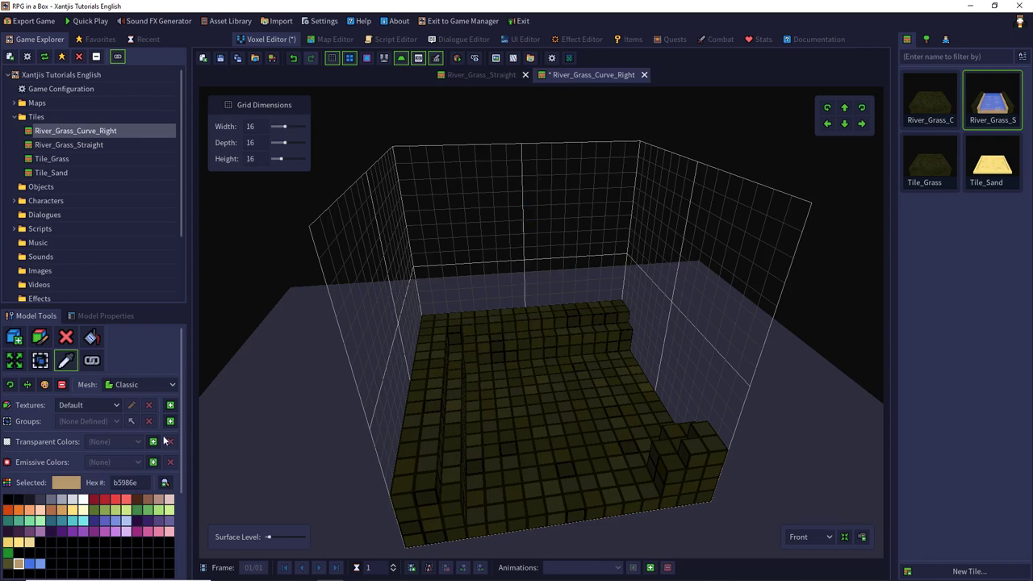
Step: Paint the ledges, channel walls and riverbed of the curve tile with sand color b5986e, keeping the outer banks grass
{"action": "left_click", "coordinate": [40, 337]}
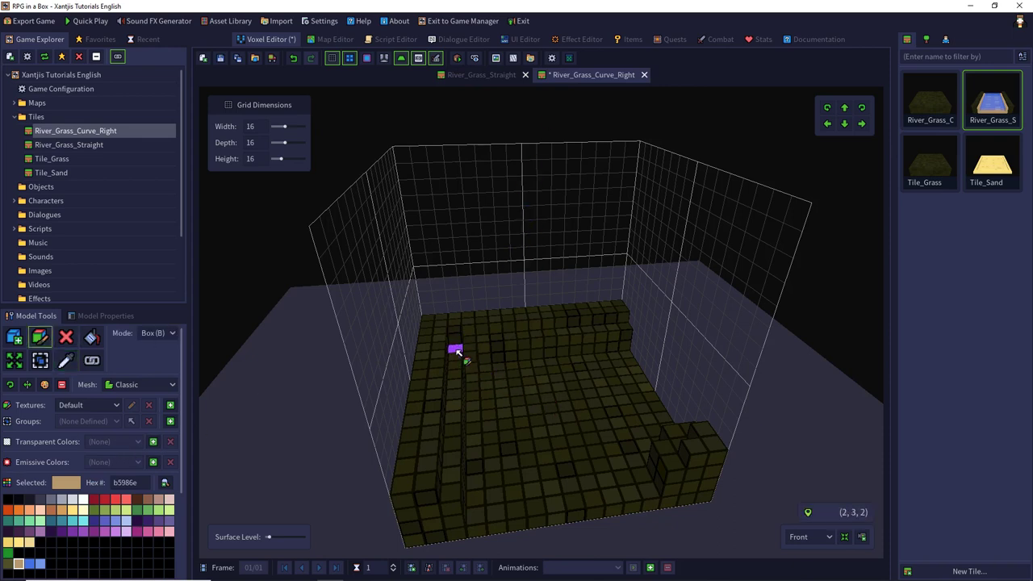
{"action": "left_click_drag", "start_coordinate": [458, 354], "coordinate": [482, 520]}
{"action": "mouse_move", "coordinate": [472, 343]}
{"action": "left_mouse_down"}
{"action": "mouse_move", "coordinate": [538, 429]}
{"action": "mouse_move", "coordinate": [635, 500]}
{"action": "mouse_move", "coordinate": [664, 499]}
{"action": "mouse_move", "coordinate": [655, 502]}
{"action": "left_mouse_up"}
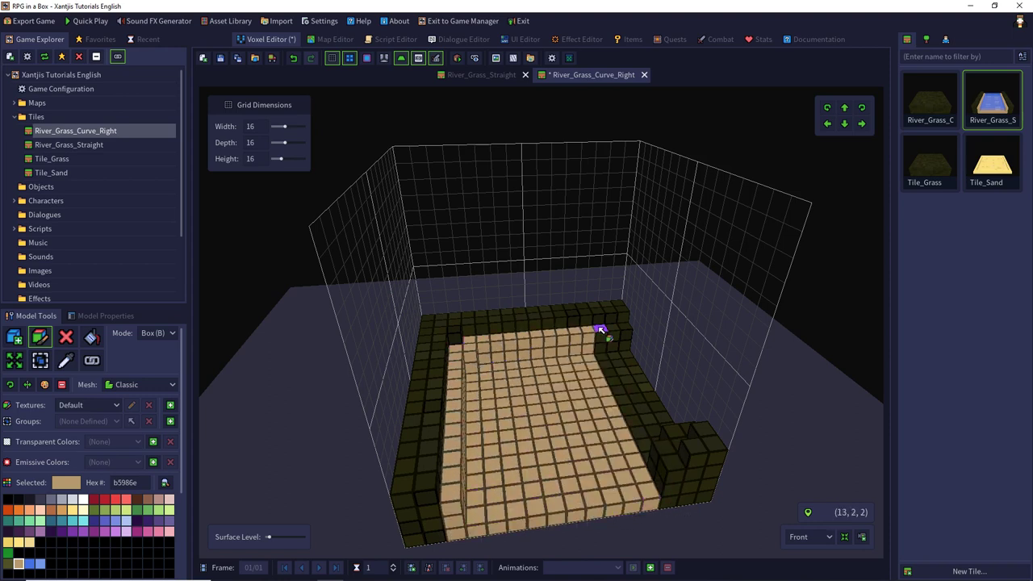
{"action": "left_click_drag", "start_coordinate": [602, 332], "coordinate": [667, 508]}
{"action": "middle_click_drag", "start_coordinate": [657, 391], "coordinate": [547, 372]}
{"action": "left_click_drag", "start_coordinate": [678, 408], "coordinate": [569, 552]}
{"action": "key", "text": "q"}
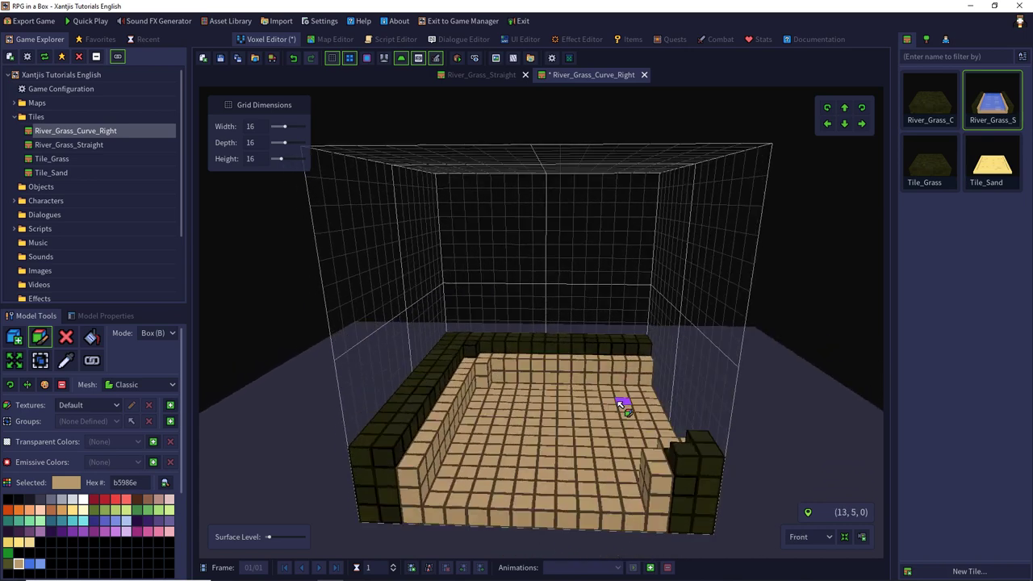
Step: Add a layer of blue 4572e3 water voxels across the channel, level with the sand ledges
{"action": "left_click", "coordinate": [31, 564]}
{"action": "left_click", "coordinate": [14, 337]}
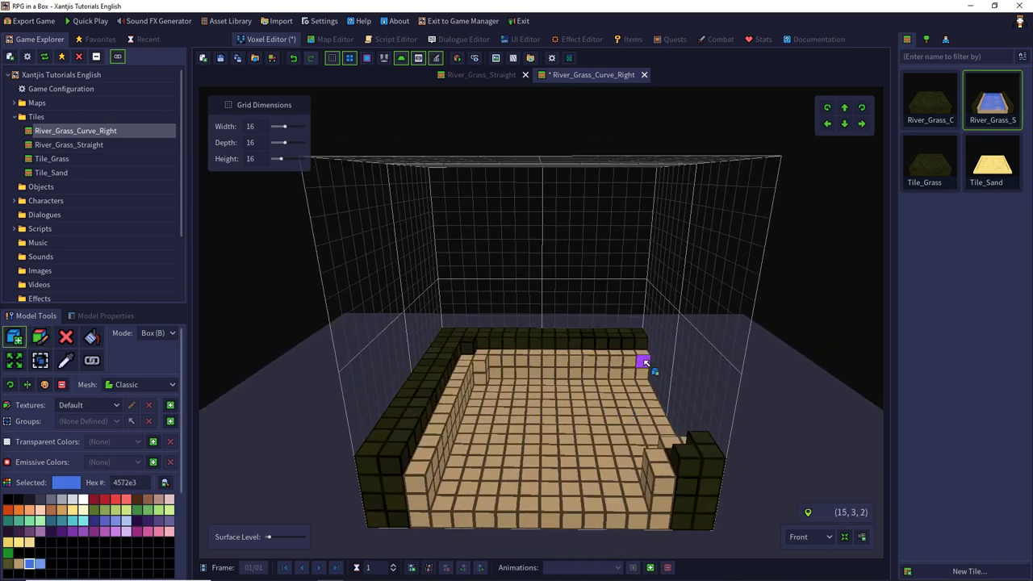
{"action": "left_click_drag", "start_coordinate": [644, 362], "coordinate": [430, 479]}
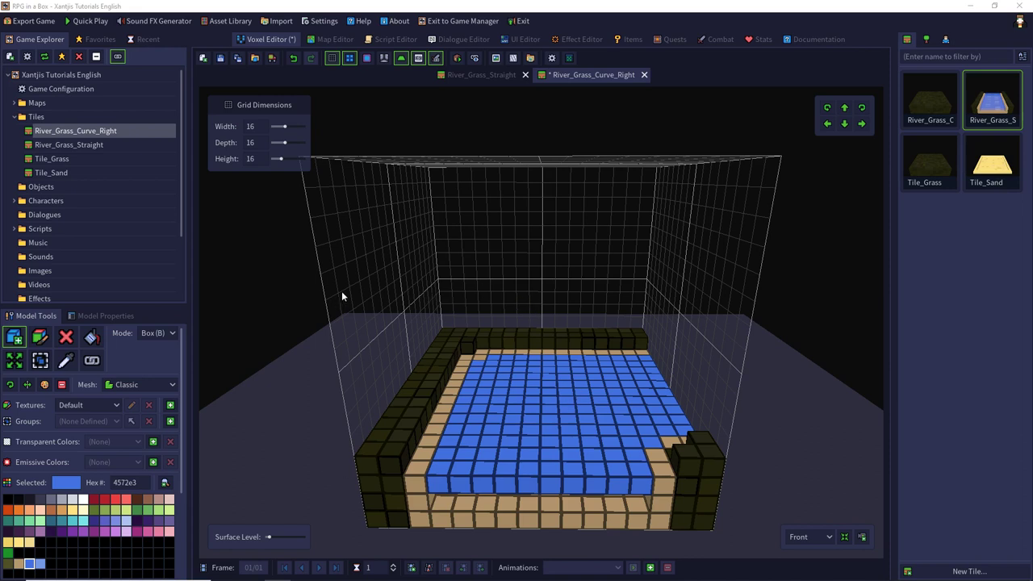
Step: Switch to the paint tool with blue 4572e3 as the selected color
{"action": "left_click", "coordinate": [82, 499]}
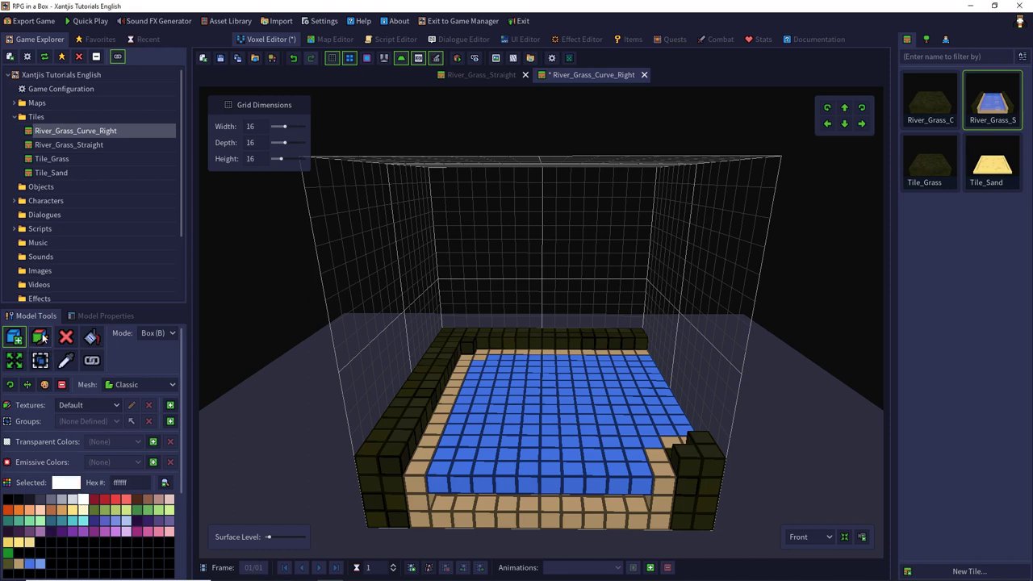
{"action": "left_click", "coordinate": [33, 567]}
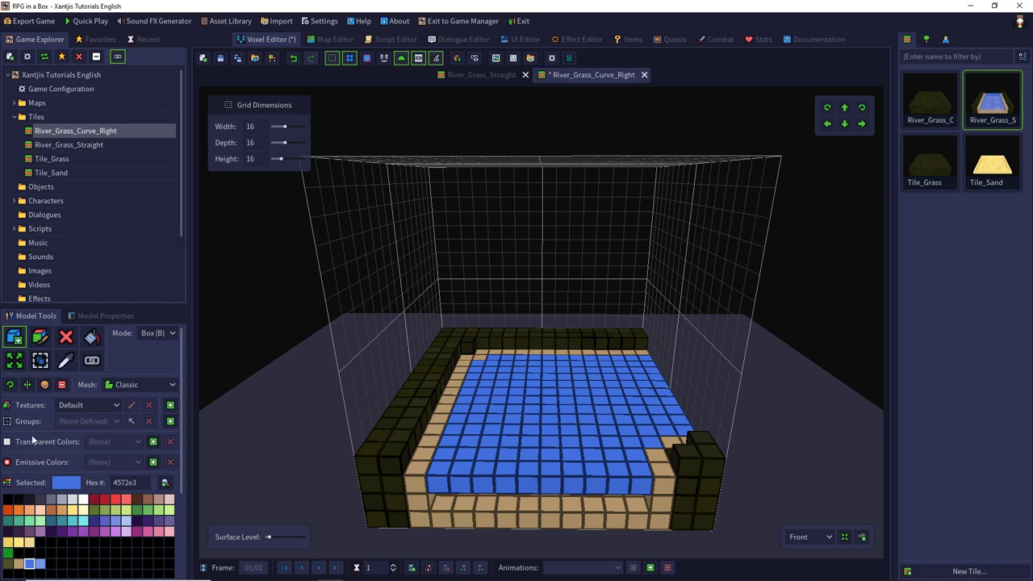
{"action": "left_click", "coordinate": [39, 336]}
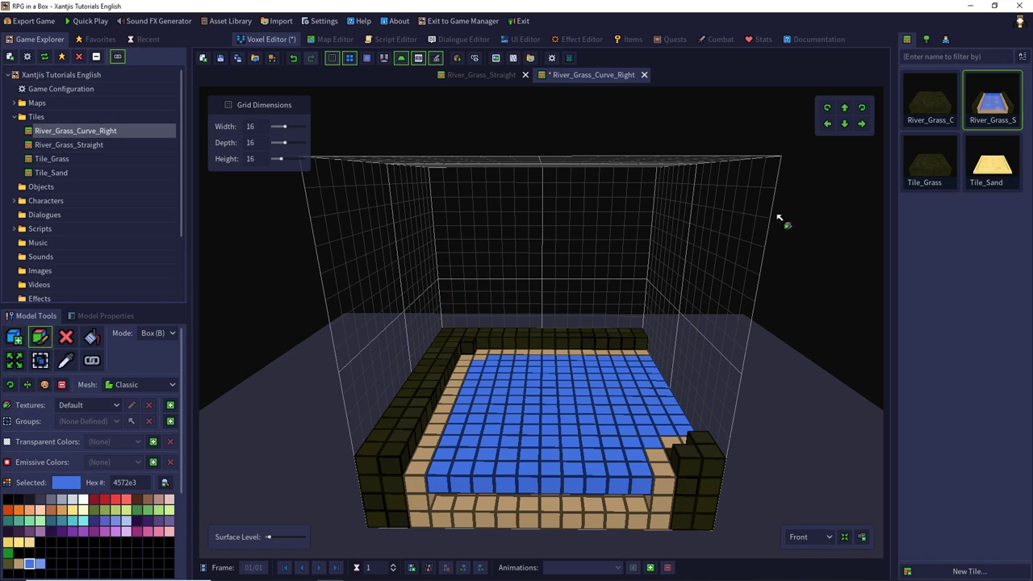
Step: Open River_Grass_Straight and examine from the front and back where its light blue water highlights sit
{"action": "double_click", "coordinate": [993, 105]}
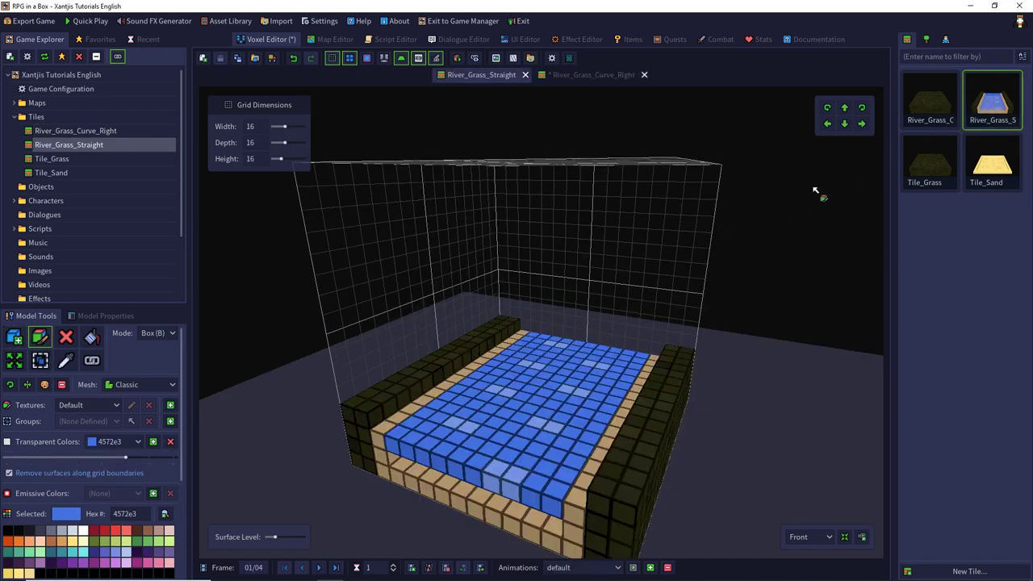
{"action": "middle_click_drag", "start_coordinate": [787, 440], "coordinate": [670, 431]}
{"action": "left_click", "coordinate": [793, 538]}
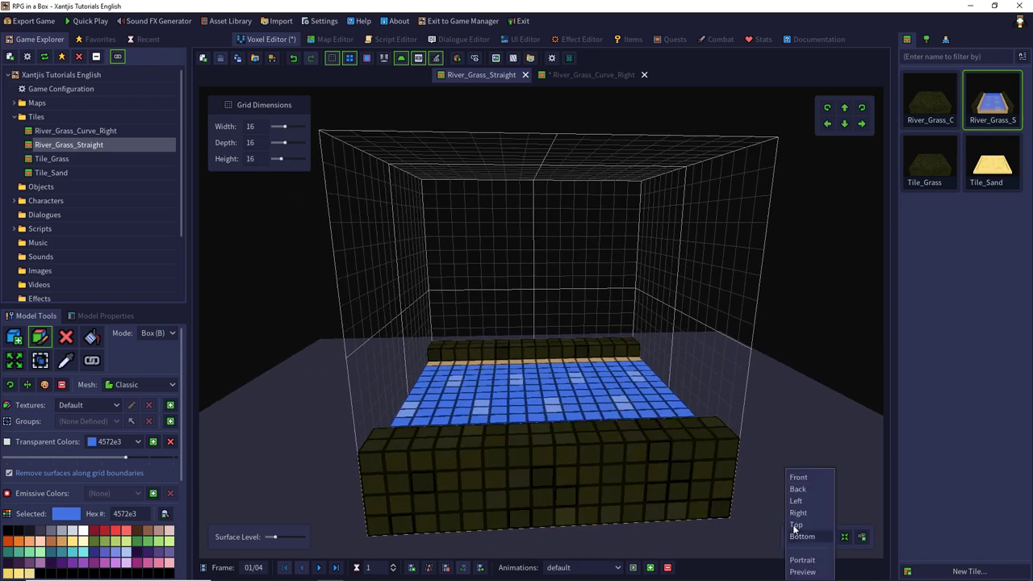
{"action": "left_click", "coordinate": [811, 478]}
{"action": "middle_click_drag", "start_coordinate": [637, 242], "coordinate": [638, 348]}
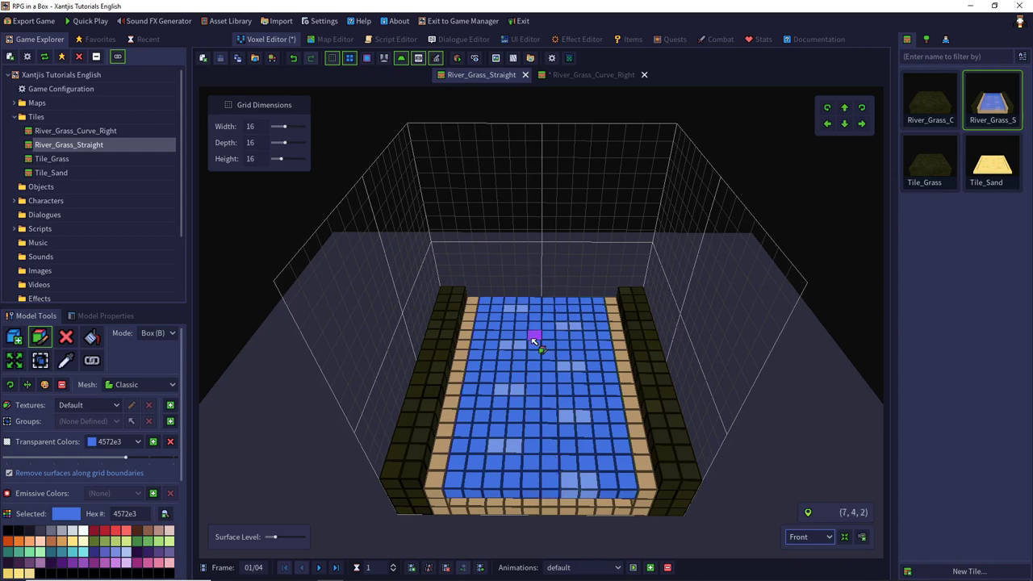
{"action": "middle_click_drag", "start_coordinate": [550, 320], "coordinate": [238, 332]}
{"action": "middle_click_drag", "start_coordinate": [461, 341], "coordinate": [443, 345]}
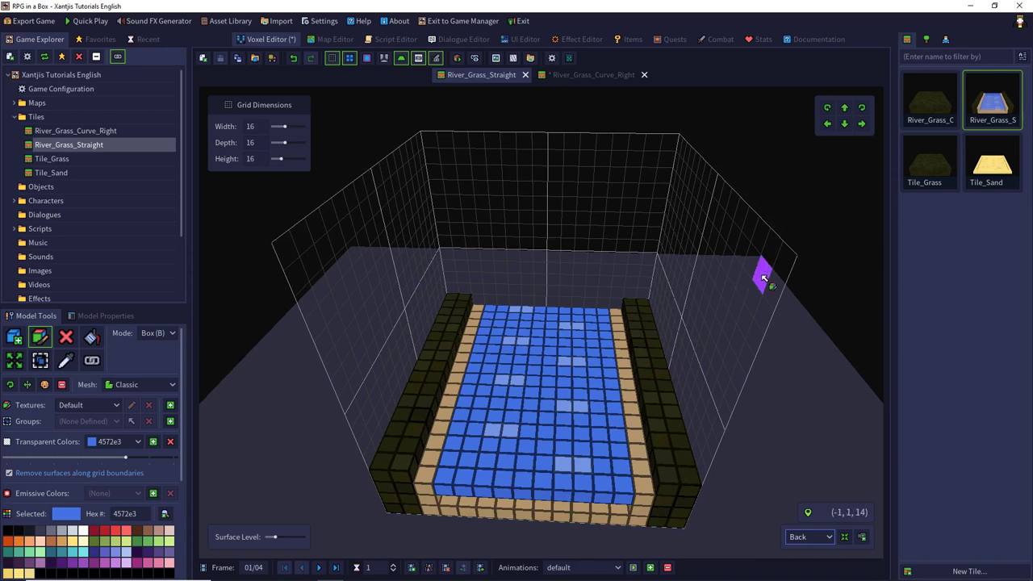
Step: On River_Grass_Curve_Right, paint two light blue 7597e9 highlights, each two voxels wide, on the water near the open right edge
{"action": "left_click", "coordinate": [590, 72]}
{"action": "left_click", "coordinate": [803, 537]}
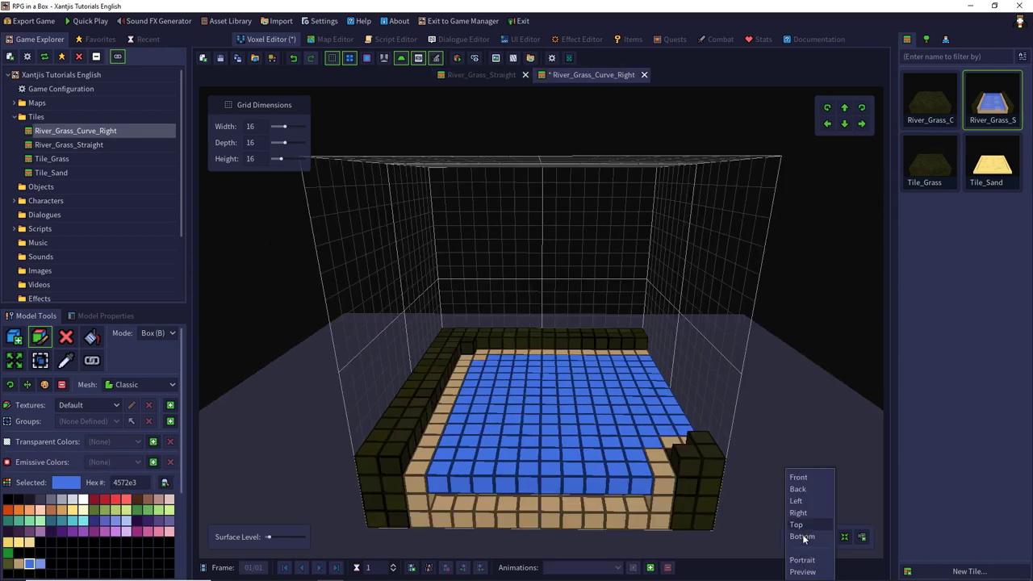
{"action": "left_click", "coordinate": [802, 490]}
{"action": "left_click", "coordinate": [809, 537]}
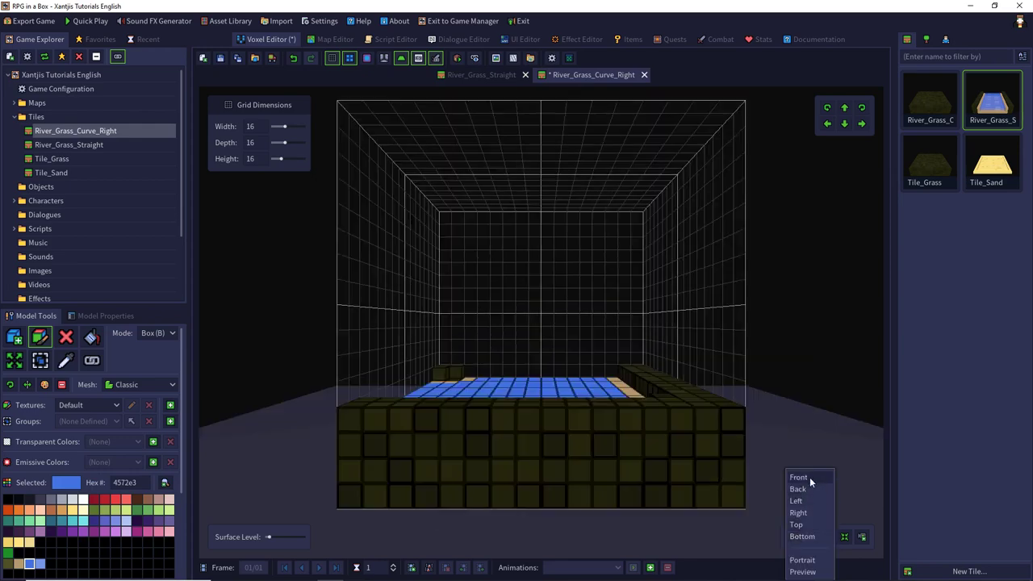
{"action": "left_click", "coordinate": [809, 477]}
{"action": "middle_click_drag", "start_coordinate": [735, 371], "coordinate": [584, 432]}
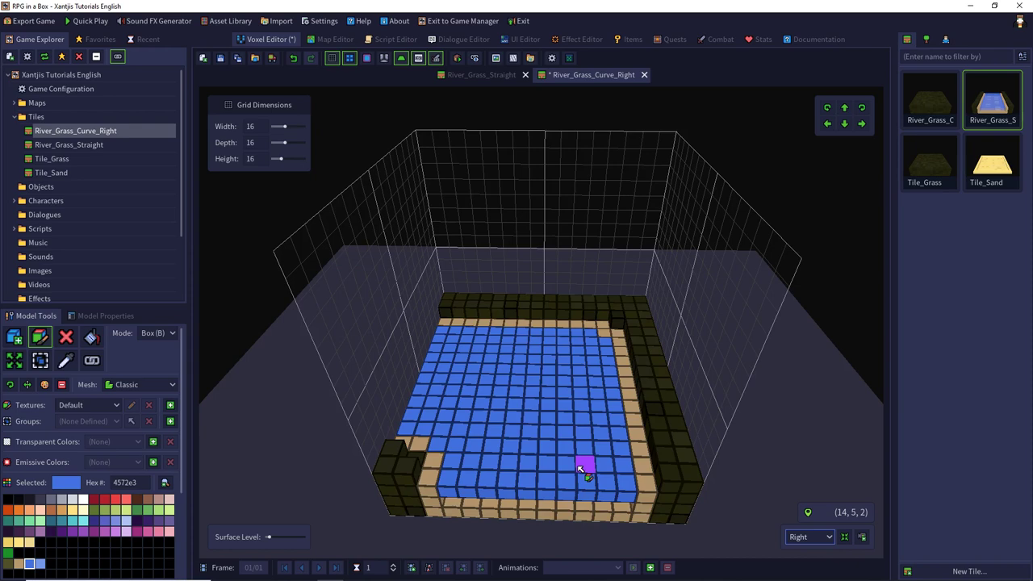
{"action": "left_click", "coordinate": [41, 563]}
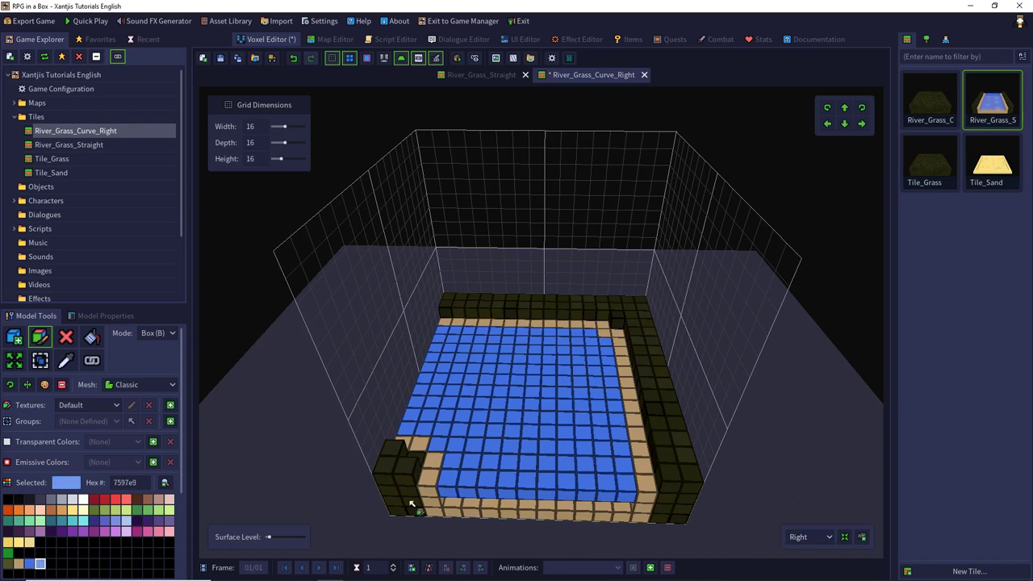
{"action": "left_click", "coordinate": [565, 464]}
{"action": "left_click", "coordinate": [581, 465]}
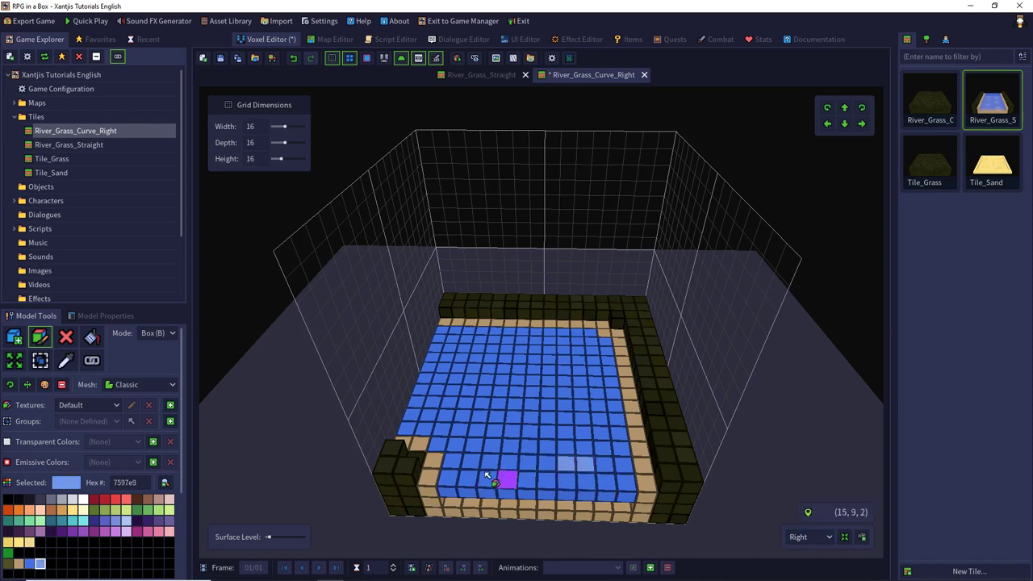
{"action": "left_click", "coordinate": [494, 431]}
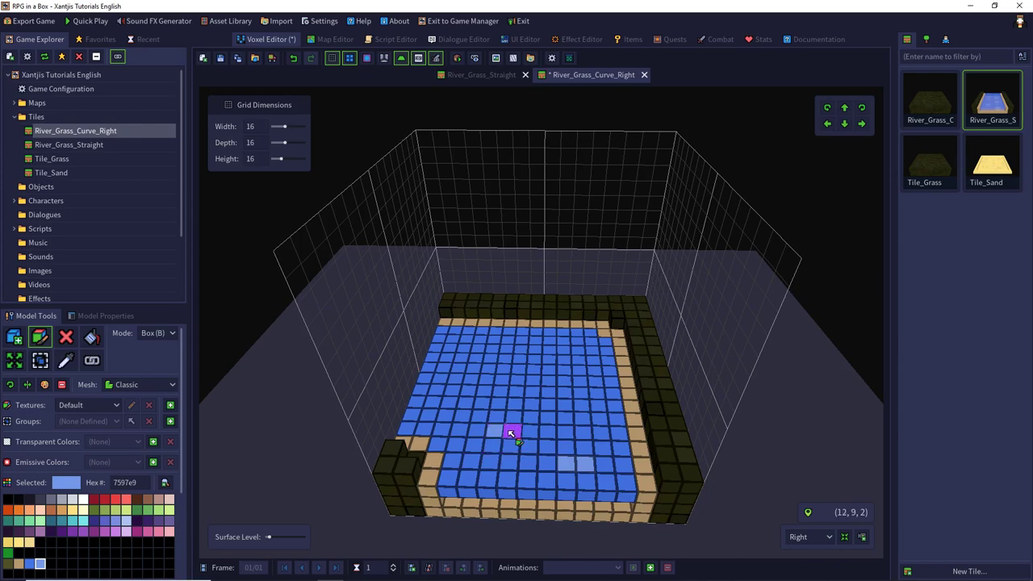
Step: Paint two white ffffff guide strips, two voxels wide, curving from the water's front edge to its right edge, and reselect light blue 7597e9
{"action": "right_click_drag", "start_coordinate": [500, 406], "coordinate": [660, 401]}
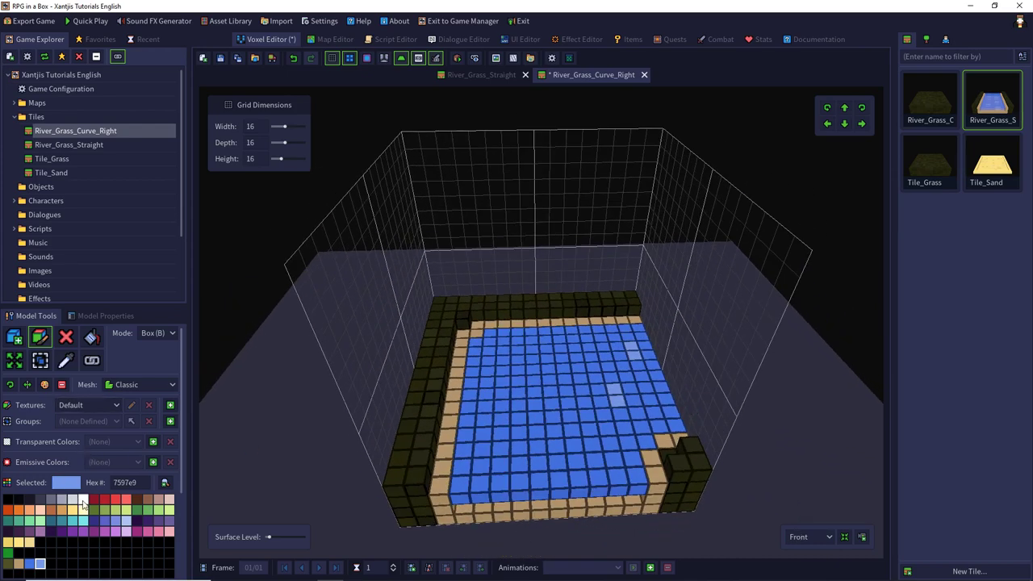
{"action": "left_click", "coordinate": [82, 500]}
{"action": "left_click_drag", "start_coordinate": [629, 401], "coordinate": [658, 394]}
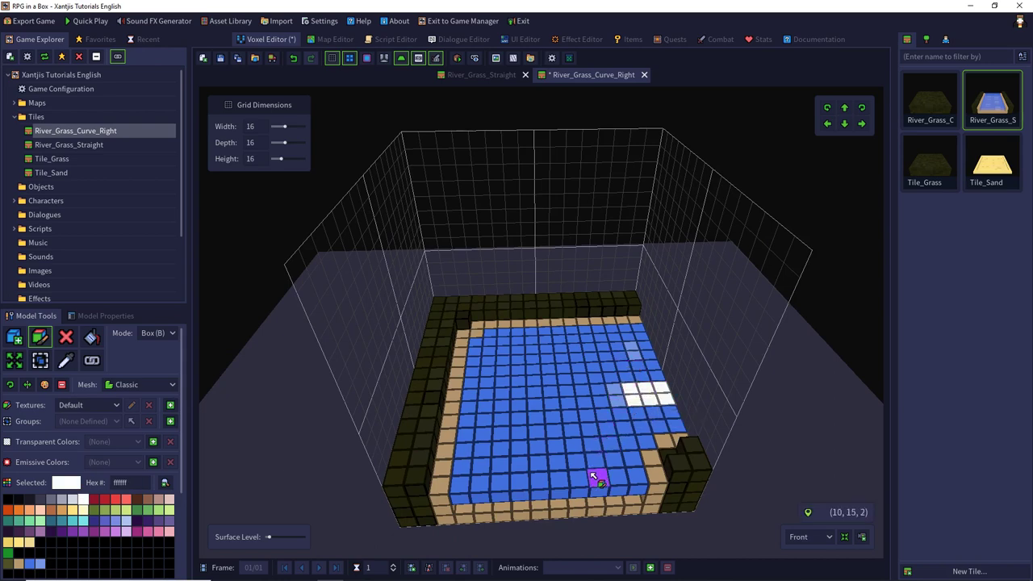
{"action": "left_click_drag", "start_coordinate": [594, 478], "coordinate": [600, 414]}
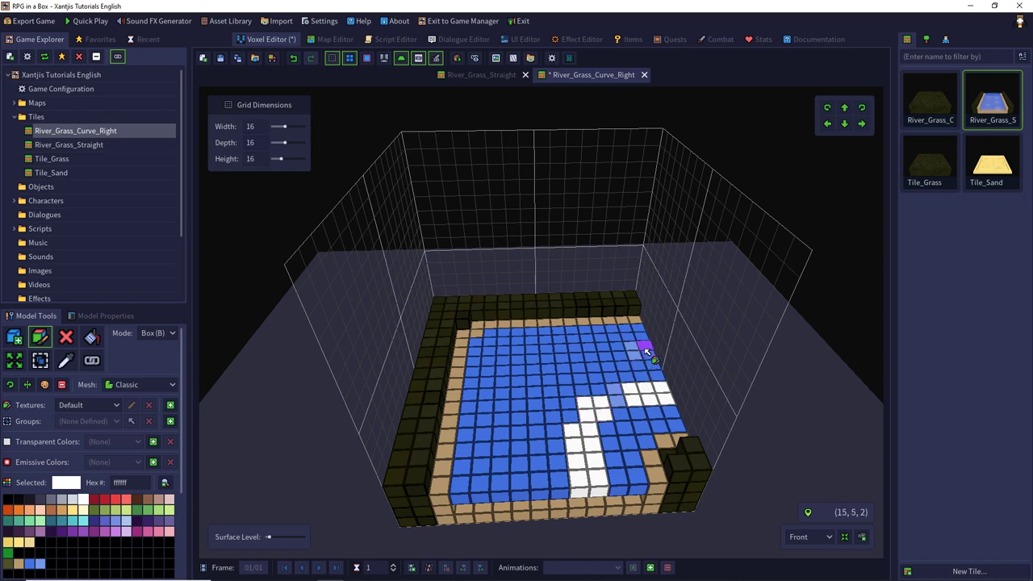
{"action": "left_click_drag", "start_coordinate": [646, 351], "coordinate": [576, 358]}
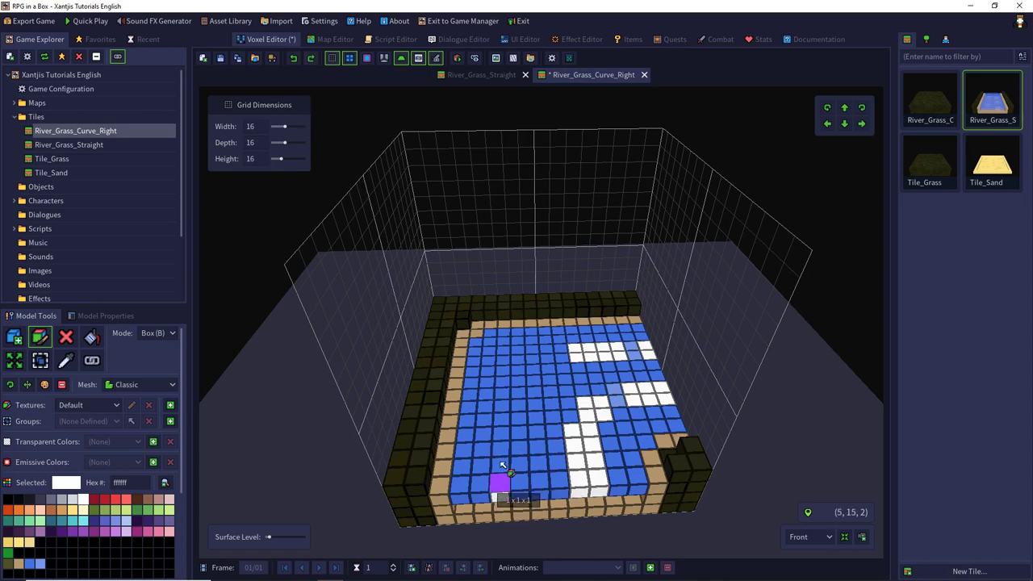
{"action": "mouse_move", "coordinate": [498, 485]}
{"action": "left_mouse_down"}
{"action": "mouse_move", "coordinate": [500, 411]}
{"action": "mouse_move", "coordinate": [516, 392]}
{"action": "left_mouse_up"}
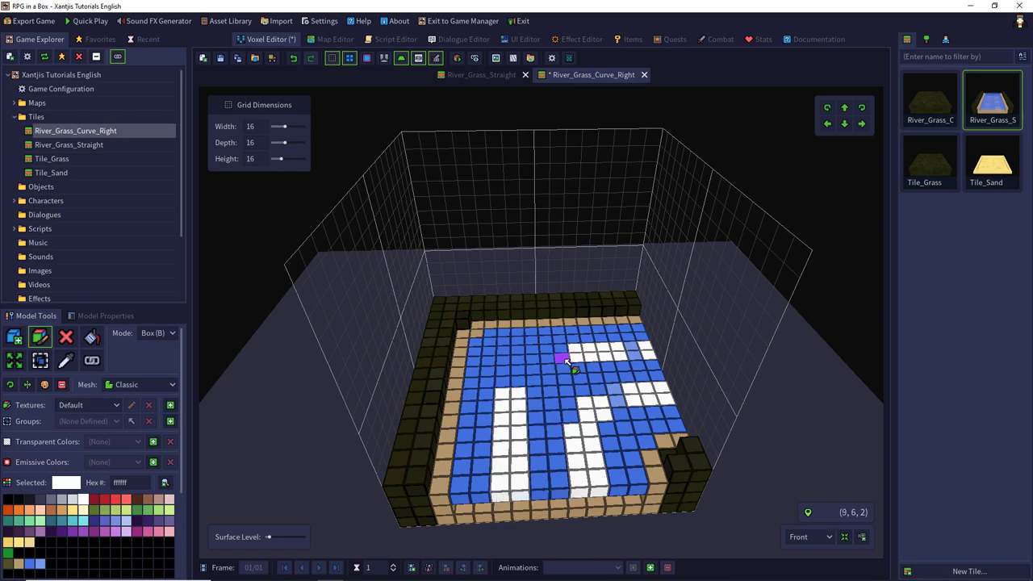
{"action": "mouse_move", "coordinate": [565, 361]}
{"action": "left_mouse_down"}
{"action": "mouse_move", "coordinate": [551, 347]}
{"action": "mouse_move", "coordinate": [523, 377]}
{"action": "left_mouse_up"}
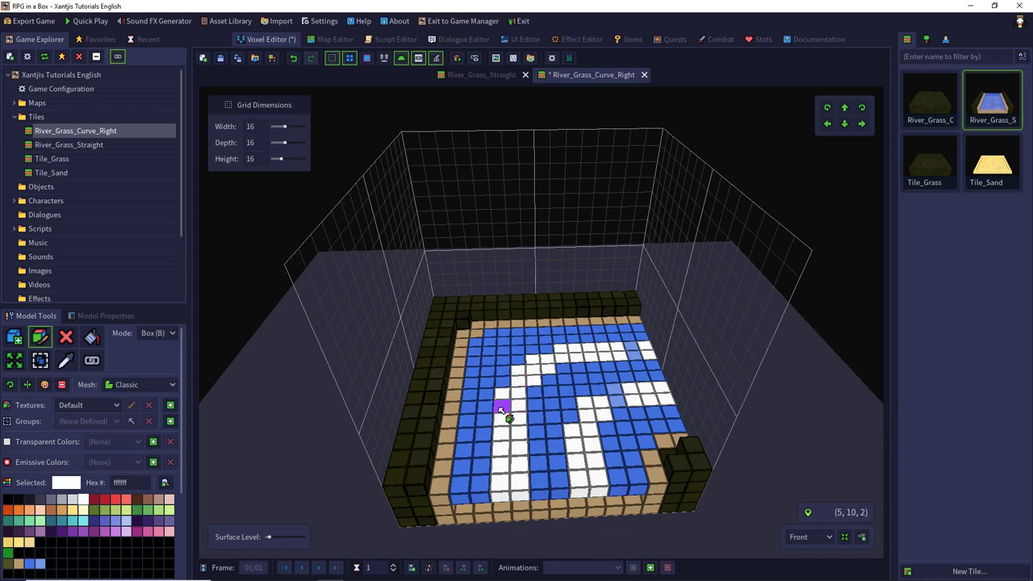
{"action": "left_click", "coordinate": [39, 563]}
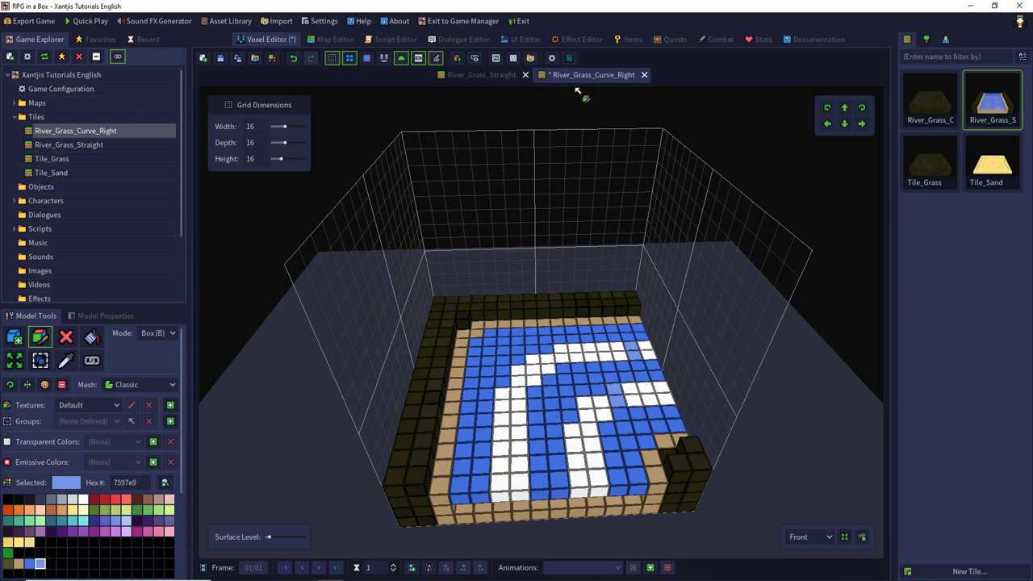
Step: Compare with River_Grass_Straight, examining the placement and spacing of its light blue highlights, and return to River_Grass_Curve_Right
{"action": "left_click", "coordinate": [478, 75]}
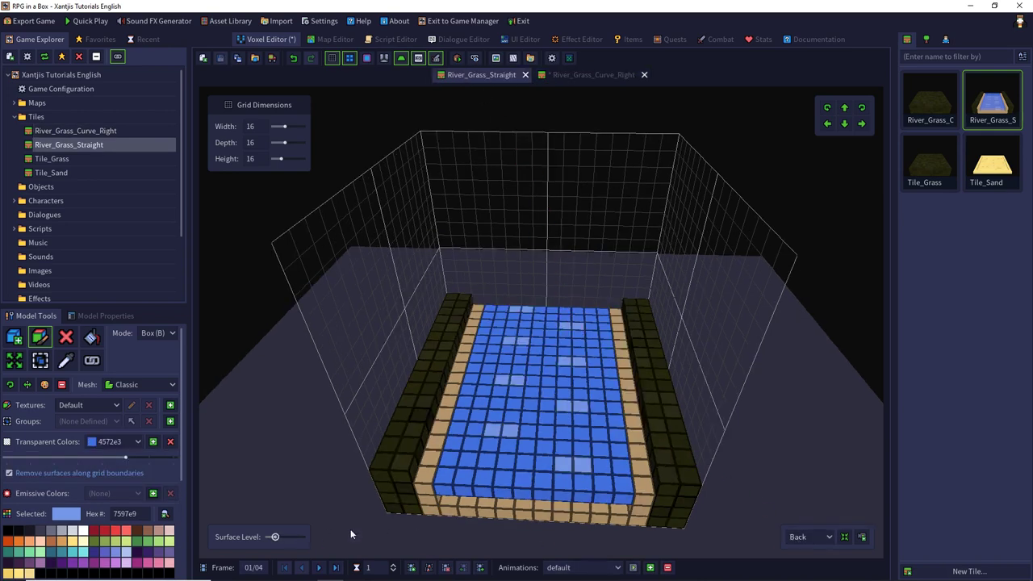
{"action": "middle_click_drag", "start_coordinate": [675, 422], "coordinate": [680, 402]}
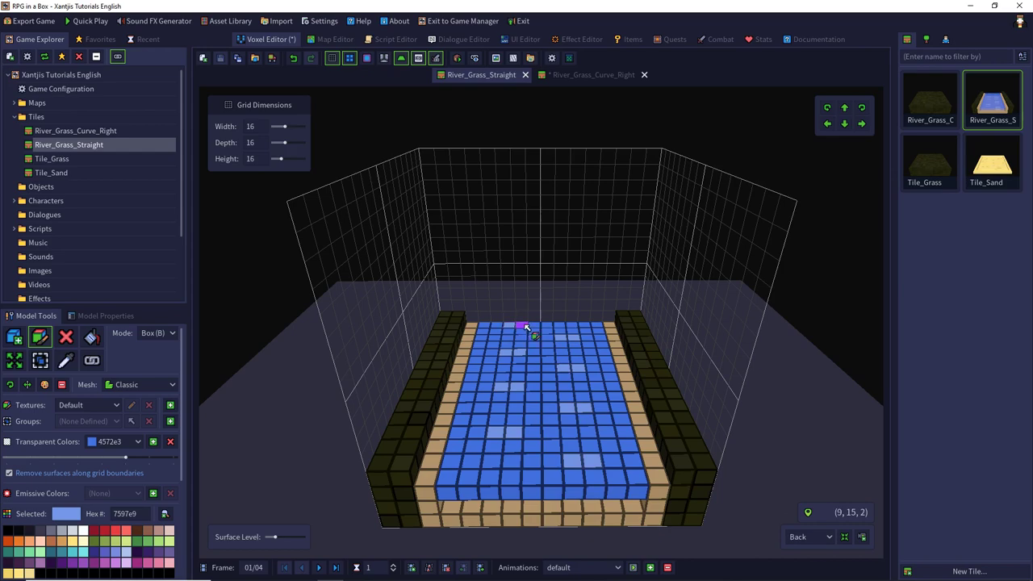
{"action": "left_click", "coordinate": [571, 75]}
Step: Paint four more two-voxel light blue 7597e9 highlights across the guide strips, three on the outer strip and one at the inner strip's front edge
{"action": "right_click_drag", "start_coordinate": [630, 278], "coordinate": [465, 292]}
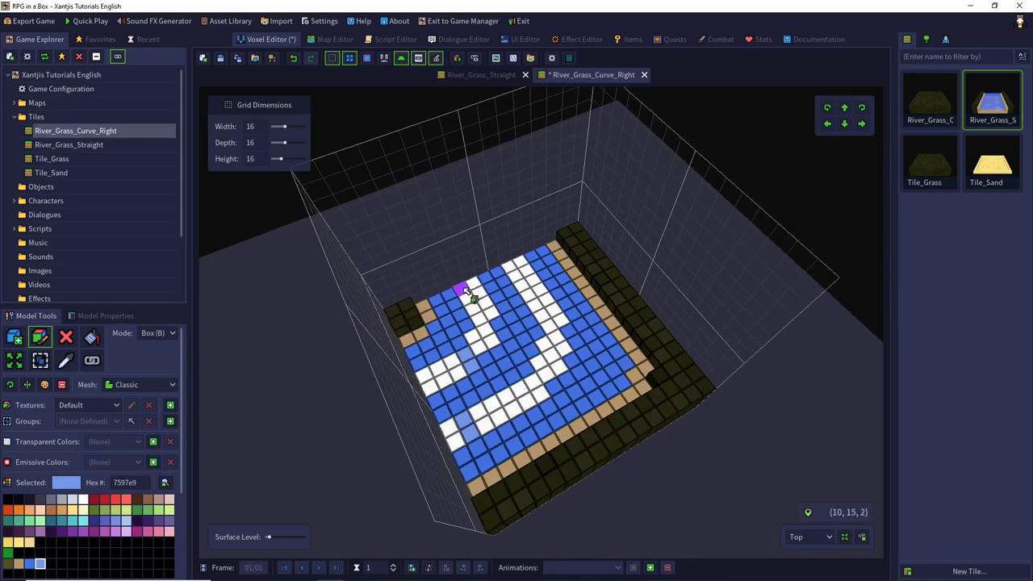
{"action": "left_click_drag", "start_coordinate": [463, 288], "coordinate": [533, 282]}
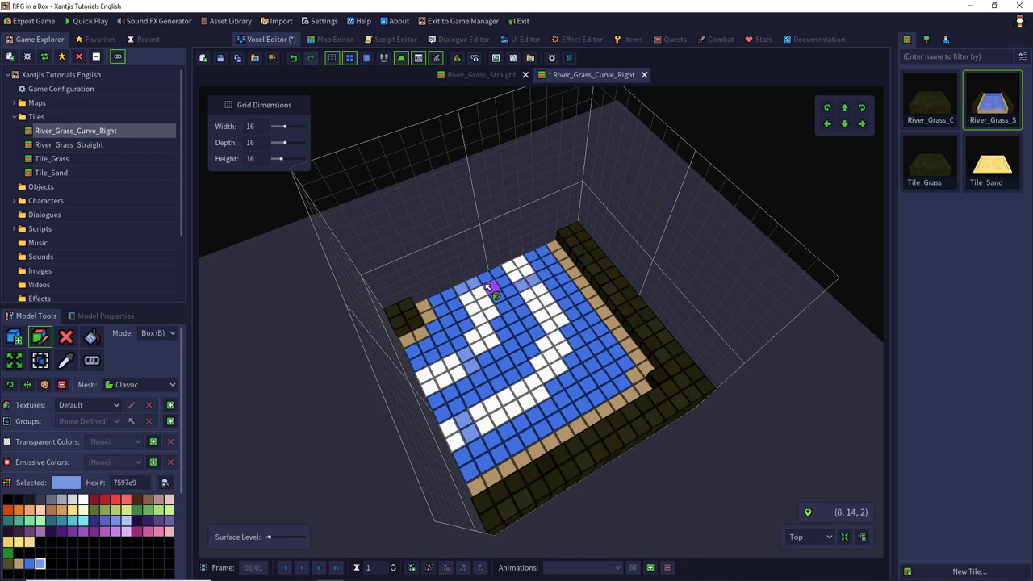
{"action": "right_click_drag", "start_coordinate": [489, 287], "coordinate": [614, 317]}
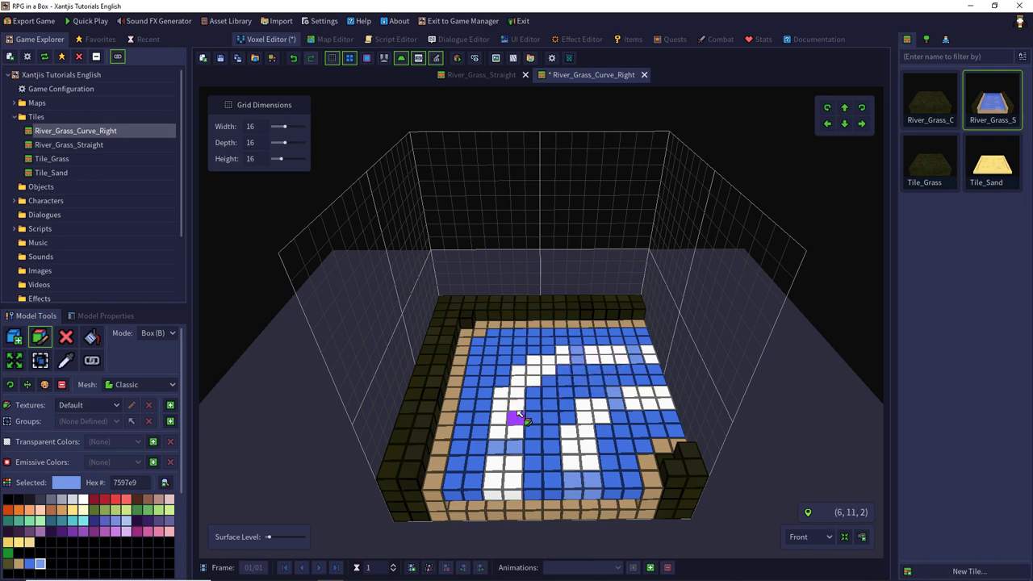
{"action": "left_click_drag", "start_coordinate": [504, 394], "coordinate": [518, 394]}
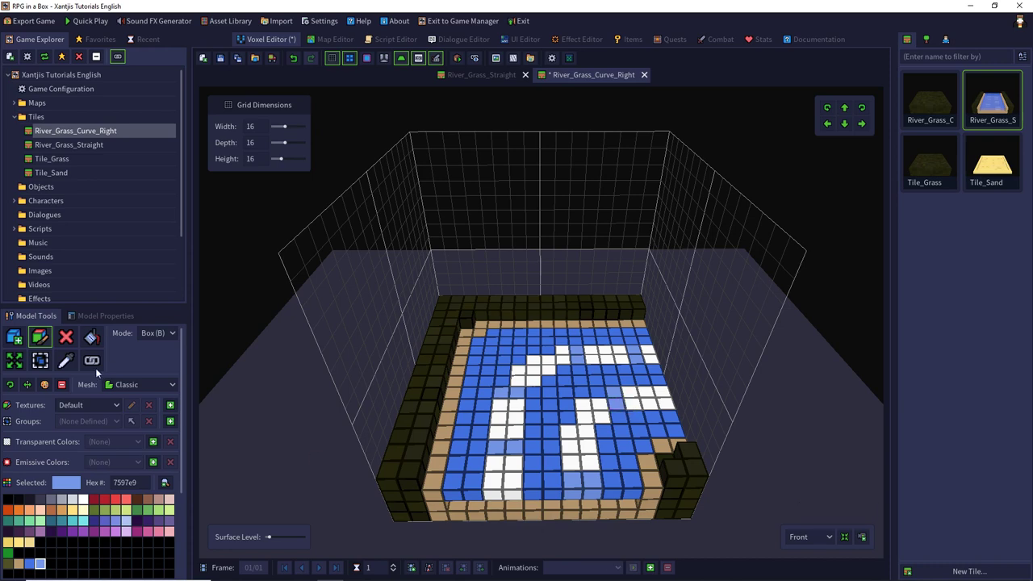
Step: Paint six two-voxel grey a1a5b3 marks on the guide strips, each one position further along the flow from a light blue highlight
{"action": "left_click", "coordinate": [63, 499]}
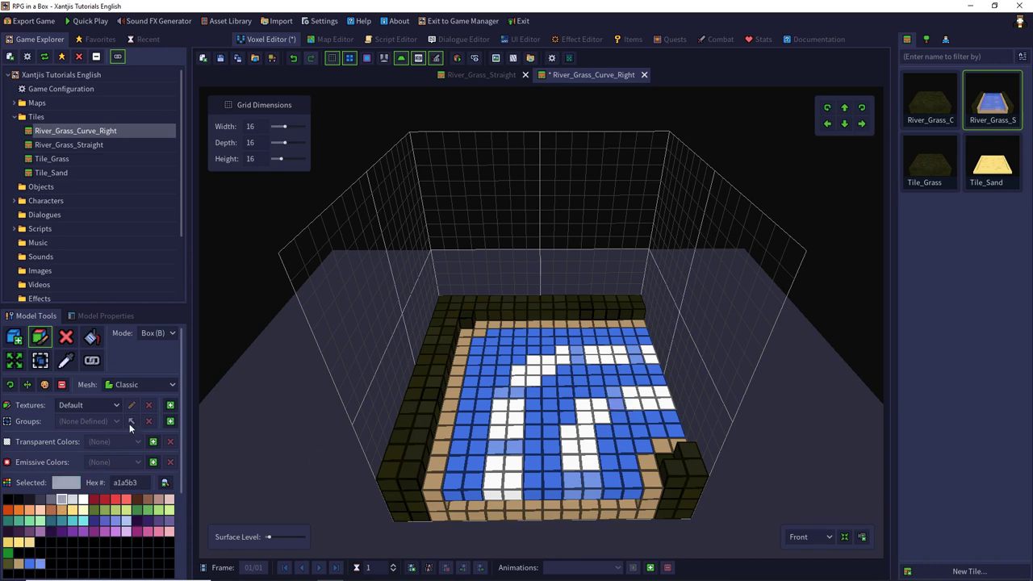
{"action": "left_click", "coordinate": [621, 355]}
{"action": "left_click", "coordinate": [563, 359]}
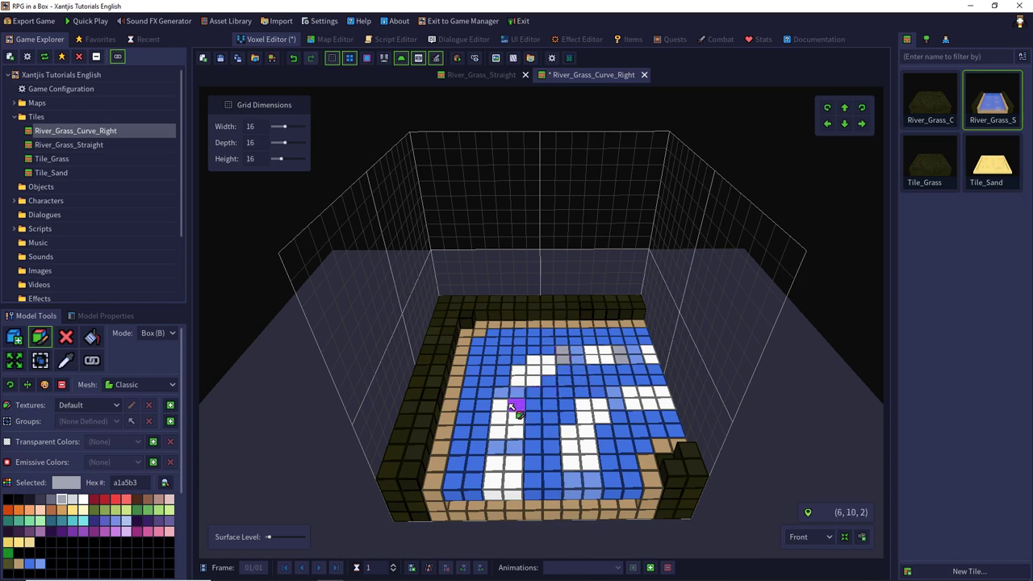
{"action": "left_click_drag", "start_coordinate": [515, 404], "coordinate": [502, 405]}
{"action": "left_click_drag", "start_coordinate": [512, 465], "coordinate": [504, 464]}
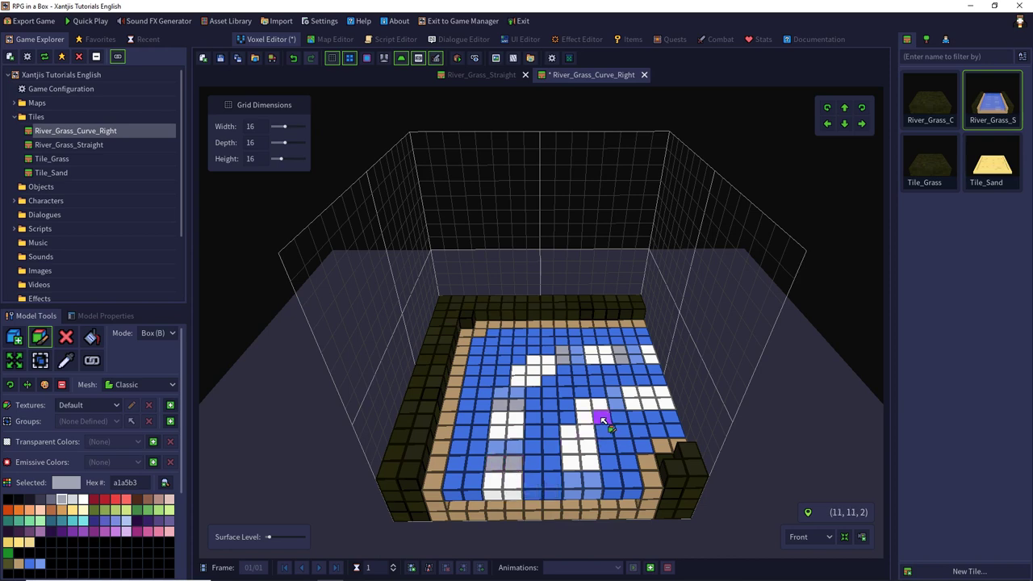
{"action": "left_click", "coordinate": [601, 416]}
{"action": "left_click", "coordinate": [582, 405]}
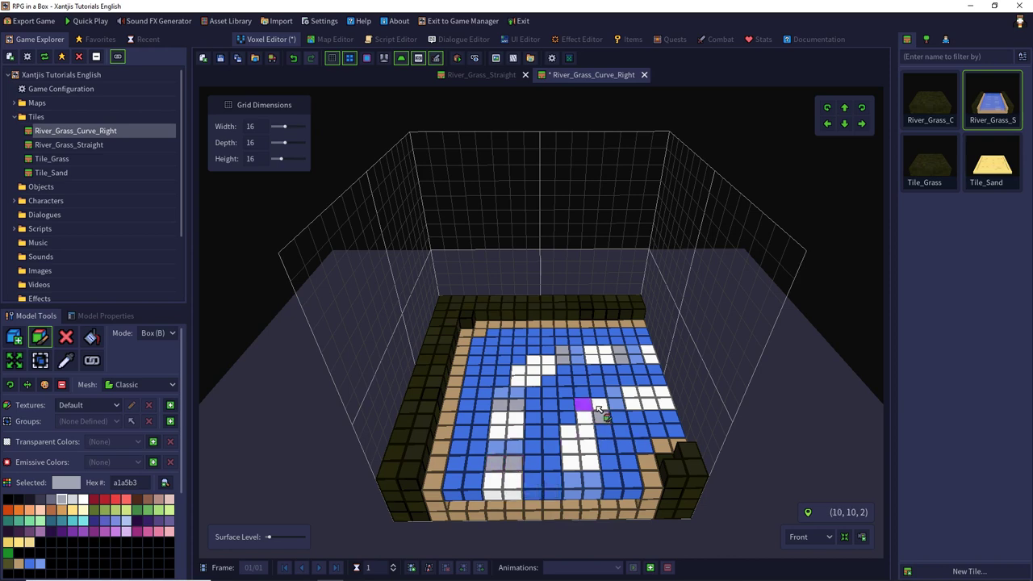
{"action": "left_click", "coordinate": [663, 395]}
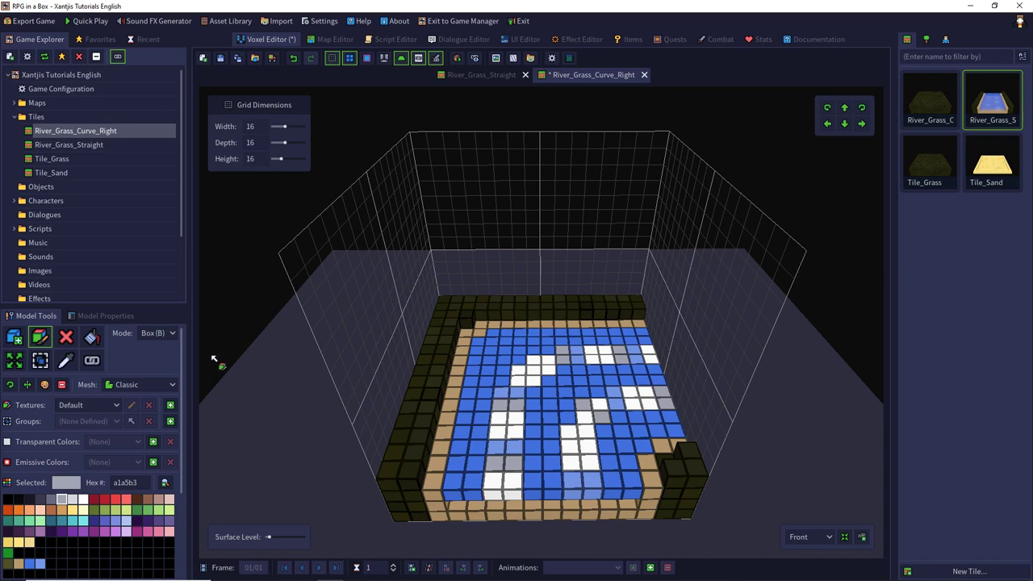
Step: Paint six two-voxel dark 3a394d marks on the guide strips, each one position further along the flow from a grey mark
{"action": "left_click", "coordinate": [40, 500]}
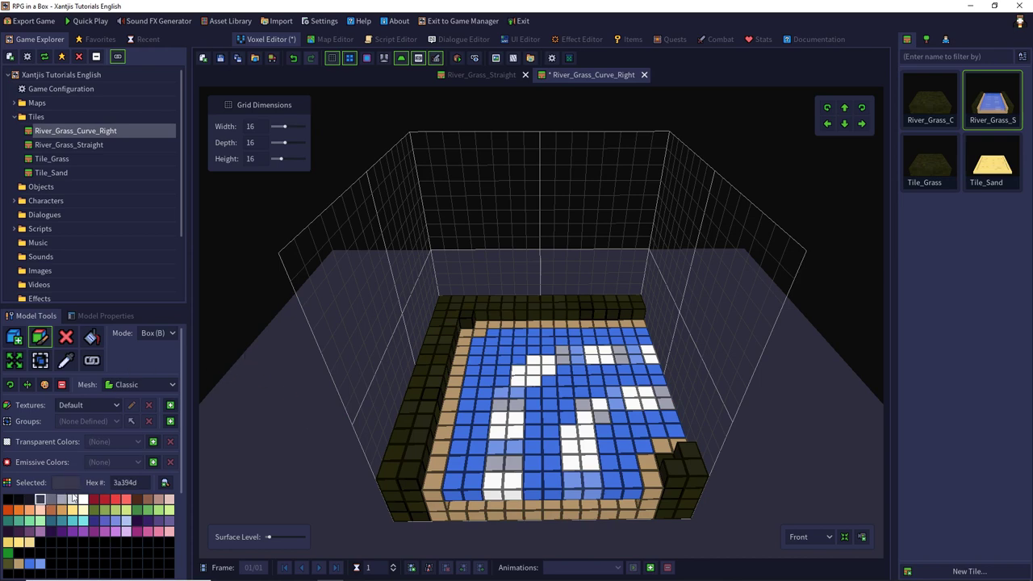
{"action": "left_click_drag", "start_coordinate": [516, 418], "coordinate": [500, 418]}
{"action": "left_click_drag", "start_coordinate": [511, 481], "coordinate": [494, 484]}
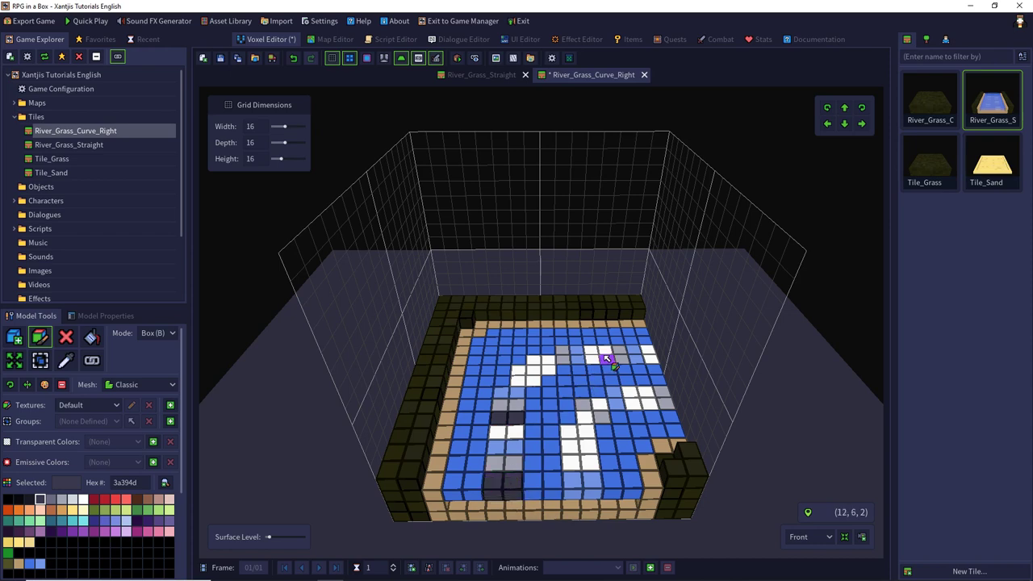
{"action": "left_click", "coordinate": [607, 355]}
{"action": "left_click", "coordinate": [534, 360]}
{"action": "left_click_drag", "start_coordinate": [587, 444], "coordinate": [568, 445]}
{"action": "left_click", "coordinate": [650, 402]}
{"action": "left_click", "coordinate": [644, 391]}
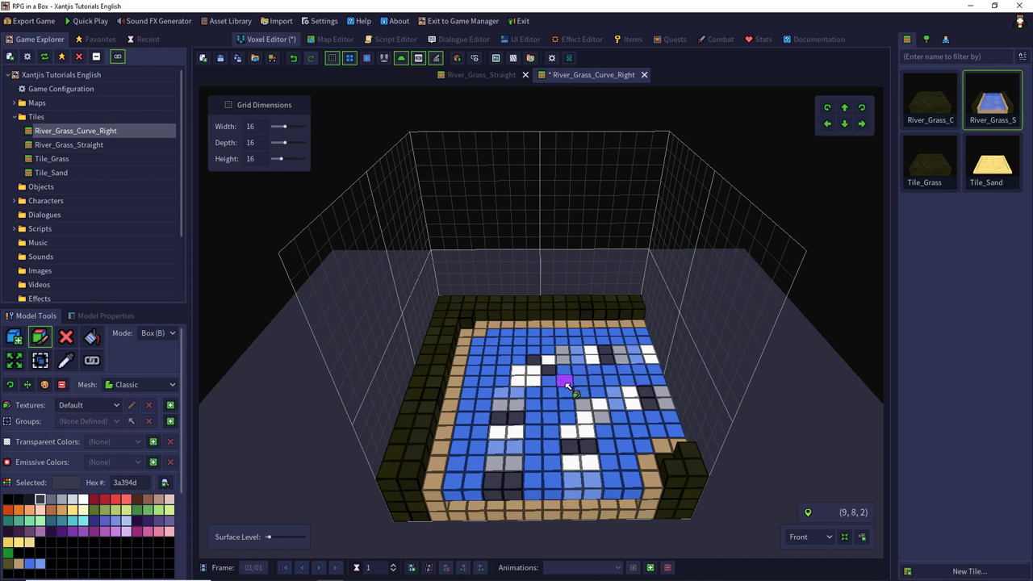
Step: Sample water blue 4572e3, repaint the surplus white guide voxels with it, and duplicate the frame
{"action": "left_click", "coordinate": [69, 361]}
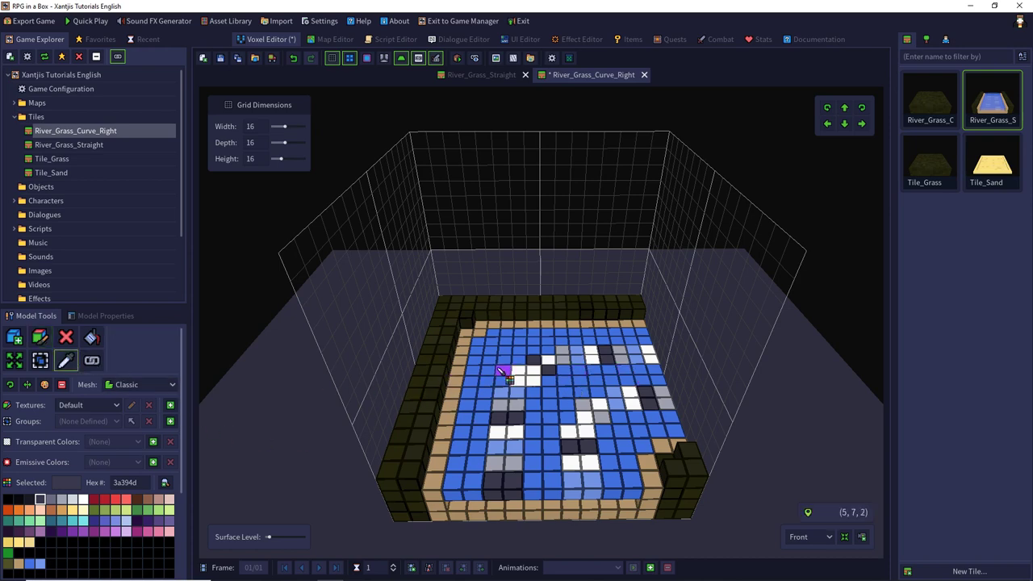
{"action": "left_click", "coordinate": [505, 374]}
{"action": "left_click", "coordinate": [40, 338]}
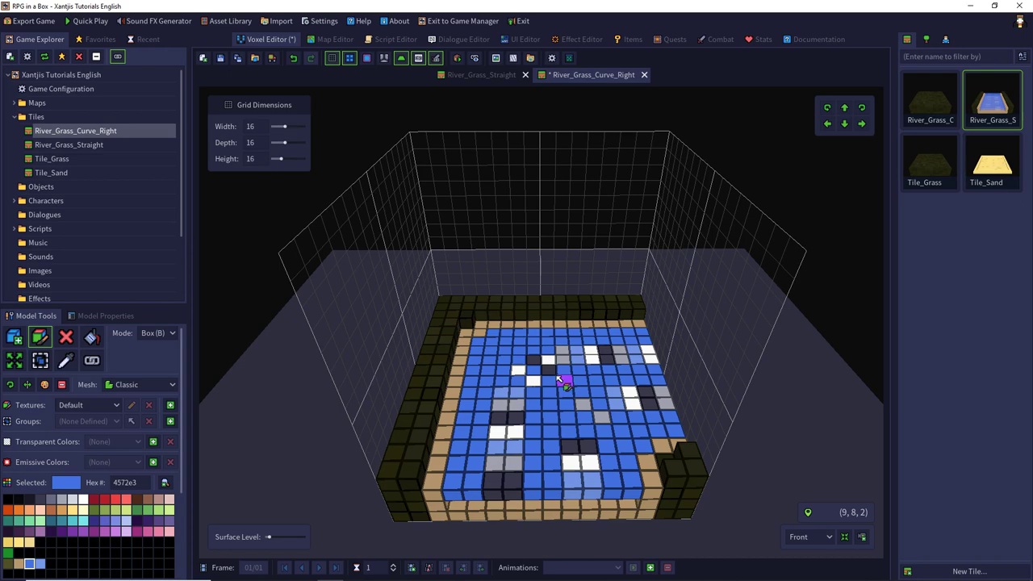
{"action": "left_click", "coordinate": [428, 568]}
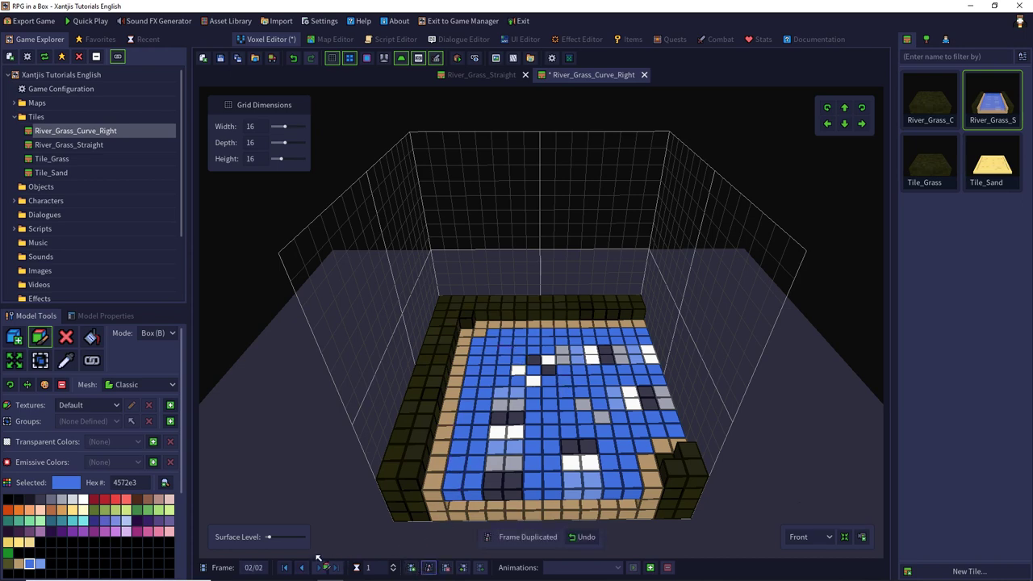
{"action": "left_click", "coordinate": [66, 336]}
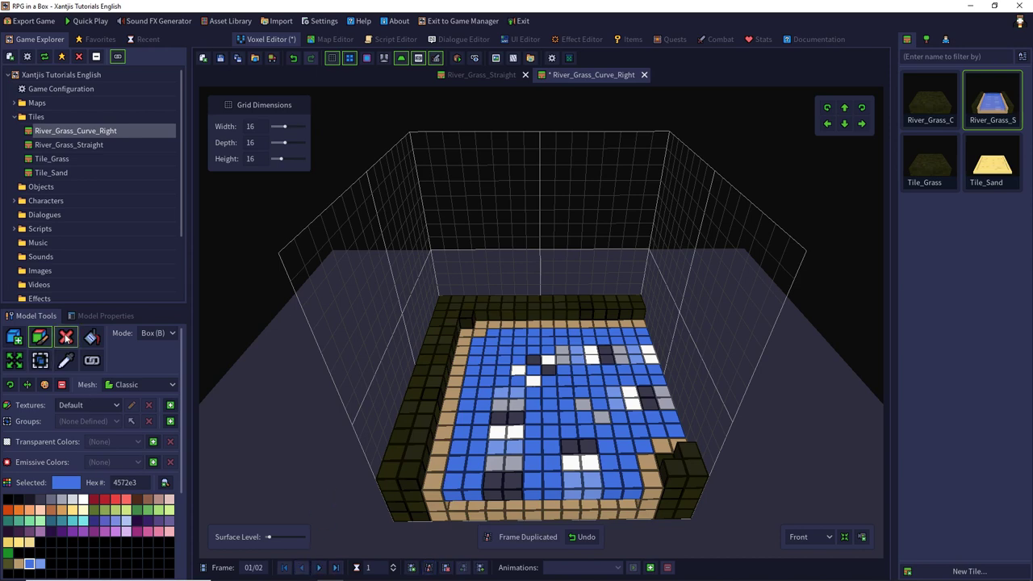
{"action": "left_click_drag", "start_coordinate": [649, 351], "coordinate": [654, 361]}
{"action": "key", "text": "ctrl+z"}
{"action": "key", "text": "ctrl+z"}
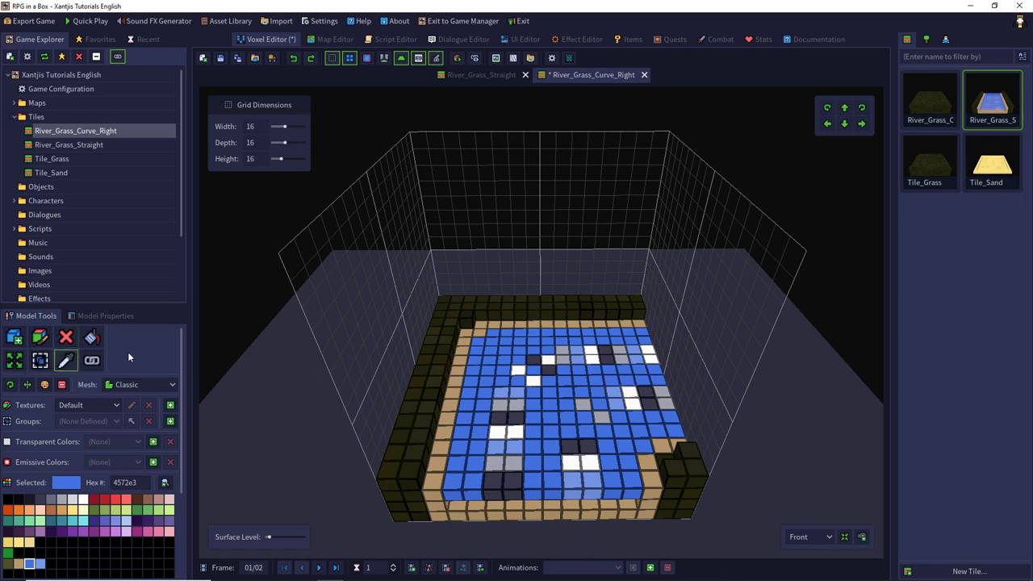
Step: On frame 1, paint all white, grey and dark marks water blue 4572e3, keeping only the light blue highlights
{"action": "left_click", "coordinate": [40, 336]}
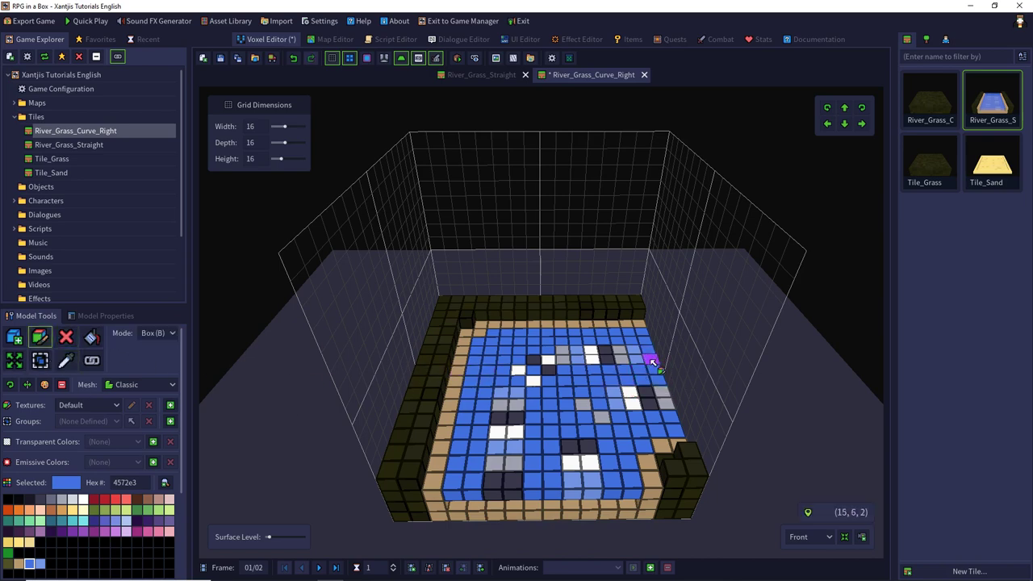
{"action": "mouse_move", "coordinate": [650, 359]}
{"action": "left_mouse_down"}
{"action": "mouse_move", "coordinate": [548, 353]}
{"action": "mouse_move", "coordinate": [550, 368]}
{"action": "mouse_move", "coordinate": [516, 377]}
{"action": "mouse_move", "coordinate": [498, 483]}
{"action": "left_mouse_up"}
{"action": "mouse_move", "coordinate": [589, 461]}
{"action": "left_mouse_down"}
{"action": "mouse_move", "coordinate": [572, 402]}
{"action": "mouse_move", "coordinate": [662, 403]}
{"action": "left_mouse_up"}
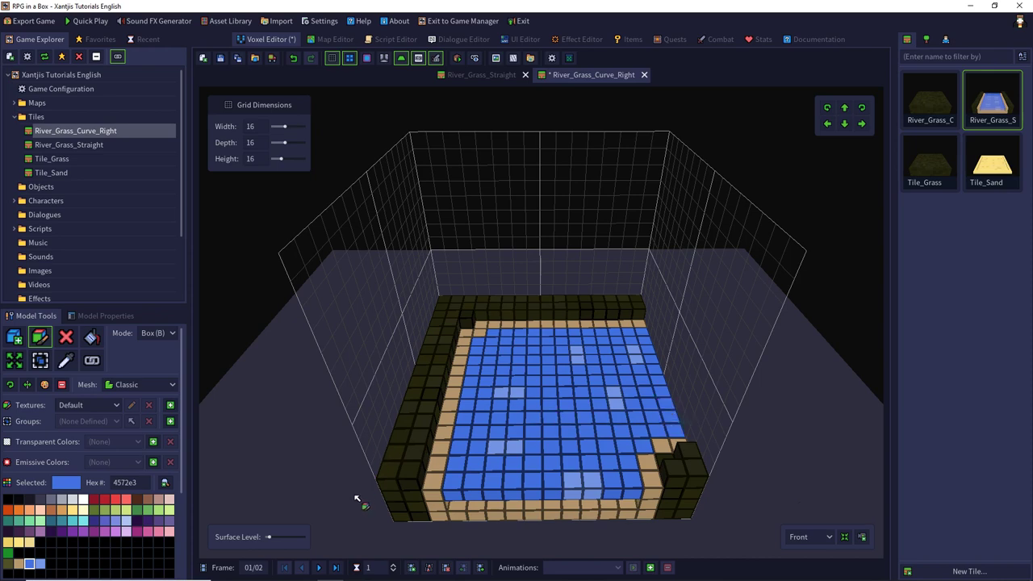
Step: Duplicate frame 2, and on frame 2 paint every mark except the grey ones water blue 4572e3
{"action": "left_click", "coordinate": [319, 567]}
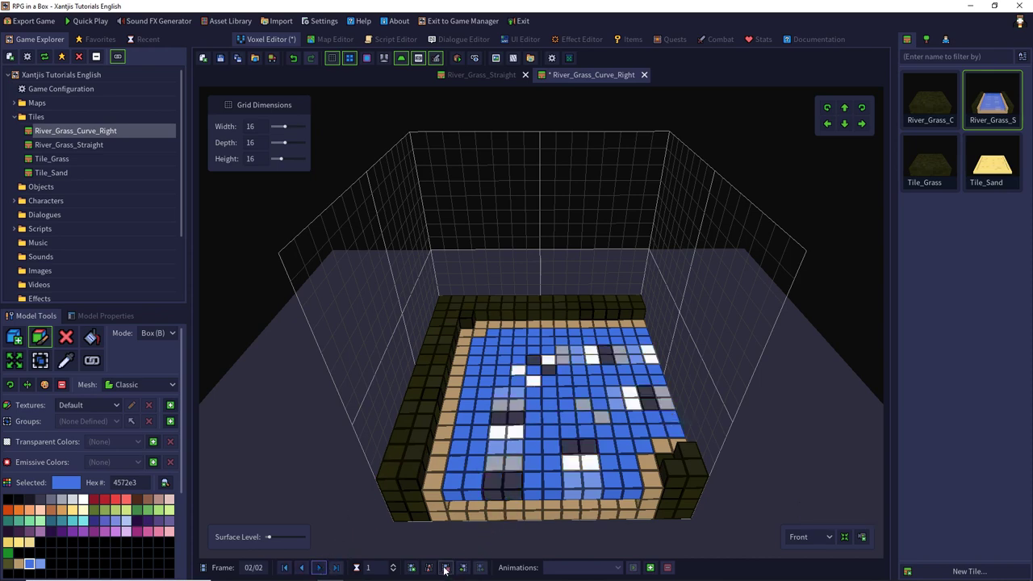
{"action": "left_click", "coordinate": [445, 567]}
{"action": "left_click", "coordinate": [305, 568]}
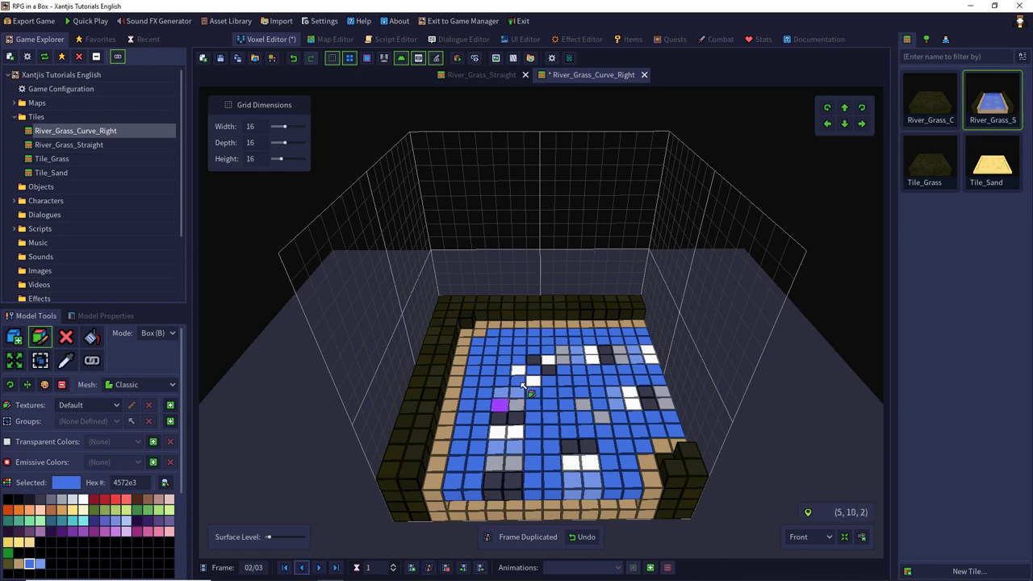
{"action": "mouse_move", "coordinate": [636, 352]}
{"action": "left_mouse_down"}
{"action": "mouse_move", "coordinate": [649, 362]}
{"action": "mouse_move", "coordinate": [606, 352]}
{"action": "mouse_move", "coordinate": [503, 383]}
{"action": "mouse_move", "coordinate": [515, 450]}
{"action": "left_mouse_up"}
{"action": "left_click_drag", "start_coordinate": [499, 483], "coordinate": [516, 484]}
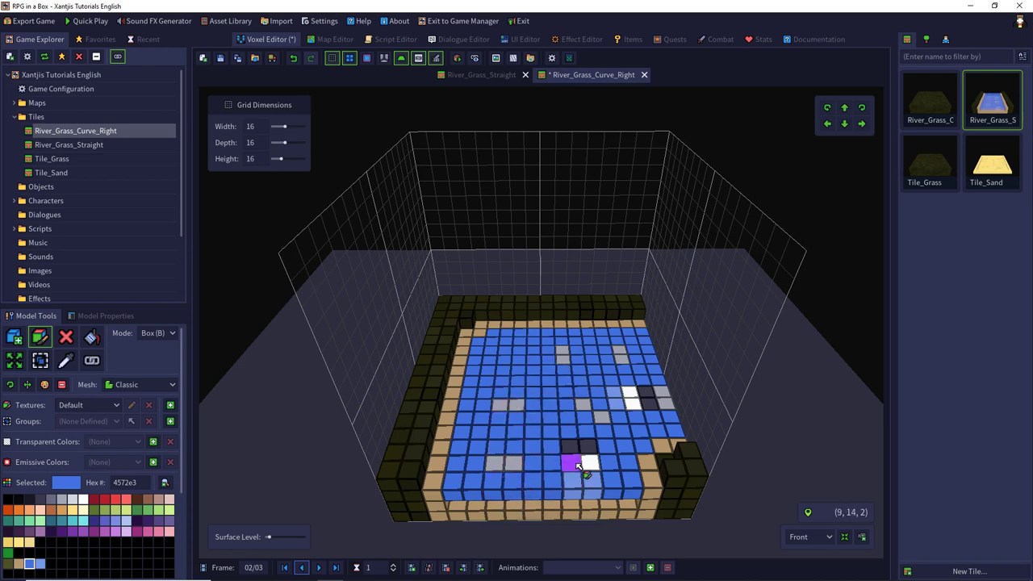
{"action": "left_click_drag", "start_coordinate": [574, 449], "coordinate": [596, 484]}
{"action": "left_click_drag", "start_coordinate": [648, 391], "coordinate": [618, 405]}
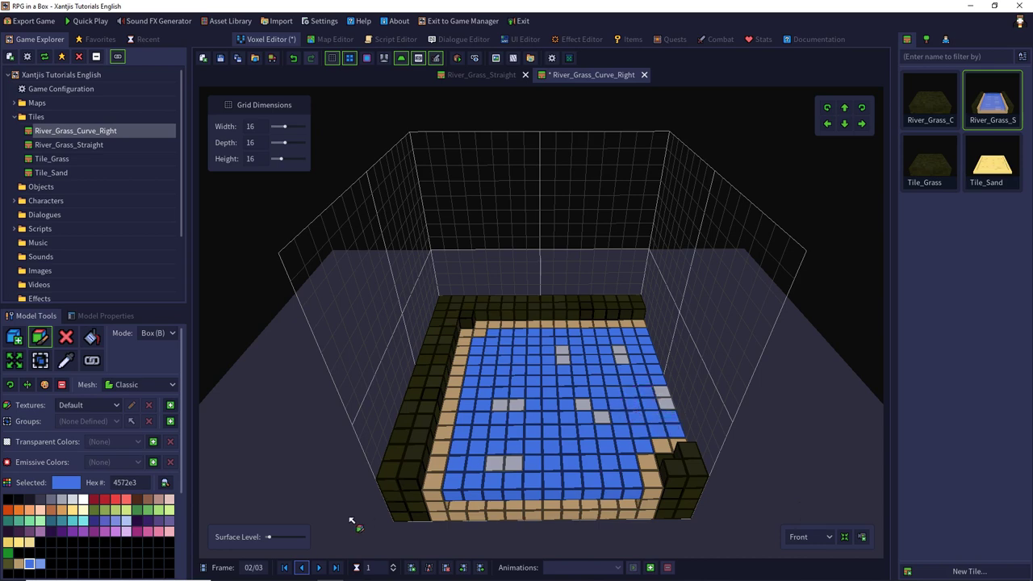
Step: Duplicate frame 3, and on frame 3 paint every mark except the dark ones water blue 4572e3
{"action": "left_click", "coordinate": [318, 568]}
{"action": "left_click", "coordinate": [427, 568]}
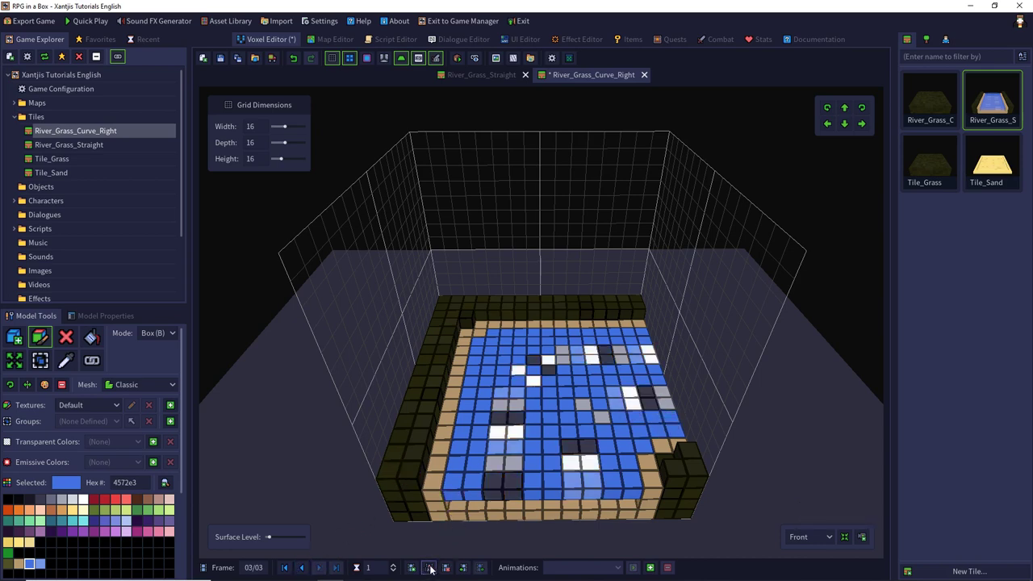
{"action": "left_click", "coordinate": [301, 568]}
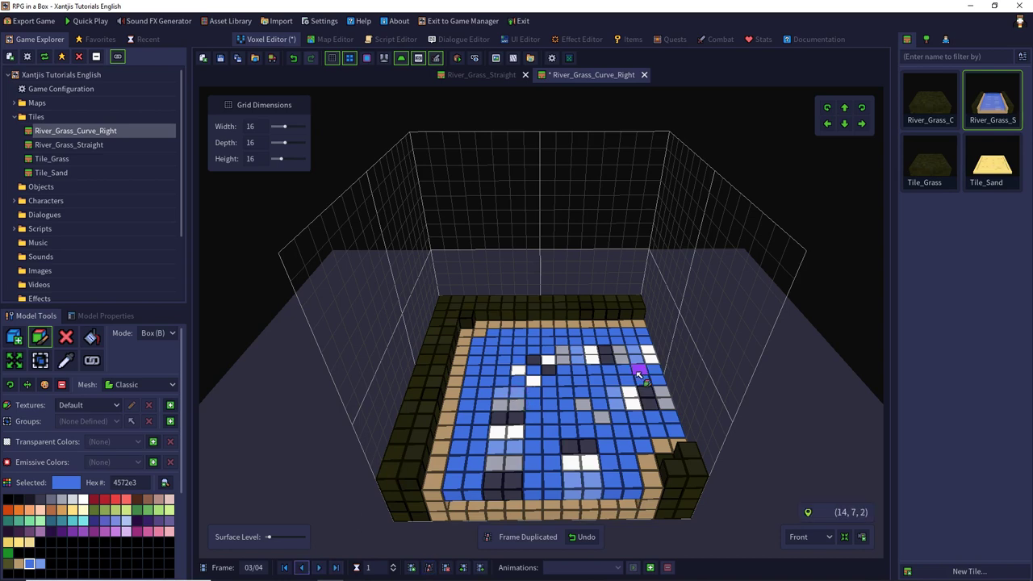
{"action": "mouse_move", "coordinate": [622, 353]}
{"action": "left_mouse_down"}
{"action": "mouse_move", "coordinate": [658, 372]}
{"action": "mouse_move", "coordinate": [553, 364]}
{"action": "mouse_move", "coordinate": [535, 401]}
{"action": "left_mouse_up"}
{"action": "left_click", "coordinate": [499, 403]}
{"action": "left_click", "coordinate": [500, 391]}
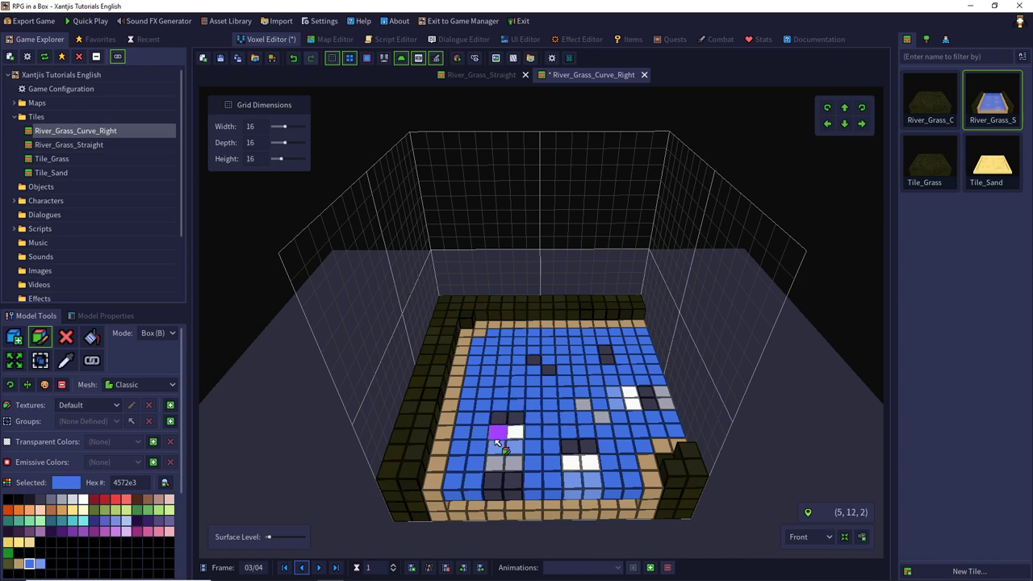
{"action": "left_click", "coordinate": [495, 442]}
{"action": "left_click", "coordinate": [494, 432]}
{"action": "left_click_drag", "start_coordinate": [497, 434], "coordinate": [516, 464]}
{"action": "left_click_drag", "start_coordinate": [573, 462], "coordinate": [588, 477]}
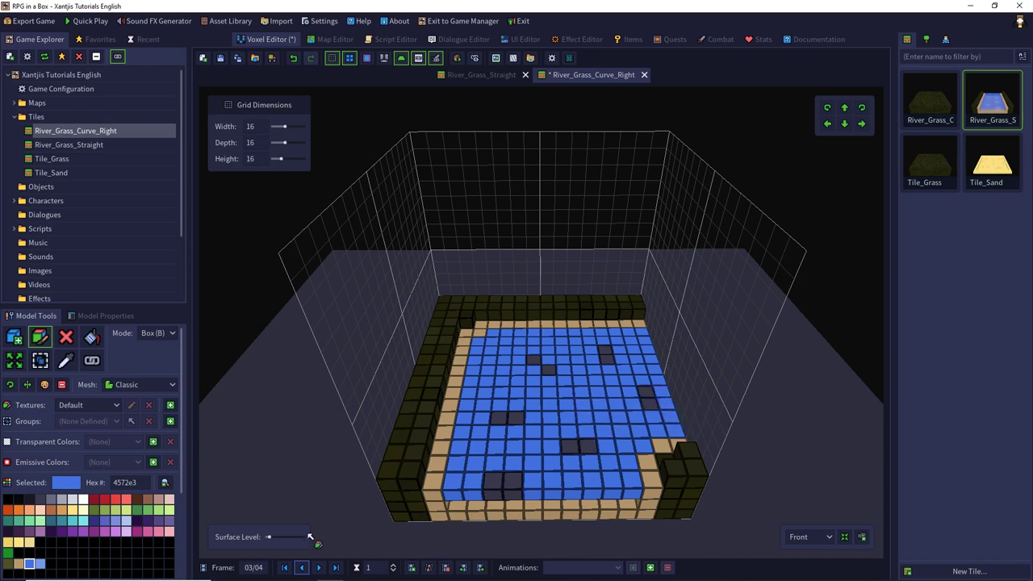
Step: On frame 4, paint every mark except the white ones water blue 4572e3
{"action": "left_click", "coordinate": [319, 567]}
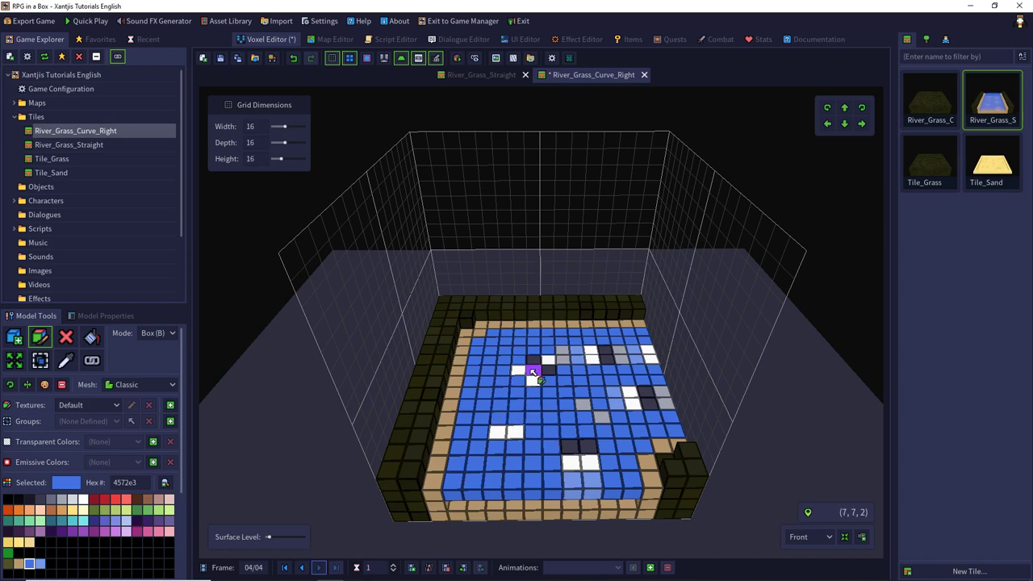
{"action": "mouse_move", "coordinate": [538, 361]}
{"action": "left_mouse_down"}
{"action": "mouse_move", "coordinate": [558, 374]}
{"action": "mouse_move", "coordinate": [564, 358]}
{"action": "mouse_move", "coordinate": [627, 362]}
{"action": "mouse_move", "coordinate": [660, 407]}
{"action": "mouse_move", "coordinate": [574, 442]}
{"action": "mouse_move", "coordinate": [581, 479]}
{"action": "left_mouse_up"}
{"action": "left_click", "coordinate": [590, 482]}
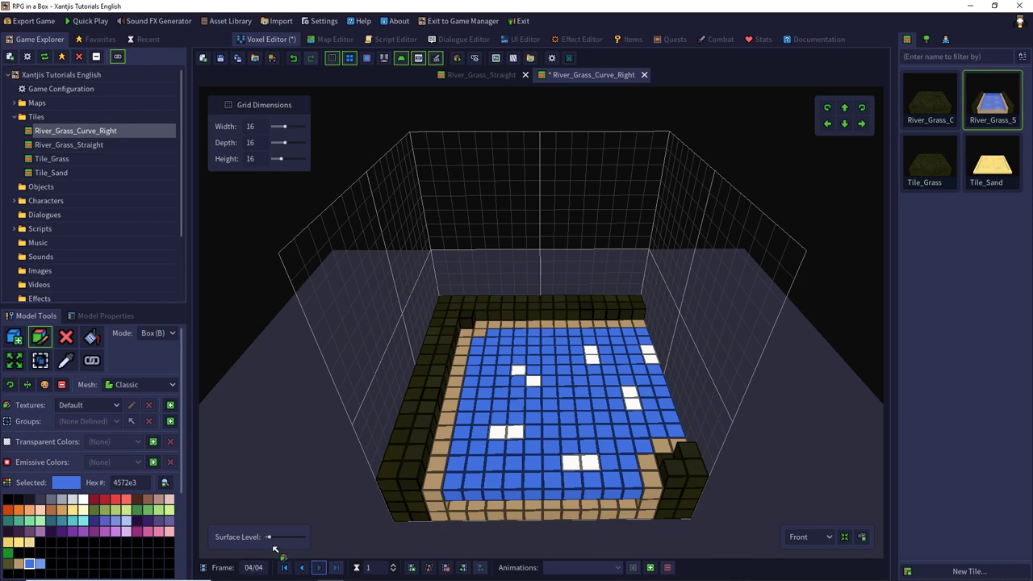
Step: Sample light blue 7597e9 from a highlight on frame 1 and repaint the grey marks on frame 2 with it
{"action": "left_click", "coordinate": [304, 570]}
{"action": "left_click", "coordinate": [303, 570]}
{"action": "left_click", "coordinate": [304, 570]}
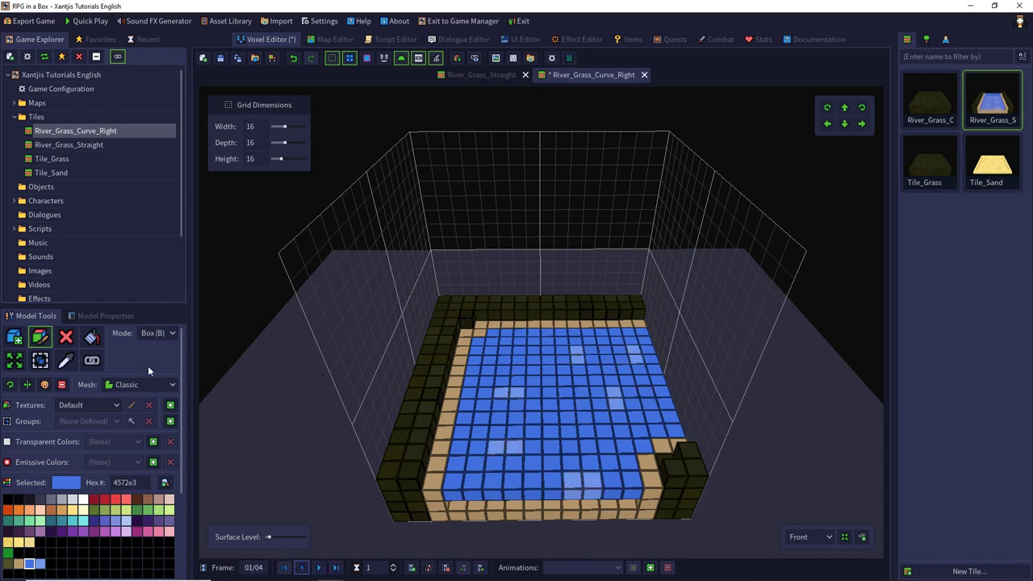
{"action": "left_click", "coordinate": [65, 361]}
{"action": "left_click", "coordinate": [500, 392]}
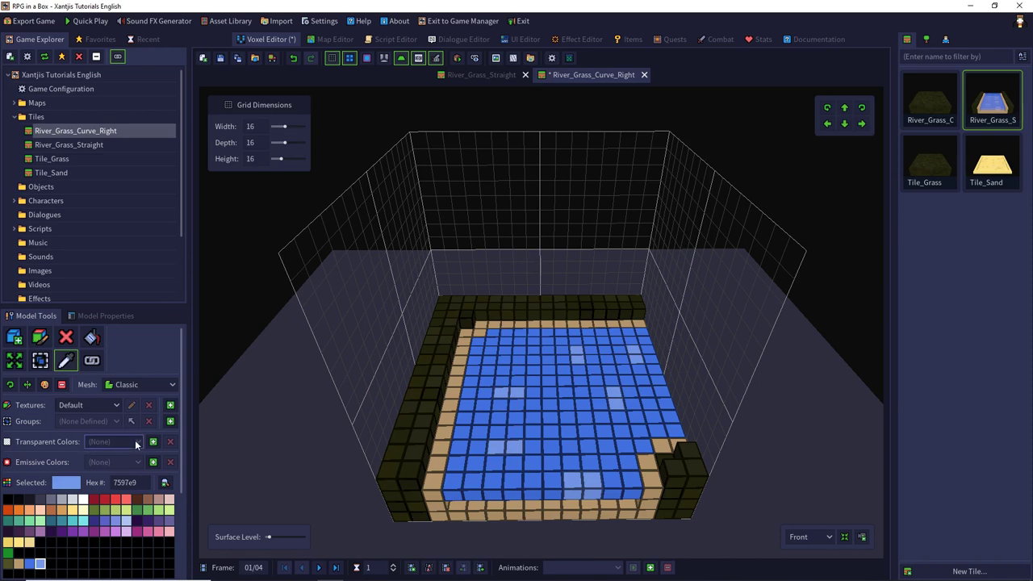
{"action": "left_click", "coordinate": [320, 568]}
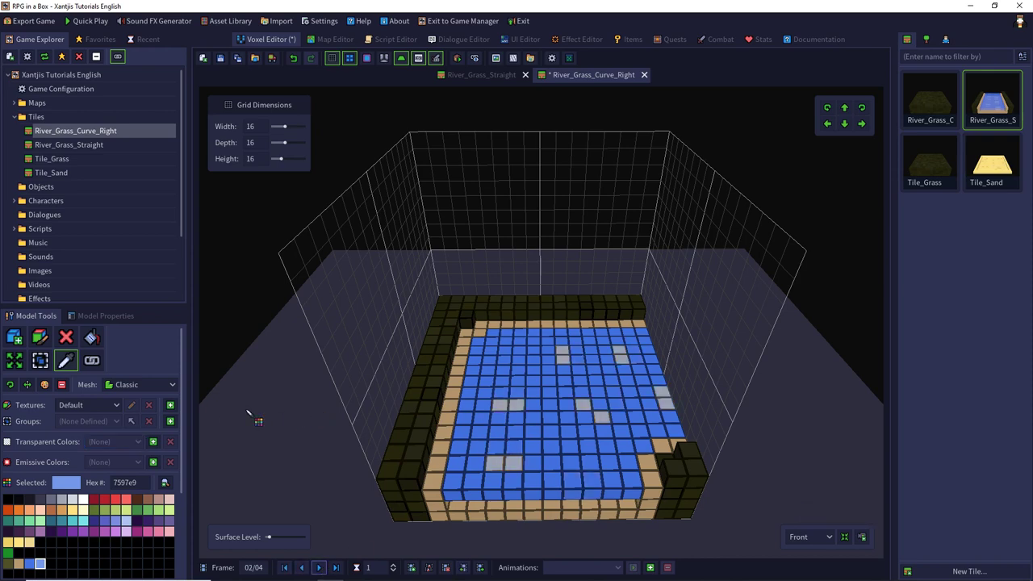
{"action": "left_click", "coordinate": [40, 337]}
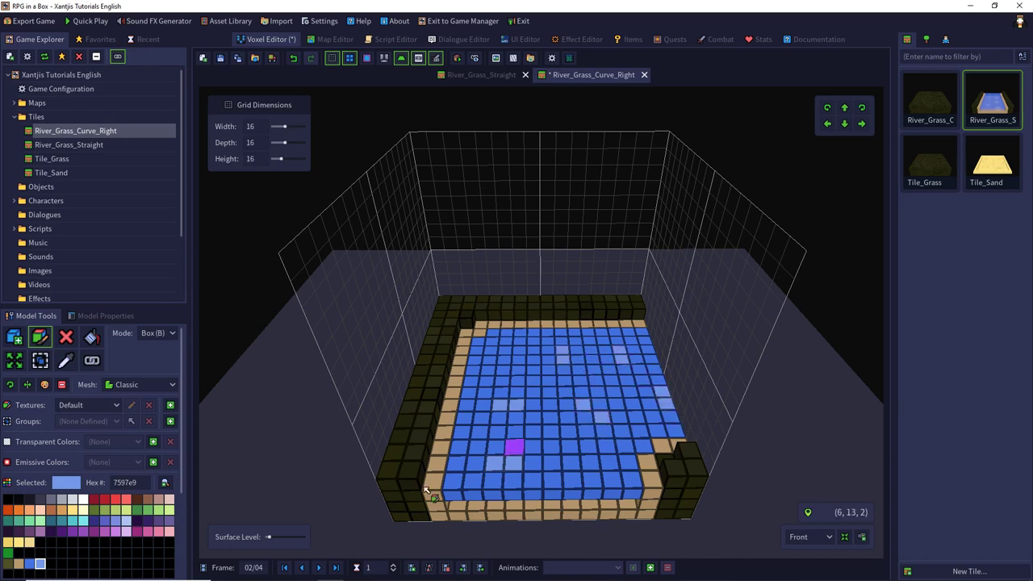
Step: On frame 3, repaint all the dark marks in the water with light blue 7597e9
{"action": "left_click", "coordinate": [317, 567]}
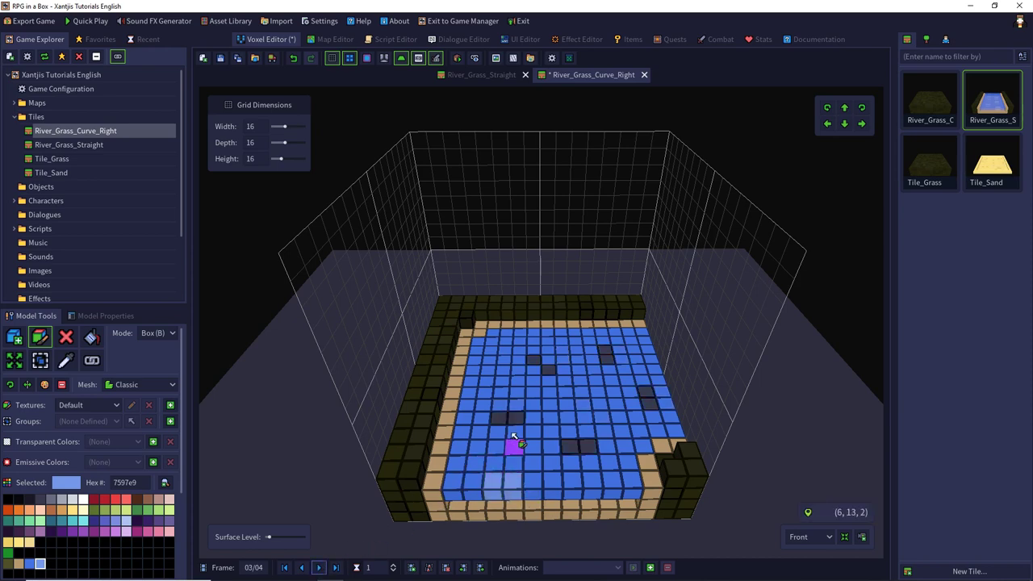
{"action": "left_click_drag", "start_coordinate": [515, 422], "coordinate": [498, 420]}
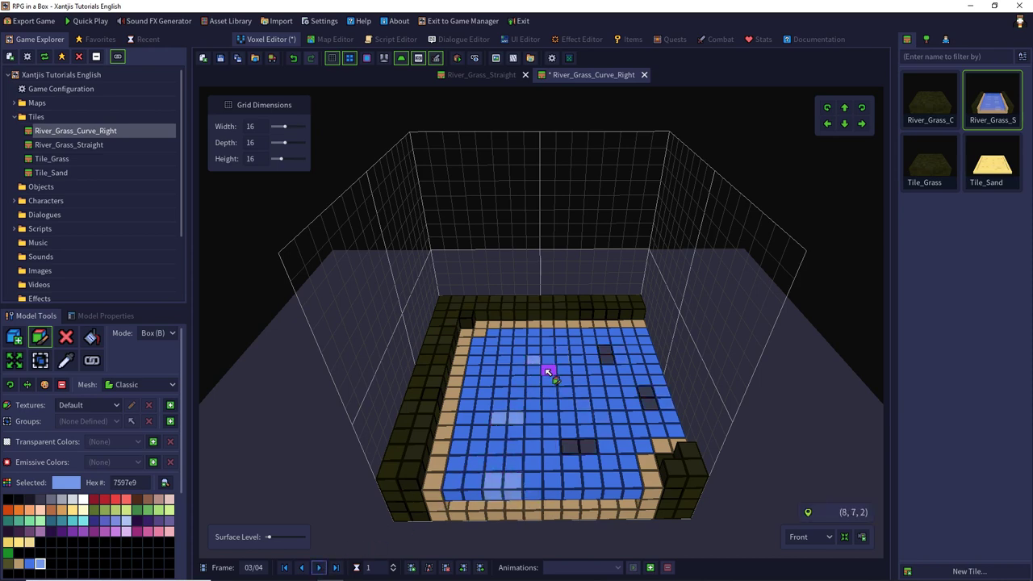
{"action": "left_click", "coordinate": [548, 372]}
{"action": "left_click", "coordinate": [605, 352]}
{"action": "left_click", "coordinate": [606, 360]}
{"action": "left_click", "coordinate": [643, 392]}
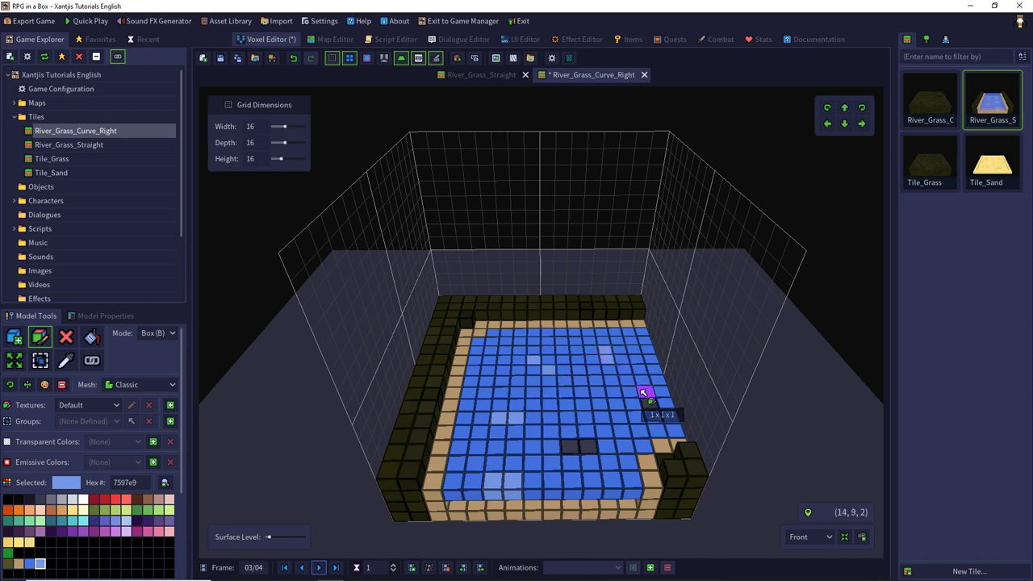
{"action": "left_click_drag", "start_coordinate": [588, 443], "coordinate": [569, 444]}
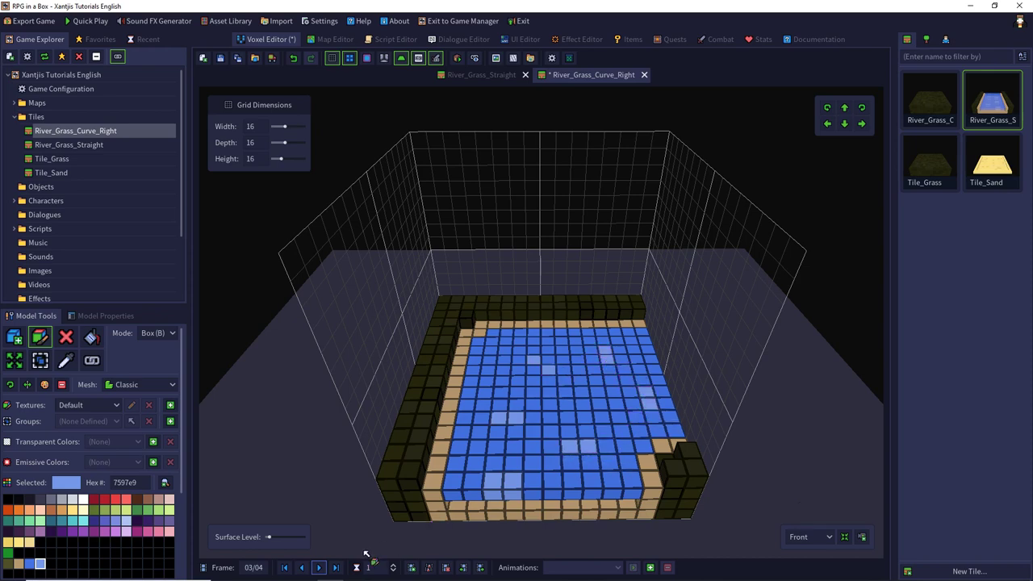
Step: On frame 4, repaint all the white marks in the water with light blue 7597e9
{"action": "left_click", "coordinate": [319, 568]}
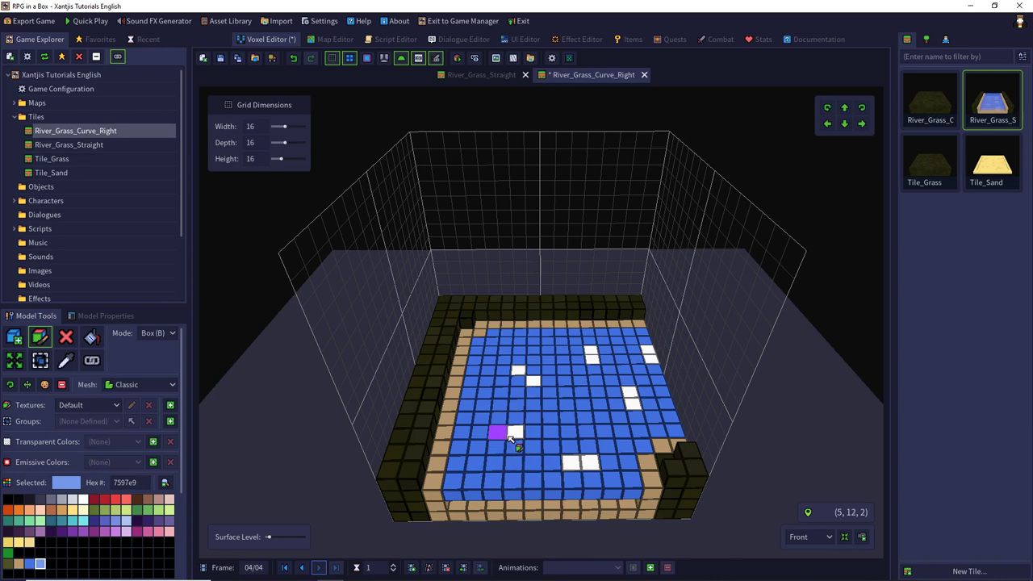
{"action": "left_click", "coordinate": [517, 371]}
{"action": "left_click", "coordinate": [533, 381]}
{"action": "left_click", "coordinate": [590, 351]}
{"action": "left_click", "coordinate": [592, 361]}
{"action": "left_click", "coordinate": [650, 357]}
{"action": "left_click", "coordinate": [646, 350]}
{"action": "left_click", "coordinate": [632, 402]}
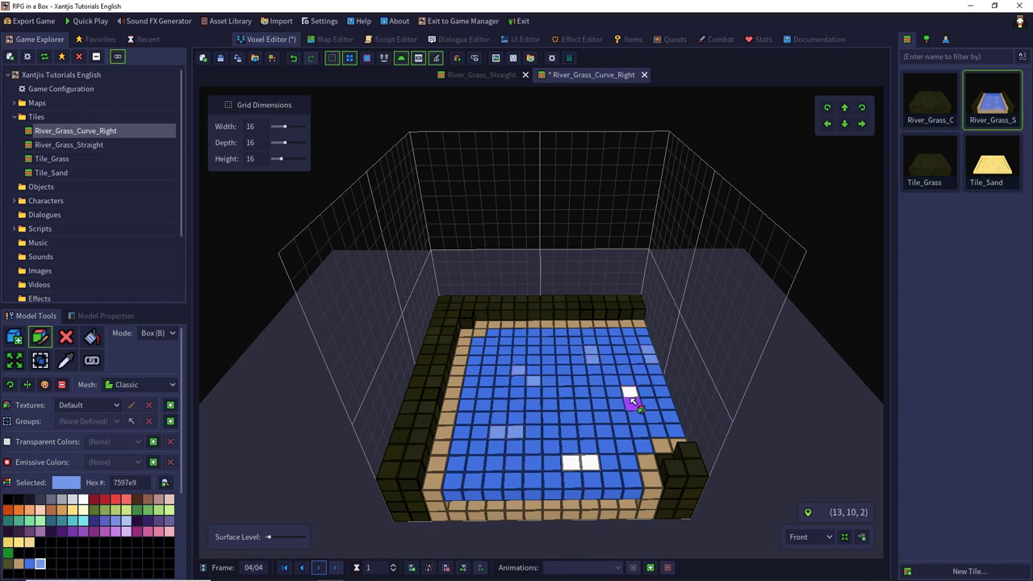
{"action": "left_click", "coordinate": [629, 392]}
{"action": "left_click", "coordinate": [590, 463]}
{"action": "left_click", "coordinate": [570, 462]}
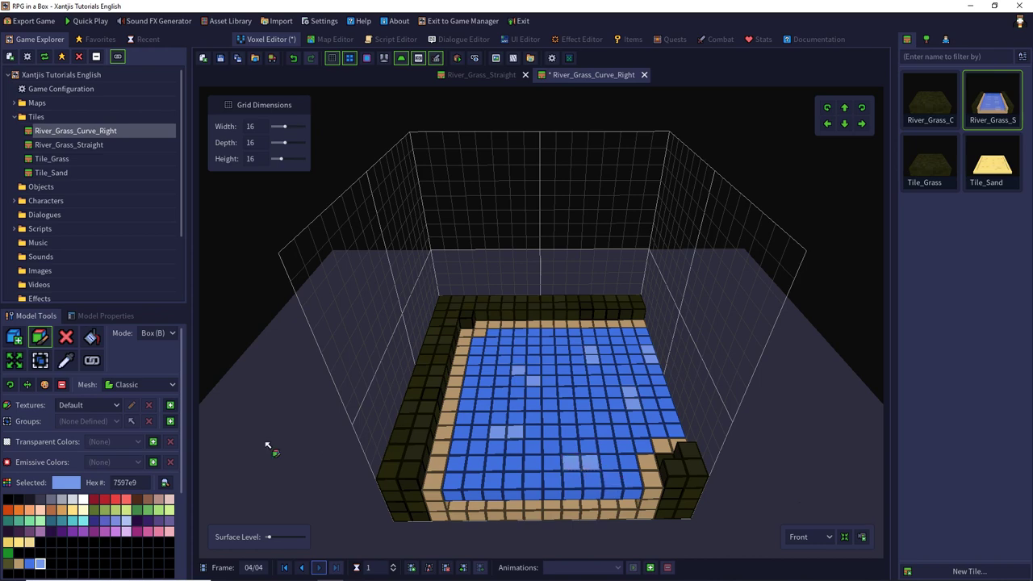
Step: Sample water blue 4572e3 and add it as a transparent color at about 70% of the range
{"action": "left_click", "coordinate": [65, 360]}
{"action": "left_click", "coordinate": [515, 404]}
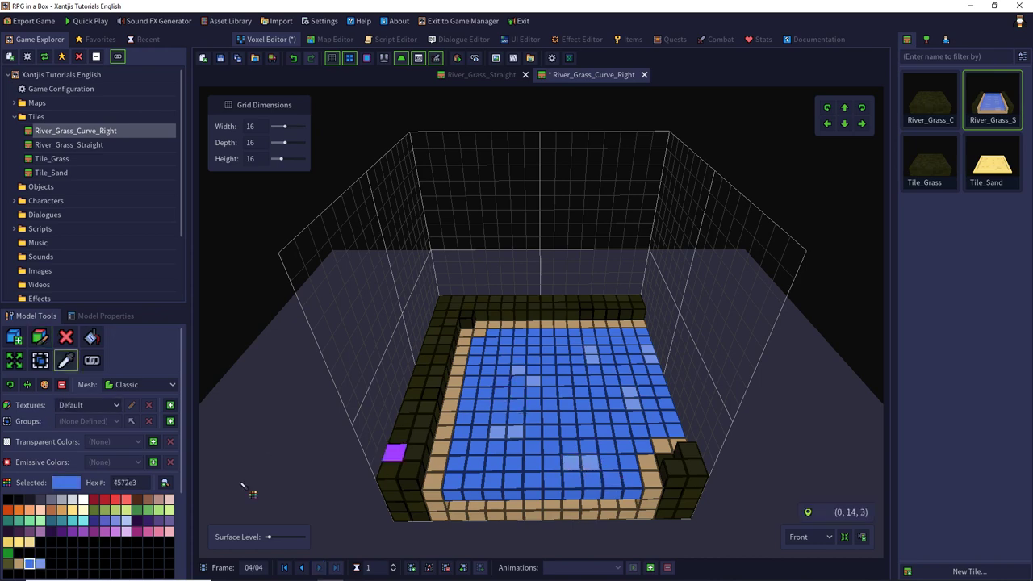
{"action": "left_click", "coordinate": [153, 442]}
{"action": "left_click", "coordinate": [124, 457]}
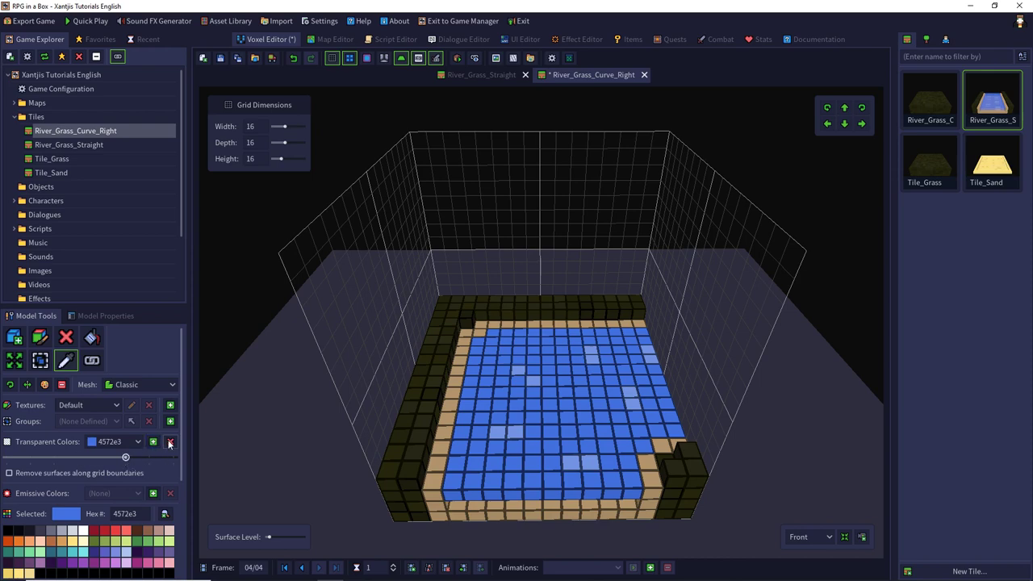
Step: Sample highlight blue 7597e9, add it as a transparent color set slightly above half the range, and save the tile
{"action": "left_click", "coordinate": [69, 363]}
{"action": "left_click", "coordinate": [494, 436]}
{"action": "left_click", "coordinate": [154, 441]}
{"action": "left_click", "coordinate": [101, 456]}
{"action": "left_click", "coordinate": [220, 58]}
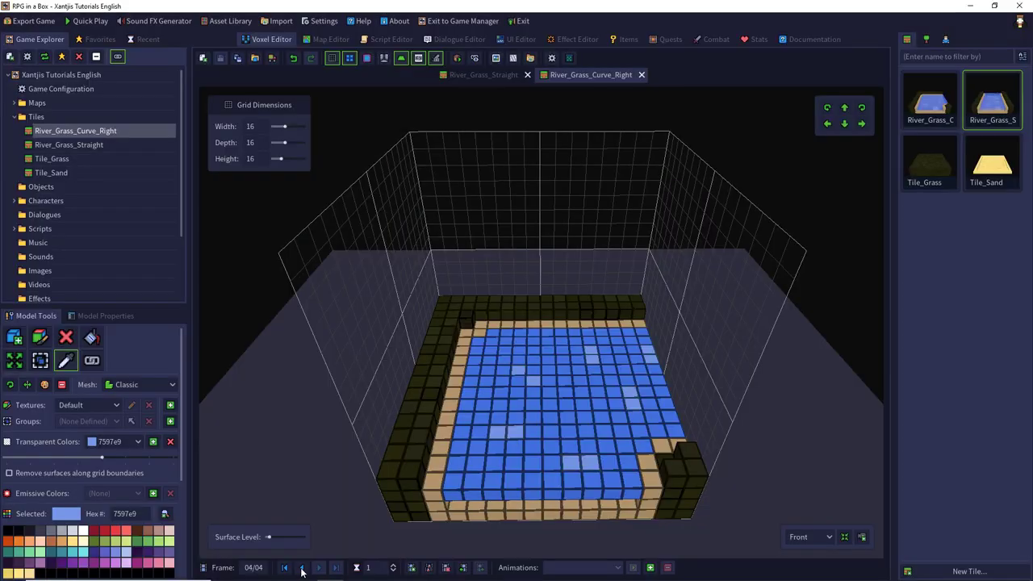
Step: Add a looping animation named default over frames 1 to 4 at 8 frames/sec, and save the tile
{"action": "left_click", "coordinate": [318, 567]}
{"action": "left_click", "coordinate": [304, 569]}
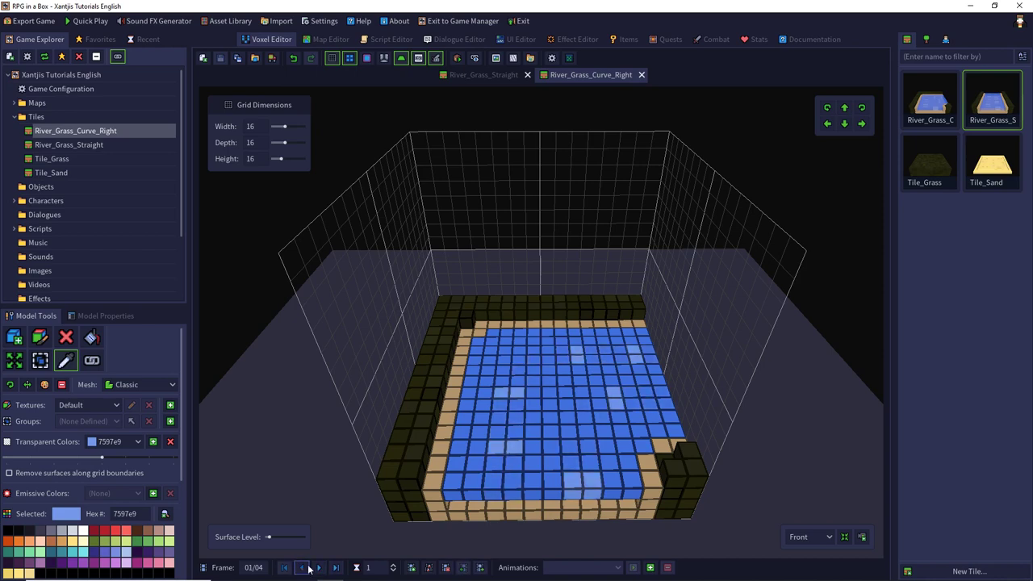
{"action": "left_click", "coordinate": [649, 567]}
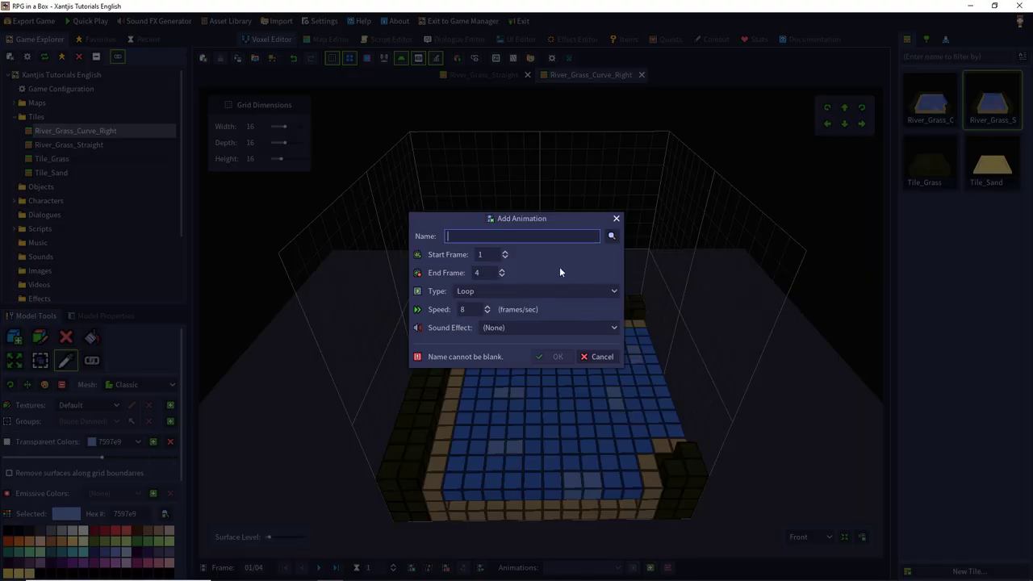
{"action": "left_click", "coordinate": [611, 236]}
{"action": "double_click", "coordinate": [480, 245]}
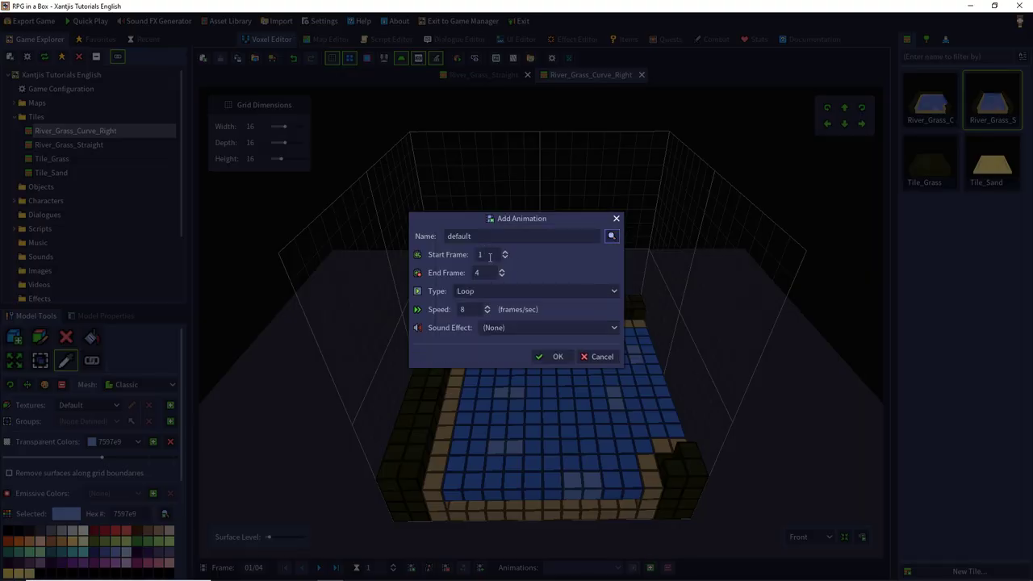
{"action": "left_click", "coordinate": [543, 356]}
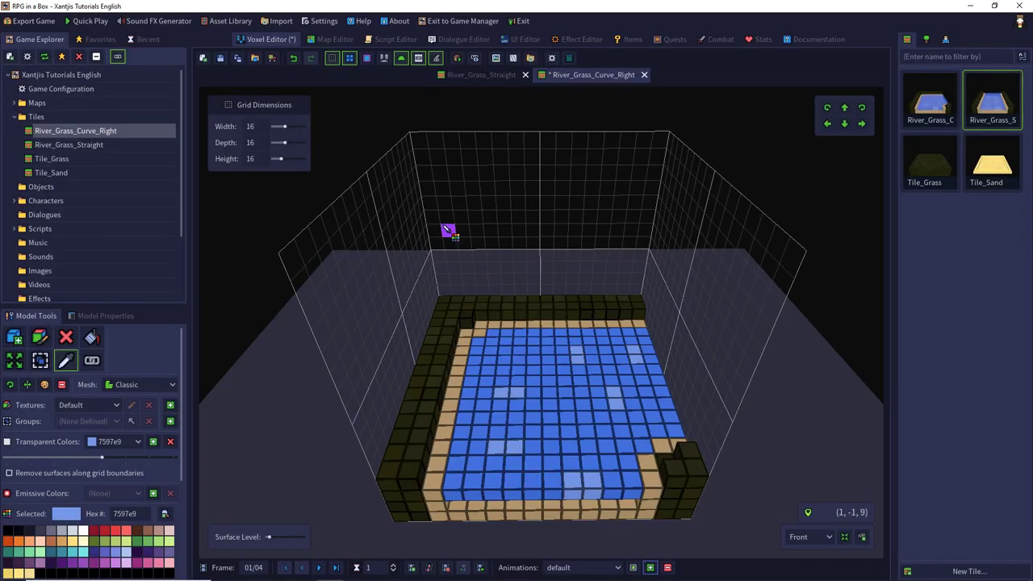
{"action": "left_click", "coordinate": [222, 59]}
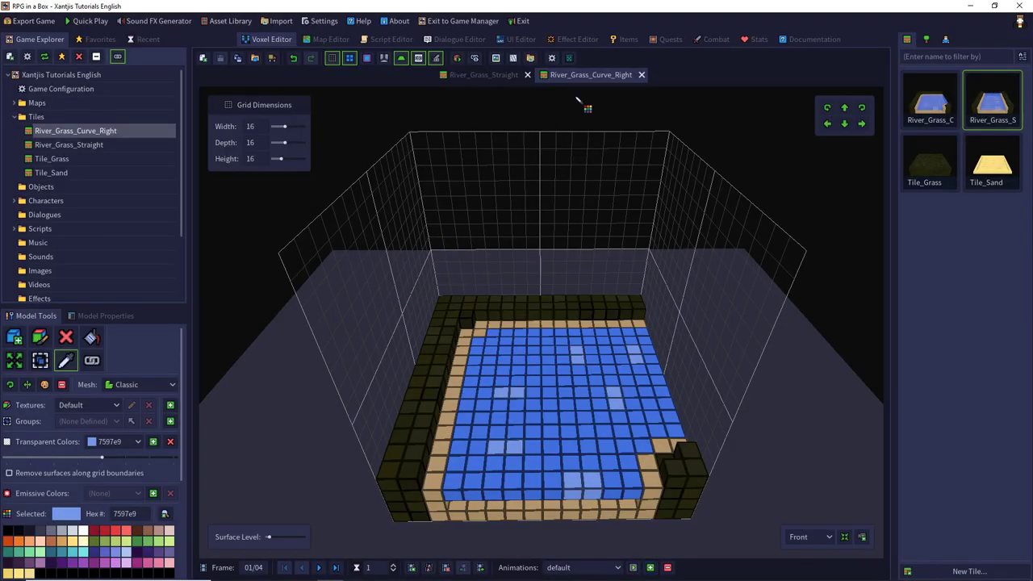
Step: Close River_Grass_Curve_Right and River_Grass_Straight, and open the StartArea map in the map editor
{"action": "left_click", "coordinate": [641, 75]}
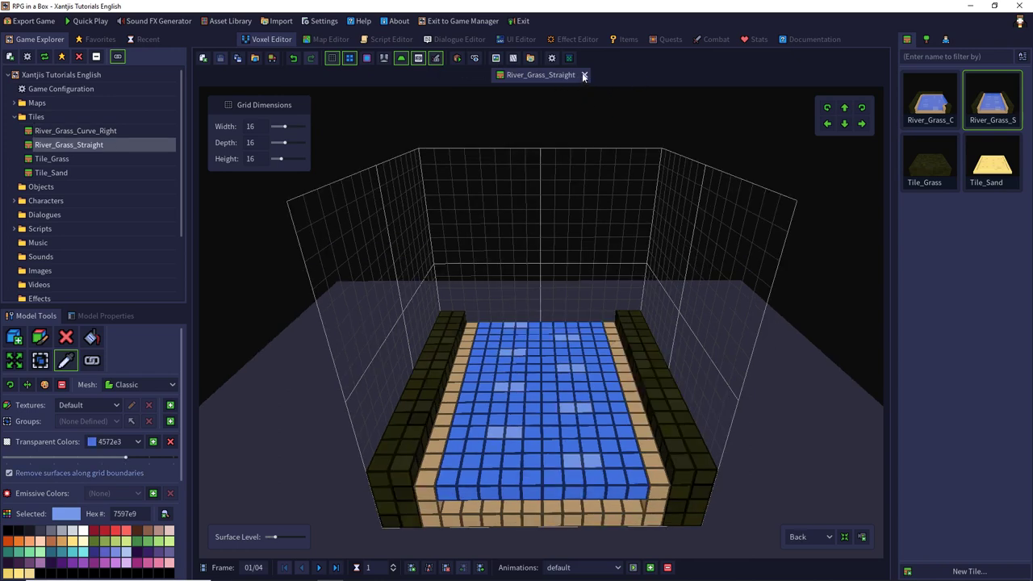
{"action": "left_click", "coordinate": [583, 75]}
{"action": "left_click", "coordinate": [329, 39]}
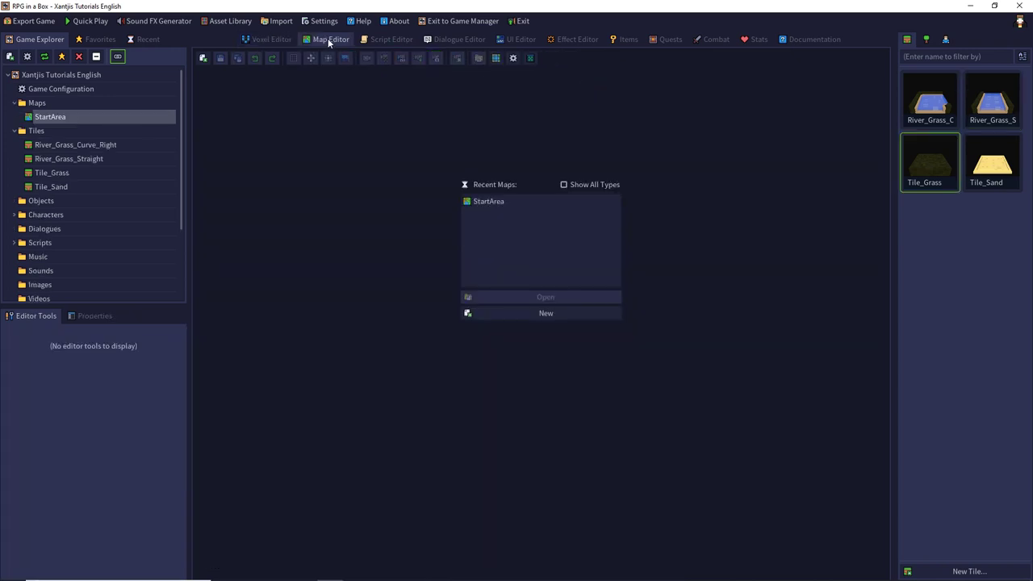
{"action": "double_click", "coordinate": [494, 201]}
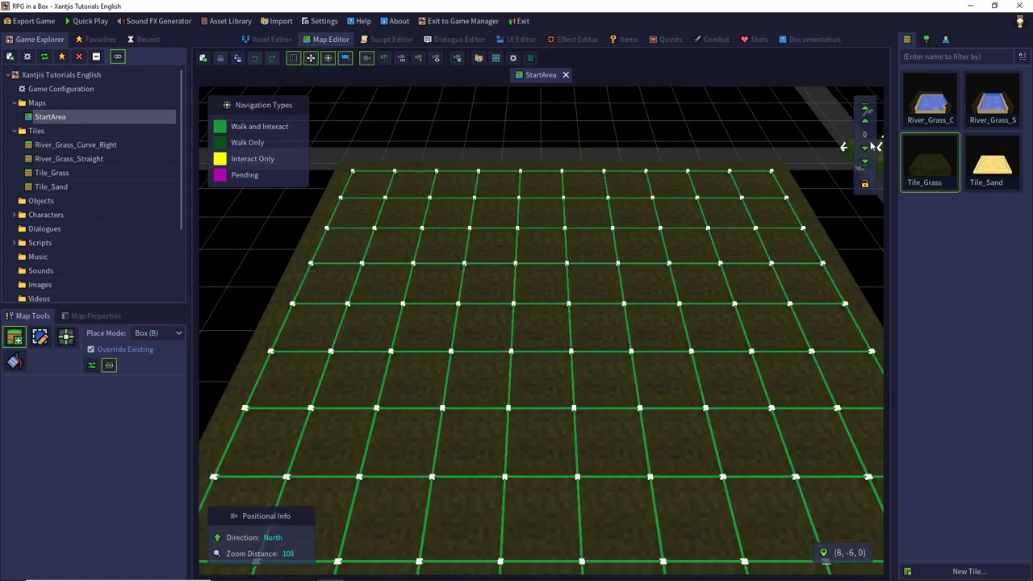
Step: Lay a column of River_Grass_Straight tiles from (-3, -5, 0) to (-3, 1, 0) and place the curve tile at (-3, 2, 0)
{"action": "left_click", "coordinate": [994, 113]}
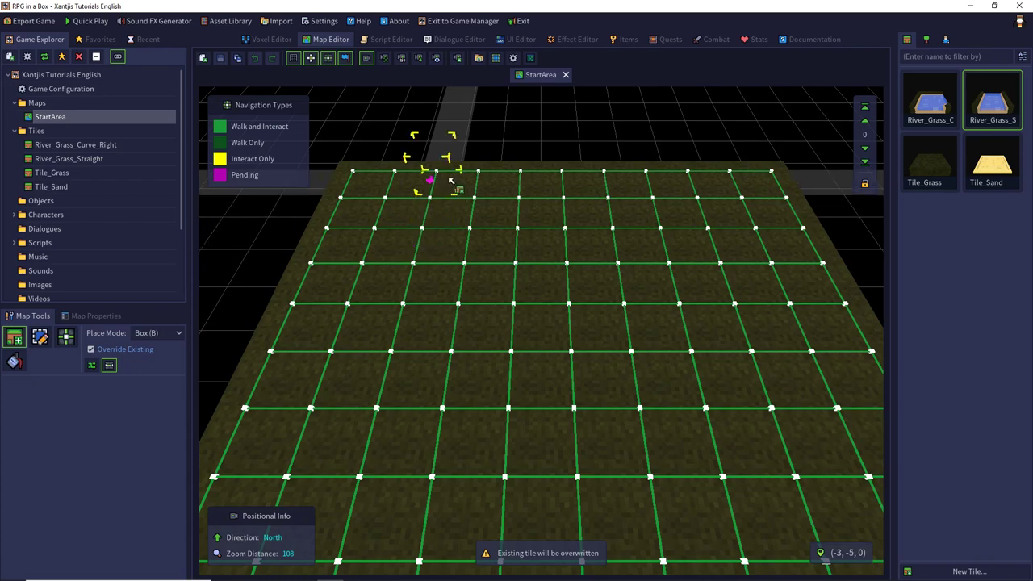
{"action": "left_click_drag", "start_coordinate": [451, 180], "coordinate": [393, 418]}
{"action": "scroll", "coordinate": [395, 415], "scroll_direction": "down", "scroll_amount": 3}
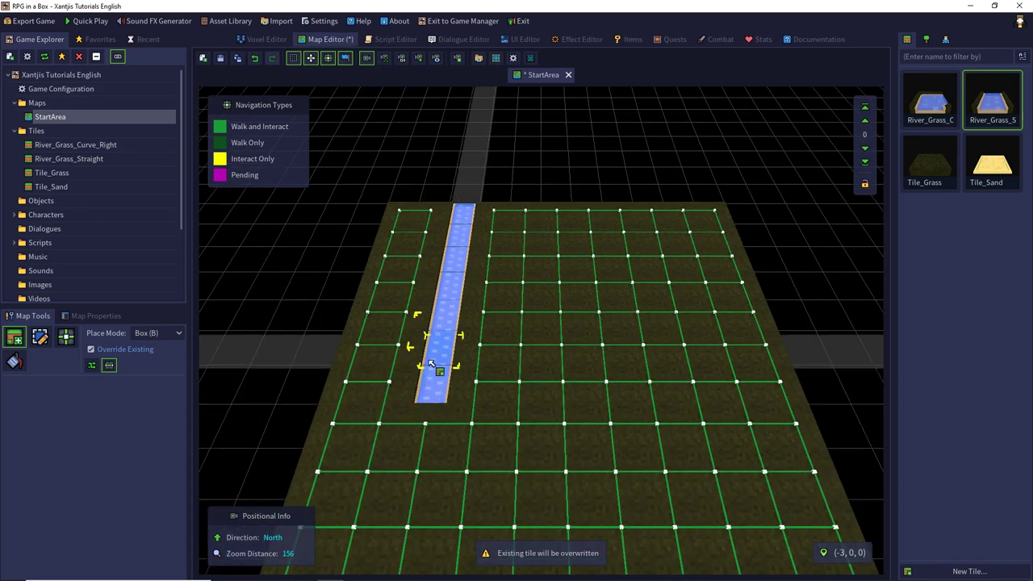
{"action": "left_click", "coordinate": [923, 106]}
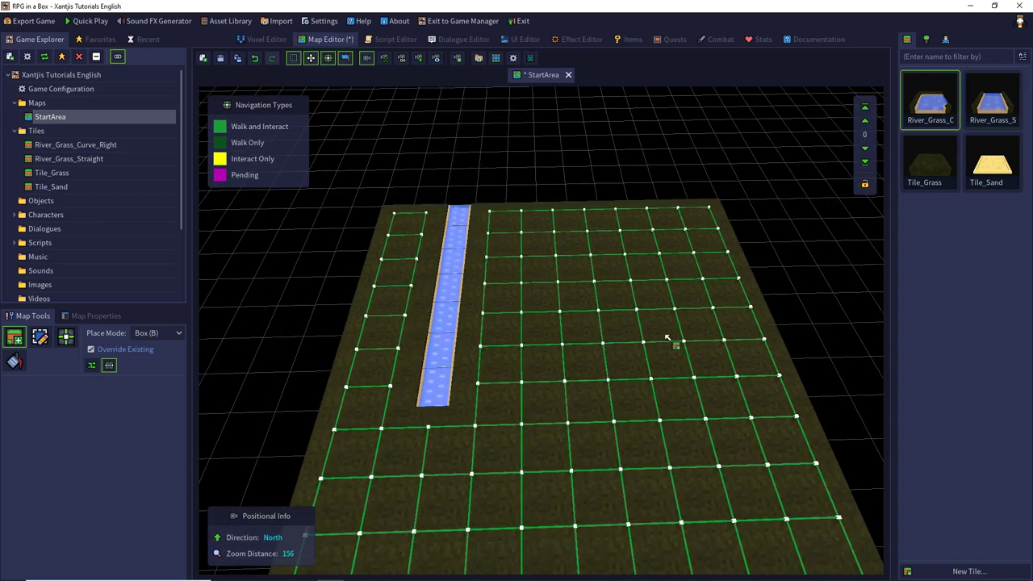
{"action": "left_click", "coordinate": [452, 435]}
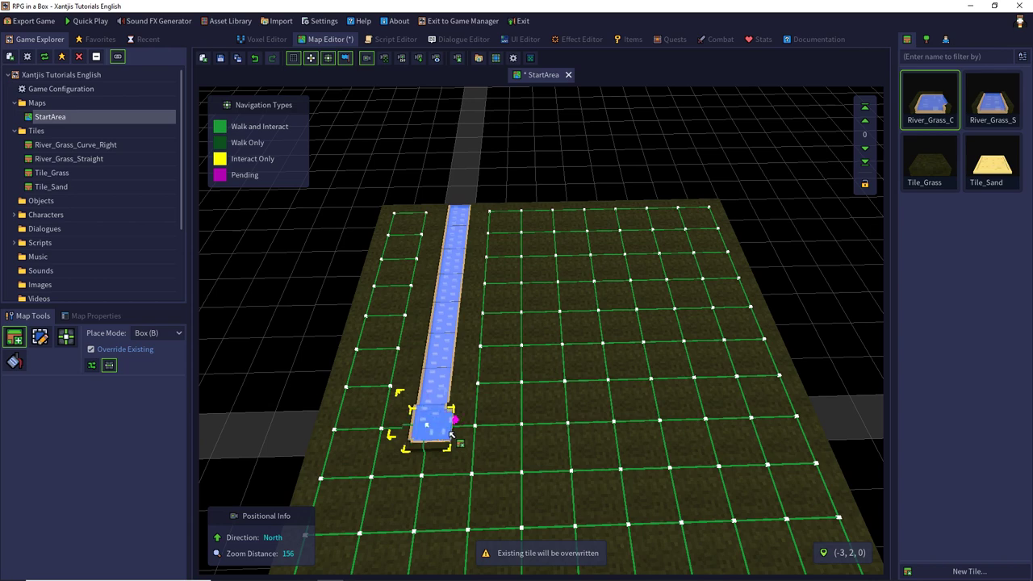
Step: Open River_Grass_Curve_Right for editing, raise its surface level slightly, and save the tile
{"action": "double_click", "coordinate": [925, 110]}
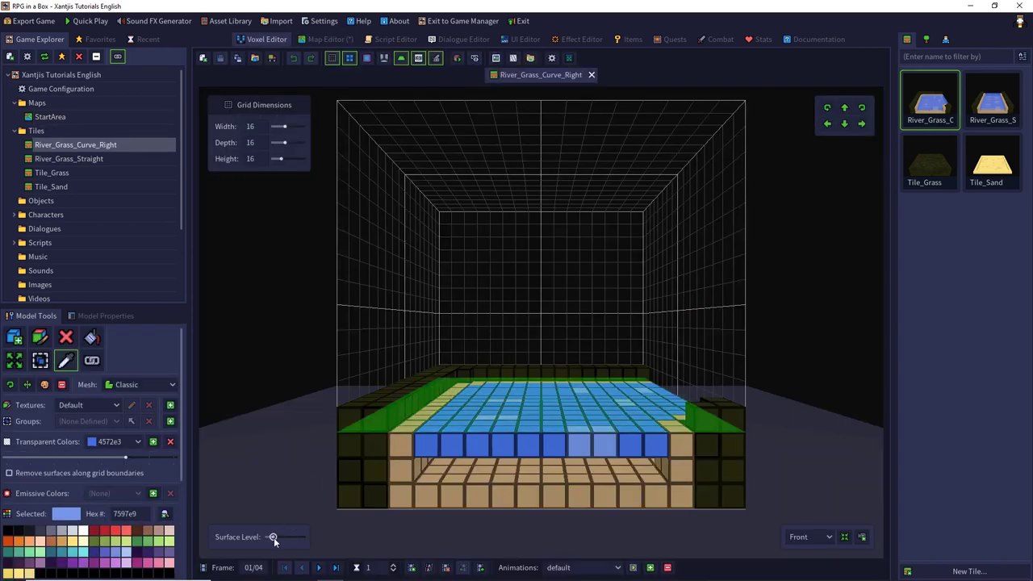
{"action": "left_click_drag", "start_coordinate": [273, 540], "coordinate": [275, 538]}
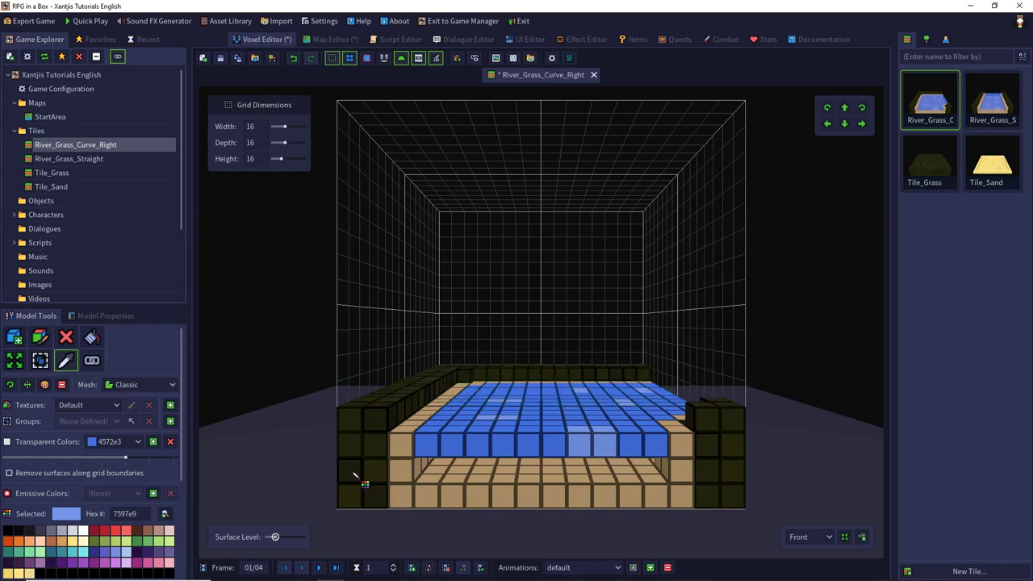
{"action": "left_click", "coordinate": [223, 57]}
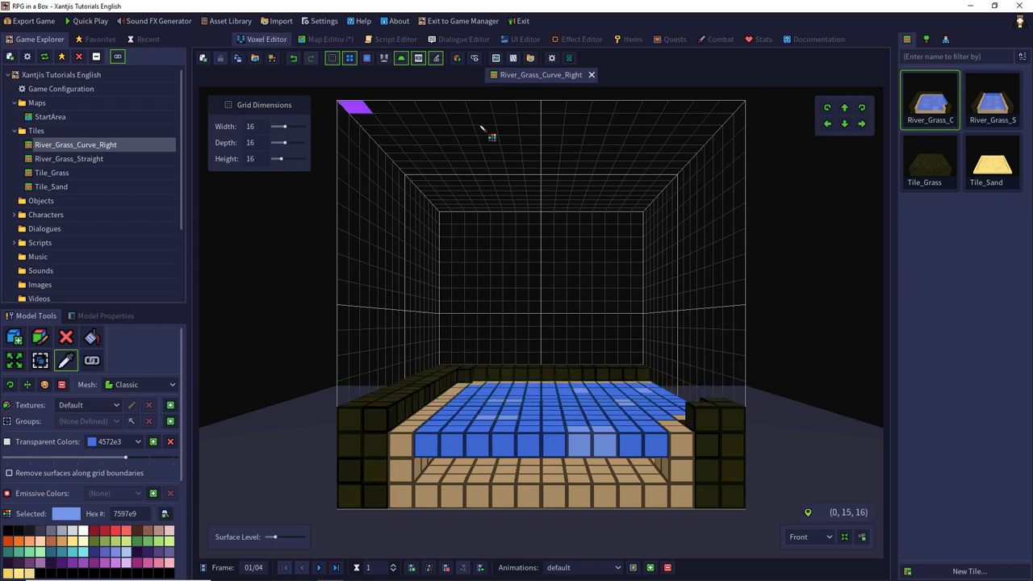
Step: Back on StartArea, replace the curve tile at (-3, 2, 0) with one rotated to connect to the straight river
{"action": "left_click", "coordinate": [334, 40]}
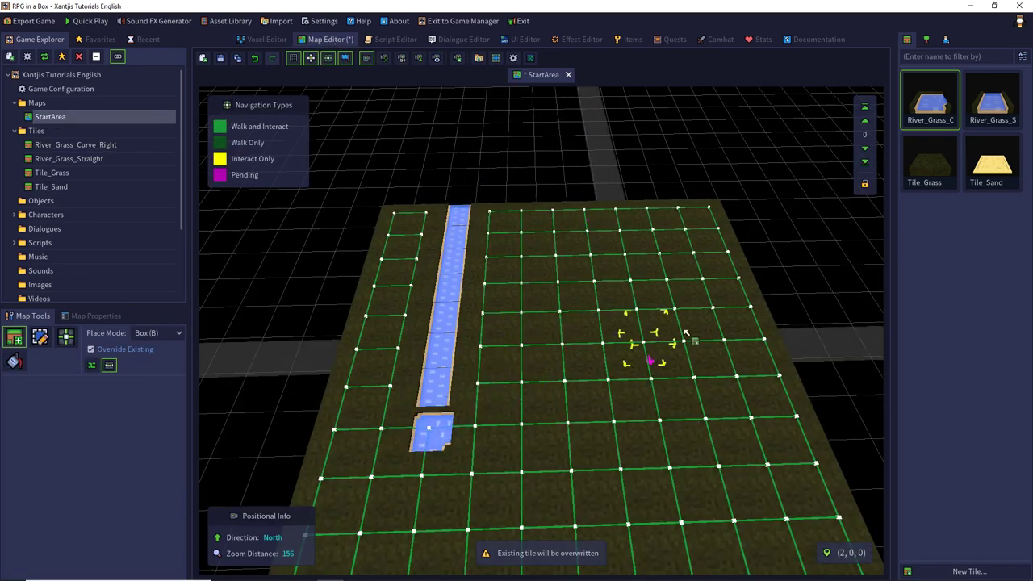
{"action": "left_click", "coordinate": [430, 427]}
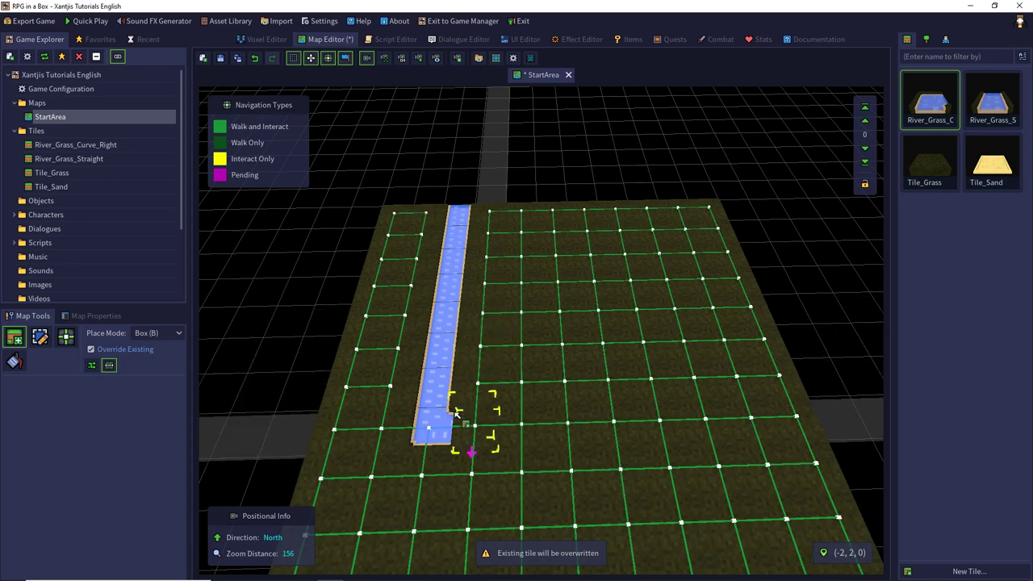
Step: Place a second run of River_Grass_Straight tiles in the neighbouring column, starting at (-2, 3, 0) and continuing south
{"action": "left_click", "coordinate": [1001, 103]}
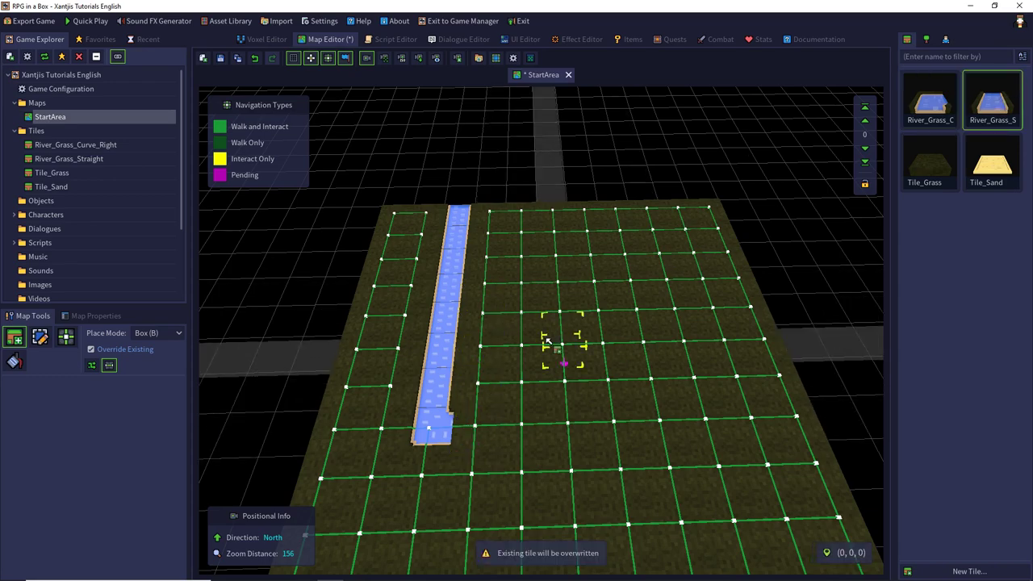
{"action": "middle_click_drag", "start_coordinate": [546, 304], "coordinate": [411, 422]}
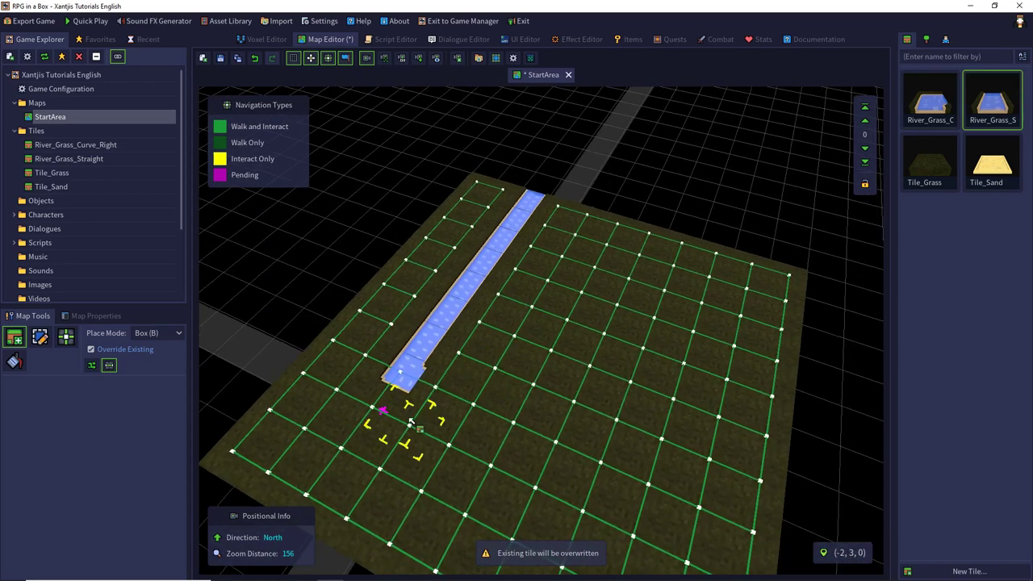
{"action": "left_click", "coordinate": [410, 422]}
{"action": "left_click", "coordinate": [385, 466]}
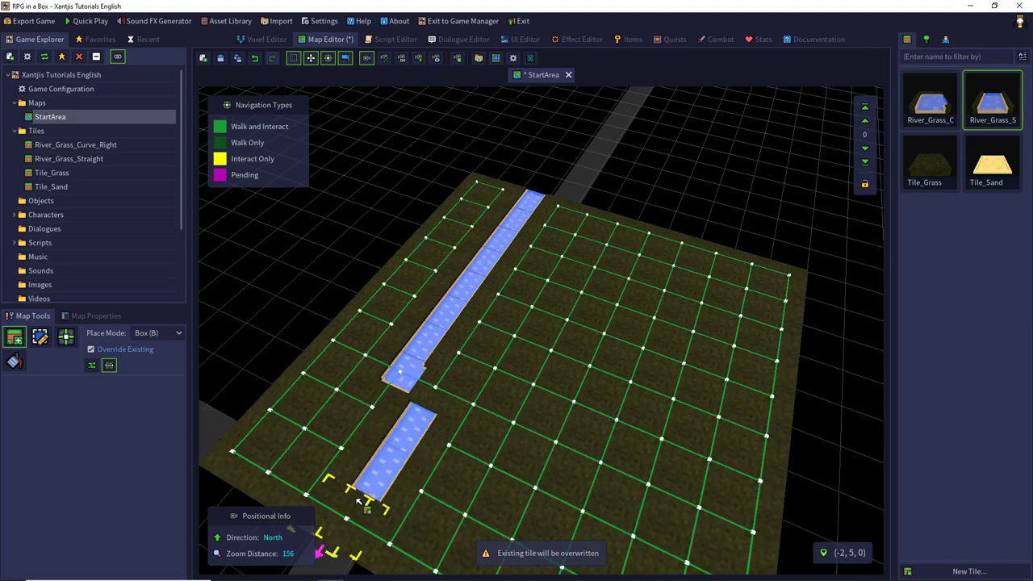
{"action": "left_click", "coordinate": [352, 515]}
{"action": "middle_click_drag", "start_coordinate": [427, 422], "coordinate": [473, 347]}
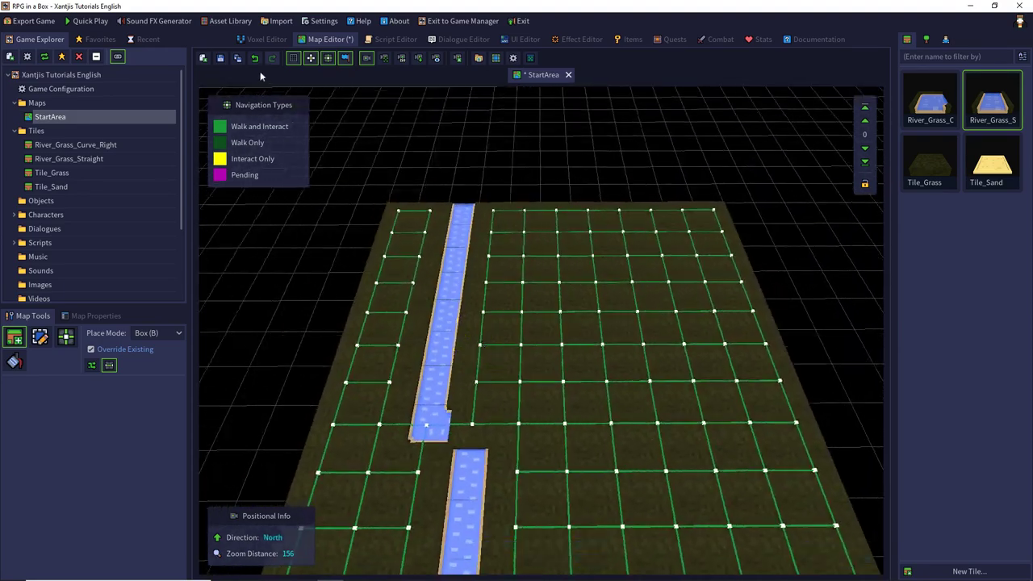
Step: Save the StartArea map and run a quick play of the game to view the animated river
{"action": "left_click", "coordinate": [227, 57]}
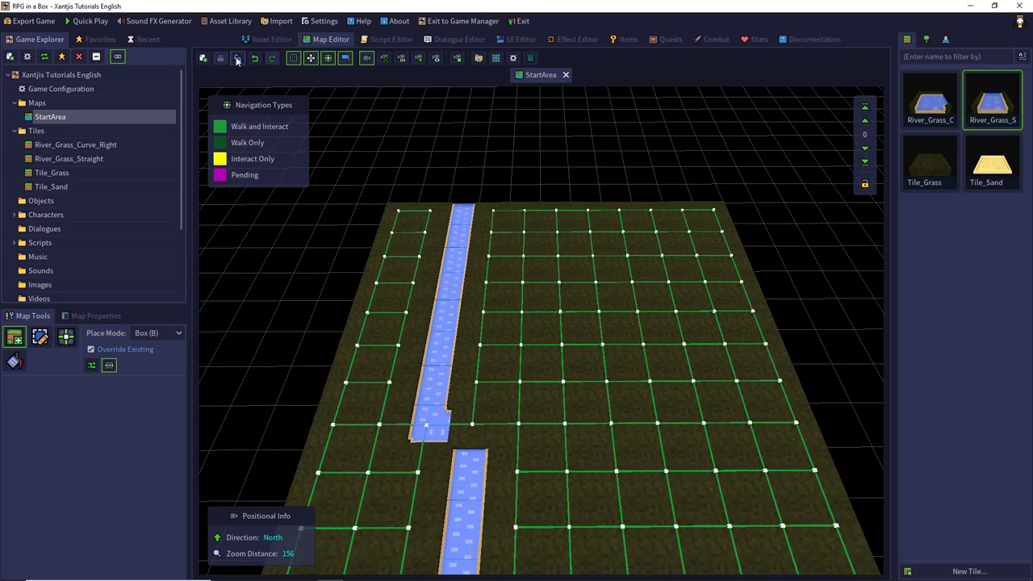
{"action": "left_click", "coordinate": [87, 22]}
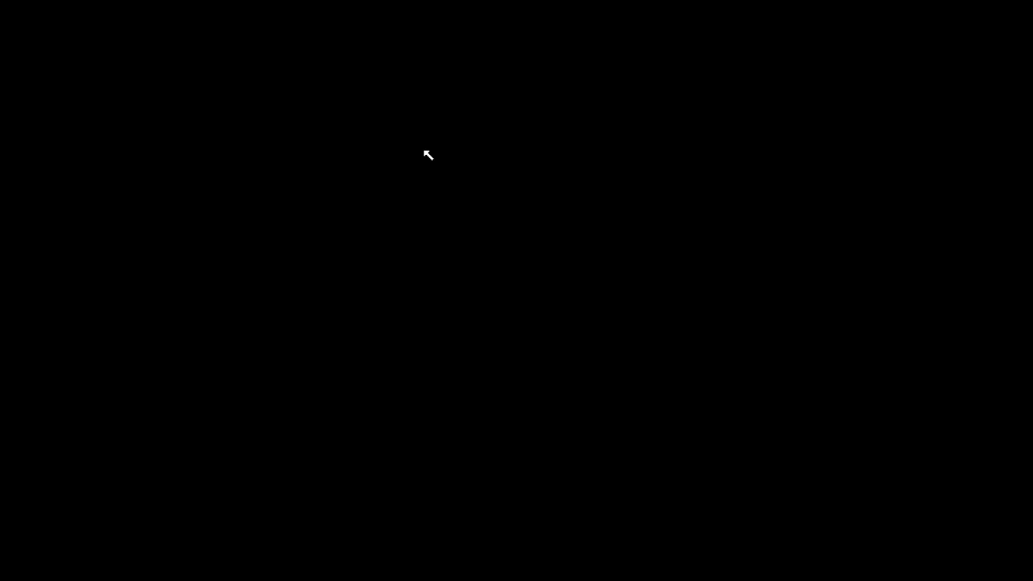
{"action": "left_click", "coordinate": [129, 118]}
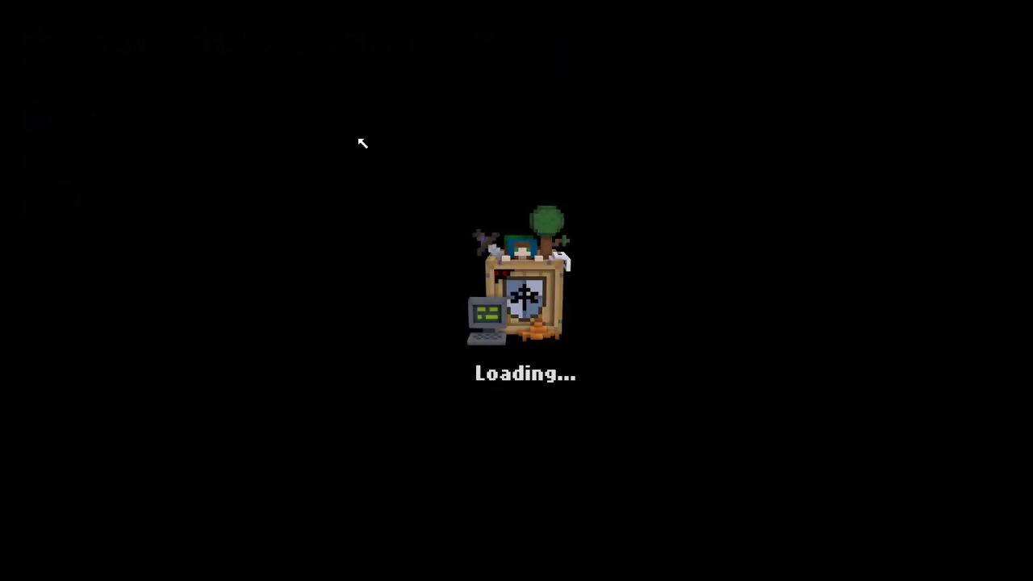
{"action": "key", "text": "a"}
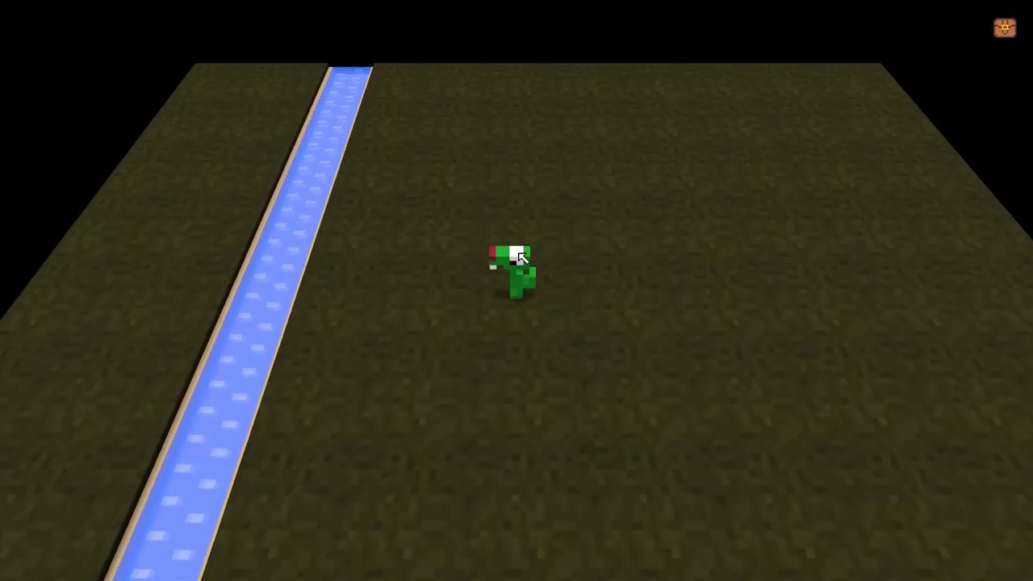
Step: Move the character along the river to examine the curve up close in the running game, and quit the game
{"action": "key", "text": "s"}
{"action": "key", "text": "Up"}
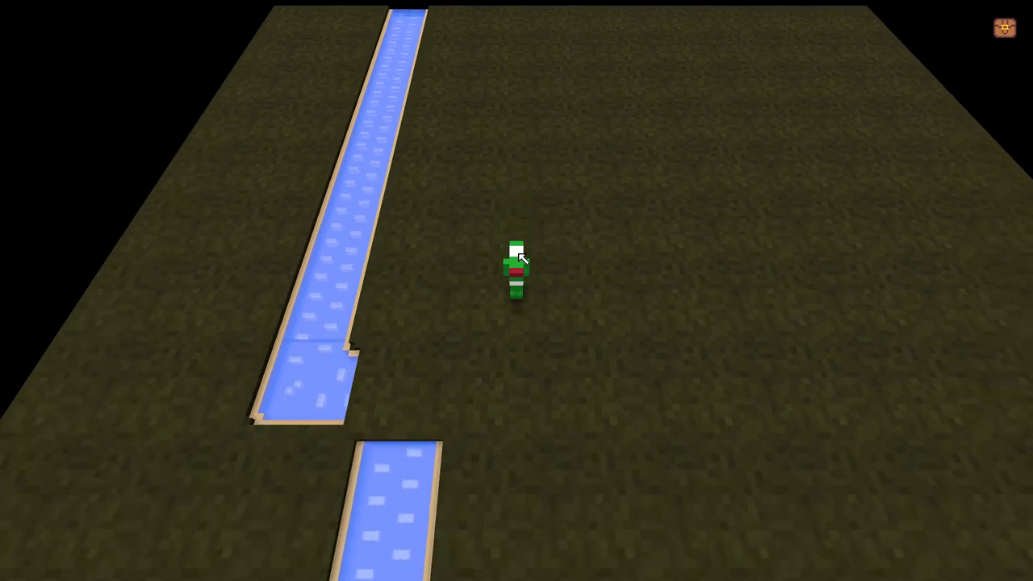
{"action": "key", "text": "Up"}
{"action": "key", "text": "Left"}
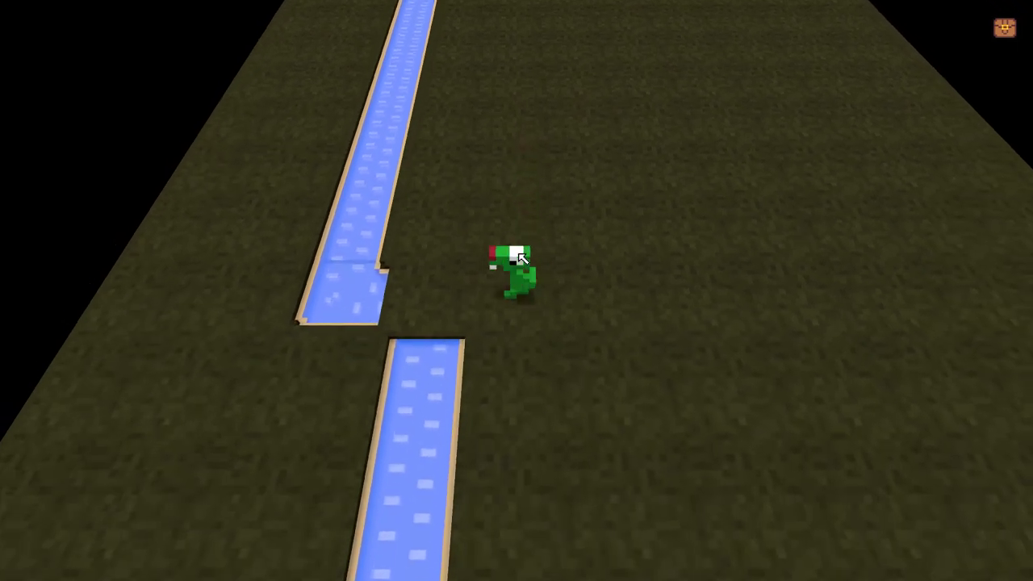
{"action": "scroll", "coordinate": [519, 255], "scroll_direction": "up", "scroll_amount": 3}
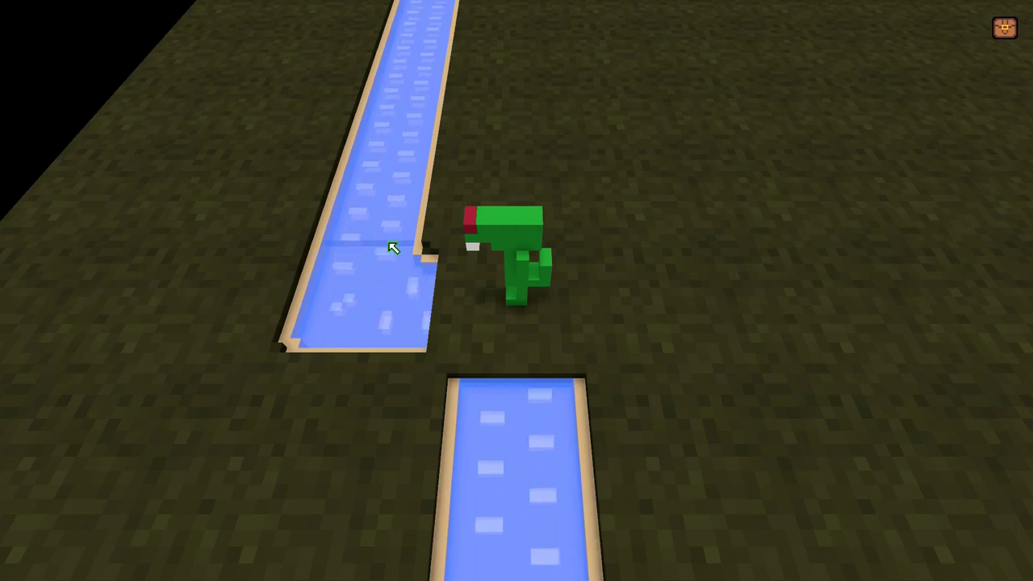
{"action": "key", "text": "Escape"}
{"action": "left_click", "coordinate": [101, 196]}
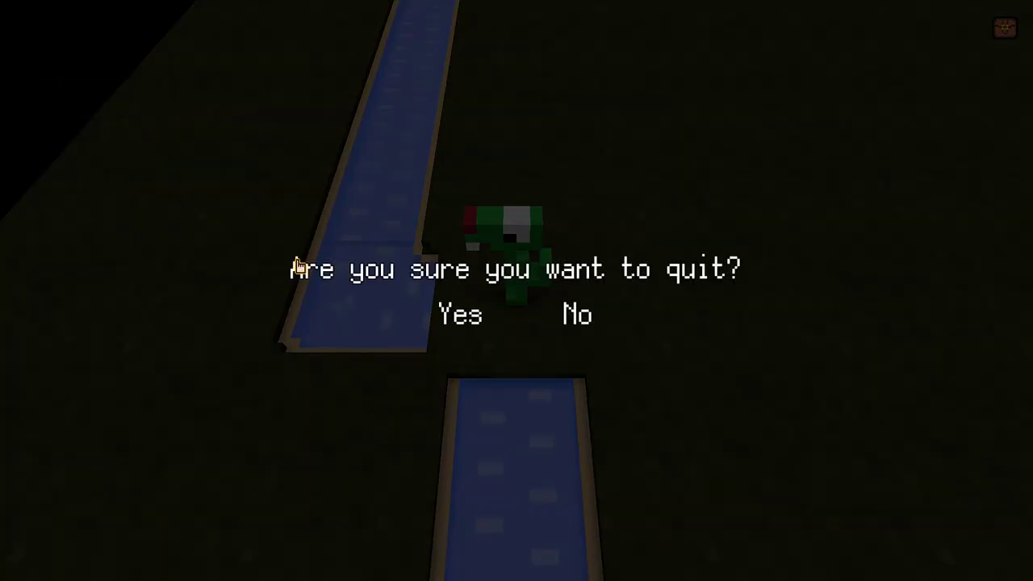
{"action": "left_click", "coordinate": [480, 320]}
Step: Enable removal of surfaces along grid boundaries for the transparent colours of River_Grass_Curve_Right and save the tile
{"action": "double_click", "coordinate": [931, 104]}
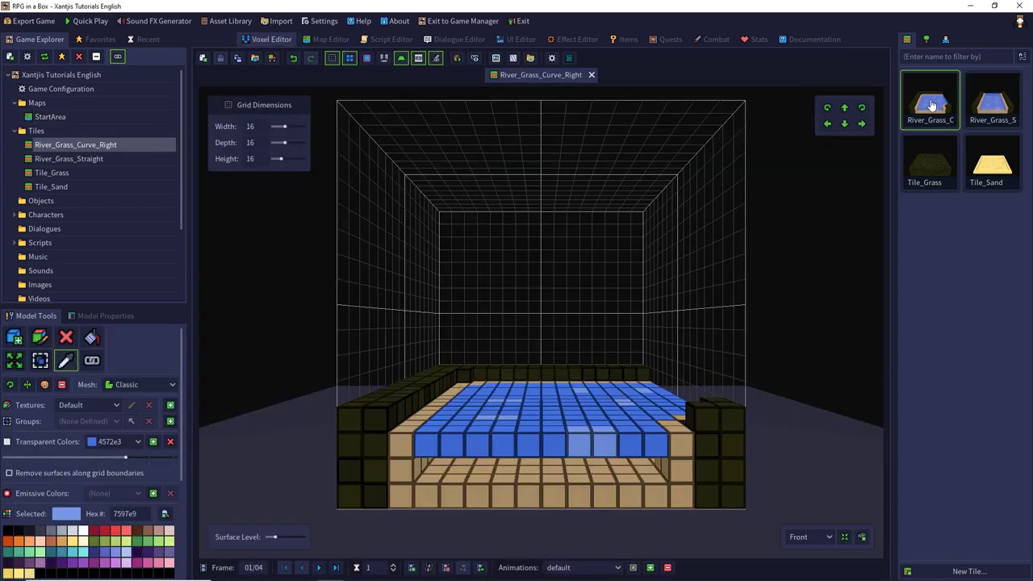
{"action": "left_click", "coordinate": [101, 315]}
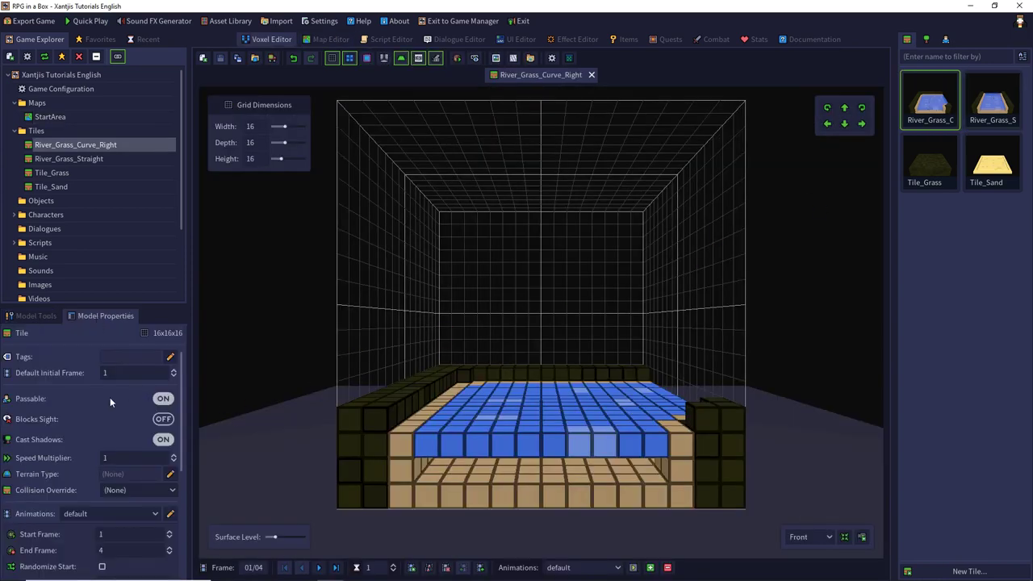
{"action": "scroll", "coordinate": [110, 397], "scroll_direction": "down", "scroll_amount": 3}
{"action": "scroll", "coordinate": [111, 402], "scroll_direction": "up", "scroll_amount": 3}
{"action": "left_click", "coordinate": [36, 315]}
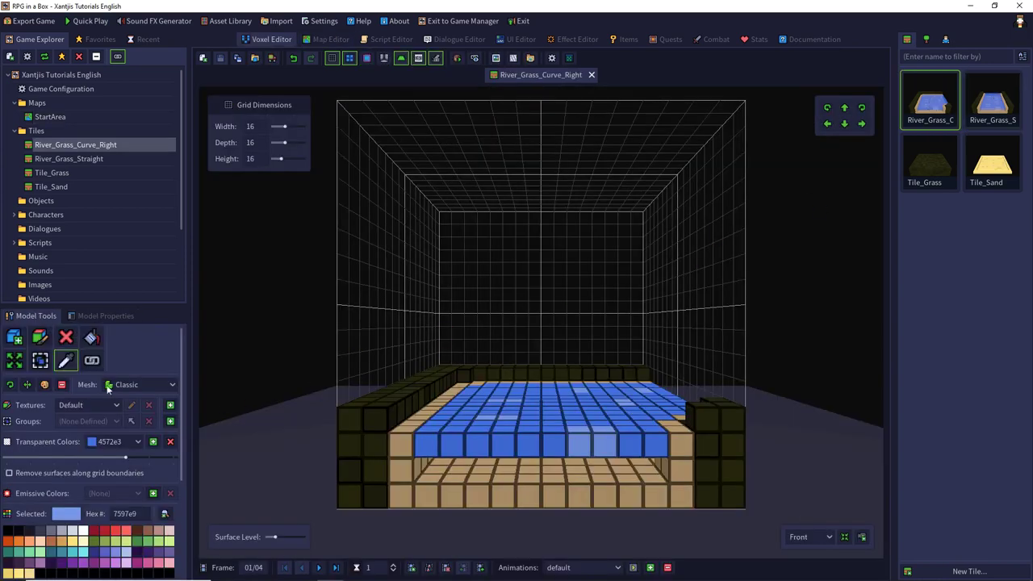
{"action": "left_click", "coordinate": [10, 472]}
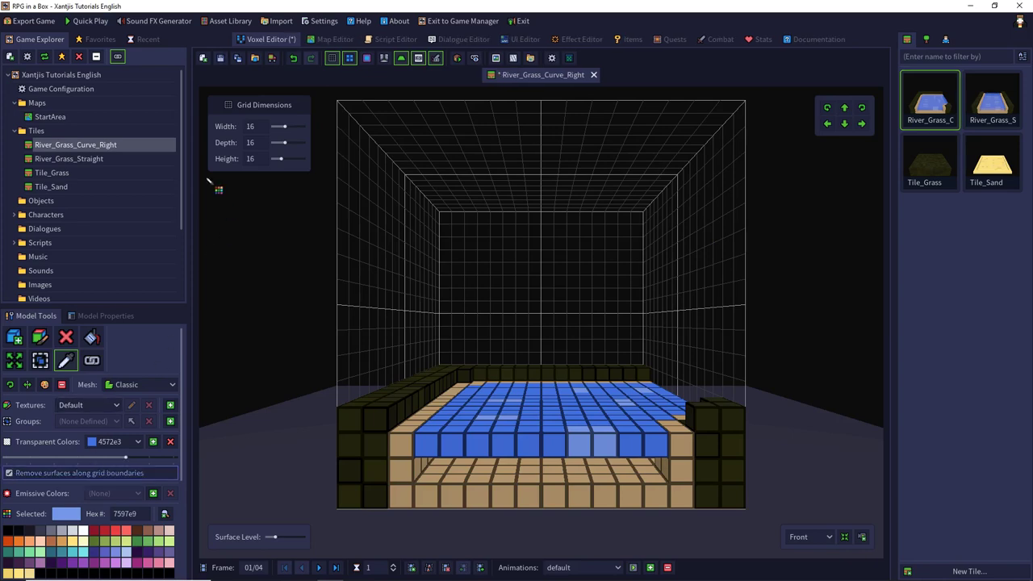
{"action": "left_click", "coordinate": [219, 58]}
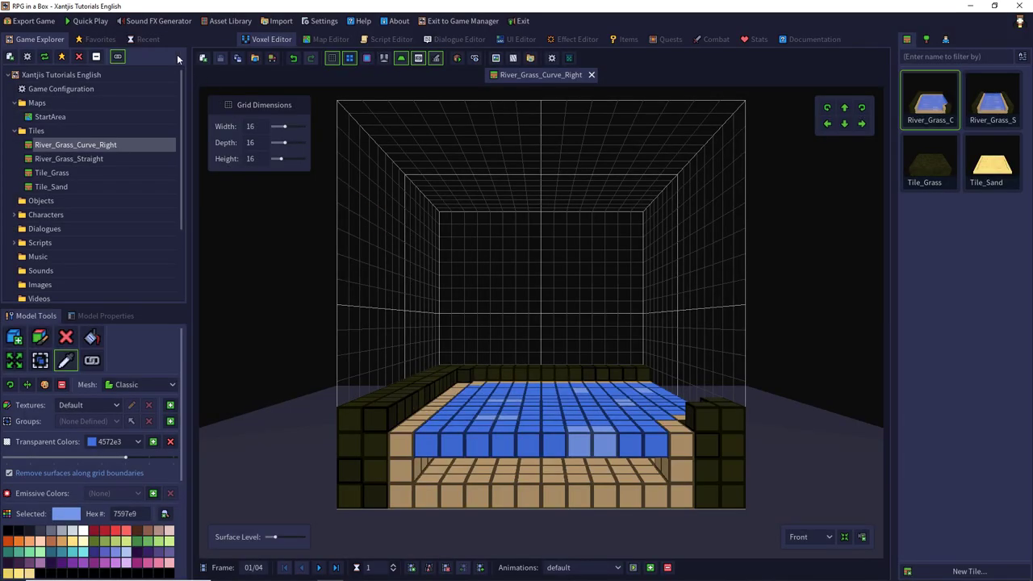
Step: Run a quick play with a new game, move along the river to check the curve's seams, and quit
{"action": "left_click", "coordinate": [81, 22]}
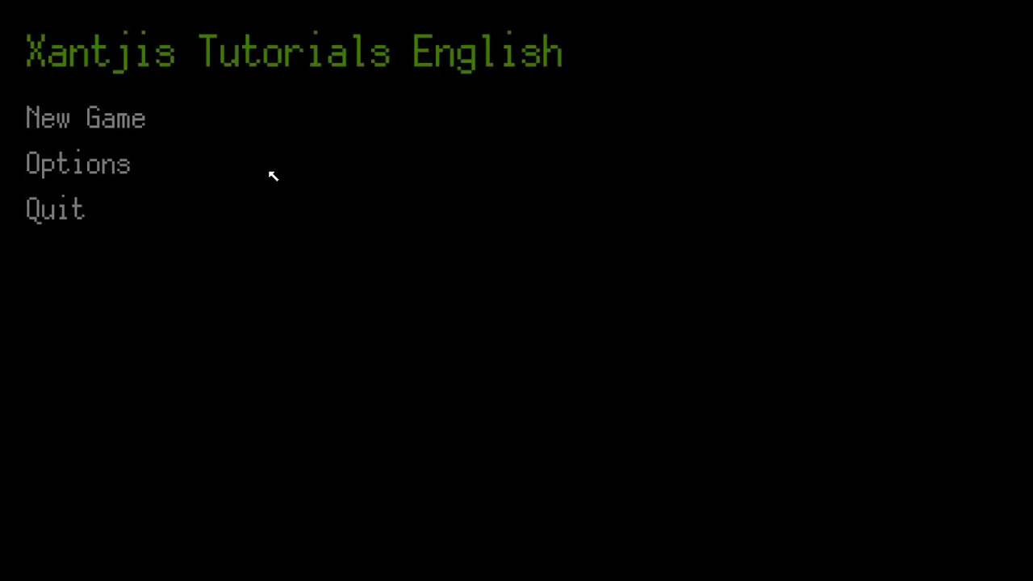
{"action": "left_click", "coordinate": [141, 121]}
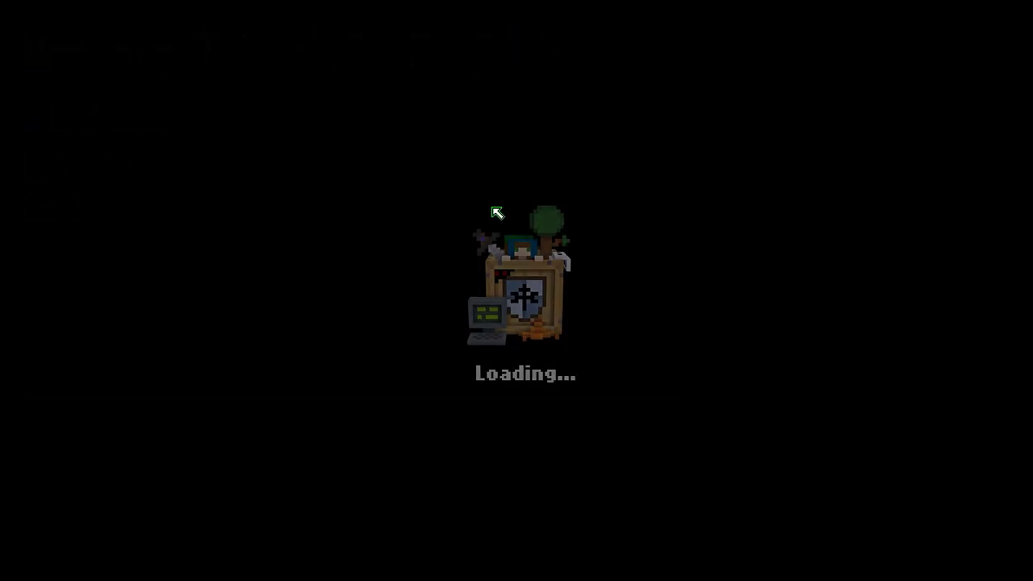
{"action": "key", "text": "s"}
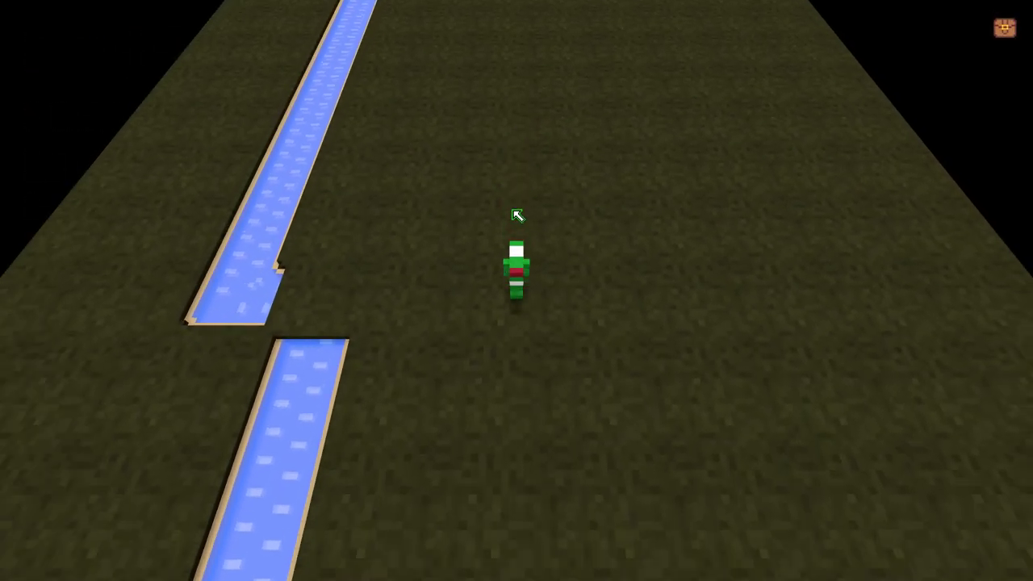
{"action": "key", "text": "a"}
{"action": "key", "text": "Up"}
{"action": "key", "text": "Escape"}
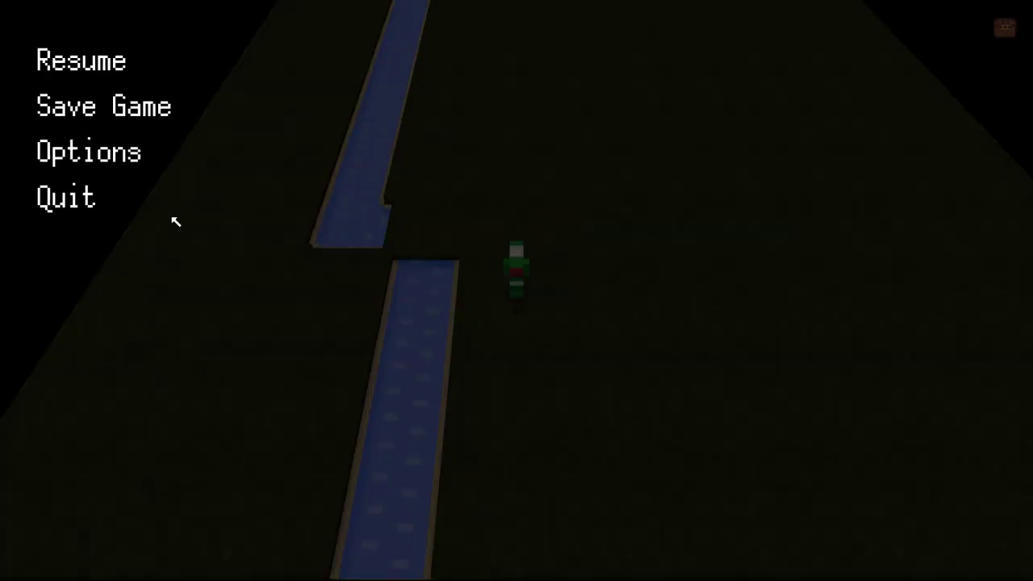
{"action": "left_click", "coordinate": [96, 198]}
{"action": "left_click", "coordinate": [459, 315]}
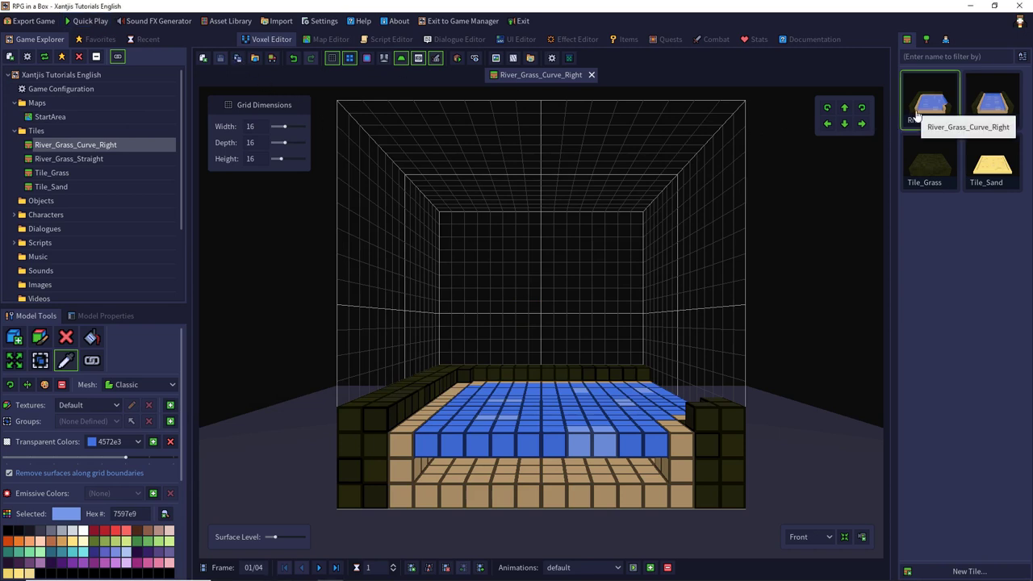
Step: Save a copy of the curve tile under the name River_Grass_Curve_Left
{"action": "left_click", "coordinate": [239, 59]}
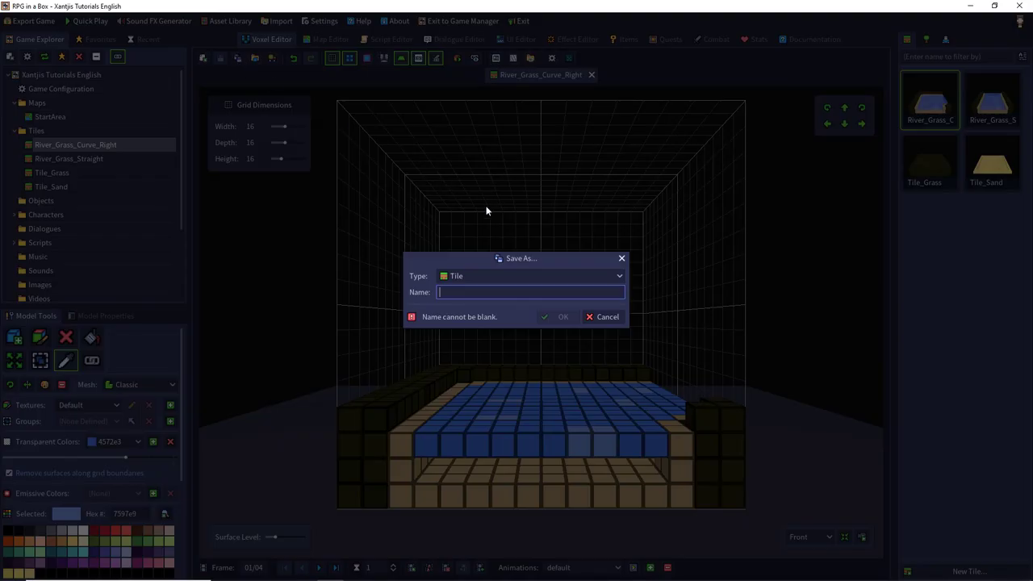
{"action": "type", "text": "River_Grass_Curve_Left"}
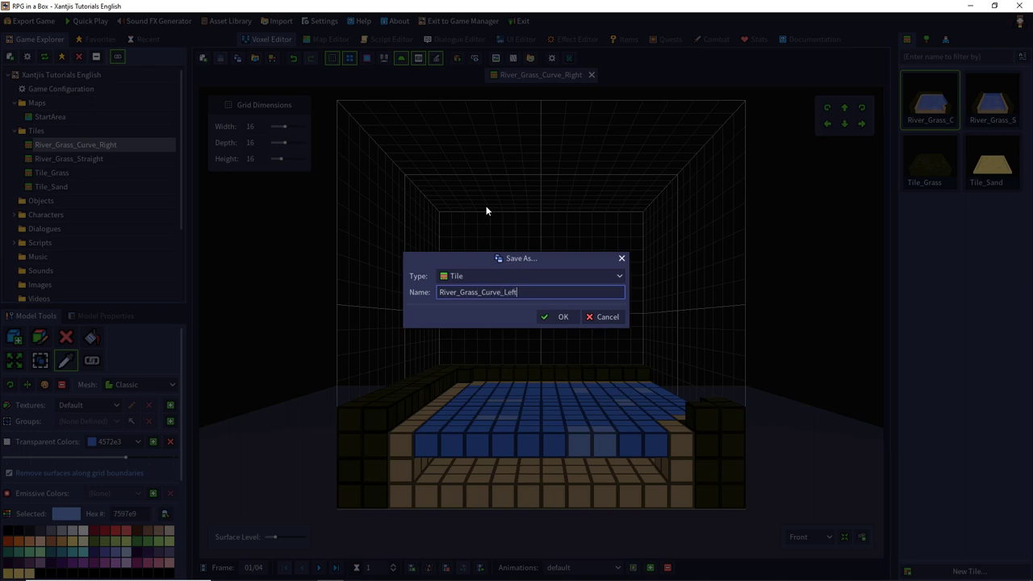
{"action": "key", "text": "Return"}
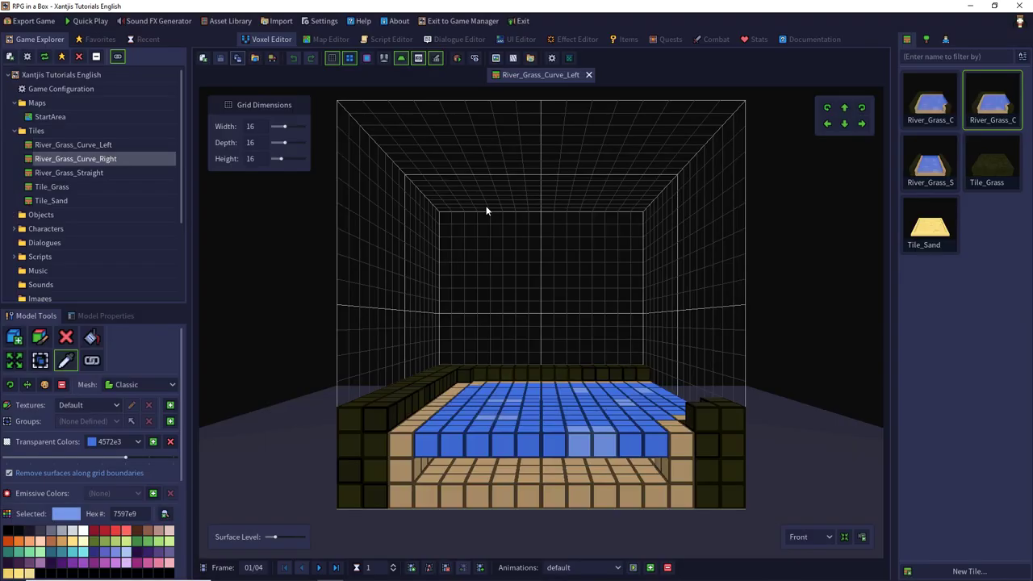
Step: Flip the model horizontally in each of the four frames of River_Grass_Curve_Left and save the tile
{"action": "right_click_drag", "start_coordinate": [497, 219], "coordinate": [491, 342]}
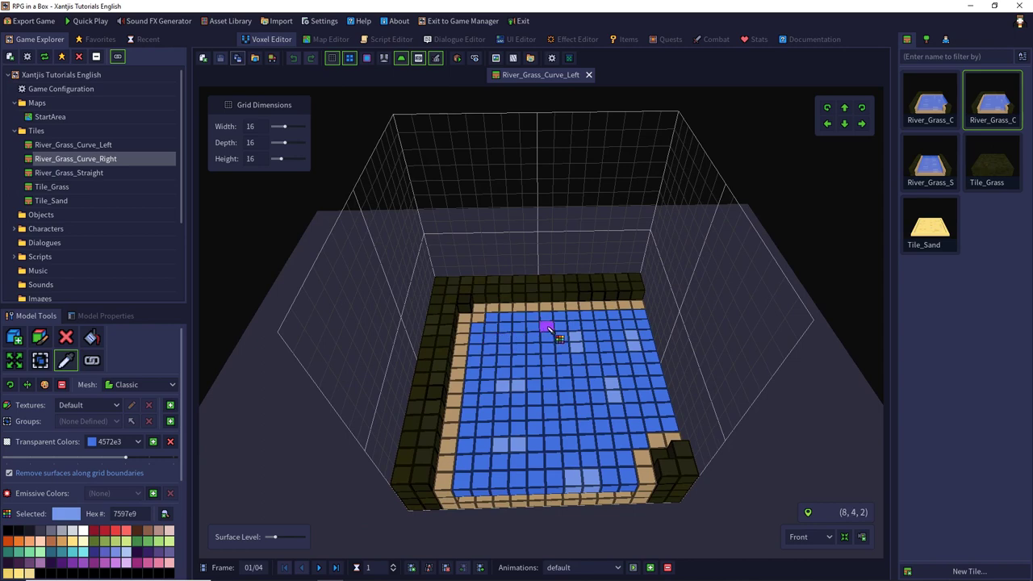
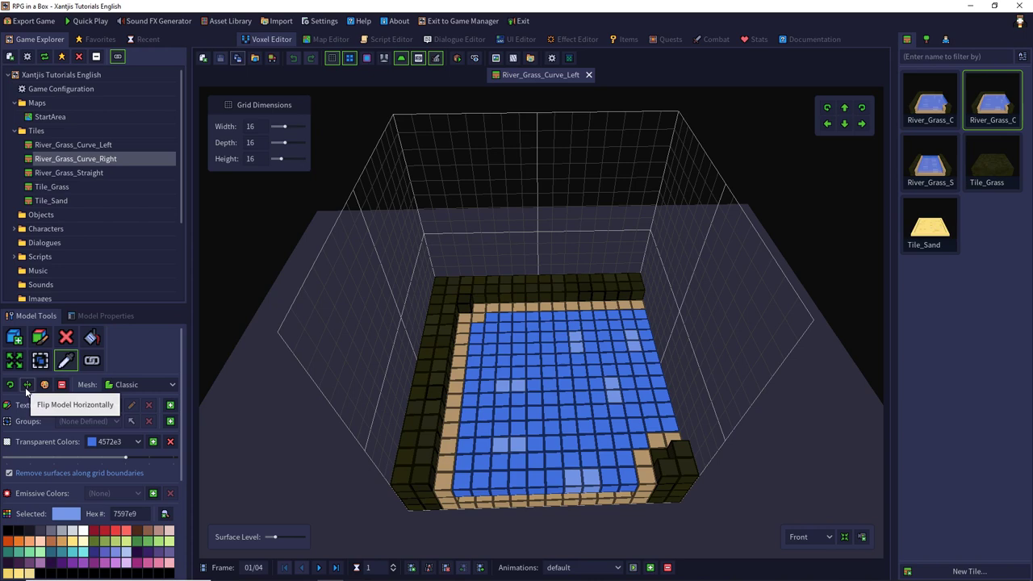
{"action": "left_click", "coordinate": [28, 385]}
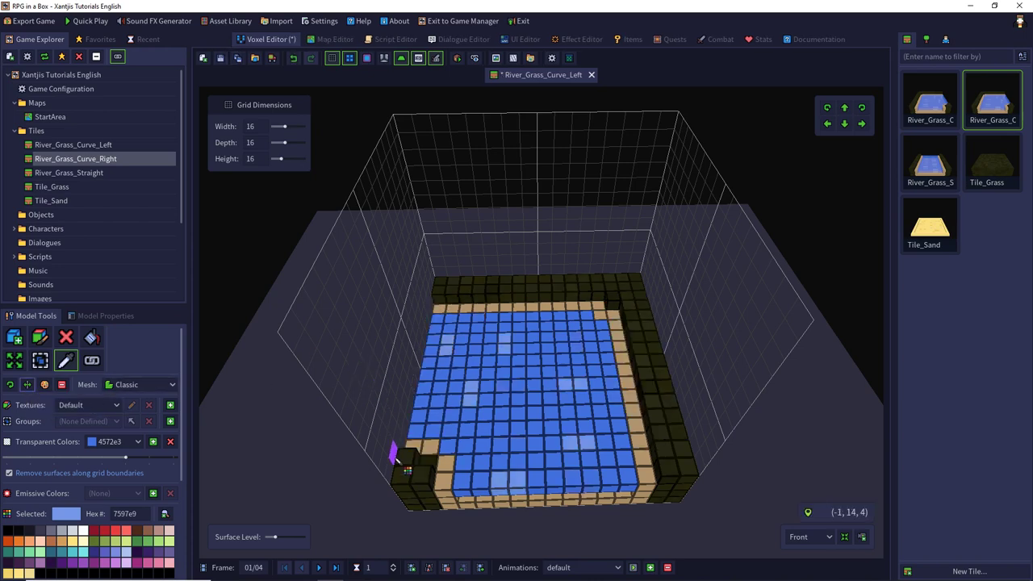
{"action": "left_click", "coordinate": [321, 567]}
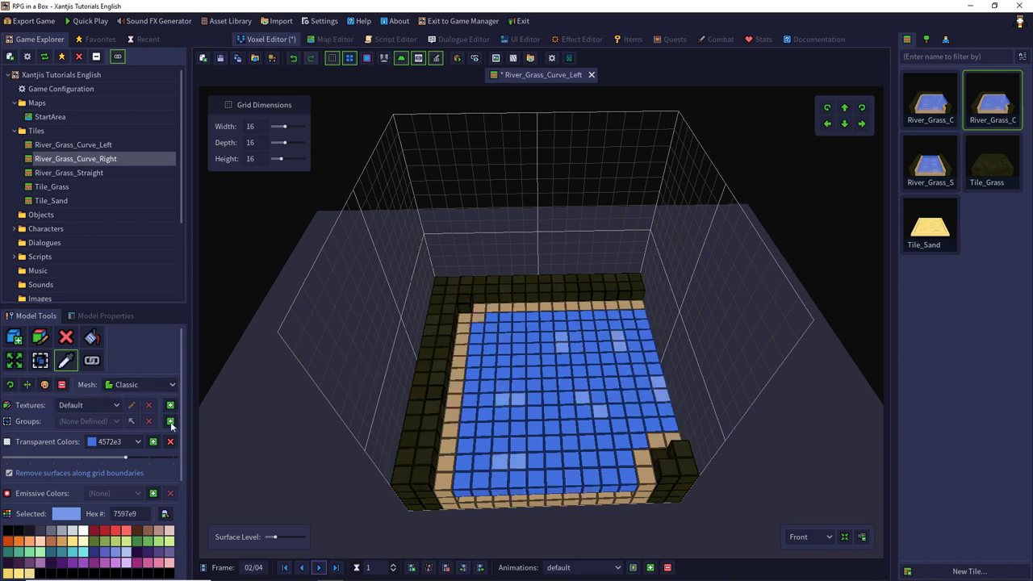
{"action": "left_click", "coordinate": [28, 385]}
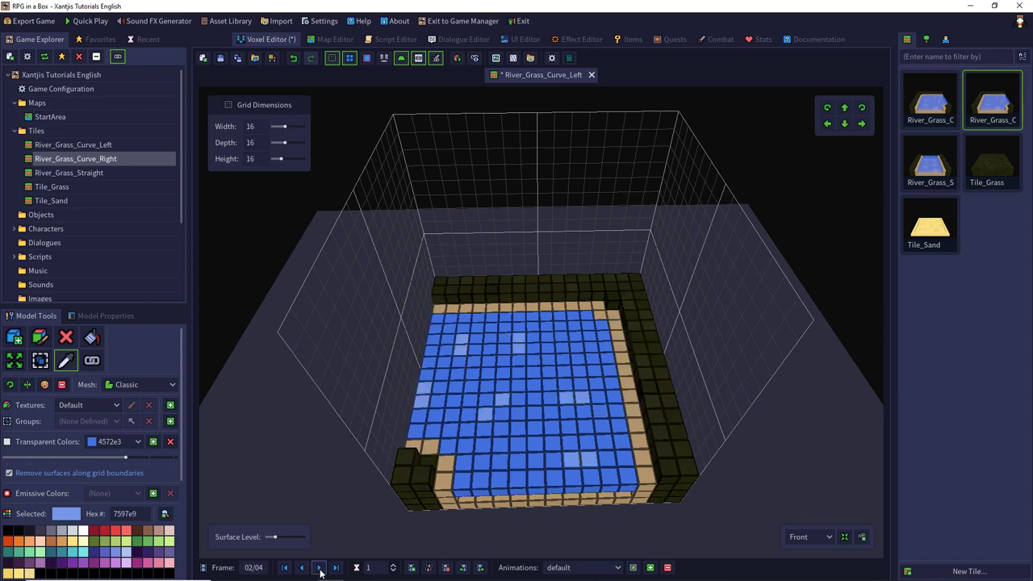
{"action": "left_click", "coordinate": [321, 568]}
{"action": "left_click", "coordinate": [28, 385]}
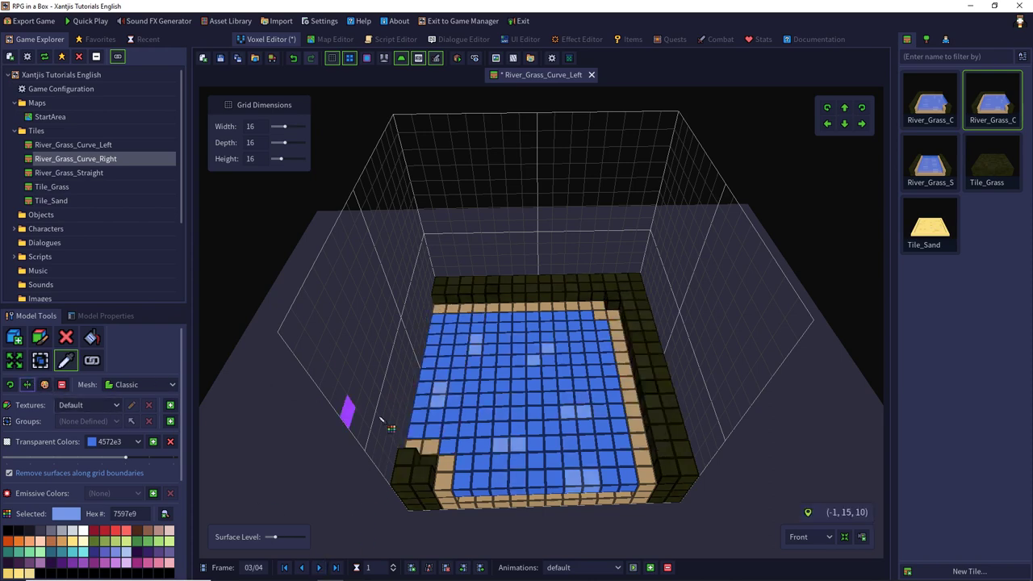
{"action": "left_click", "coordinate": [320, 567]}
{"action": "left_click", "coordinate": [28, 385]}
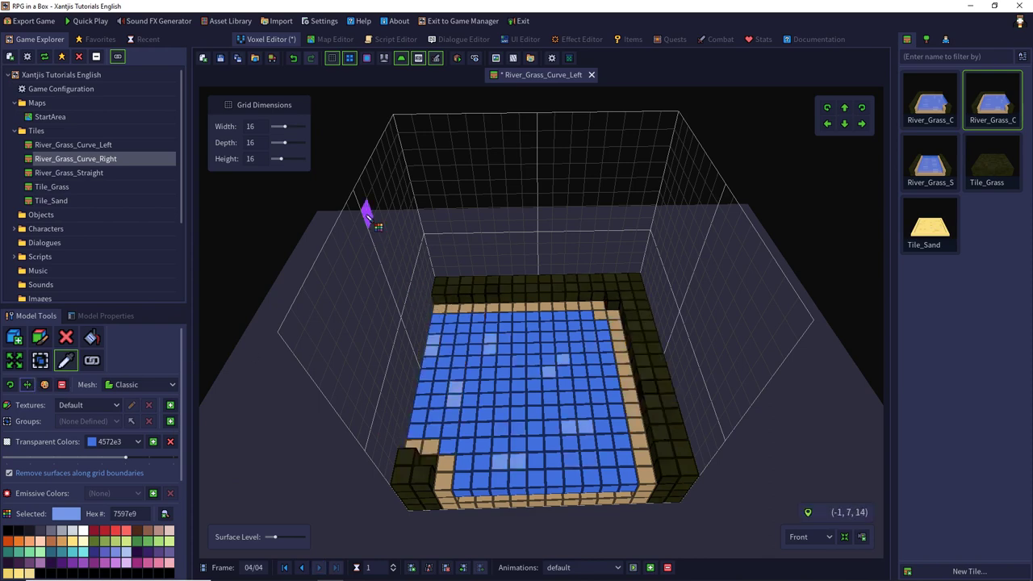
{"action": "key", "text": "ctrl+s"}
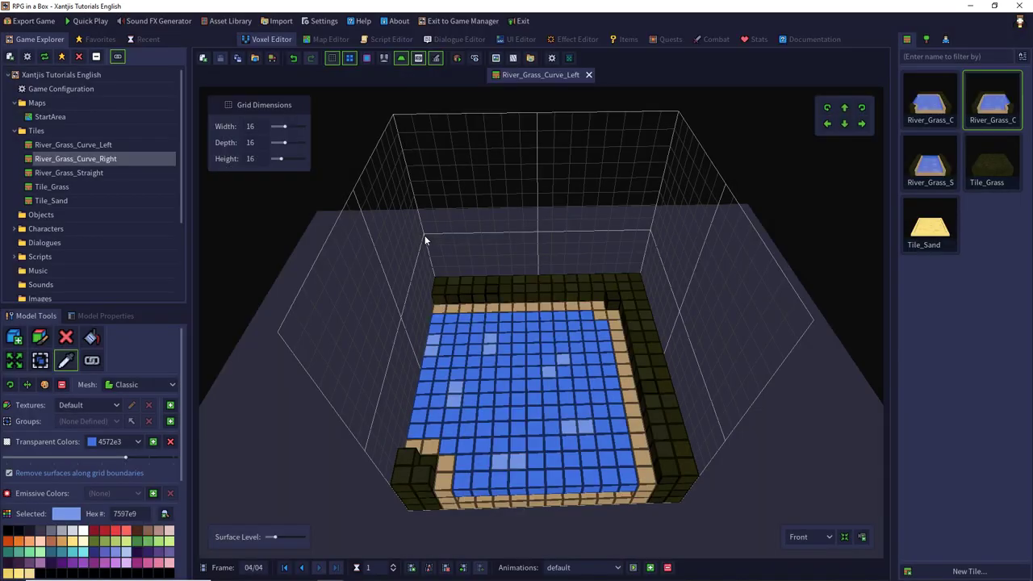
Step: Preview the default animation of River_Grass_Curve_Left and view the tile from its left side
{"action": "left_click", "coordinate": [634, 568]}
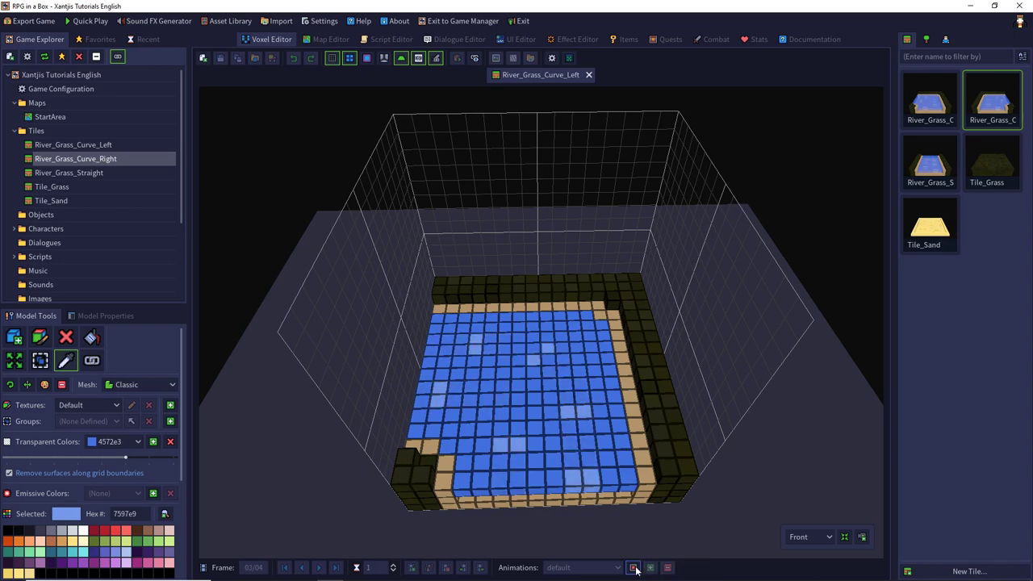
{"action": "left_click", "coordinate": [634, 568]}
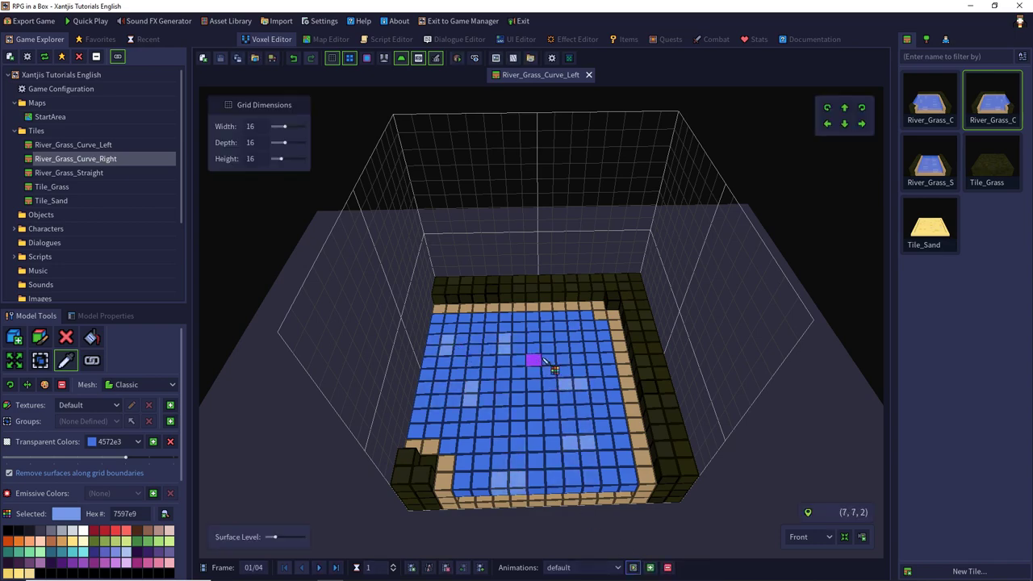
{"action": "right_click_drag", "start_coordinate": [594, 365], "coordinate": [706, 331]}
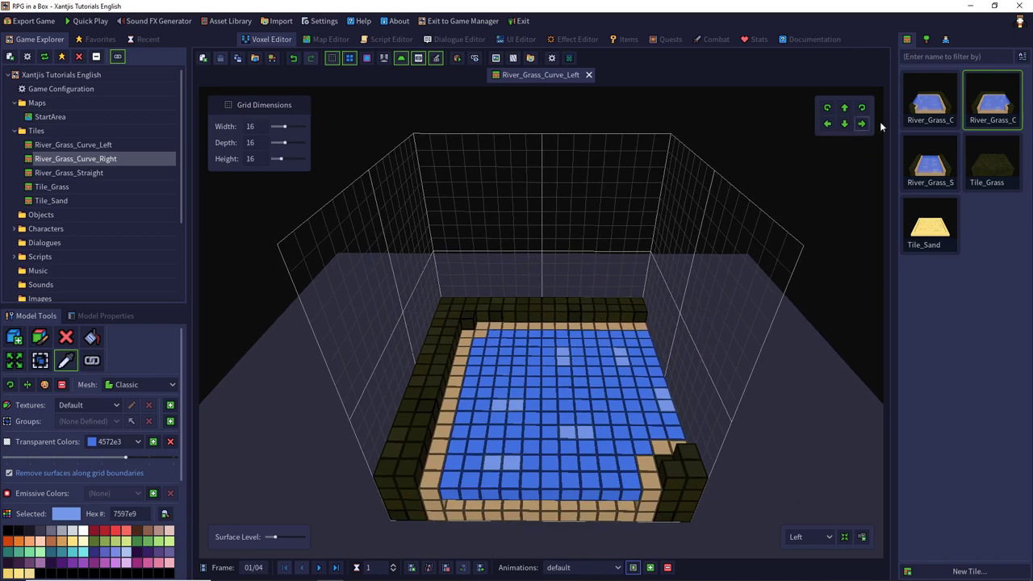
Step: Open River_Grass_Curve_Right, view it from its right side, preview its default animation, and return to frame 1
{"action": "double_click", "coordinate": [998, 100]}
{"action": "right_click_drag", "start_coordinate": [648, 281], "coordinate": [485, 373]}
{"action": "left_click", "coordinate": [633, 567]}
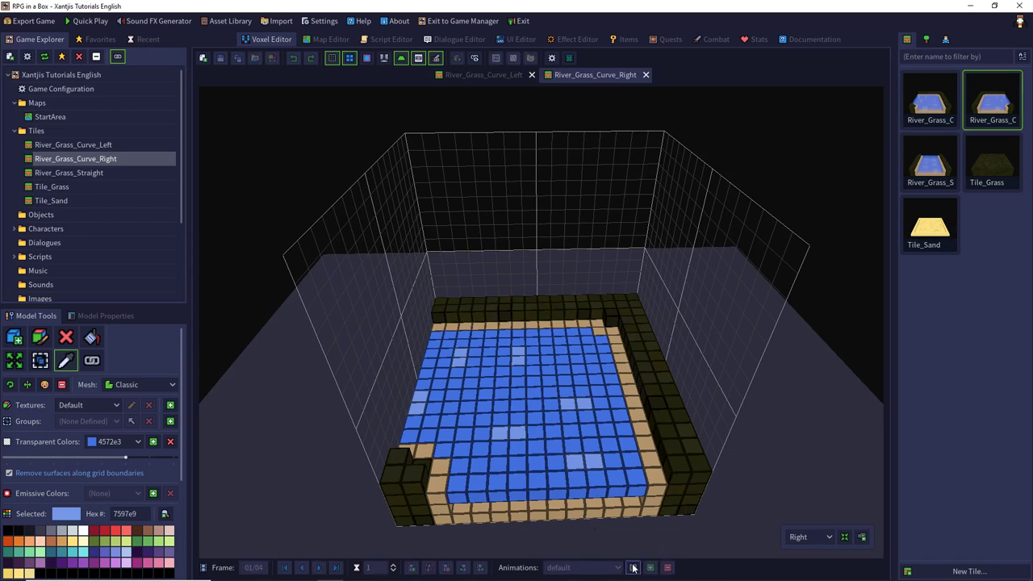
{"action": "left_click", "coordinate": [633, 567]}
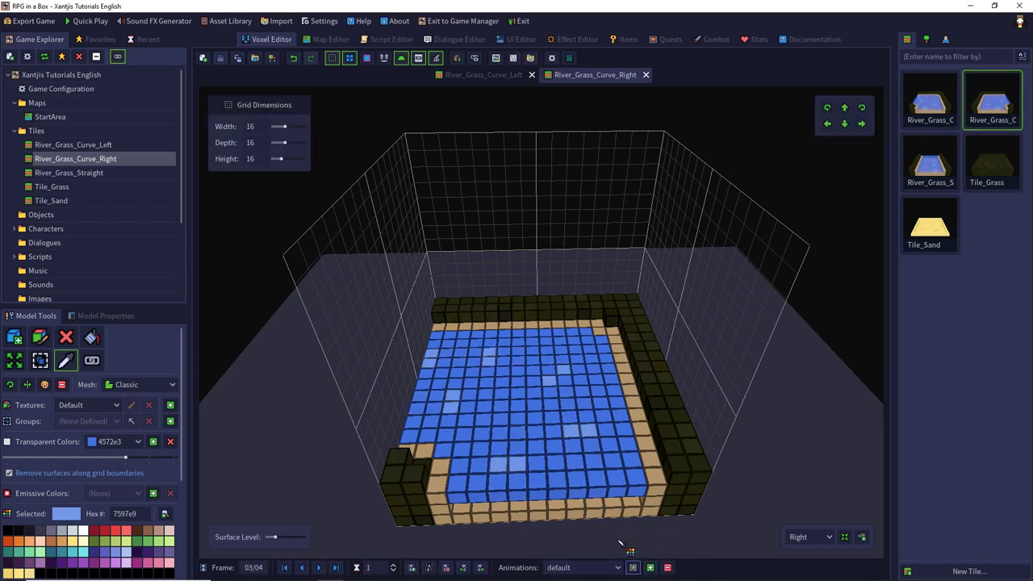
{"action": "left_click", "coordinate": [302, 567]}
{"action": "left_click", "coordinate": [303, 567]}
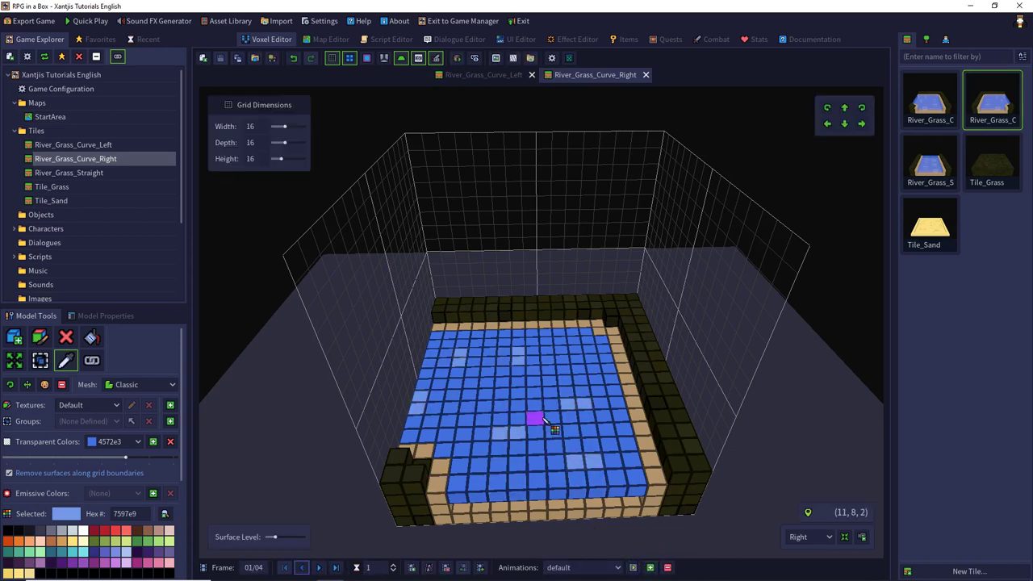
{"action": "middle_click_drag", "start_coordinate": [545, 419], "coordinate": [544, 425]}
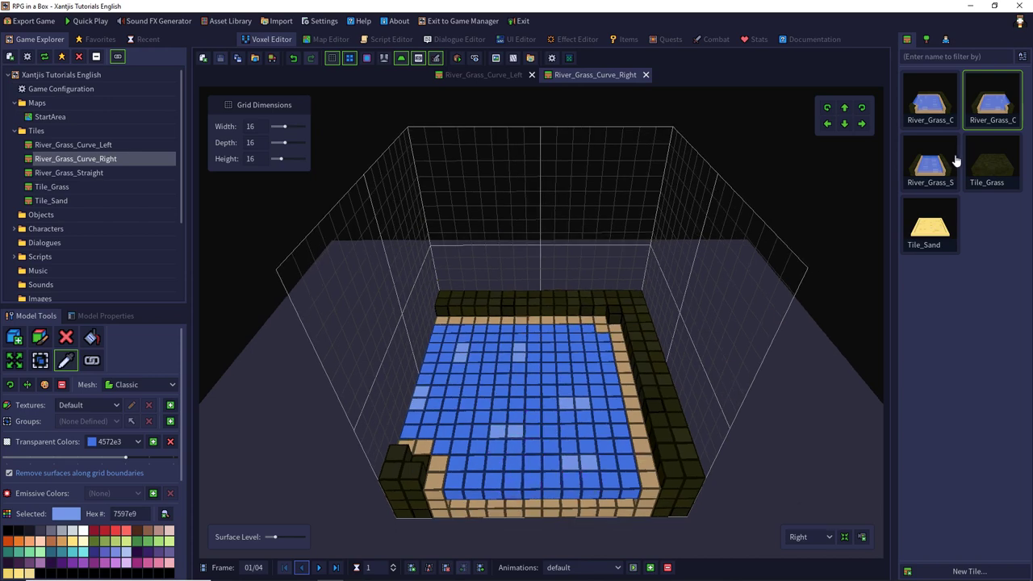
Step: Return to River_Grass_Curve_Left and advance through its animation frames up to frame 3 to check the flow direction
{"action": "left_click", "coordinate": [929, 101]}
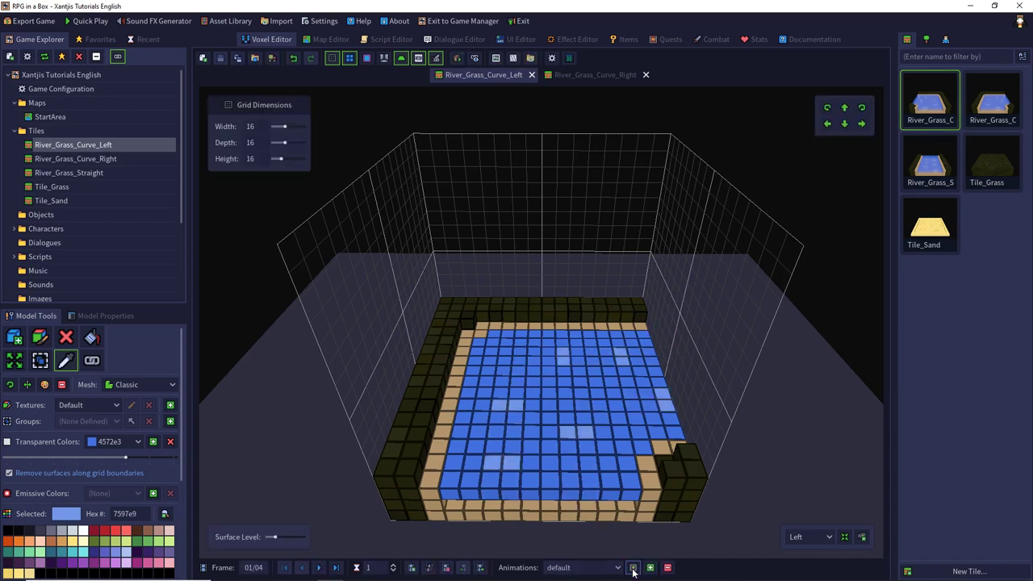
{"action": "left_click", "coordinate": [319, 567]}
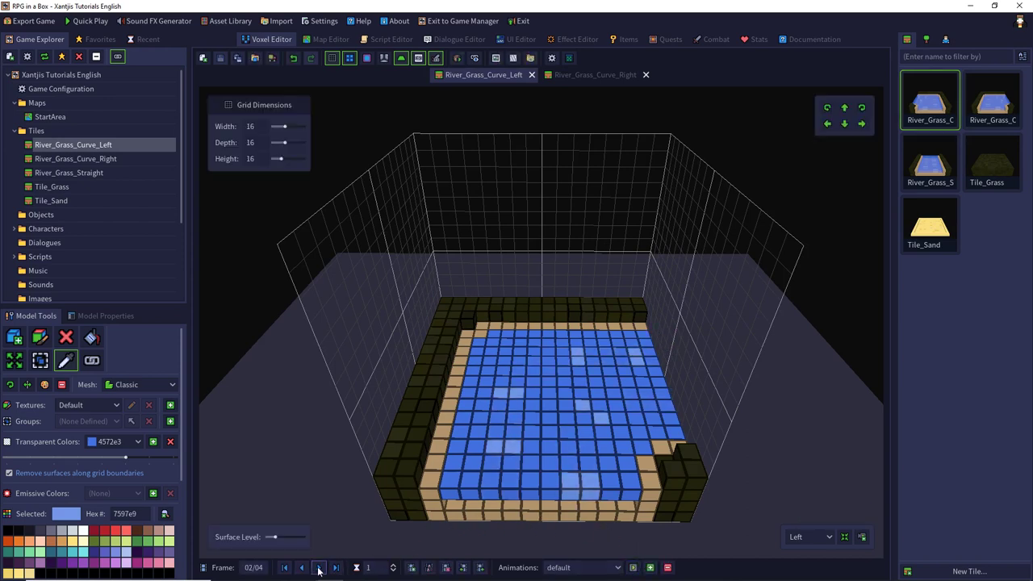
{"action": "left_click", "coordinate": [319, 568]}
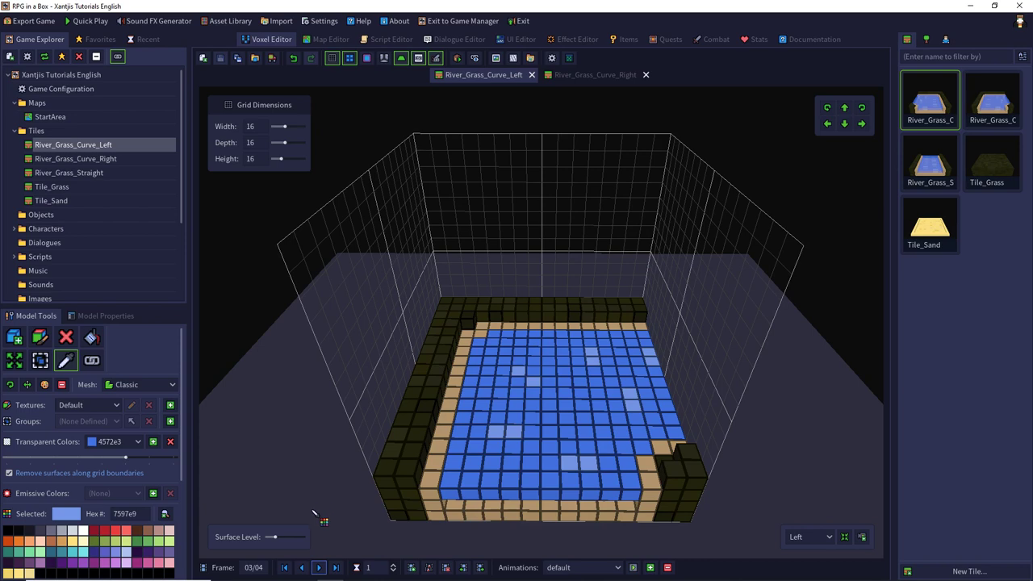
Step: Reorder the frames of River_Grass_Curve_Left by moving its first frame to the end of the sequence, twice in a row
{"action": "left_click", "coordinate": [303, 568]}
{"action": "left_click", "coordinate": [303, 568]}
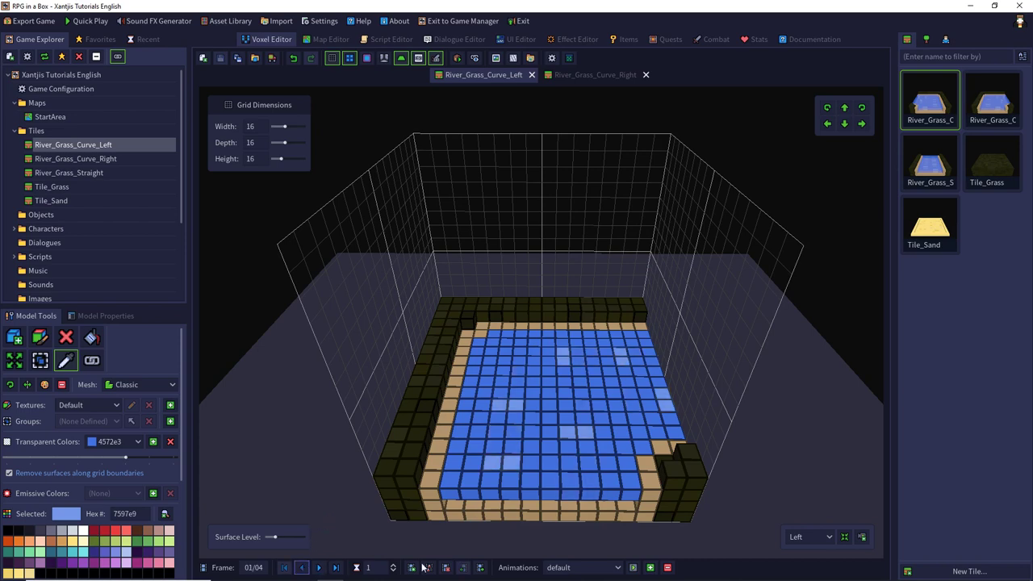
{"action": "left_click", "coordinate": [481, 568]}
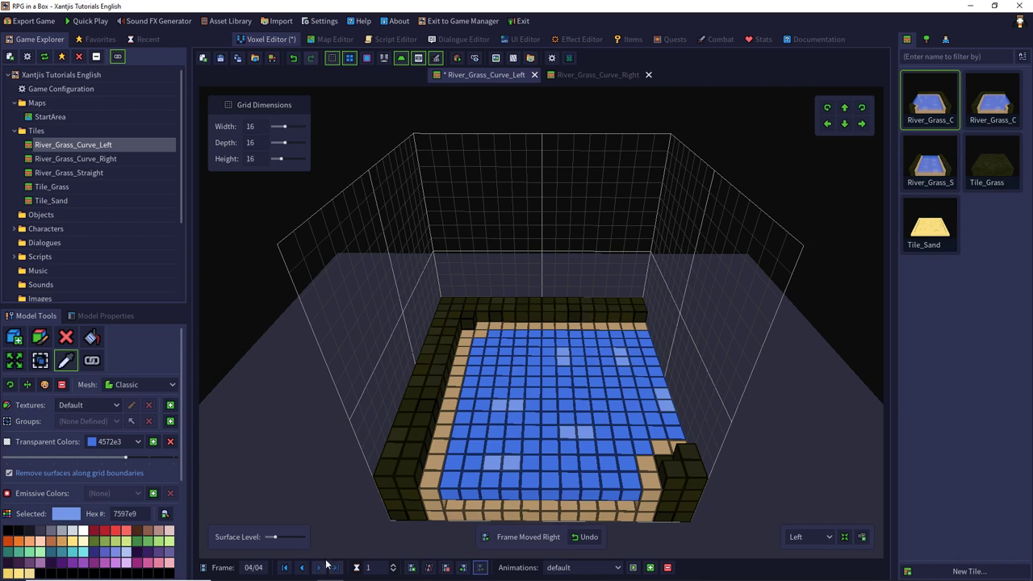
{"action": "left_click", "coordinate": [302, 568]}
{"action": "left_click", "coordinate": [302, 568]}
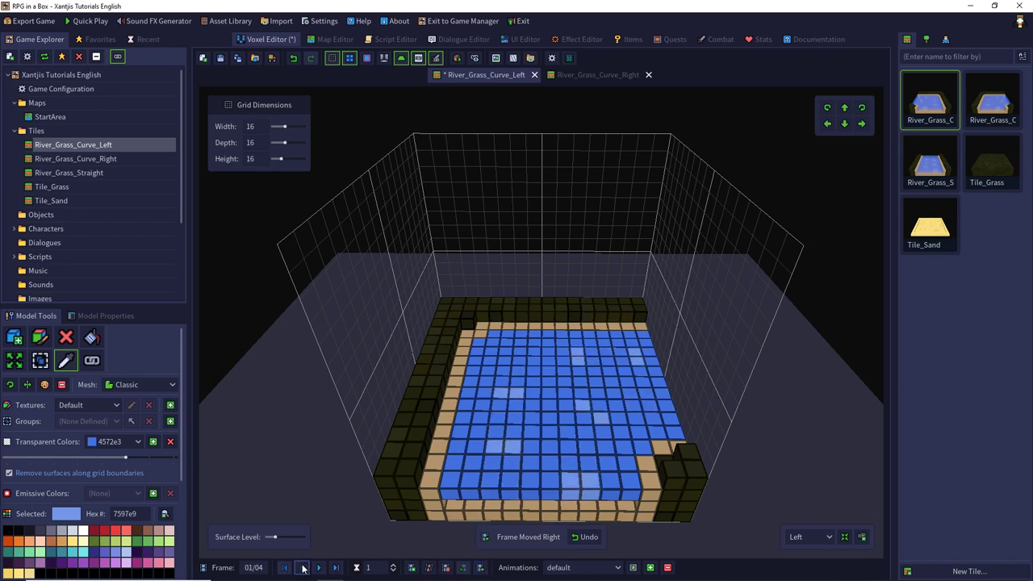
{"action": "left_click", "coordinate": [479, 568]}
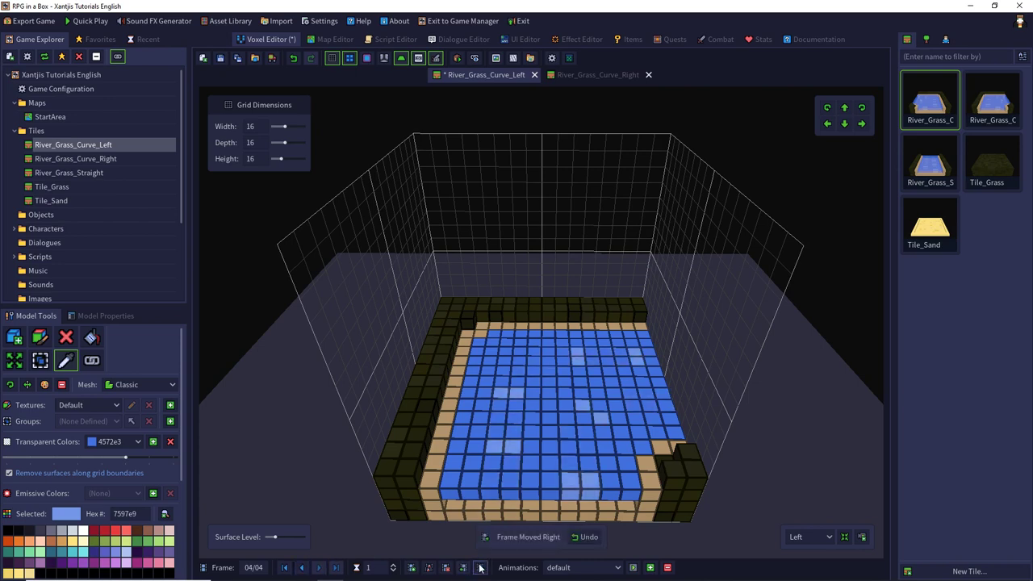
Step: Return River_Grass_Curve_Left to frame 1, preview its default animation and save the tile
{"action": "left_click", "coordinate": [302, 568]}
{"action": "left_click", "coordinate": [301, 568]}
{"action": "left_click", "coordinate": [302, 568]}
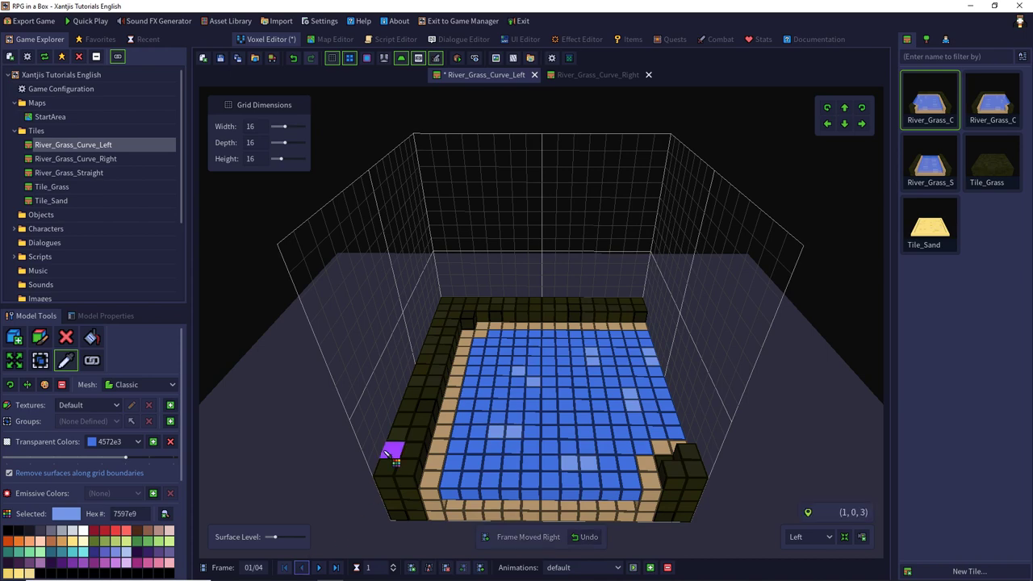
{"action": "left_click", "coordinate": [632, 568]}
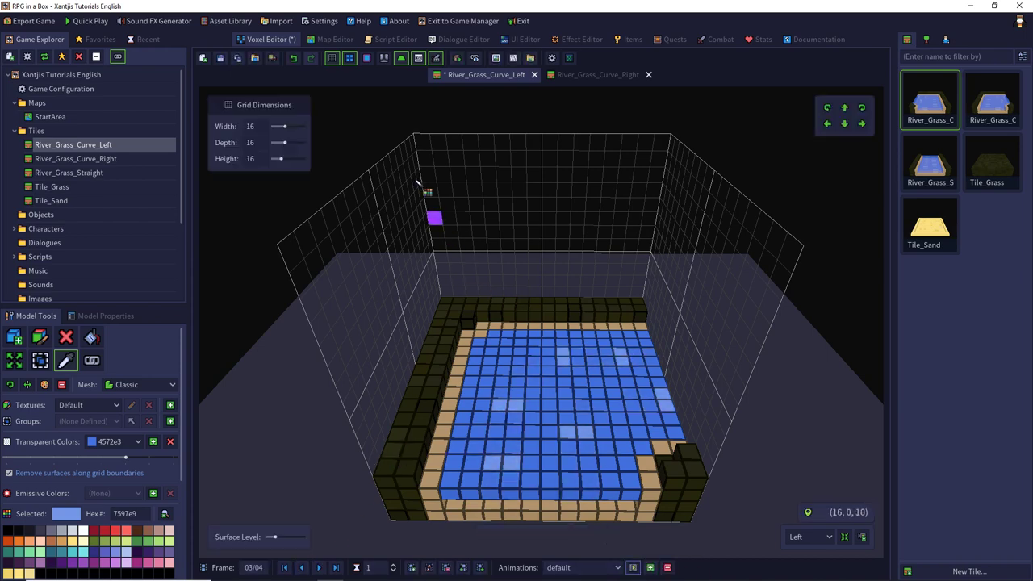
{"action": "left_click", "coordinate": [221, 59]}
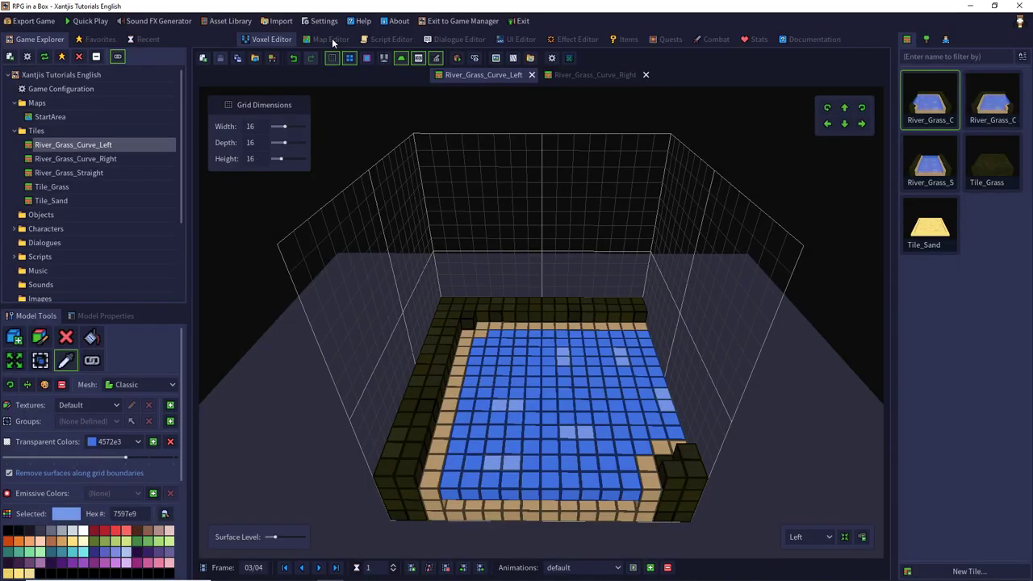
Step: Join the two river sections on StartArea with a rotated River_Grass_Curve_Left tile at (-2, 2, 0) and save the map
{"action": "left_click", "coordinate": [332, 39]}
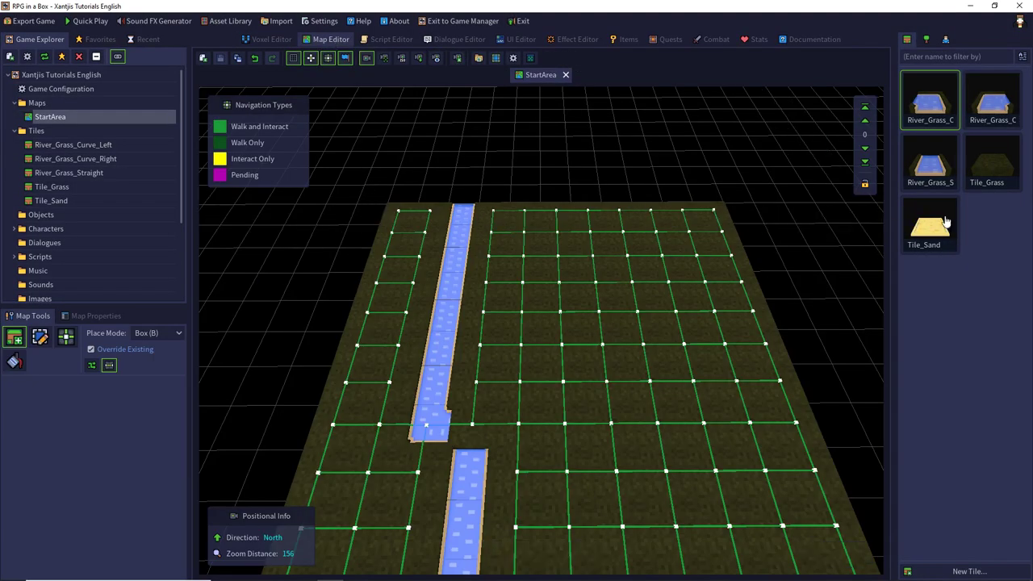
{"action": "left_click", "coordinate": [994, 105]}
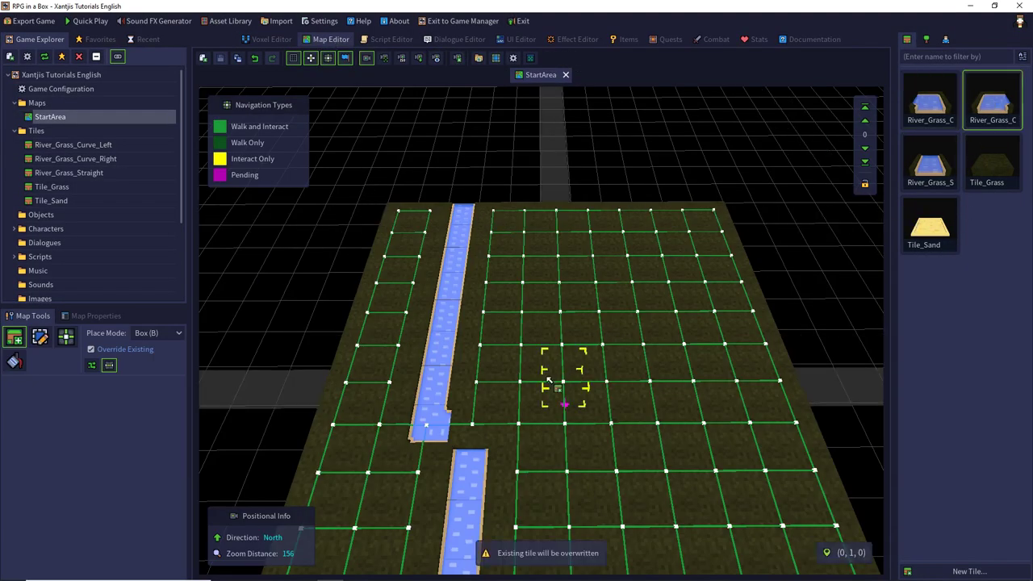
{"action": "left_click", "coordinate": [474, 427]}
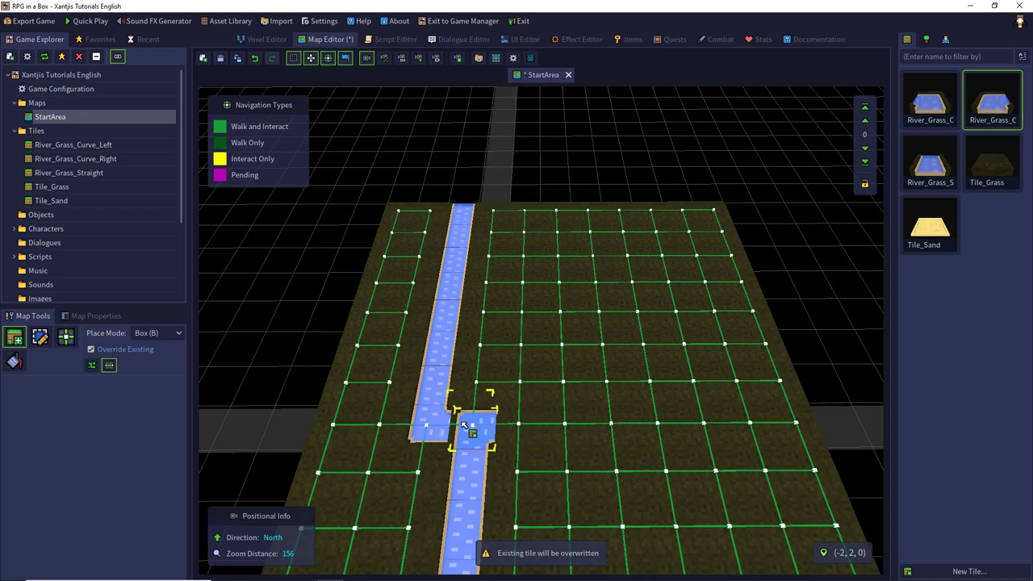
{"action": "left_click", "coordinate": [932, 113]}
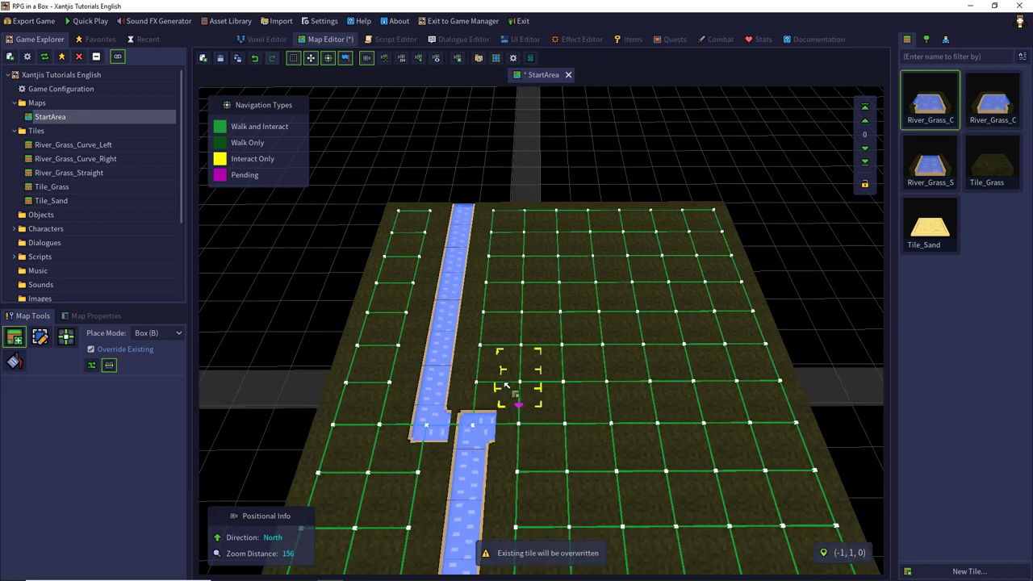
{"action": "left_click", "coordinate": [470, 434]}
{"action": "key", "text": "r"}
{"action": "key", "text": "r"}
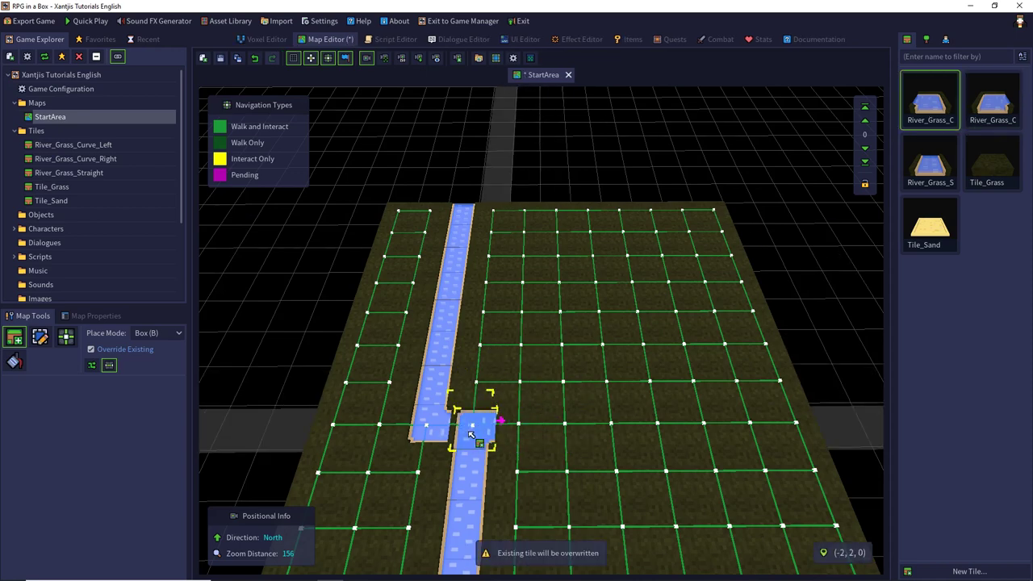
{"action": "key", "text": "r"}
{"action": "left_click", "coordinate": [470, 435]}
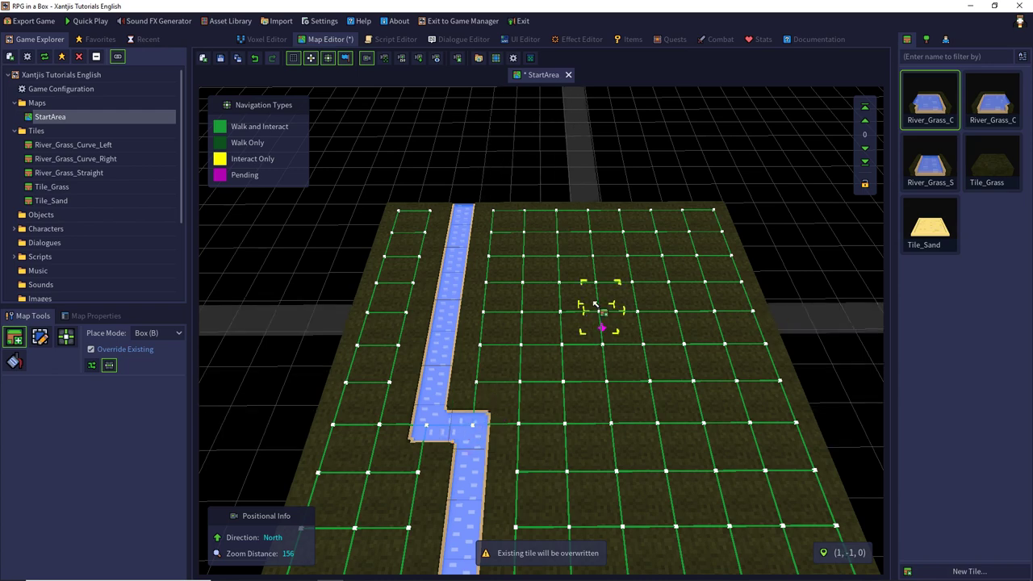
{"action": "left_click", "coordinate": [220, 58]}
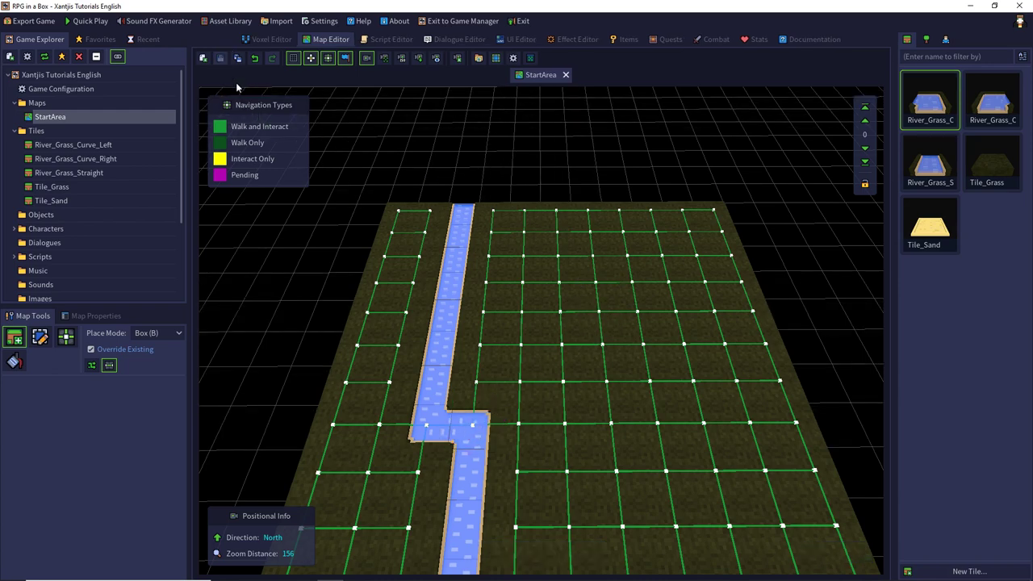
Step: Play-test the game, walking the character beside the river to check the water flow through both curves, and quit
{"action": "left_click", "coordinate": [91, 21]}
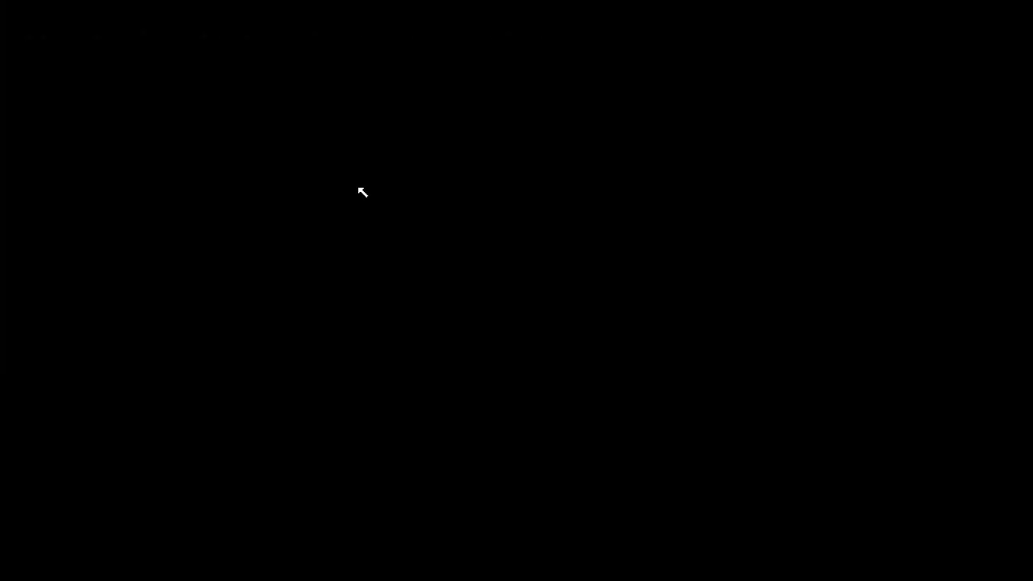
{"action": "left_click", "coordinate": [134, 121]}
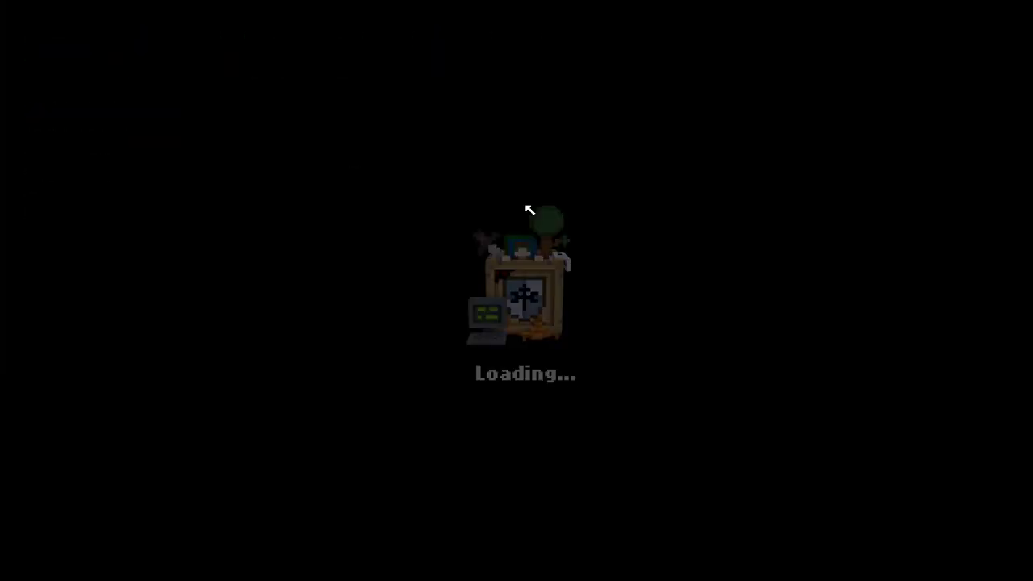
{"action": "key", "text": "s"}
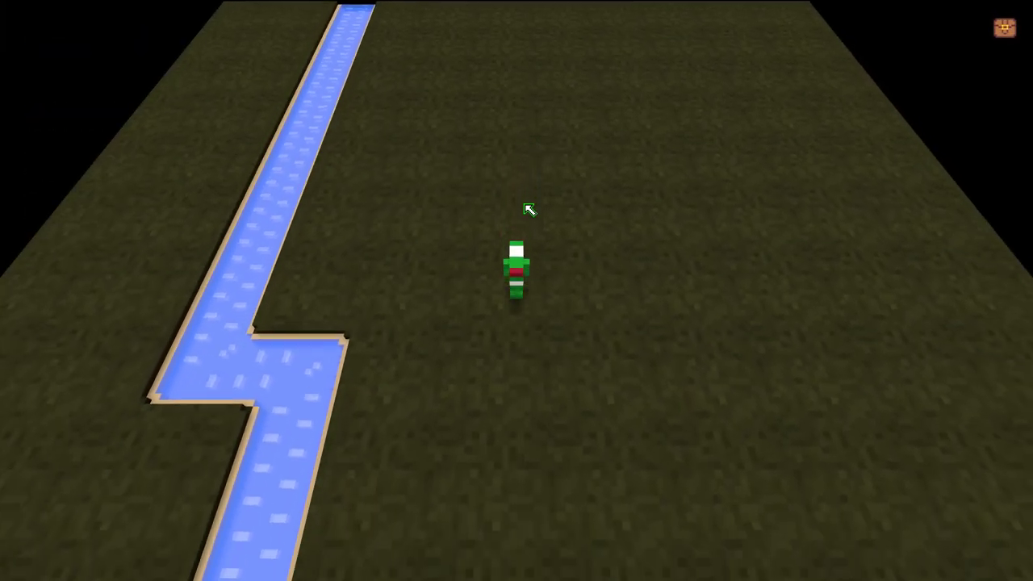
{"action": "key", "text": "a"}
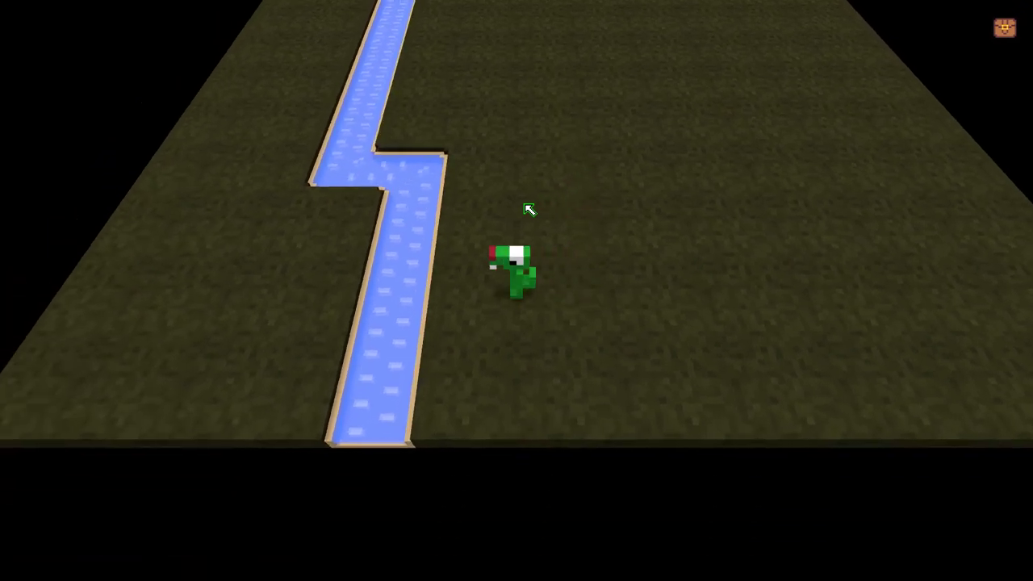
{"action": "key", "text": "w"}
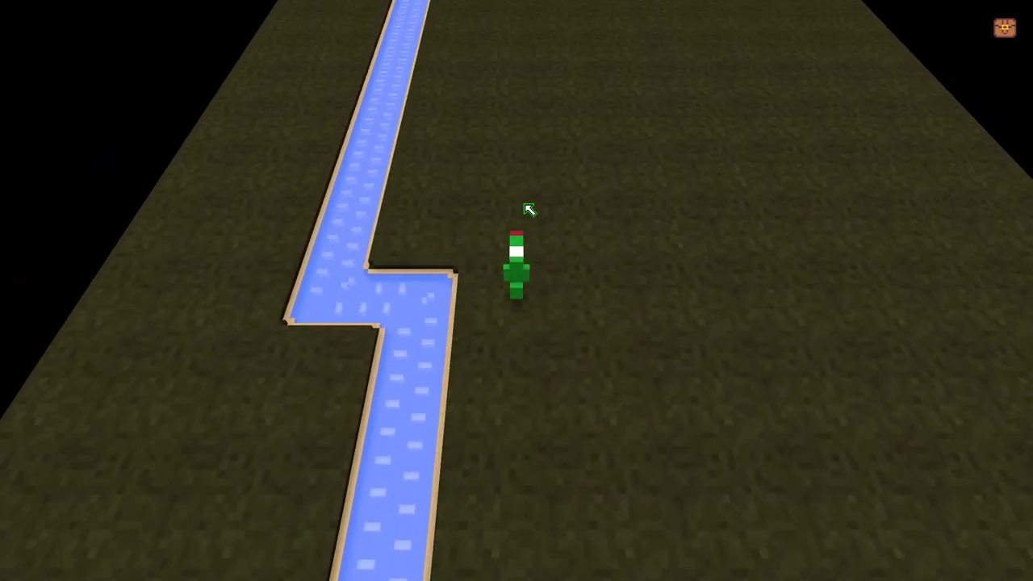
{"action": "key", "text": "Escape"}
{"action": "left_click", "coordinate": [81, 199]}
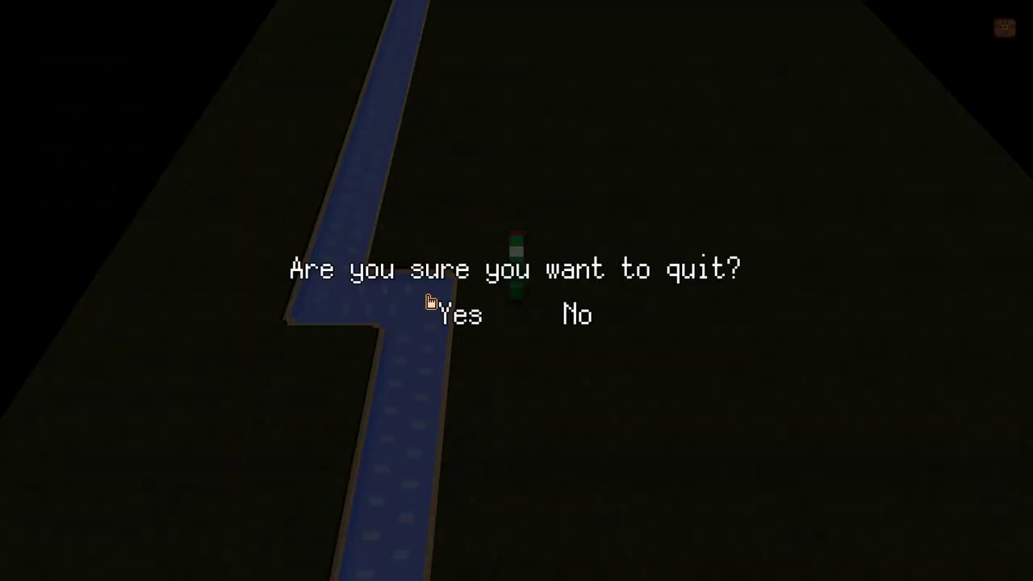
{"action": "left_click", "coordinate": [449, 313]}
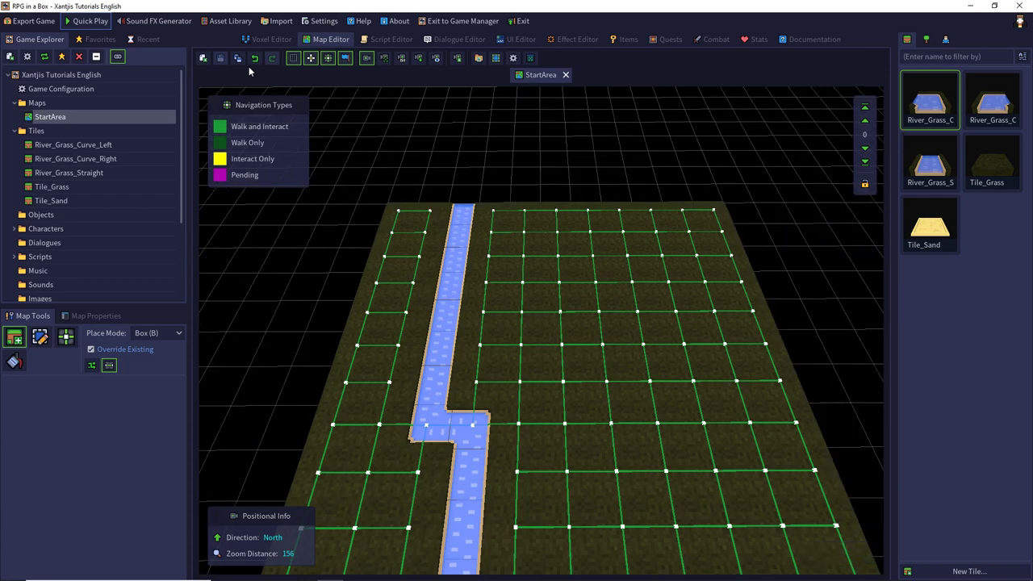
Step: Create an impassable tile resource named Block_Stone with a grid size of 16 x 16 x 16
{"action": "left_click", "coordinate": [202, 58]}
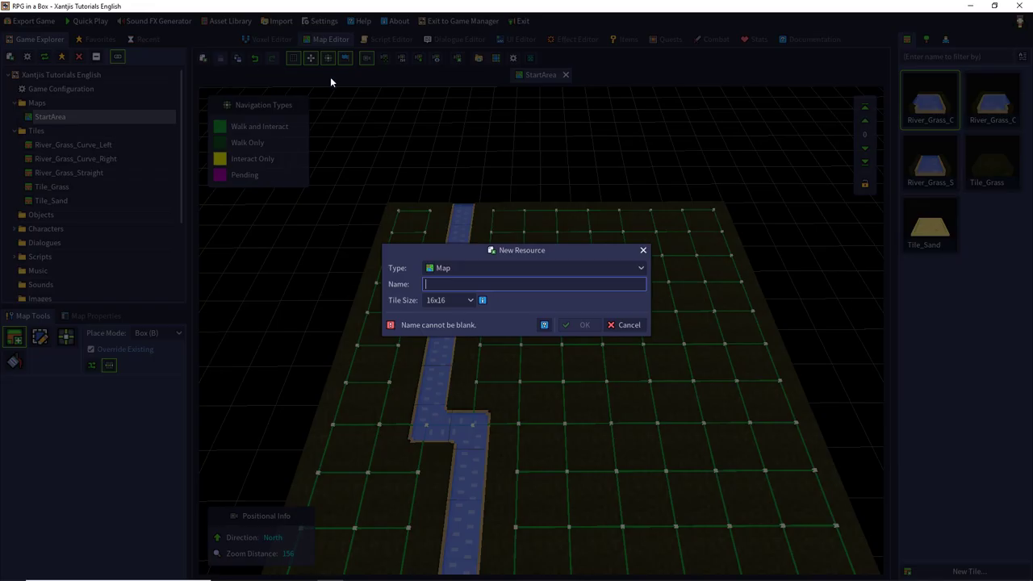
{"action": "left_click", "coordinate": [456, 268]}
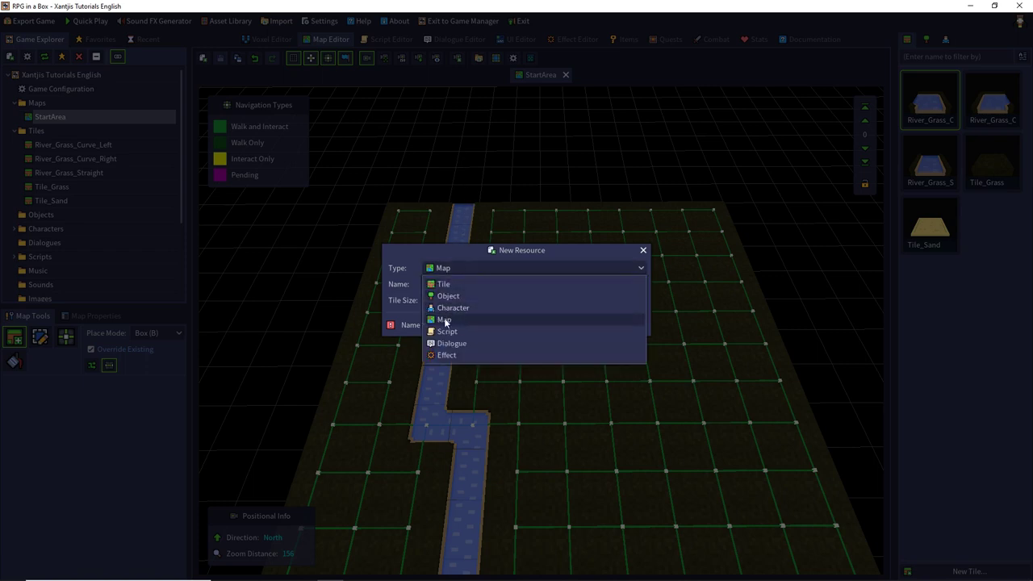
{"action": "left_click", "coordinate": [454, 284]}
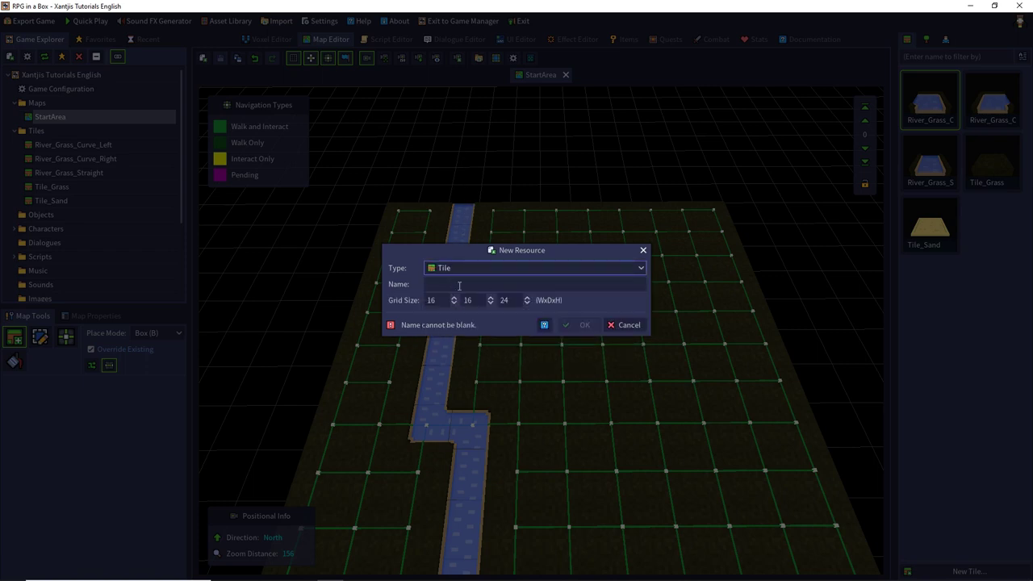
{"action": "type", "text": "Block_Stone"}
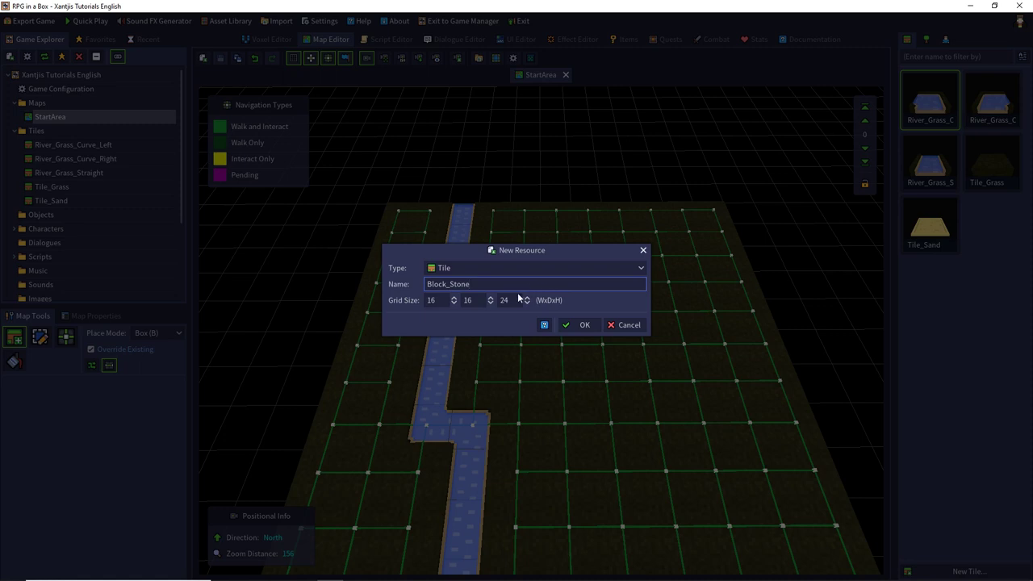
{"action": "left_click", "coordinate": [517, 299]}
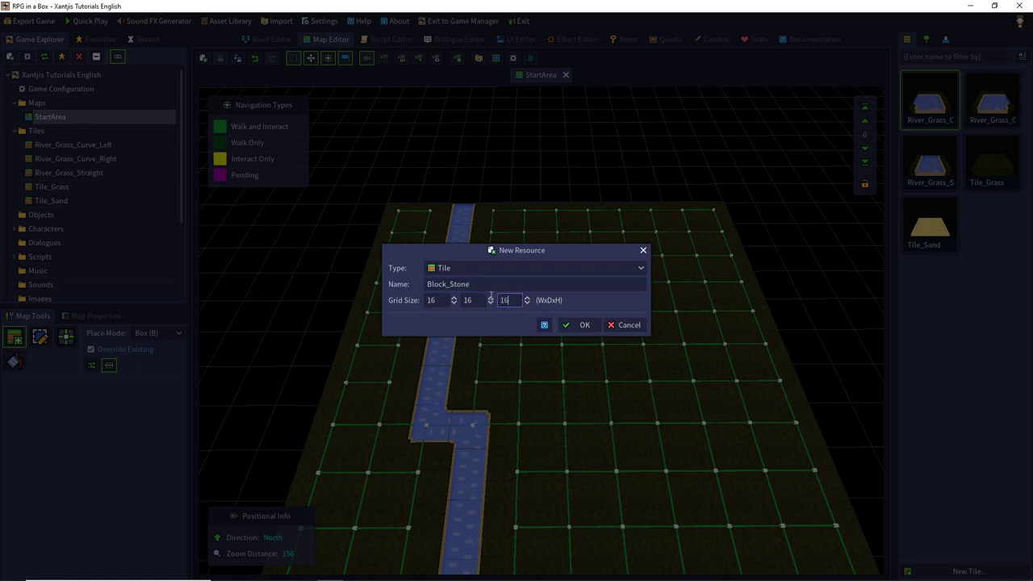
{"action": "left_click", "coordinate": [585, 326]}
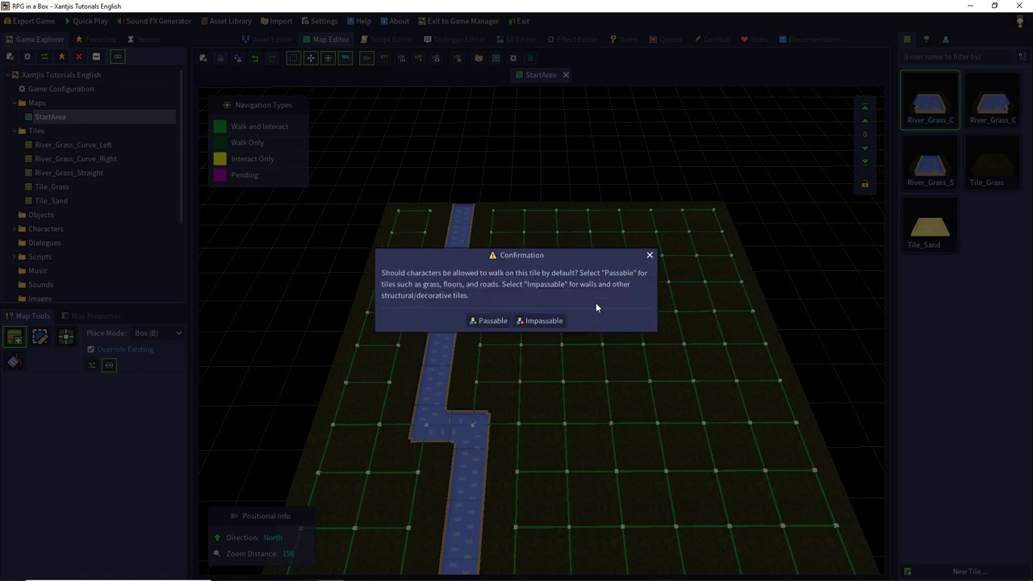
{"action": "left_click", "coordinate": [532, 321]}
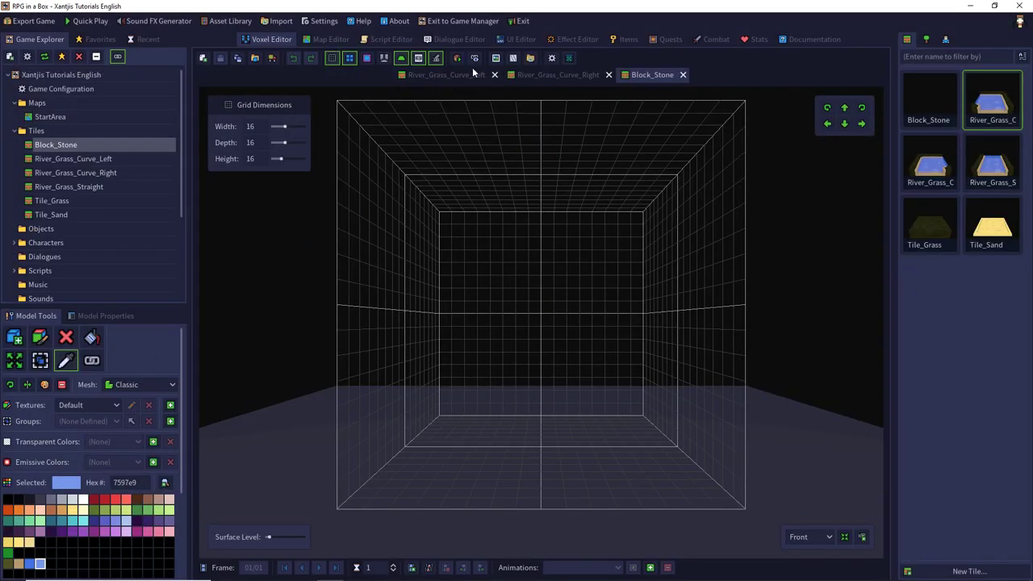
Step: Generate a noise-textured flat layer for Block_Stone with the Noise Generator, using base color 676565
{"action": "left_click", "coordinate": [513, 58]}
{"action": "left_click", "coordinate": [410, 246]}
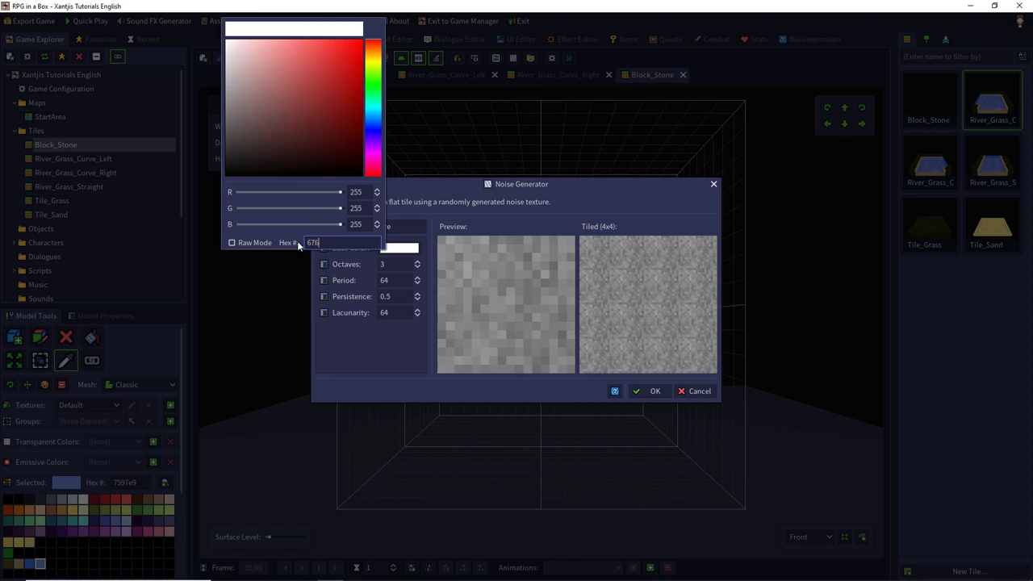
{"action": "type", "text": "676565"}
{"action": "key", "text": "Return"}
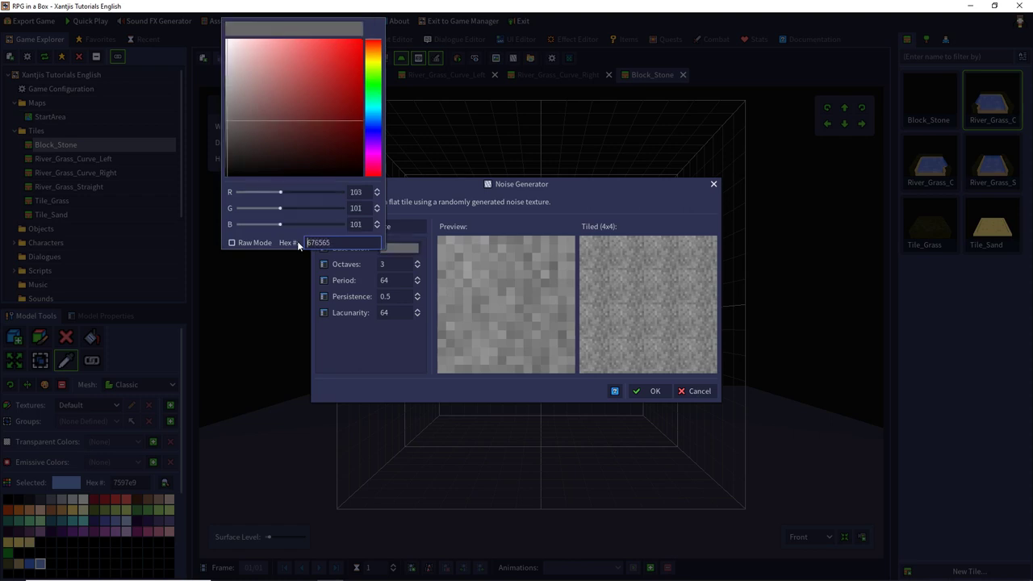
{"action": "left_click", "coordinate": [343, 347]}
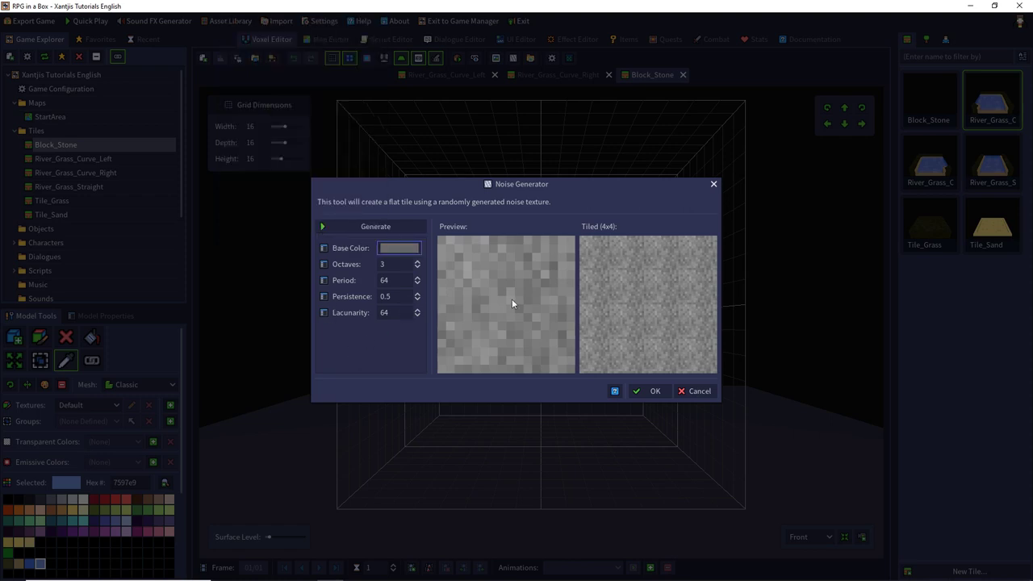
{"action": "left_click", "coordinate": [388, 226]}
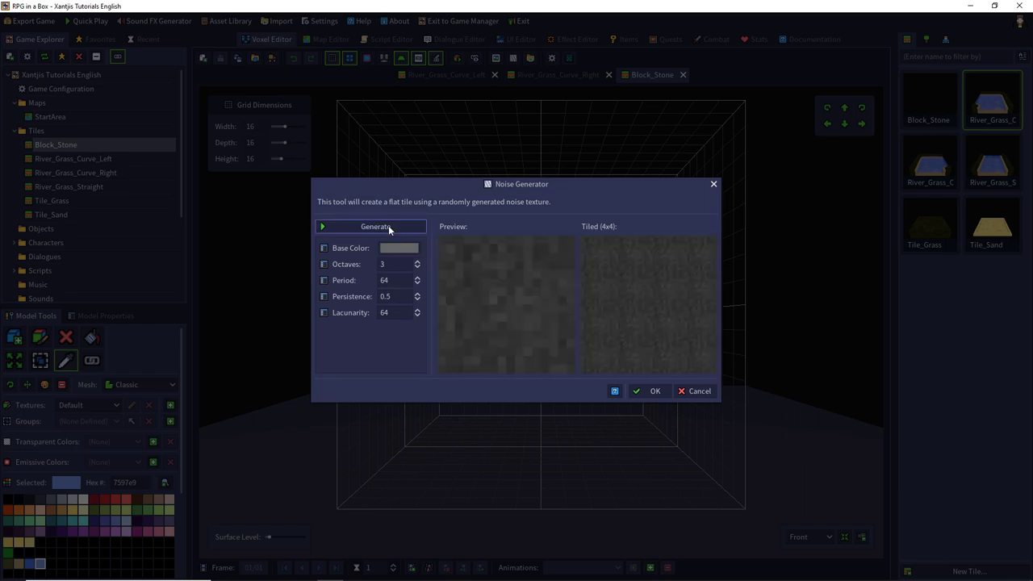
{"action": "left_click", "coordinate": [650, 392]}
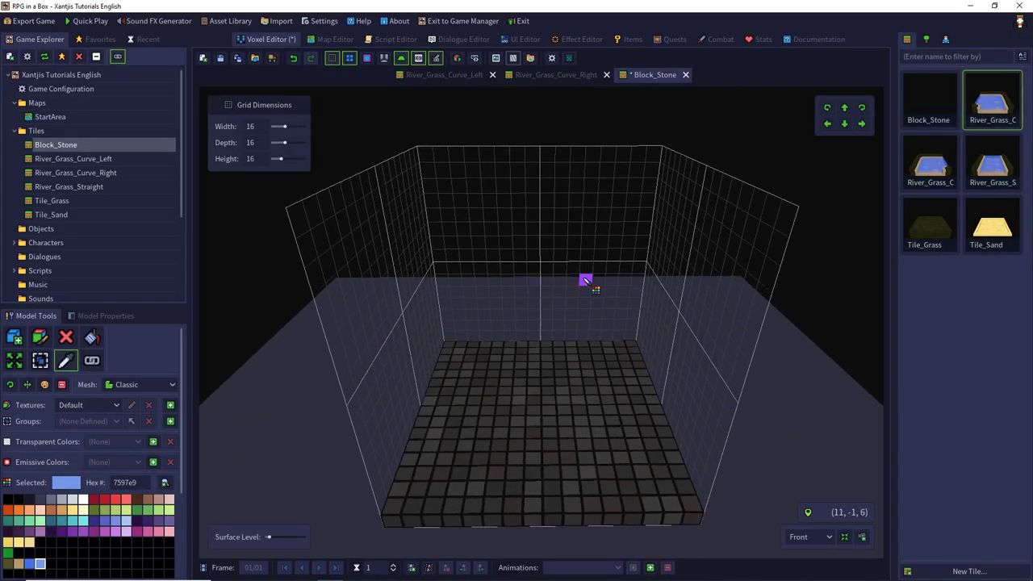
Step: Copy the stone layer of Block_Stone and stack the duplicate one voxel above the original
{"action": "key", "text": "ctrl+a"}
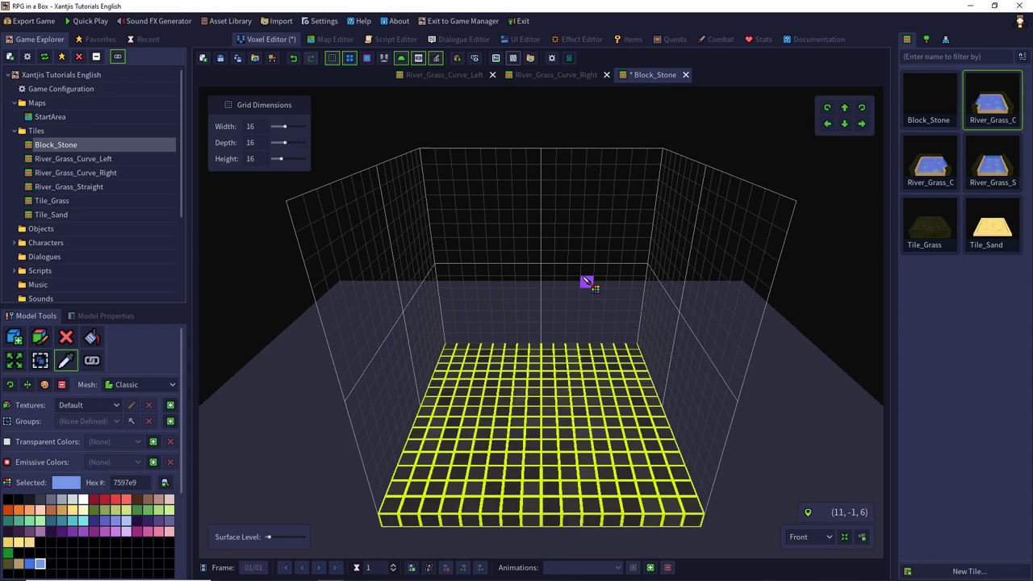
{"action": "key", "text": "ctrl+c"}
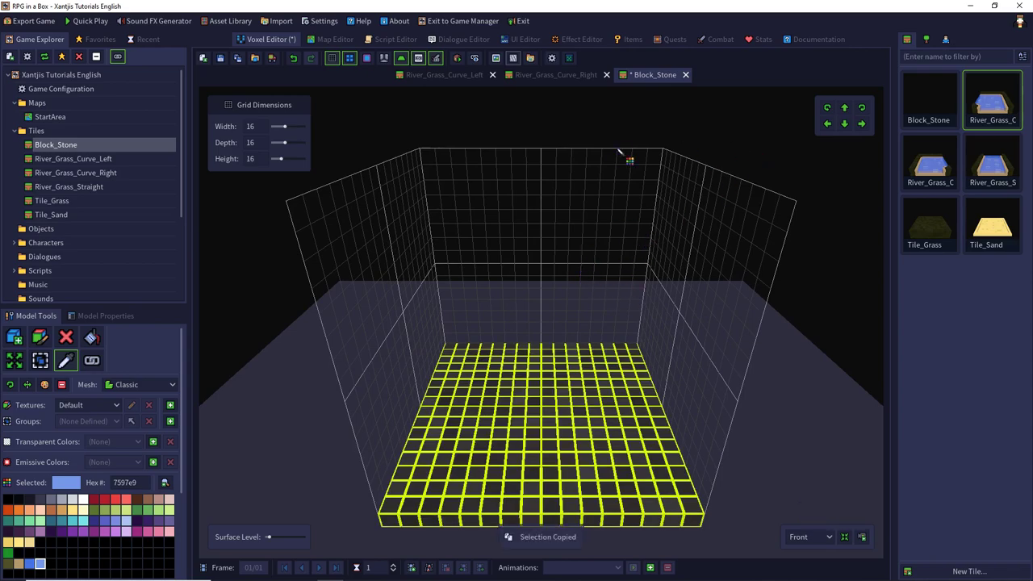
{"action": "middle_click_drag", "start_coordinate": [629, 175], "coordinate": [633, 201]}
{"action": "right_click_drag", "start_coordinate": [635, 203], "coordinate": [650, 230]}
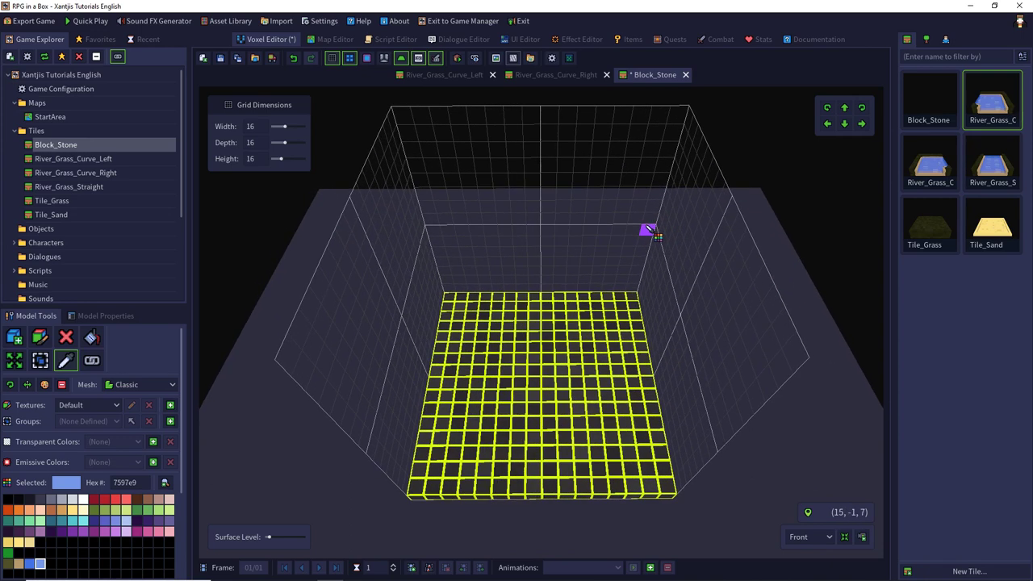
{"action": "key", "text": "ctrl+v"}
{"action": "right_click_drag", "start_coordinate": [754, 313], "coordinate": [763, 162]}
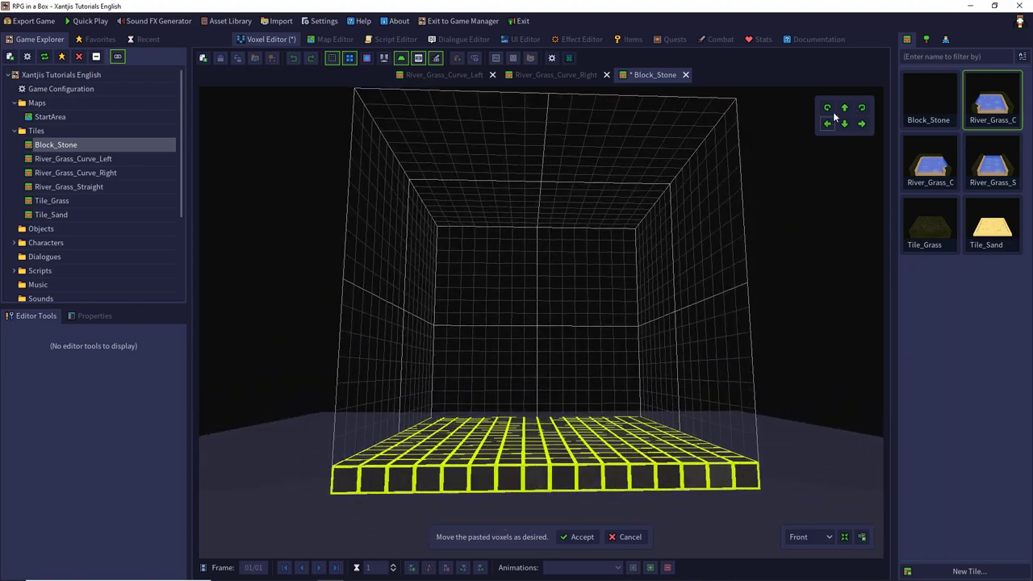
{"action": "left_click", "coordinate": [844, 108]}
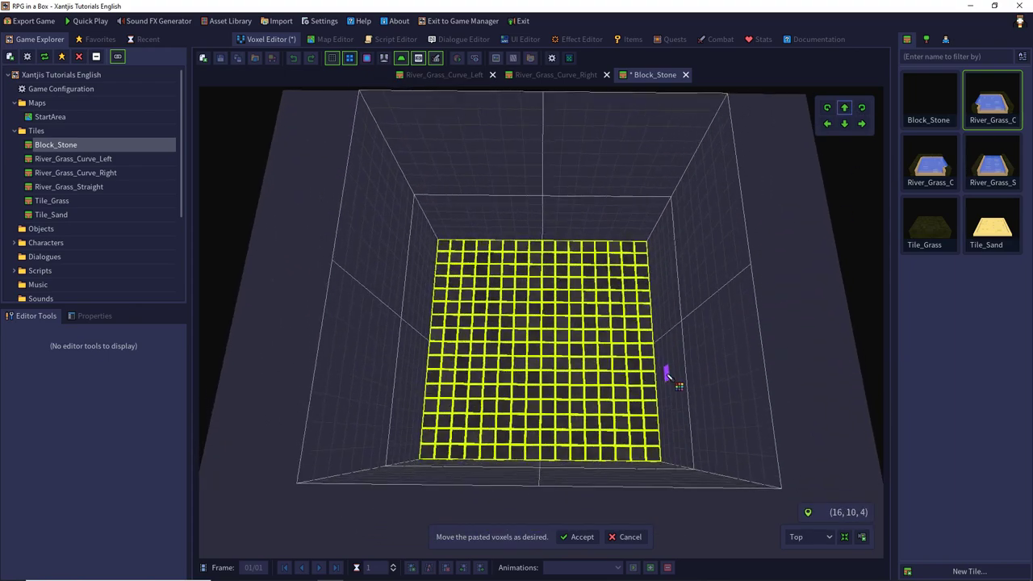
{"action": "right_click_drag", "start_coordinate": [694, 194], "coordinate": [688, 218]}
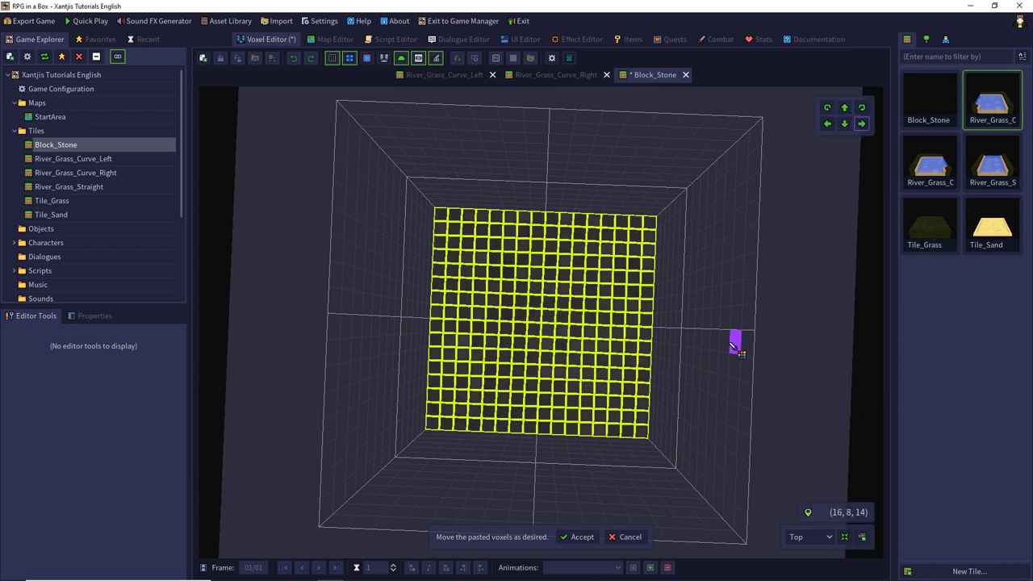
{"action": "right_click_drag", "start_coordinate": [734, 341], "coordinate": [734, 137]}
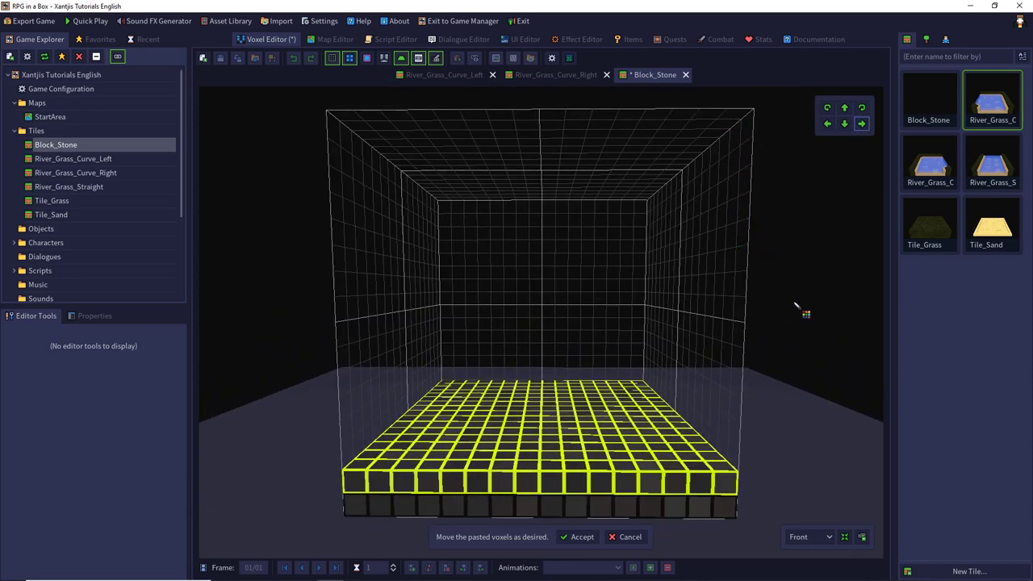
{"action": "left_click", "coordinate": [580, 536]}
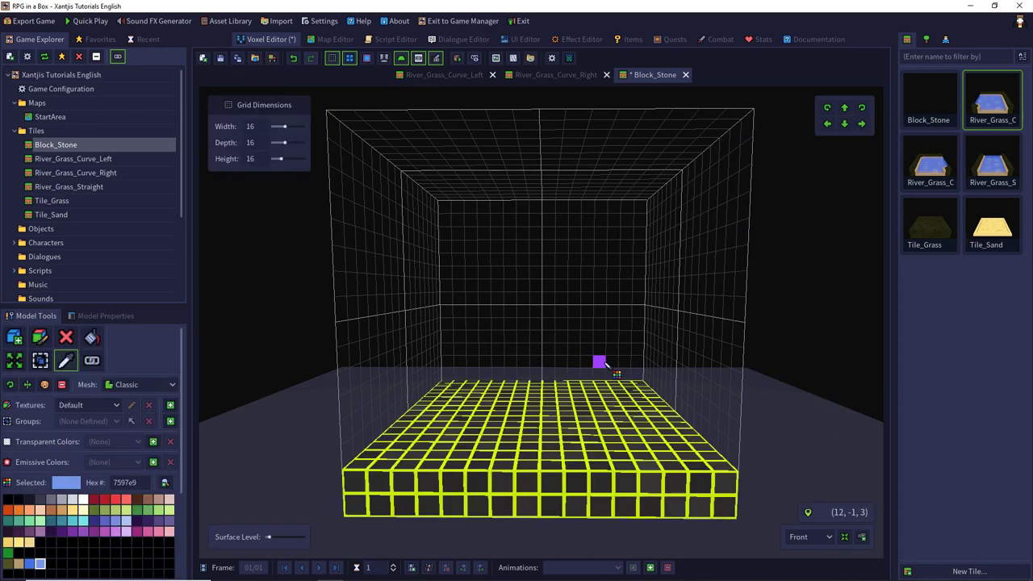
Step: Paste the two-layer slab and raise the copy two voxels so it sits on top of the existing slab
{"action": "key", "text": "ctrl+v"}
{"action": "left_click", "coordinate": [844, 108]}
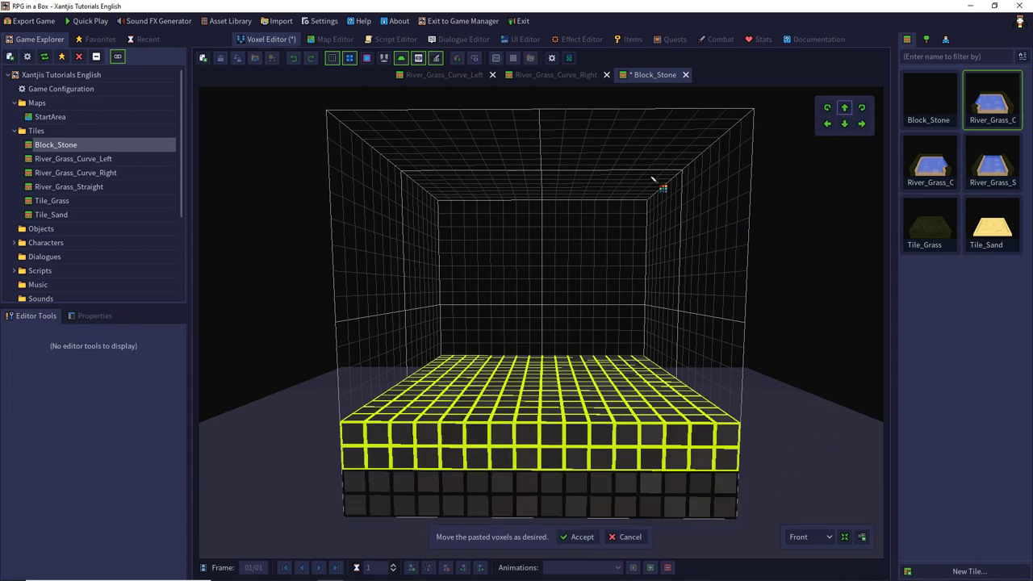
{"action": "left_click", "coordinate": [860, 126]}
{"action": "left_click", "coordinate": [860, 126]}
{"action": "left_click", "coordinate": [860, 126]}
{"action": "left_click", "coordinate": [860, 125]}
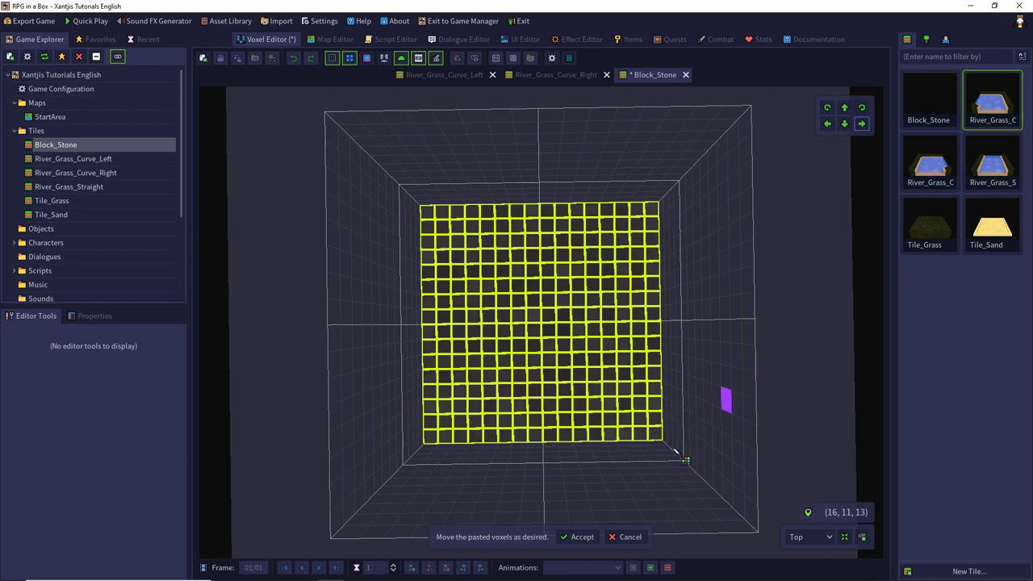
{"action": "left_click", "coordinate": [583, 535]}
Step: Paste the four-layer stone slab and stack the copy on top to make the block eight voxels tall
{"action": "right_click_drag", "start_coordinate": [657, 450], "coordinate": [674, 205]}
{"action": "key", "text": "ctrl+v"}
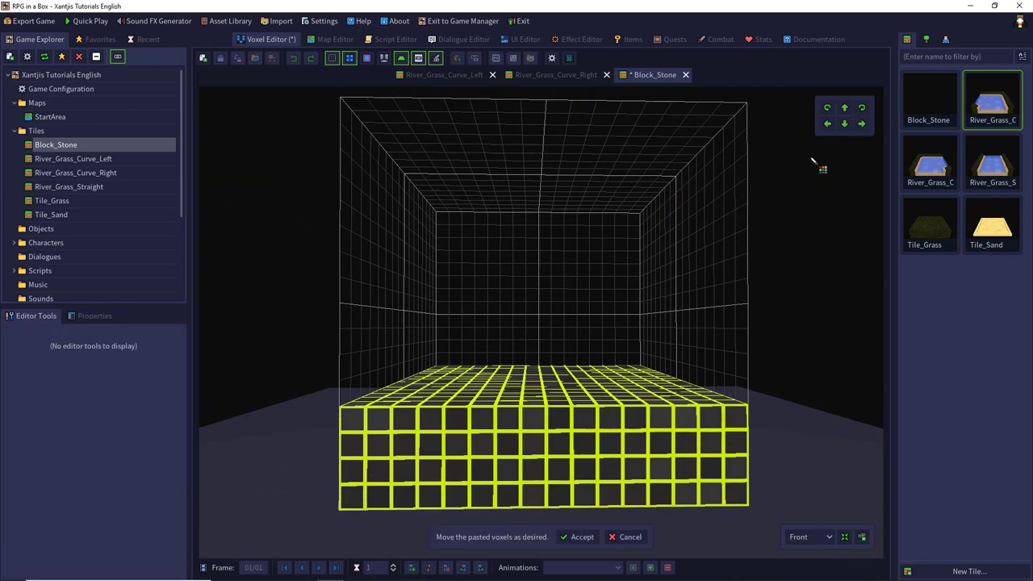
{"action": "left_click", "coordinate": [844, 108]}
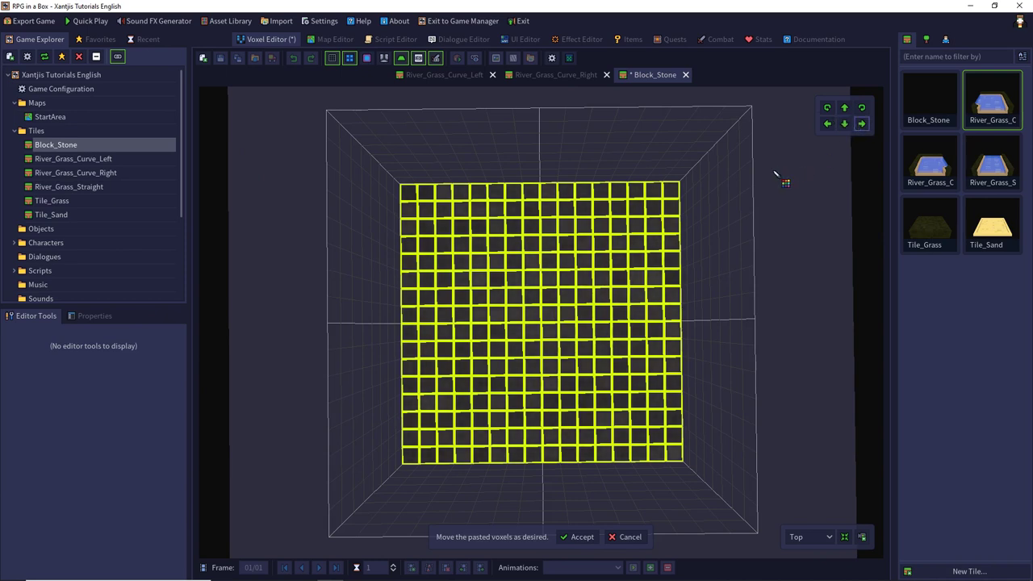
{"action": "middle_click_drag", "start_coordinate": [624, 386], "coordinate": [645, 191]}
Step: Copy all eight stone layers and raise the pasted copy eight voxels to fill the 16-voxel-high grid
{"action": "key", "text": "ctrl+a"}
{"action": "key", "text": "ctrl+c"}
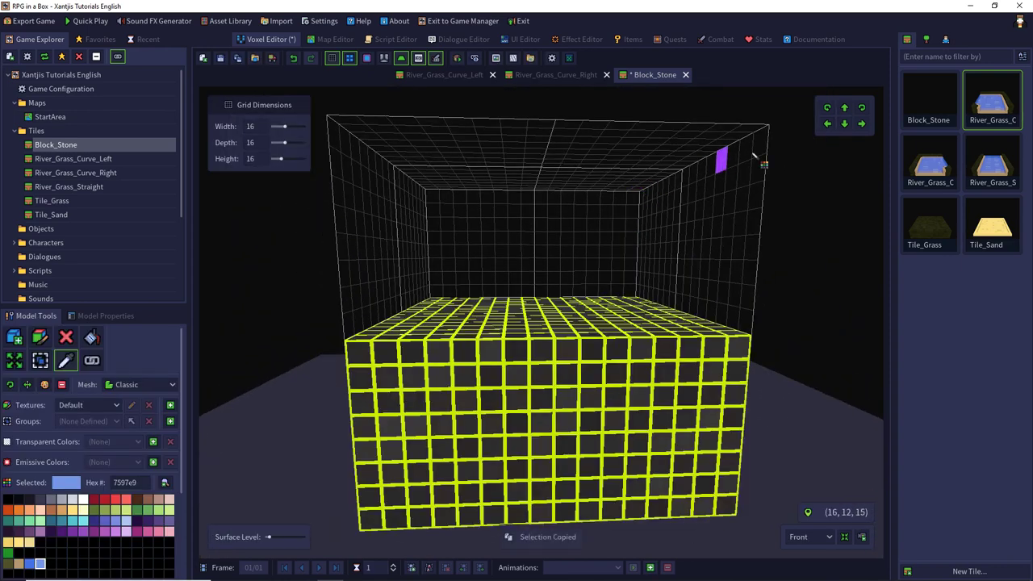
{"action": "key", "text": "ctrl+v"}
{"action": "left_click", "coordinate": [847, 110]}
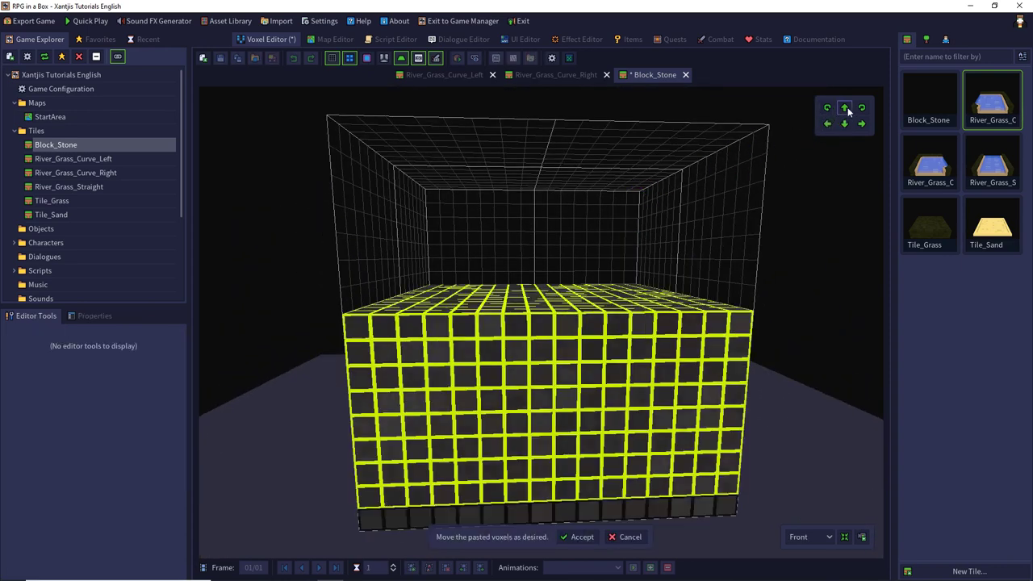
{"action": "left_click", "coordinate": [847, 110]}
{"action": "left_click", "coordinate": [848, 110]}
{"action": "left_click", "coordinate": [847, 110]}
{"action": "left_click", "coordinate": [847, 110]}
{"action": "left_click", "coordinate": [847, 110]}
{"action": "left_click", "coordinate": [845, 108]}
{"action": "left_click", "coordinate": [845, 108]}
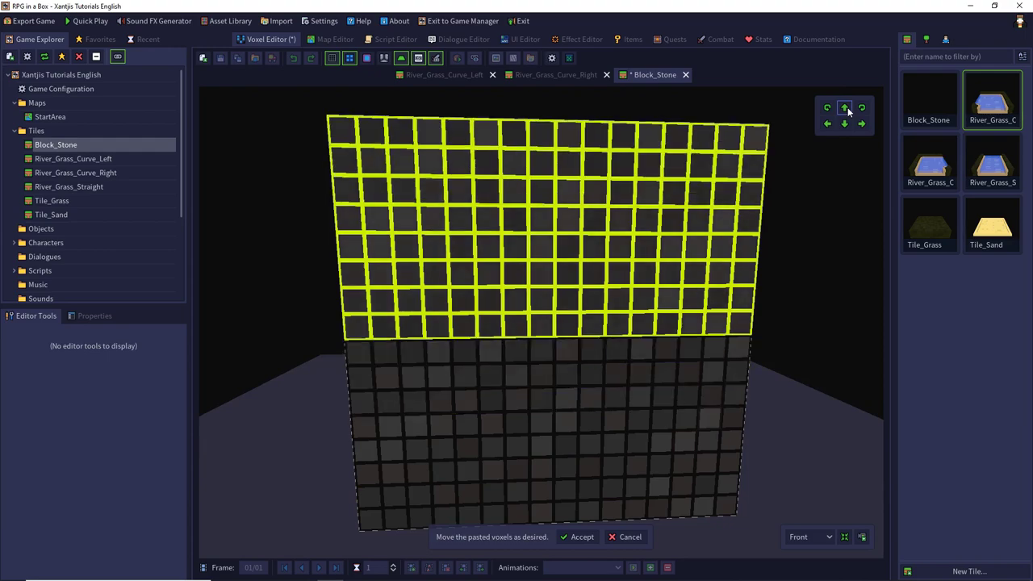
{"action": "middle_click_drag", "start_coordinate": [768, 188], "coordinate": [768, 322]}
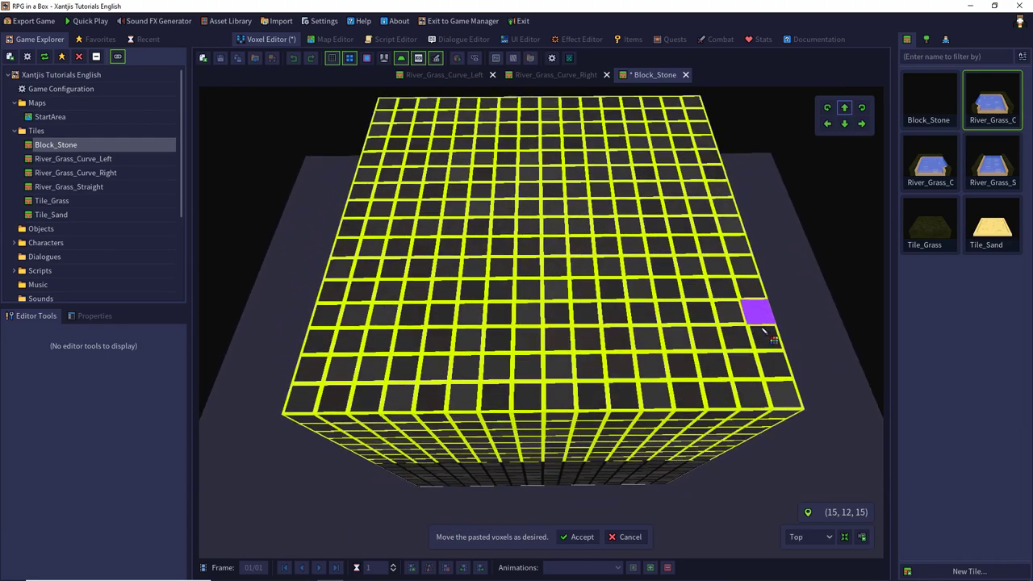
{"action": "left_click", "coordinate": [578, 537]}
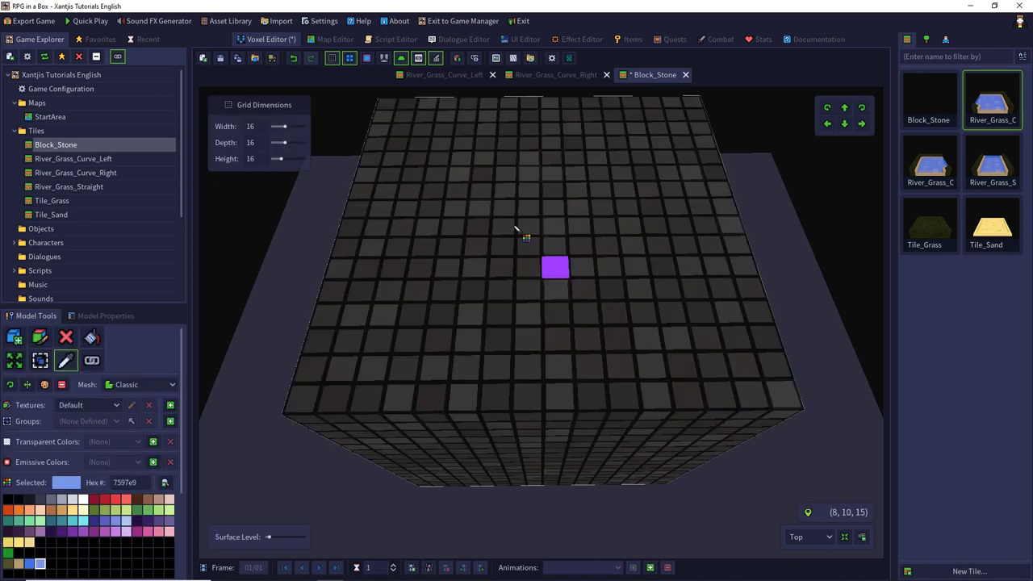
Step: Save Block_Stone and save a copy of it as a new tile named Bridge_Stone
{"action": "left_click", "coordinate": [221, 58]}
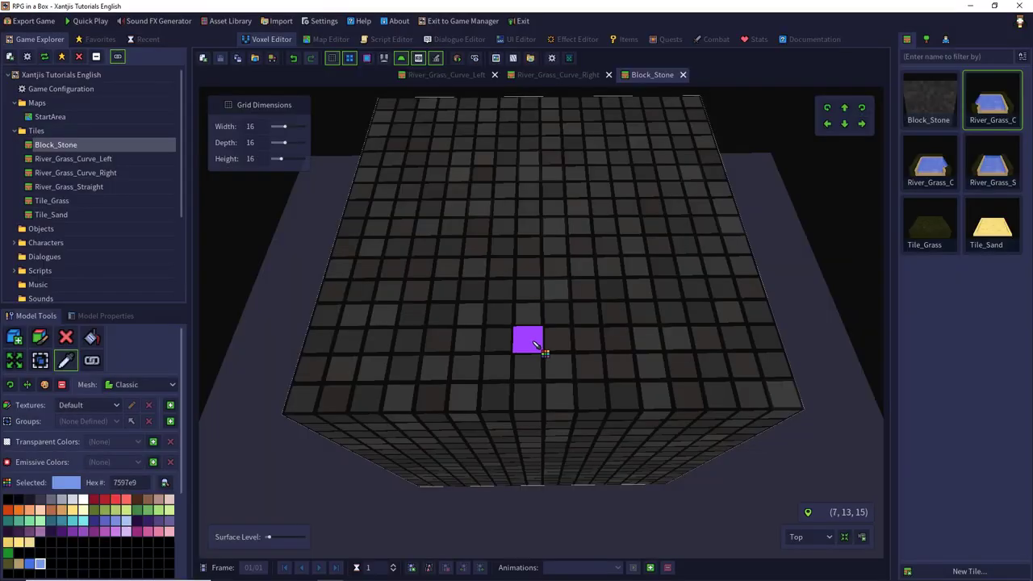
{"action": "left_click", "coordinate": [238, 59]}
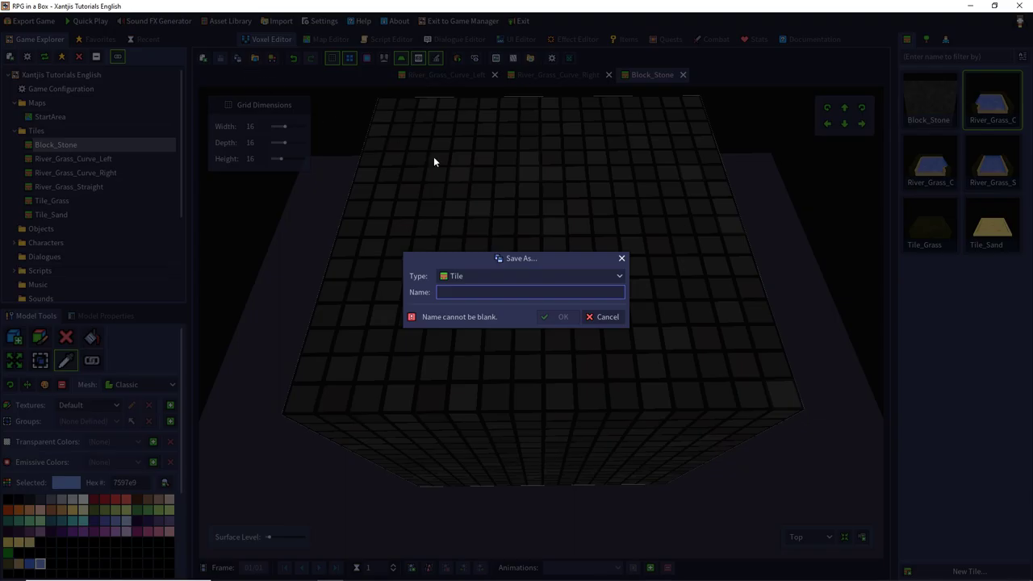
{"action": "type", "text": "Bri"}
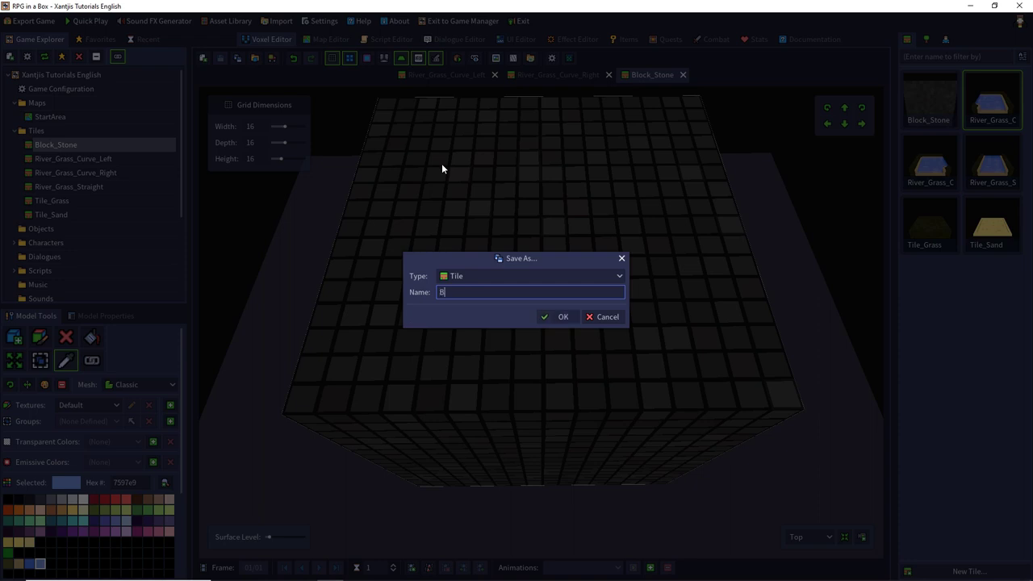
{"action": "type", "text": "dge_Stone"}
{"action": "key", "text": "Return"}
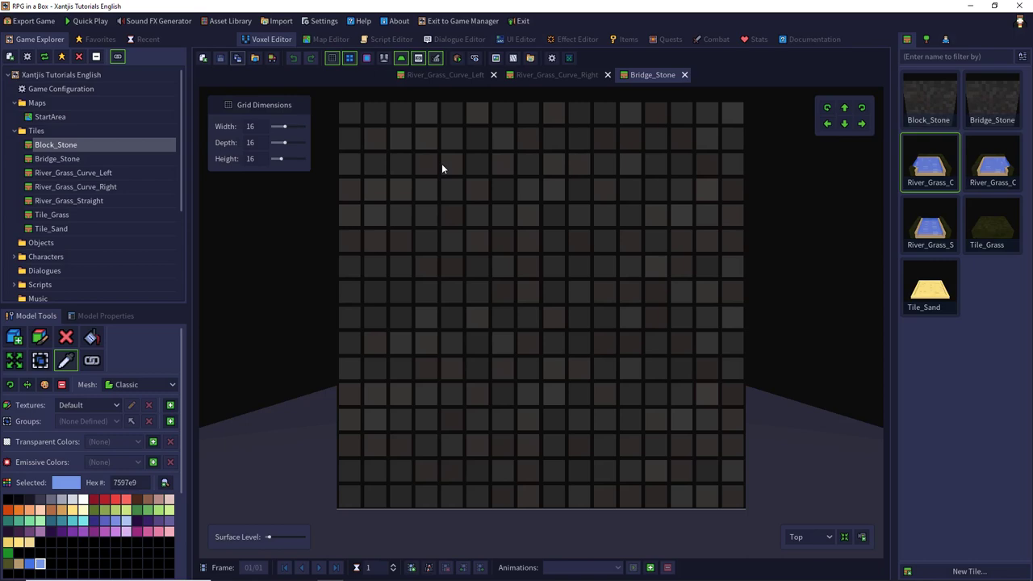
Step: Carve Bridge_Stone's underside by erasing both outer bottom edges and a central channel two voxels high, leaving two narrow feet along its depth
{"action": "left_click", "coordinate": [65, 337]}
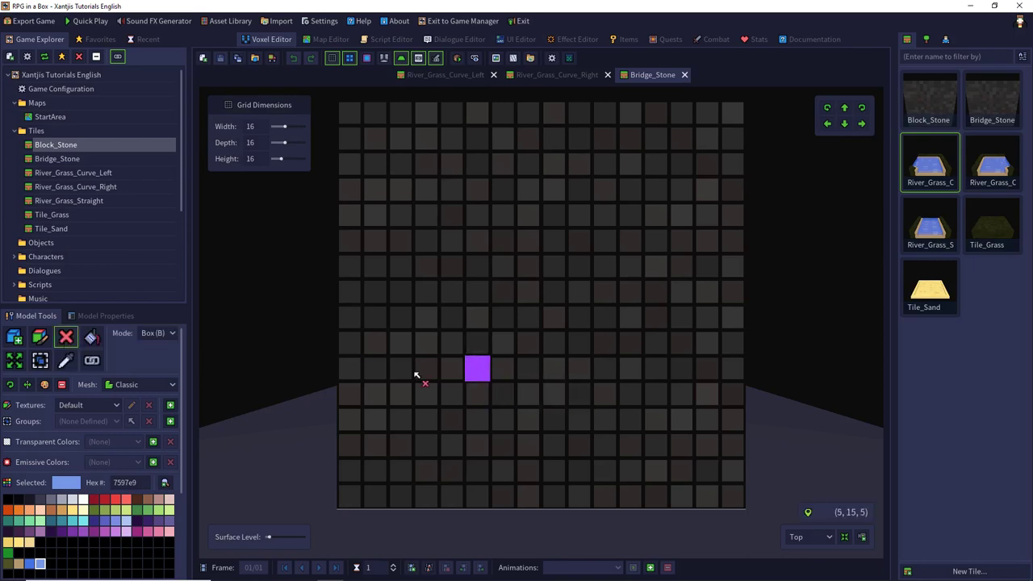
{"action": "middle_click_drag", "start_coordinate": [416, 374], "coordinate": [474, 306]}
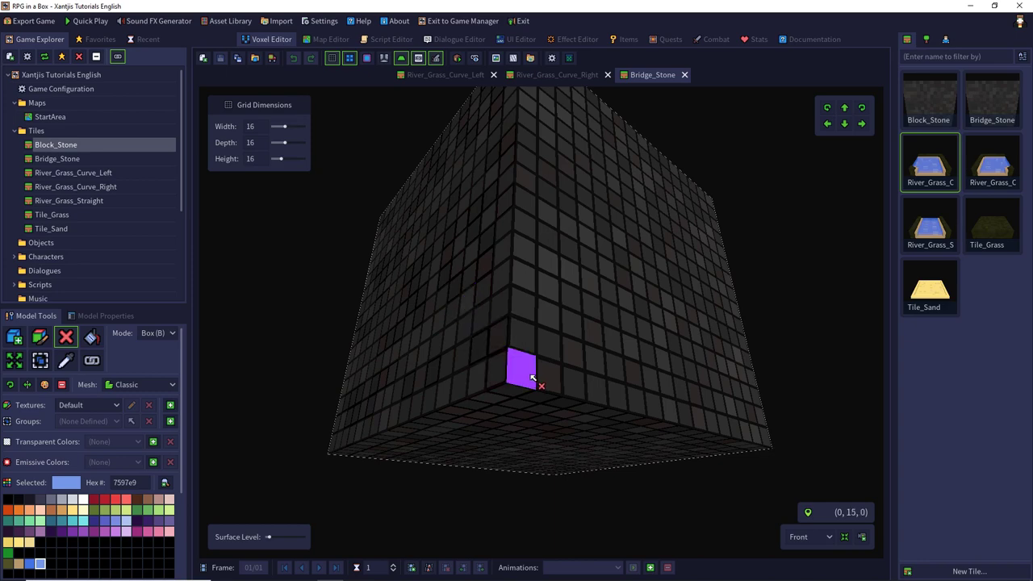
{"action": "left_click_drag", "start_coordinate": [532, 377], "coordinate": [334, 446]}
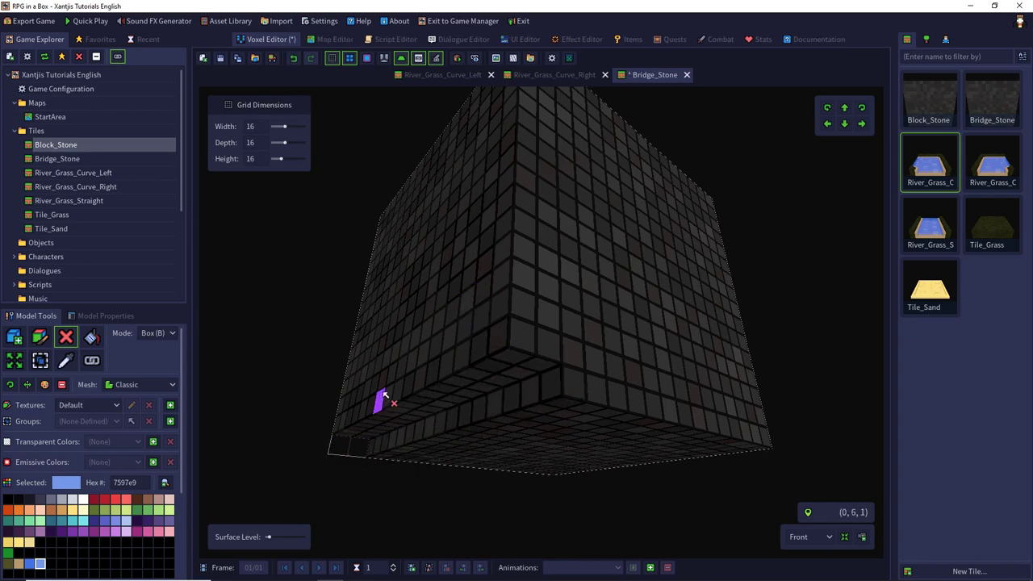
{"action": "right_click_drag", "start_coordinate": [384, 393], "coordinate": [379, 322]}
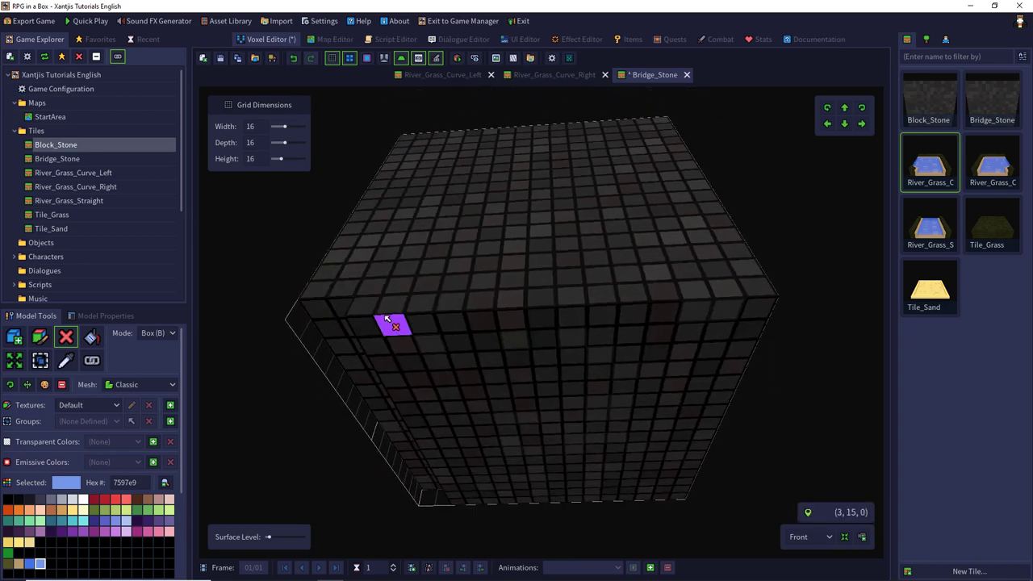
{"action": "mouse_move", "coordinate": [461, 357]}
{"action": "left_mouse_down"}
{"action": "mouse_move", "coordinate": [502, 387]}
{"action": "mouse_move", "coordinate": [622, 513]}
{"action": "left_mouse_up"}
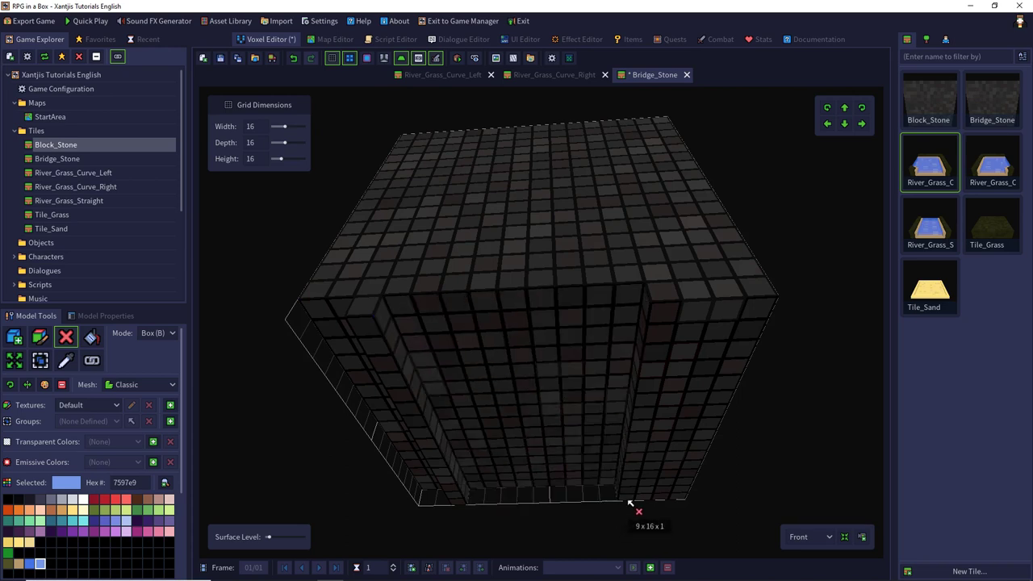
{"action": "mouse_move", "coordinate": [727, 325]}
{"action": "left_mouse_down"}
{"action": "mouse_move", "coordinate": [697, 508]}
{"action": "mouse_move", "coordinate": [676, 493]}
{"action": "left_mouse_up"}
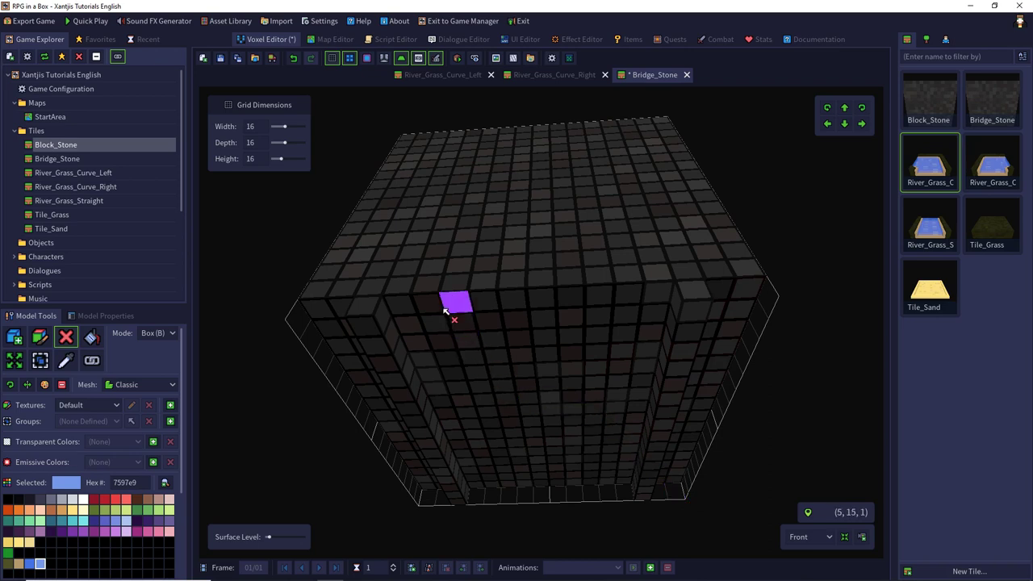
{"action": "mouse_move", "coordinate": [433, 301]}
{"action": "left_mouse_down"}
{"action": "mouse_move", "coordinate": [557, 392]}
{"action": "mouse_move", "coordinate": [613, 454]}
{"action": "mouse_move", "coordinate": [608, 490]}
{"action": "left_mouse_up"}
Step: Erase a one-voxel-thick layer from the left and right sides of the bridge, keeping a low ledge at the base
{"action": "middle_click_drag", "start_coordinate": [522, 177], "coordinate": [538, 269]}
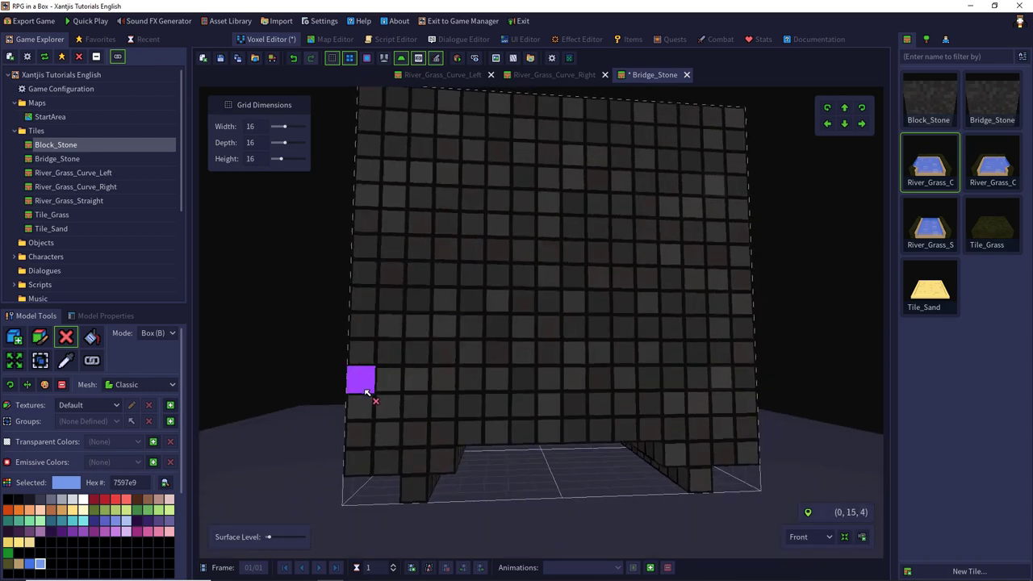
{"action": "mouse_move", "coordinate": [367, 393]}
{"action": "middle_mouse_down"}
{"action": "mouse_move", "coordinate": [427, 374]}
{"action": "mouse_move", "coordinate": [517, 391]}
{"action": "middle_mouse_up"}
{"action": "mouse_move", "coordinate": [557, 423]}
{"action": "left_mouse_down"}
{"action": "mouse_move", "coordinate": [345, 187]}
{"action": "mouse_move", "coordinate": [340, 167]}
{"action": "mouse_move", "coordinate": [348, 172]}
{"action": "left_mouse_up"}
{"action": "middle_click_drag", "start_coordinate": [347, 172], "coordinate": [381, 295]}
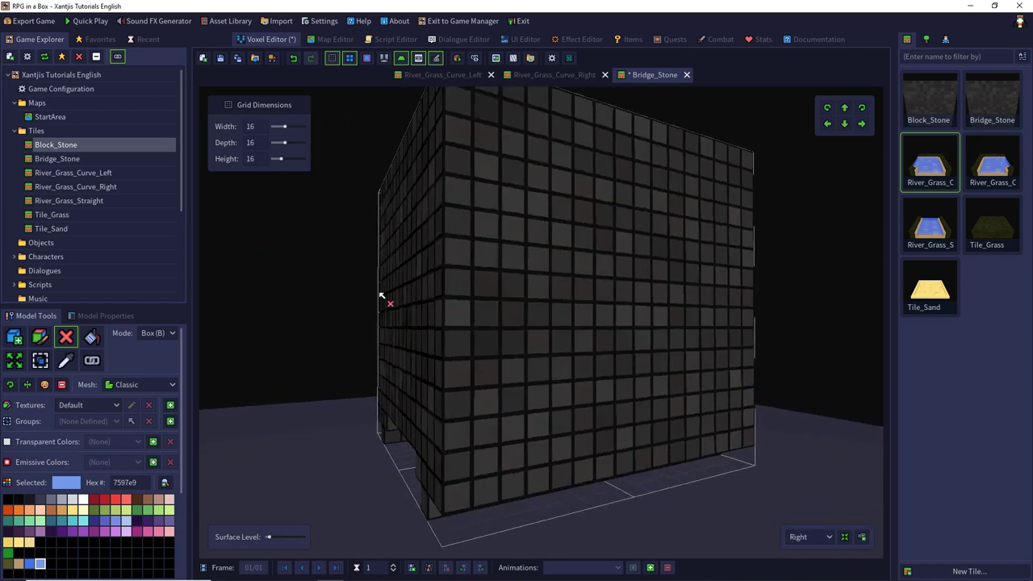
{"action": "mouse_move", "coordinate": [460, 432]}
{"action": "left_mouse_down"}
{"action": "mouse_move", "coordinate": [711, 216]}
{"action": "mouse_move", "coordinate": [741, 154]}
{"action": "mouse_move", "coordinate": [750, 164]}
{"action": "left_mouse_up"}
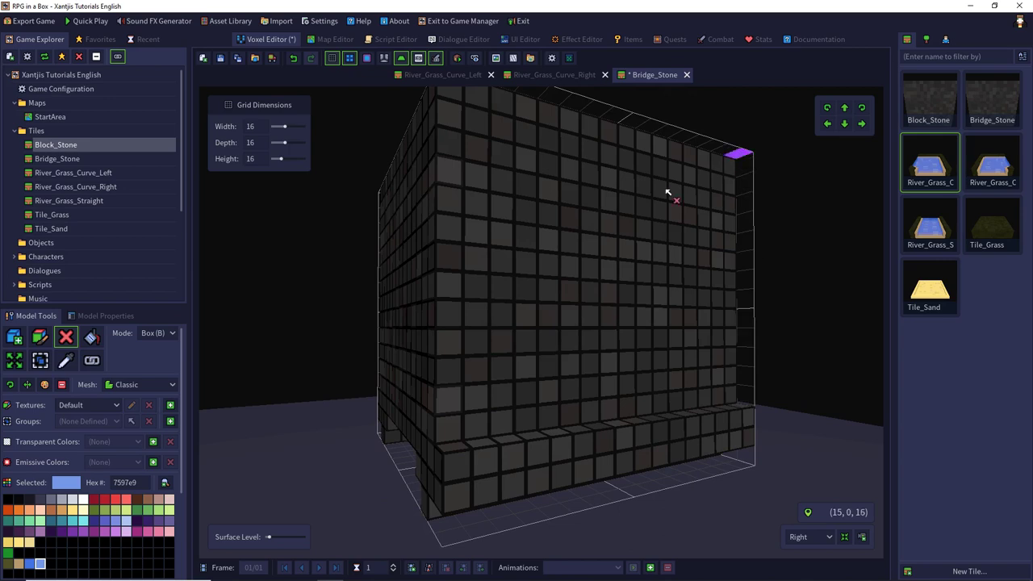
Step: Erase the outermost voxel layer of the front face, from height 4 up near both ends and height 5 up in the middle
{"action": "right_click_drag", "start_coordinate": [427, 256], "coordinate": [545, 263]}
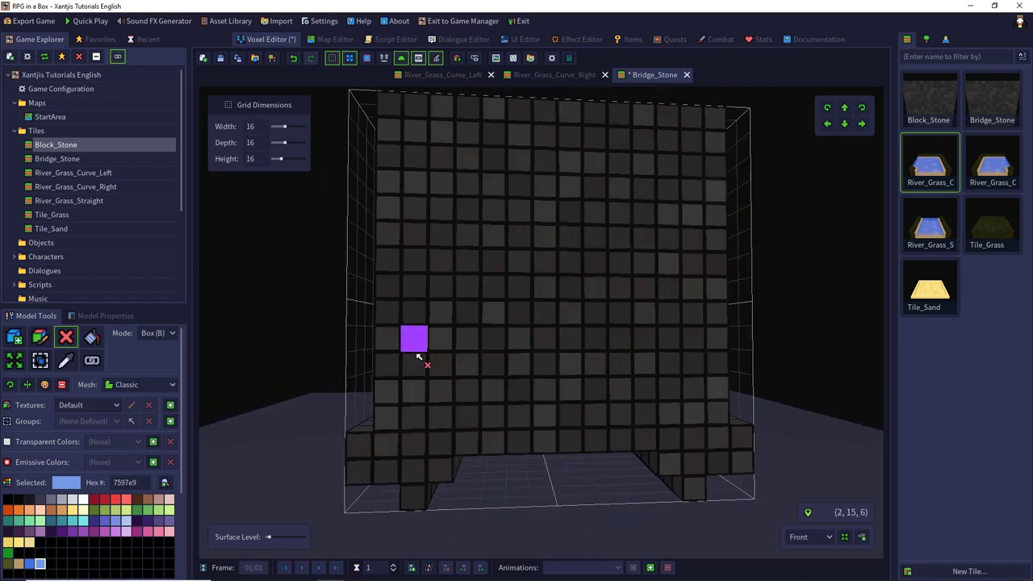
{"action": "left_click_drag", "start_coordinate": [390, 387], "coordinate": [449, 116]}
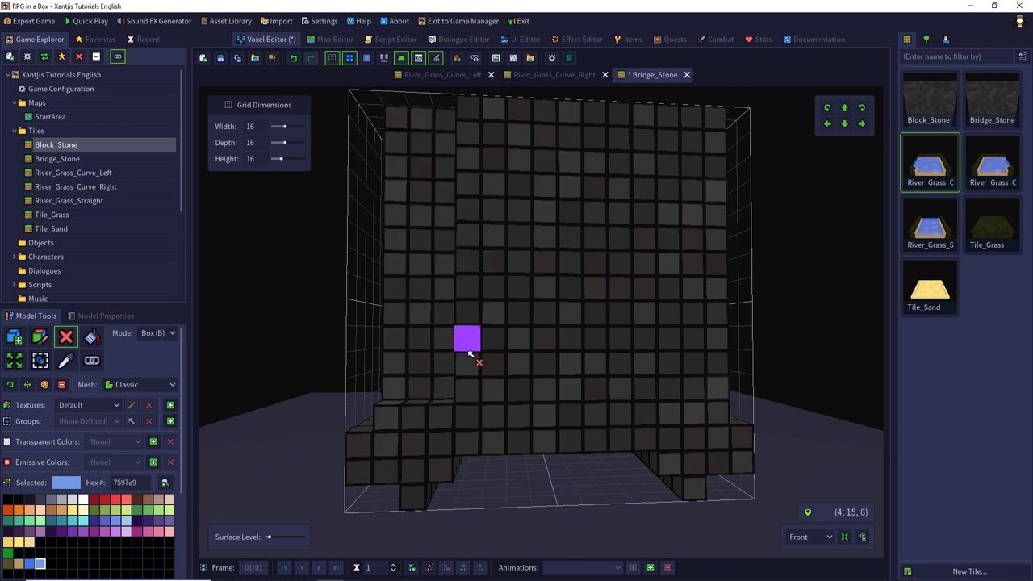
{"action": "mouse_move", "coordinate": [473, 369]}
{"action": "left_mouse_down"}
{"action": "mouse_move", "coordinate": [672, 190]}
{"action": "mouse_move", "coordinate": [715, 115]}
{"action": "left_mouse_up"}
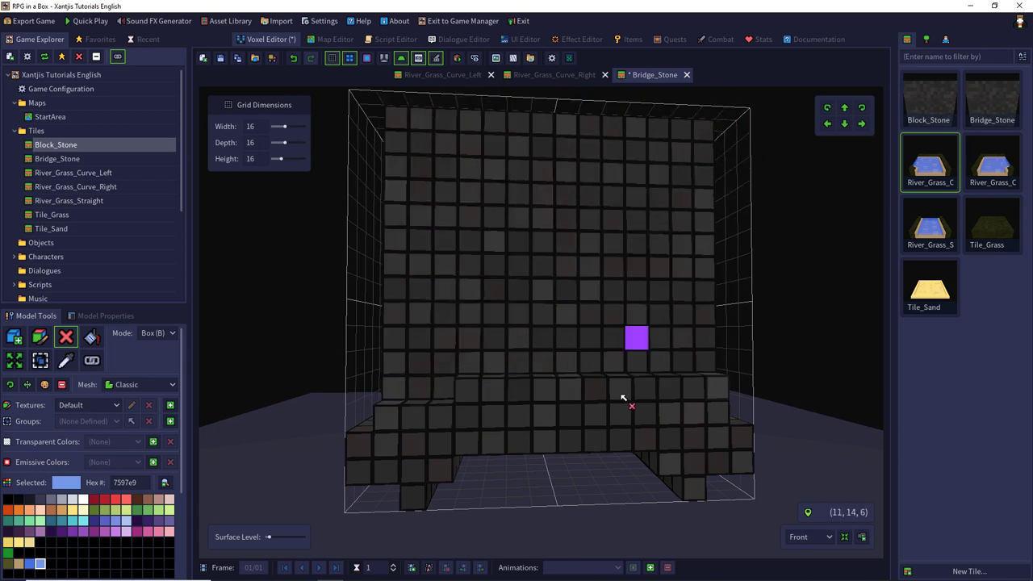
{"action": "left_click_drag", "start_coordinate": [661, 389], "coordinate": [715, 388]}
Step: Cut the bridge block down to a low deck, leaving stepped ledges descending along its left and right sides
{"action": "middle_click_drag", "start_coordinate": [468, 289], "coordinate": [608, 436]}
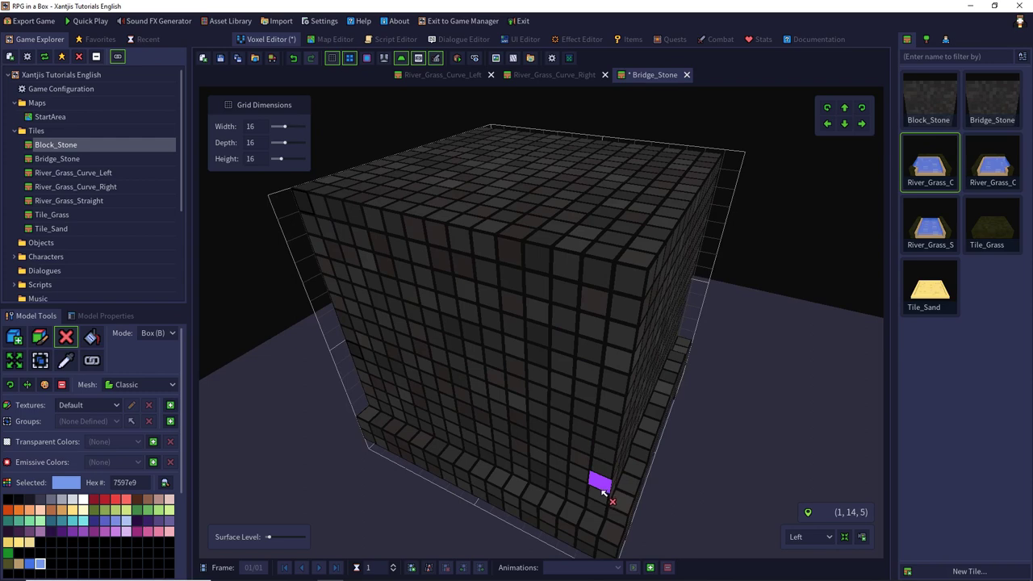
{"action": "left_click_drag", "start_coordinate": [604, 492], "coordinate": [345, 172]}
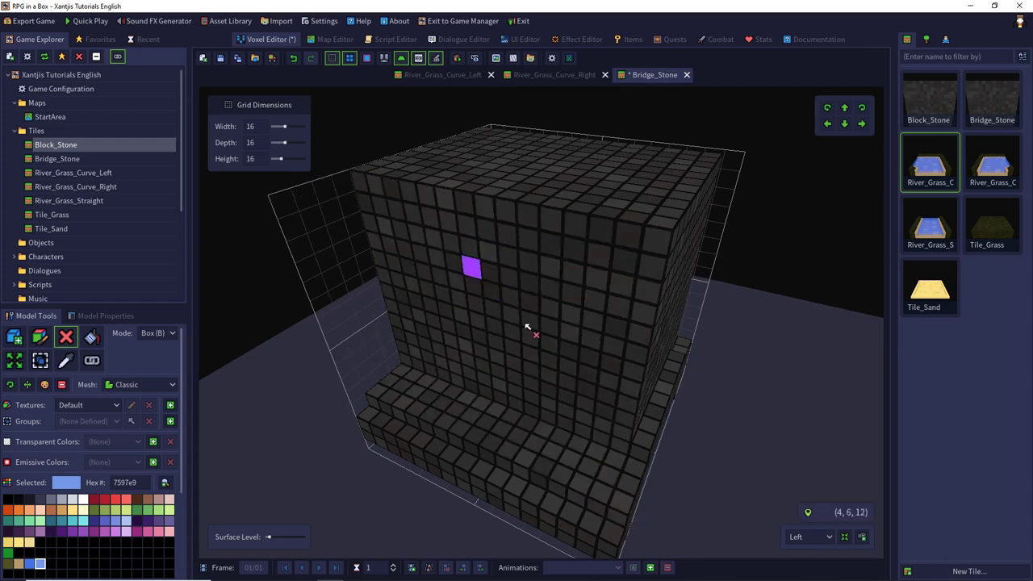
{"action": "mouse_move", "coordinate": [617, 421]}
{"action": "left_mouse_down"}
{"action": "mouse_move", "coordinate": [492, 216]}
{"action": "mouse_move", "coordinate": [442, 157]}
{"action": "mouse_move", "coordinate": [449, 138]}
{"action": "mouse_move", "coordinate": [491, 138]}
{"action": "mouse_move", "coordinate": [487, 124]}
{"action": "left_mouse_up"}
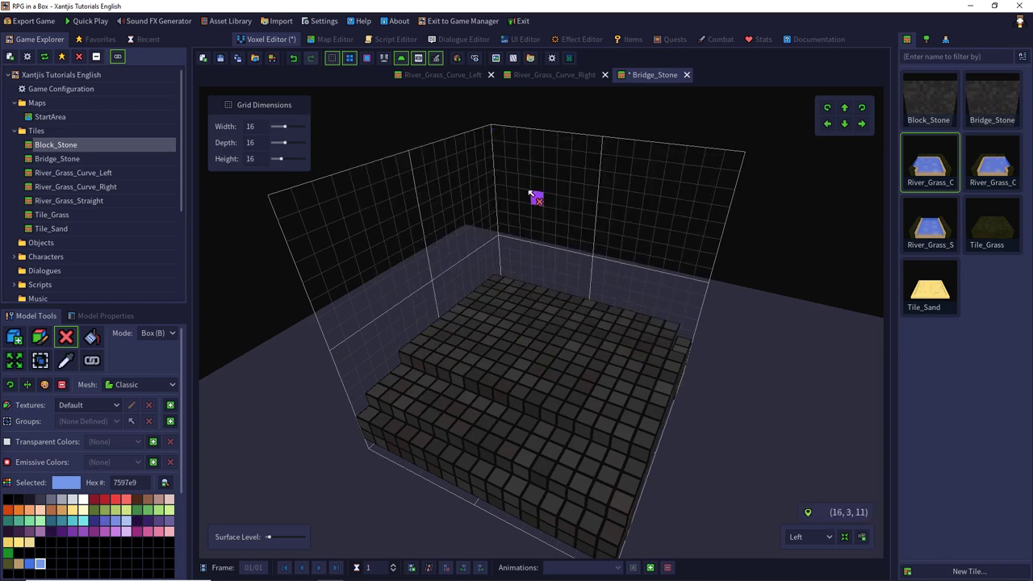
{"action": "middle_click_drag", "start_coordinate": [533, 194], "coordinate": [454, 234]}
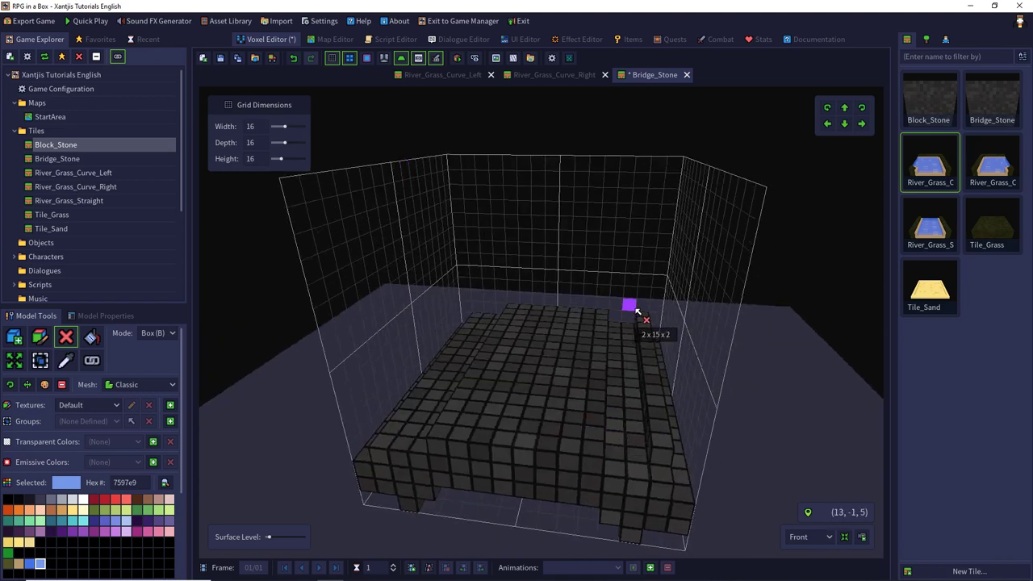
{"action": "right_click_drag", "start_coordinate": [655, 307], "coordinate": [509, 287]}
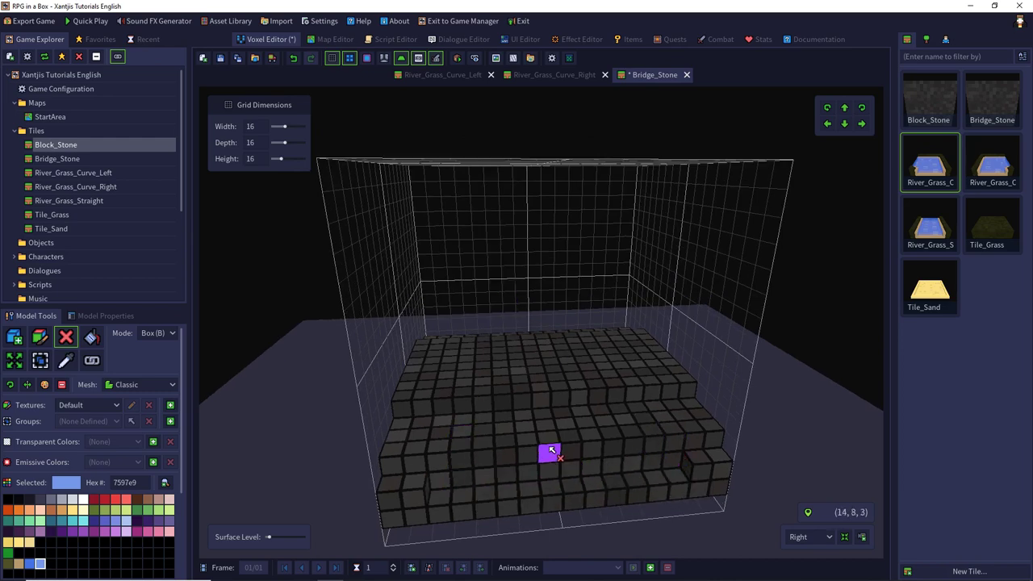
Step: Lower the walkway between the bridge's front and back edges, leaving a one-voxel-thick stepped parapet along each edge
{"action": "right_click_drag", "start_coordinate": [546, 451], "coordinate": [667, 438]}
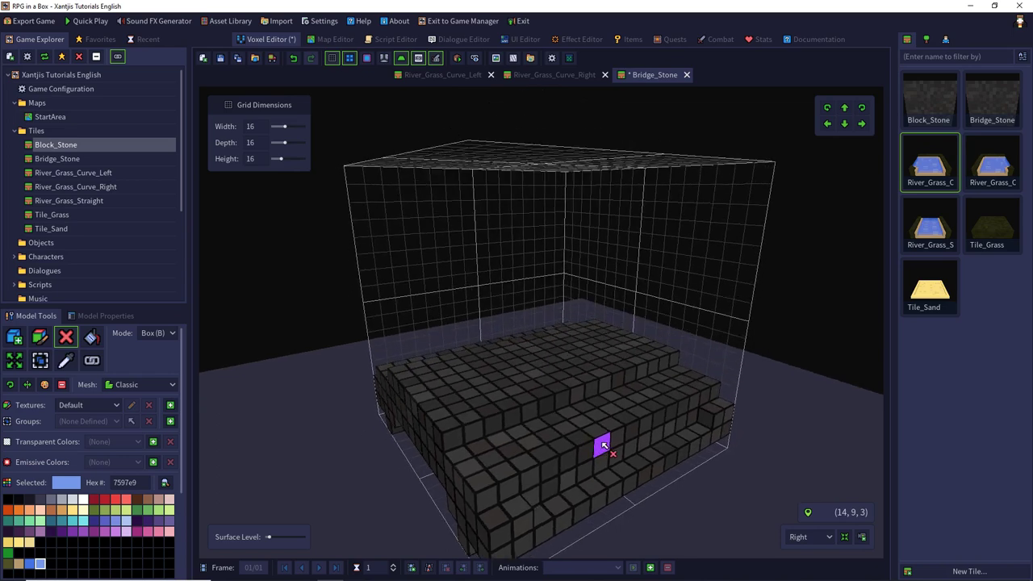
{"action": "mouse_move", "coordinate": [614, 458]}
{"action": "left_mouse_down"}
{"action": "mouse_move", "coordinate": [694, 411]}
{"action": "mouse_move", "coordinate": [687, 400]}
{"action": "left_mouse_up"}
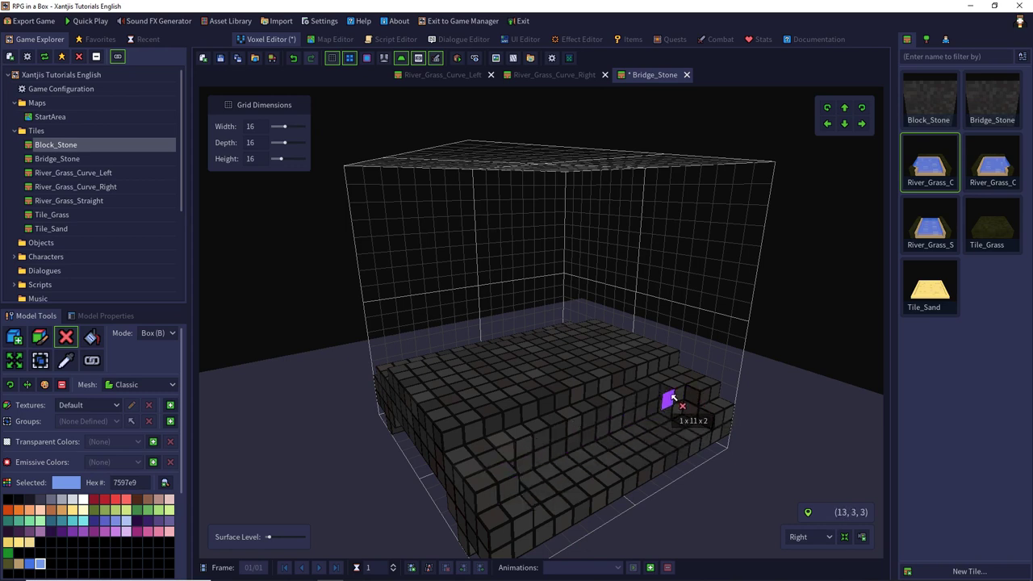
{"action": "left_click_drag", "start_coordinate": [675, 390], "coordinate": [675, 389]}
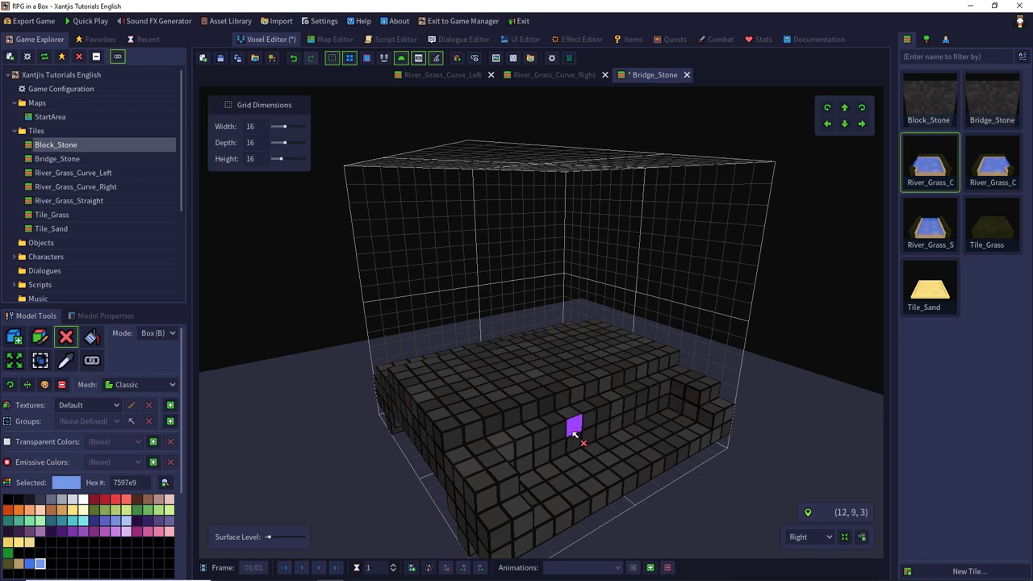
{"action": "middle_click_drag", "start_coordinate": [576, 436], "coordinate": [546, 441]}
{"action": "mouse_move", "coordinate": [471, 463]}
{"action": "left_mouse_down"}
{"action": "mouse_move", "coordinate": [659, 401]}
{"action": "mouse_move", "coordinate": [442, 348]}
{"action": "left_mouse_up"}
{"action": "mouse_move", "coordinate": [443, 348]}
{"action": "right_mouse_down"}
{"action": "mouse_move", "coordinate": [477, 369]}
{"action": "mouse_move", "coordinate": [652, 395]}
{"action": "mouse_move", "coordinate": [646, 376]}
{"action": "right_mouse_up"}
{"action": "mouse_move", "coordinate": [548, 455]}
{"action": "left_mouse_down"}
{"action": "mouse_move", "coordinate": [541, 460]}
{"action": "mouse_move", "coordinate": [404, 363]}
{"action": "mouse_move", "coordinate": [436, 399]}
{"action": "mouse_move", "coordinate": [466, 485]}
{"action": "mouse_move", "coordinate": [495, 514]}
{"action": "left_mouse_up"}
{"action": "mouse_move", "coordinate": [488, 472]}
{"action": "right_mouse_down"}
{"action": "mouse_move", "coordinate": [547, 386]}
{"action": "mouse_move", "coordinate": [467, 355]}
{"action": "mouse_move", "coordinate": [444, 365]}
{"action": "mouse_move", "coordinate": [423, 398]}
{"action": "mouse_move", "coordinate": [392, 304]}
{"action": "mouse_move", "coordinate": [430, 274]}
{"action": "mouse_move", "coordinate": [563, 430]}
{"action": "mouse_move", "coordinate": [509, 443]}
{"action": "mouse_move", "coordinate": [452, 438]}
{"action": "mouse_move", "coordinate": [411, 412]}
{"action": "right_mouse_up"}
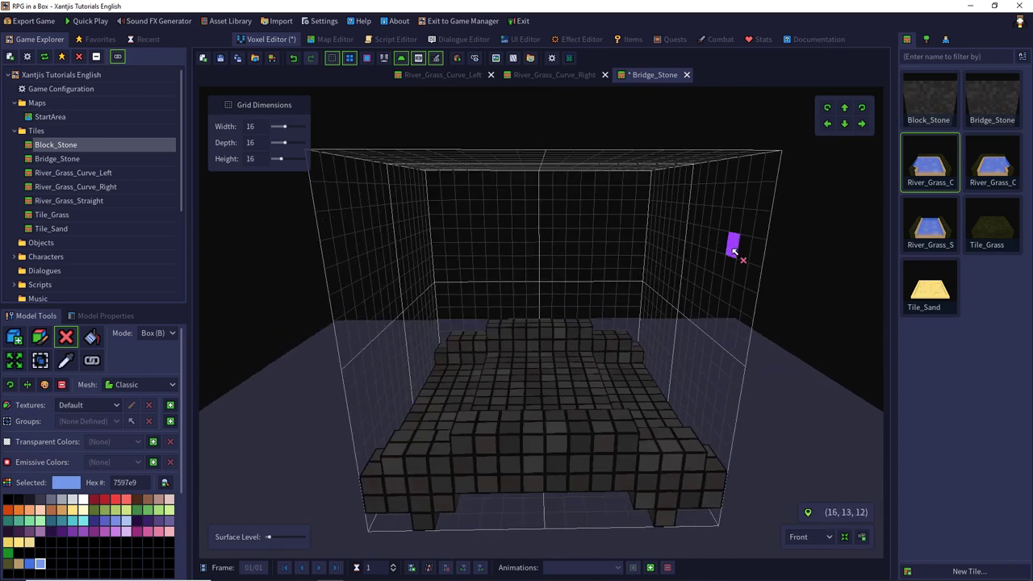
Step: Open River_Grass_Straight and save a copy of it as a new tile named Bridge_
{"action": "double_click", "coordinate": [931, 227]}
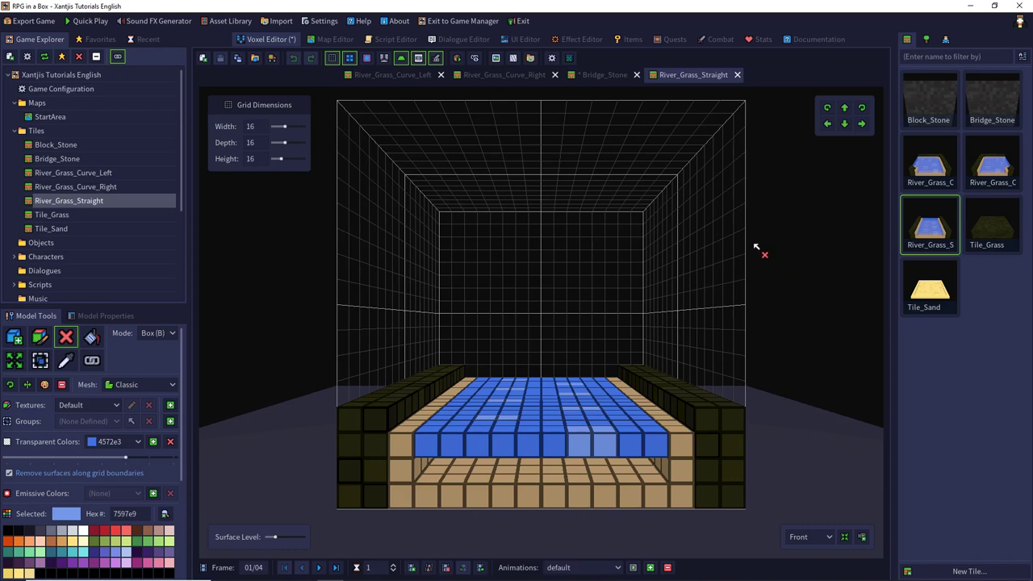
{"action": "left_click", "coordinate": [236, 58]}
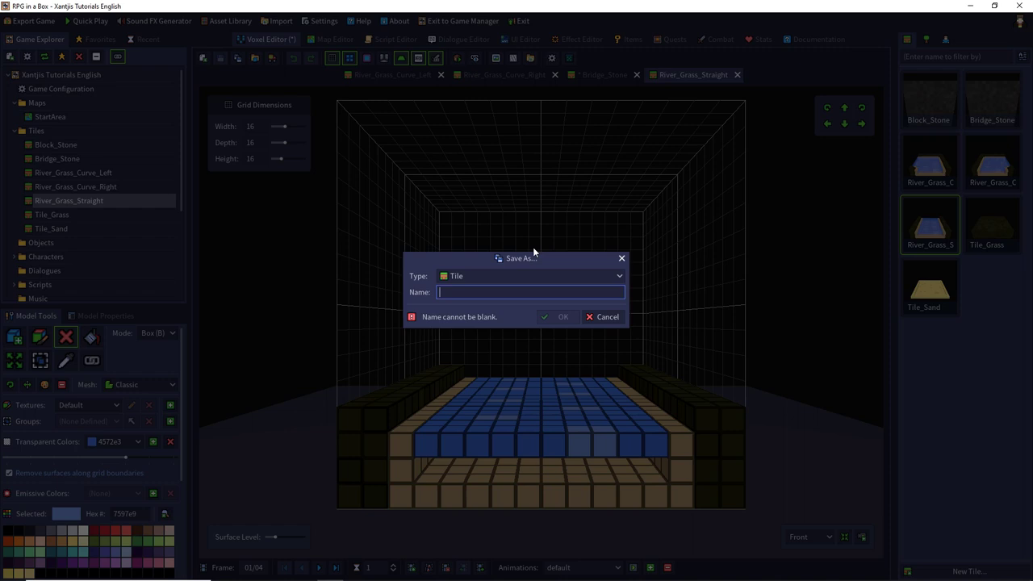
{"action": "type", "text": "Bri"}
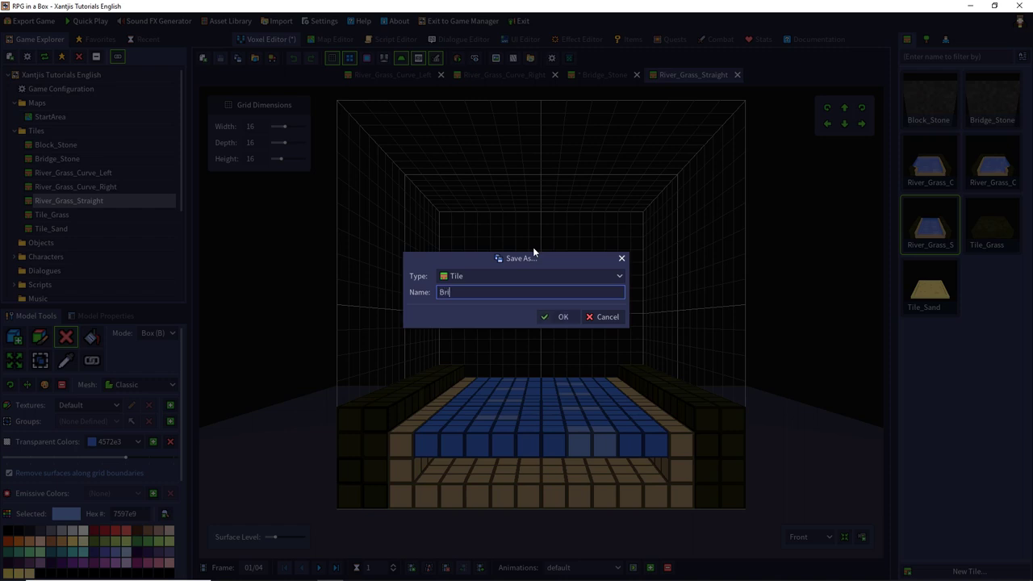
{"action": "type", "text": "dge_"}
{"action": "left_click", "coordinate": [557, 317]}
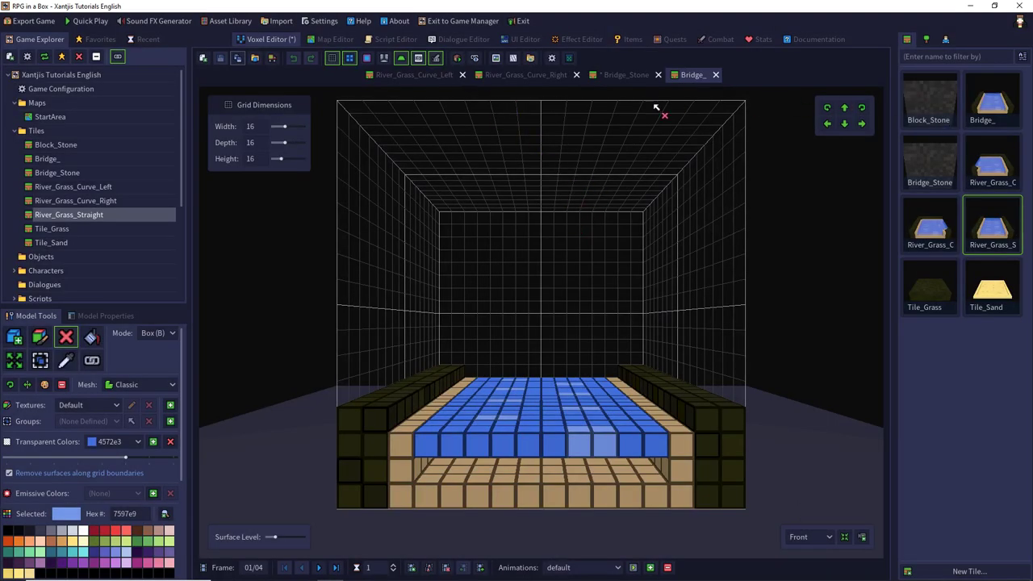
Step: Select all voxels in the Bridge_Stone tile and cut them
{"action": "left_click", "coordinate": [617, 74]}
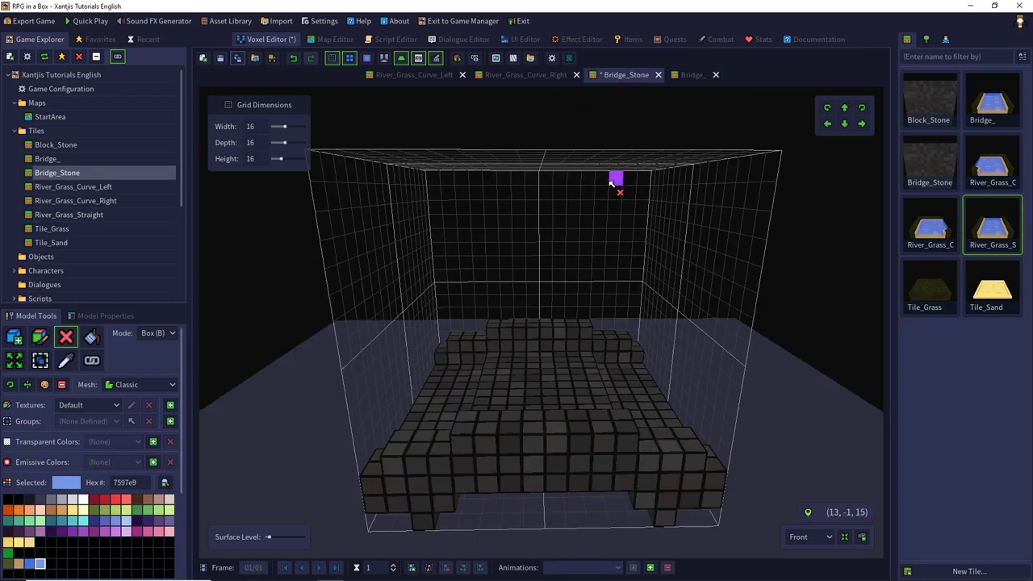
{"action": "key", "text": "ctrl+a"}
{"action": "key", "text": "ctrl+x"}
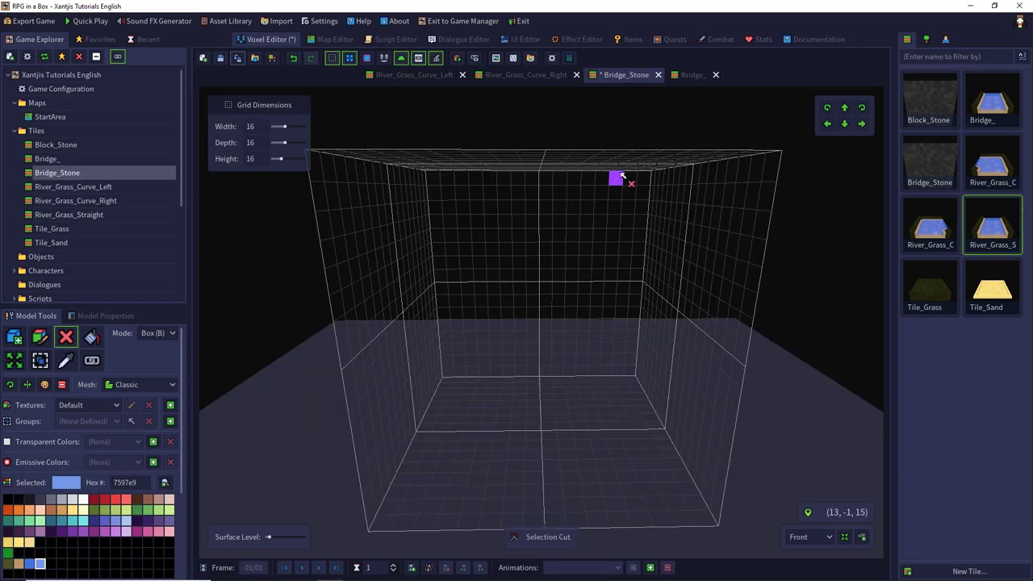
Step: Paste the cut stone bridge into the Bridge_ tile, raised three voxels so it spans the river, and save the tile
{"action": "left_click", "coordinate": [692, 75]}
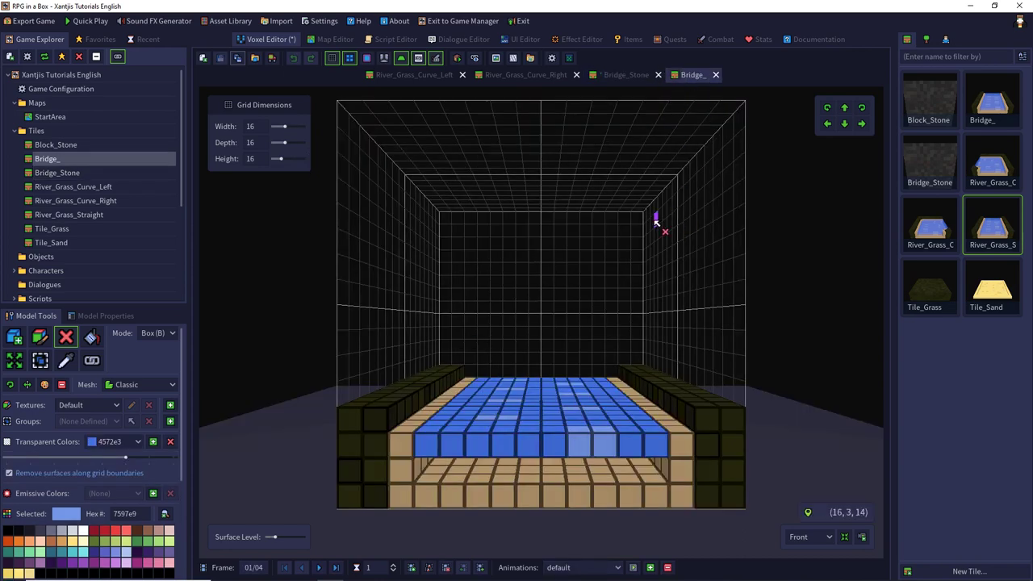
{"action": "key", "text": "ctrl+v"}
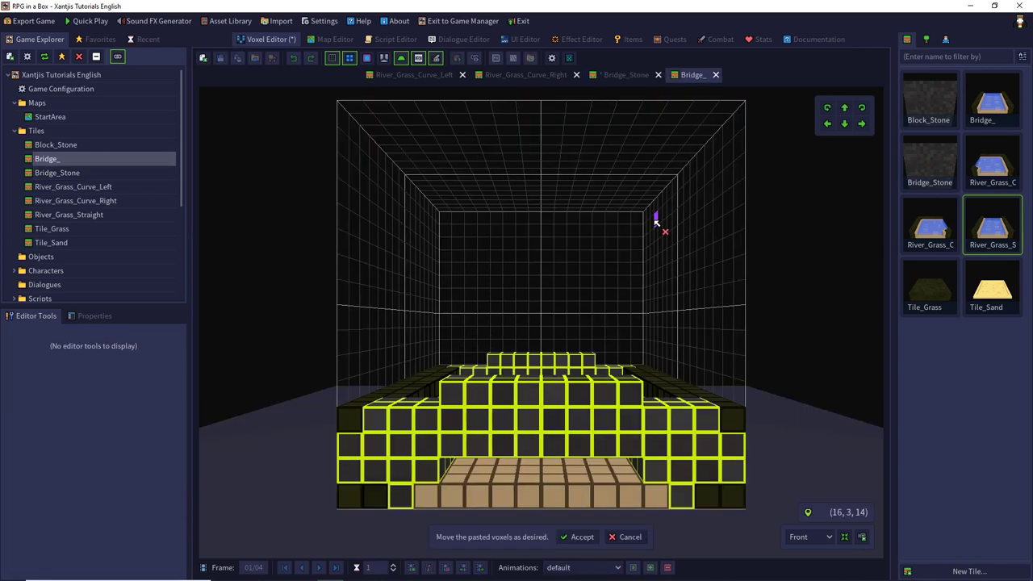
{"action": "left_click", "coordinate": [844, 108]}
{"action": "left_click", "coordinate": [844, 109]}
{"action": "left_click", "coordinate": [844, 108]}
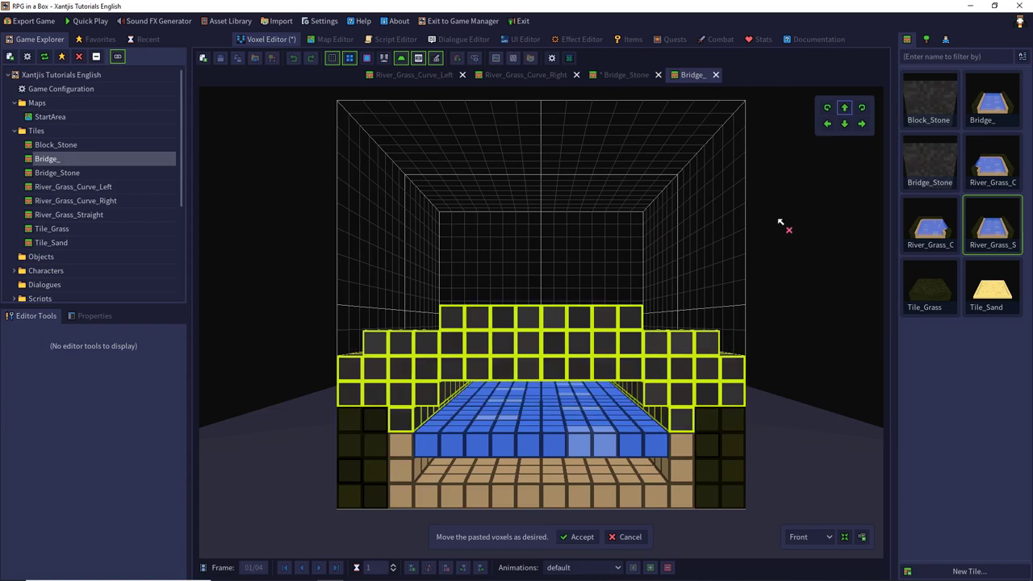
{"action": "right_click_drag", "start_coordinate": [787, 268], "coordinate": [770, 323]}
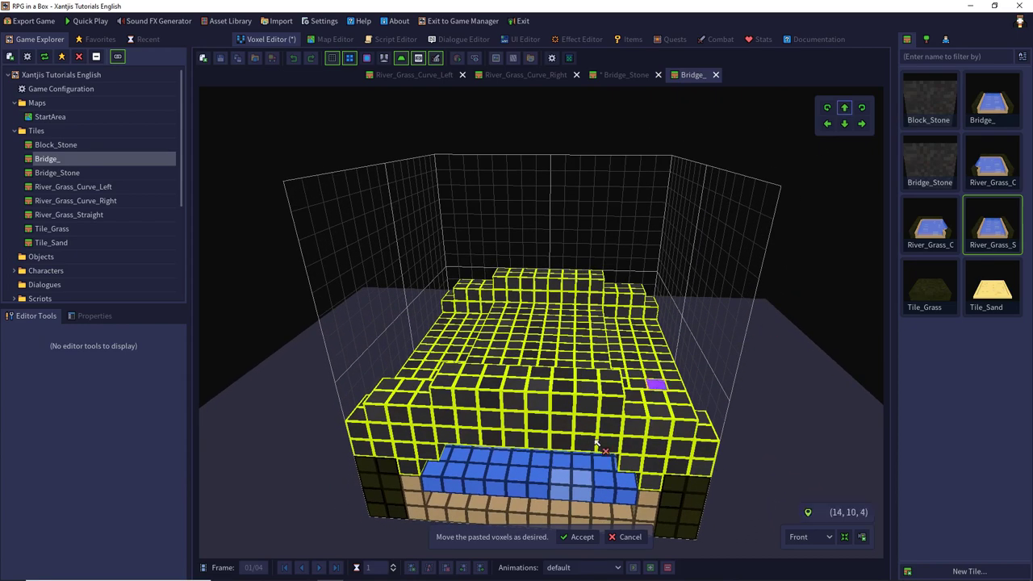
{"action": "left_click", "coordinate": [568, 538]}
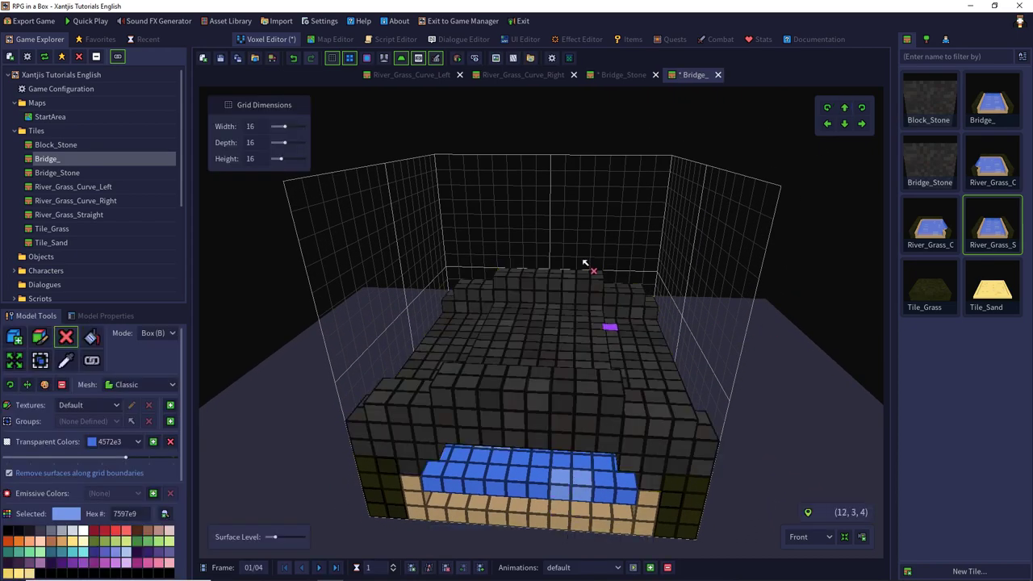
{"action": "left_click", "coordinate": [220, 58]}
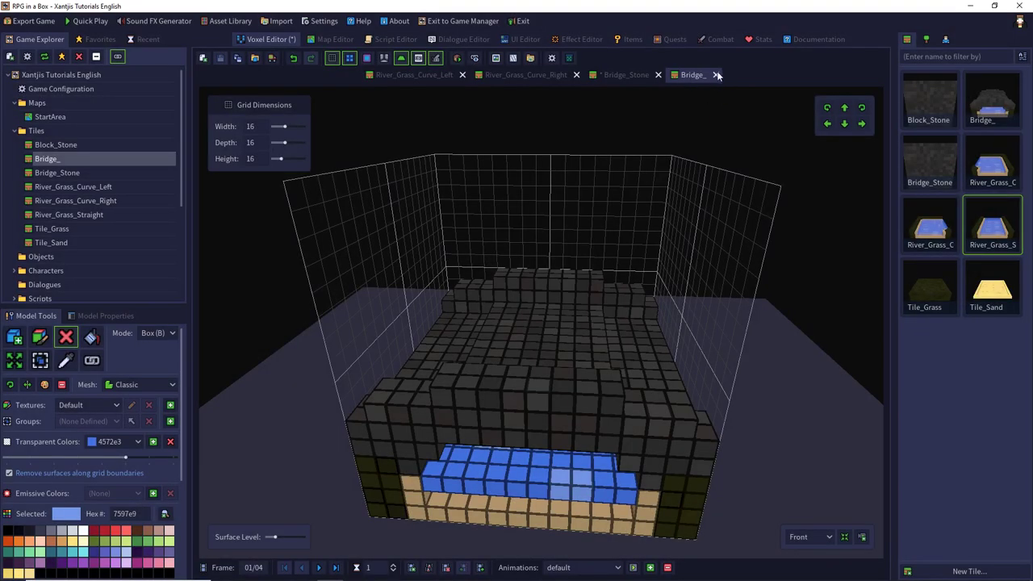
Step: Close both bridge tiles, discarding Bridge_Stone's unsaved changes, and delete the Bridge_Stone tile from the project
{"action": "left_click", "coordinate": [717, 75]}
{"action": "left_click", "coordinate": [686, 75]}
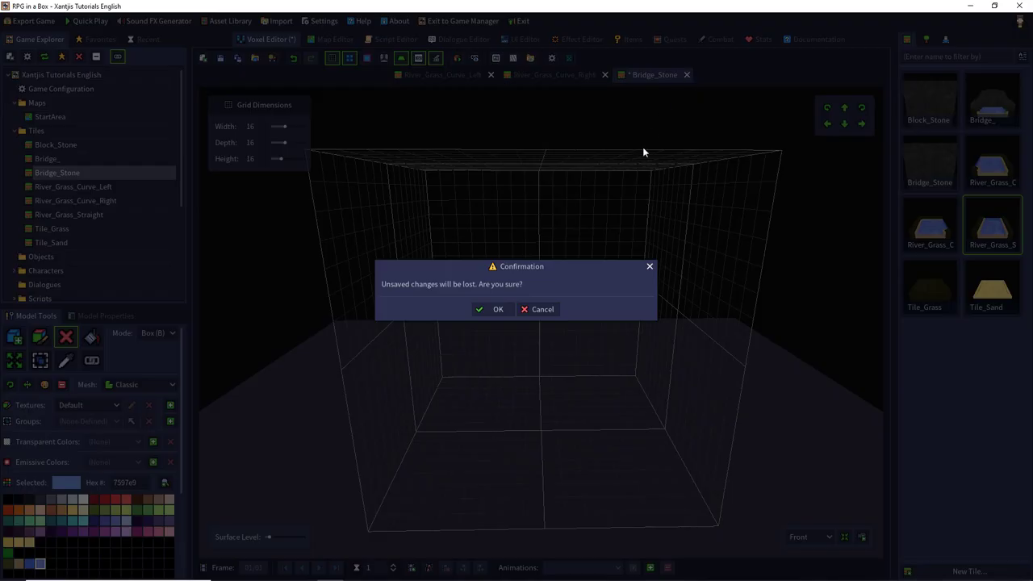
{"action": "left_click", "coordinate": [492, 309]}
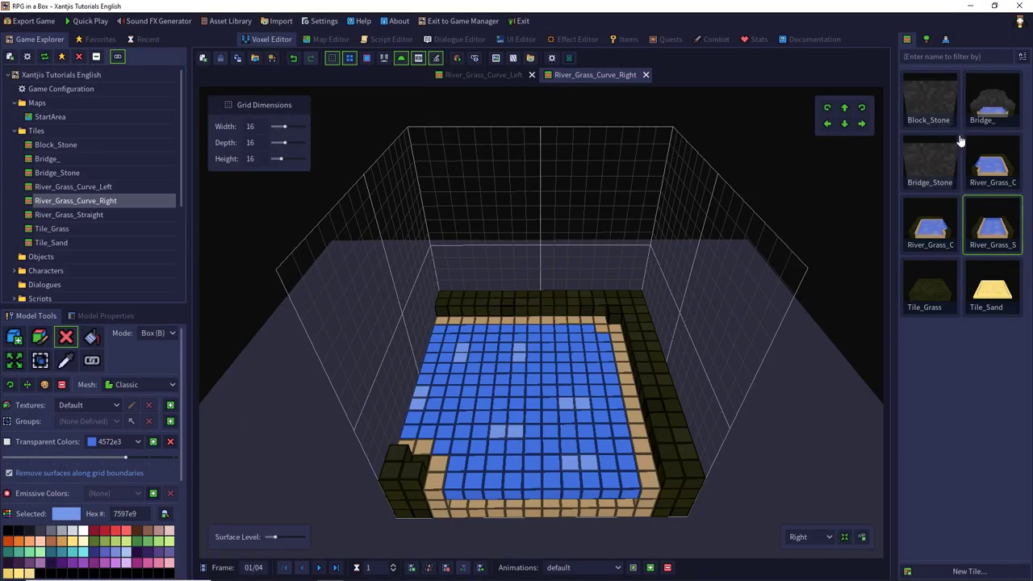
{"action": "right_click", "coordinate": [930, 165]}
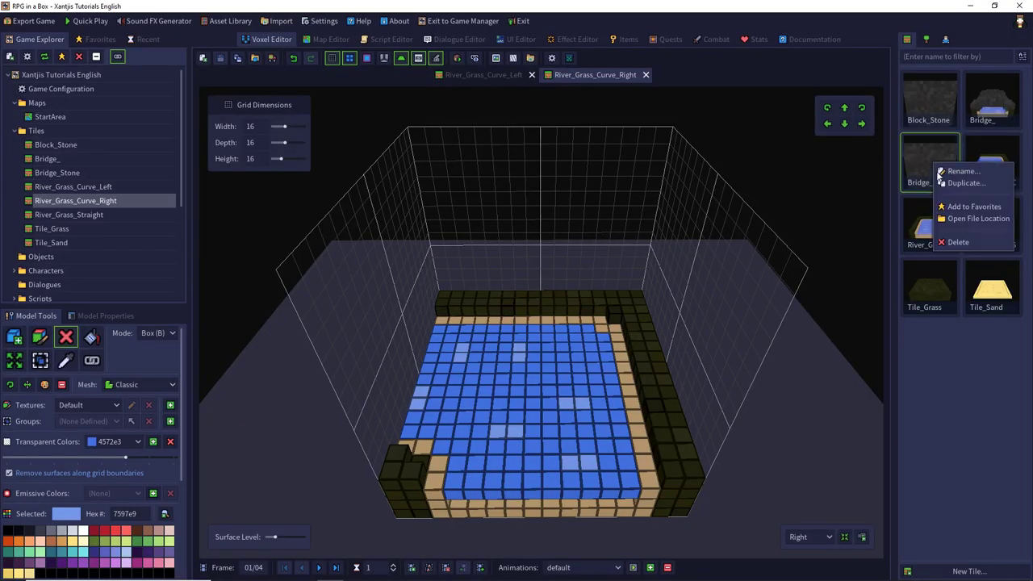
{"action": "left_click", "coordinate": [958, 244]}
{"action": "left_click", "coordinate": [495, 314]}
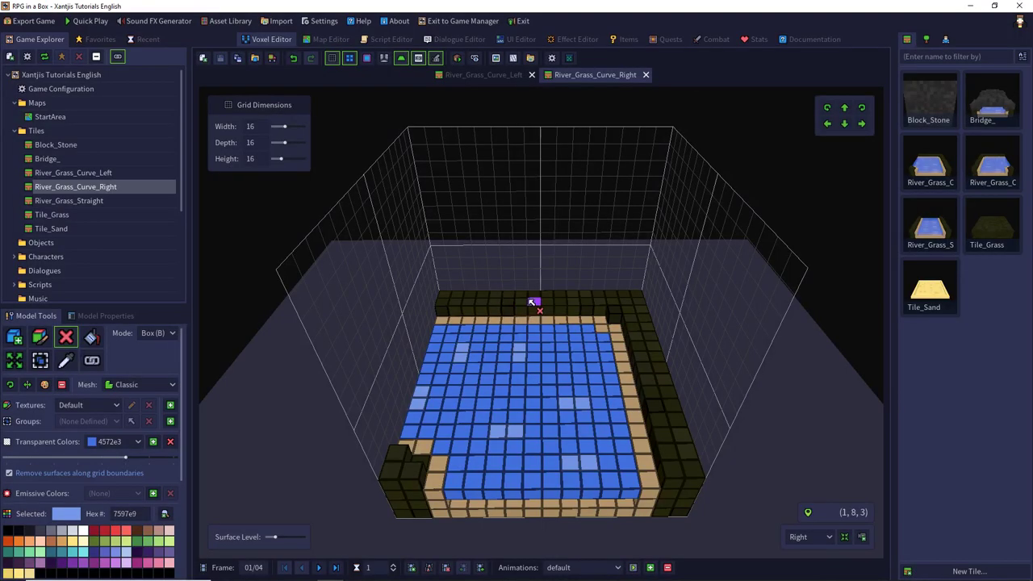
Step: Close the two open river curve tiles, and check the saved Bridge_ tile before closing it too
{"action": "left_click", "coordinate": [646, 74]}
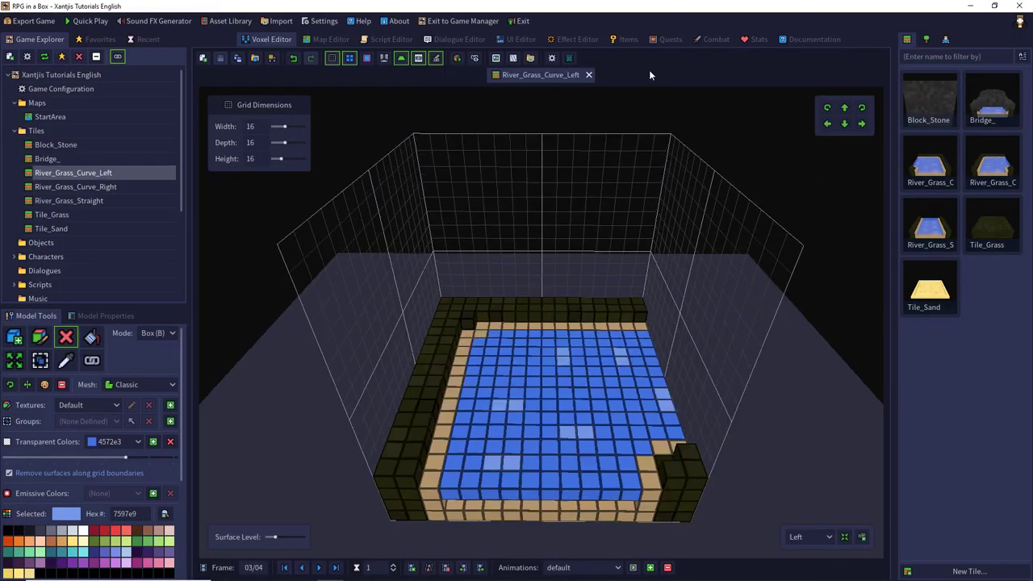
{"action": "left_click", "coordinate": [588, 75]}
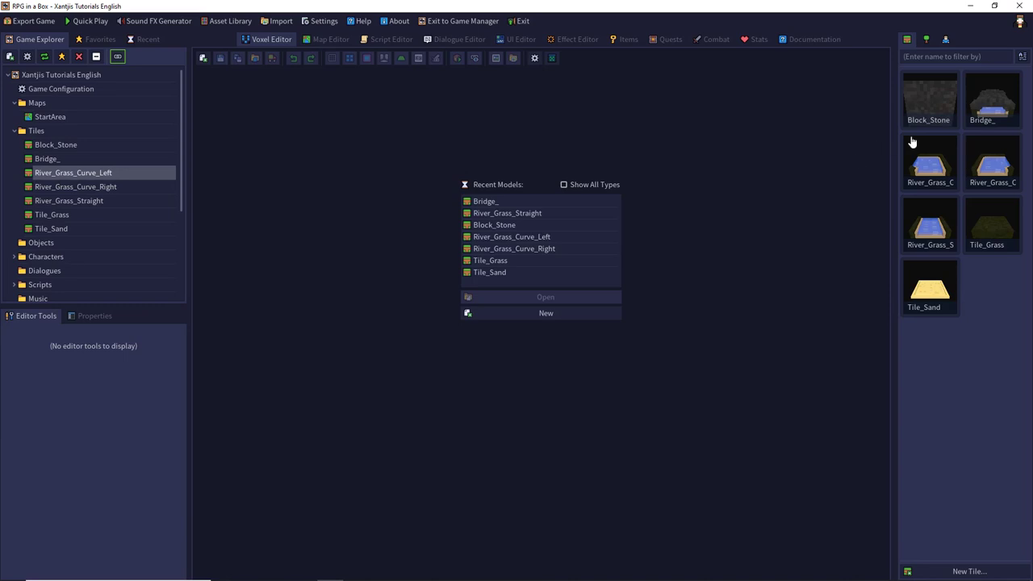
{"action": "double_click", "coordinate": [995, 106]}
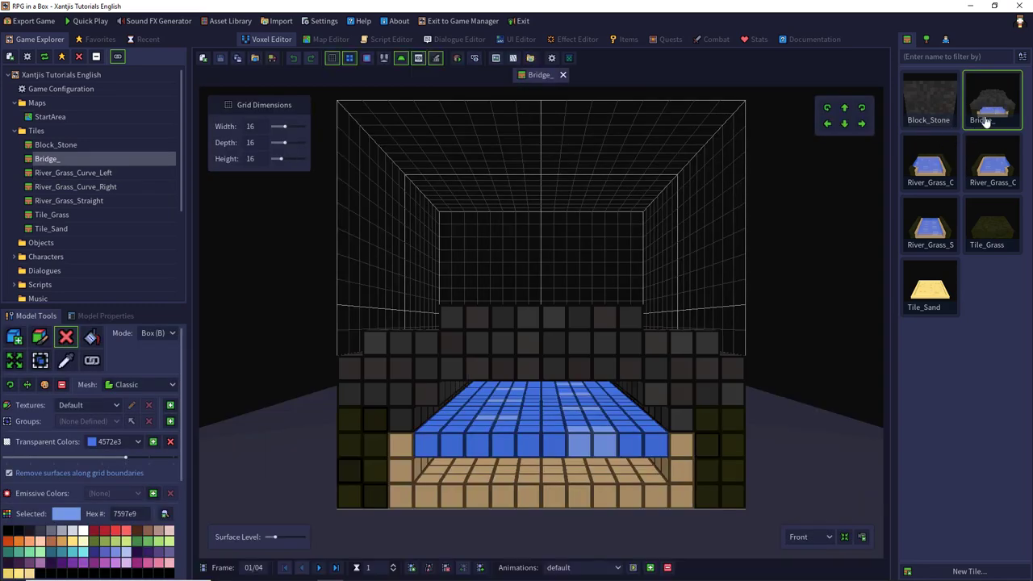
{"action": "left_click", "coordinate": [562, 74]}
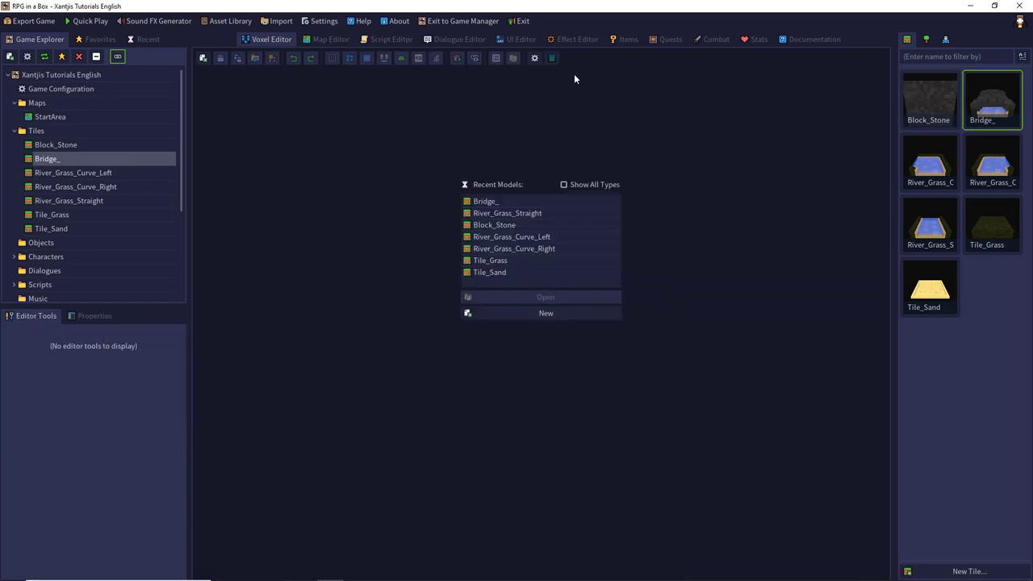
Step: Rename the Bridge_ tile as Bridge_Grass_Stone
{"action": "right_click", "coordinate": [984, 109]}
{"action": "left_click", "coordinate": [982, 106]}
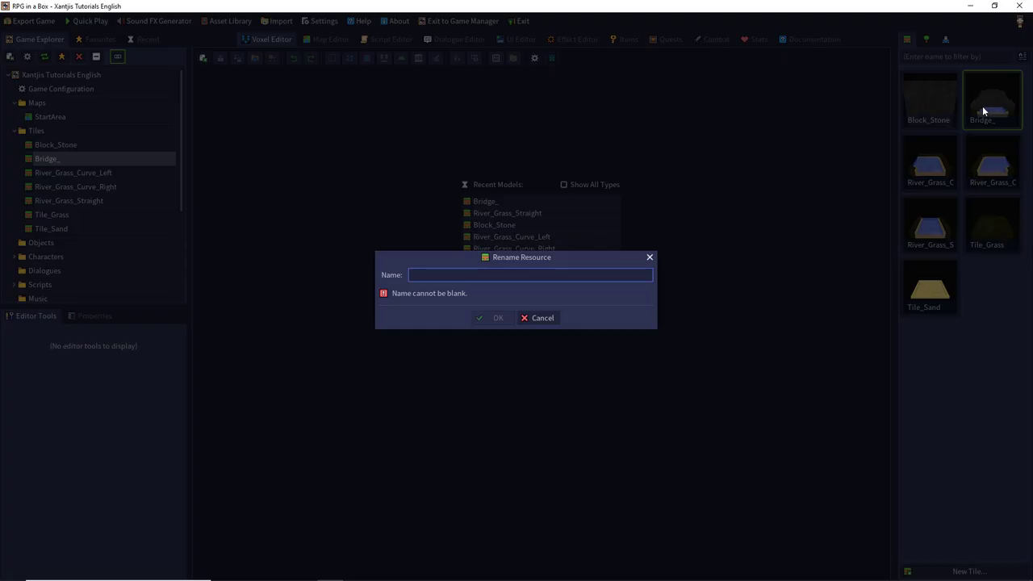
{"action": "type", "text": "Bridge_"}
{"action": "type", "text": "Grass_Stone"}
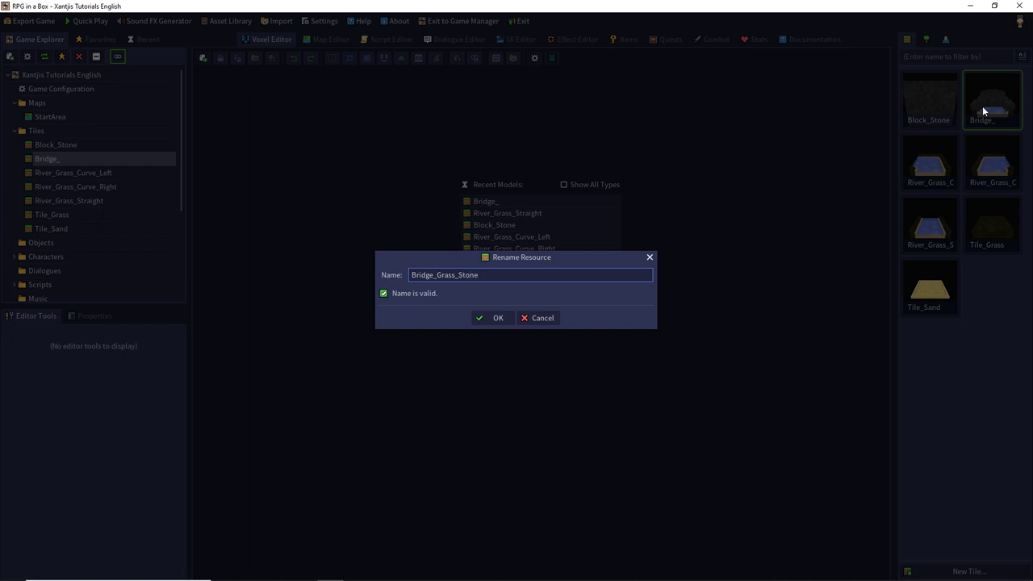
{"action": "key", "text": "Return"}
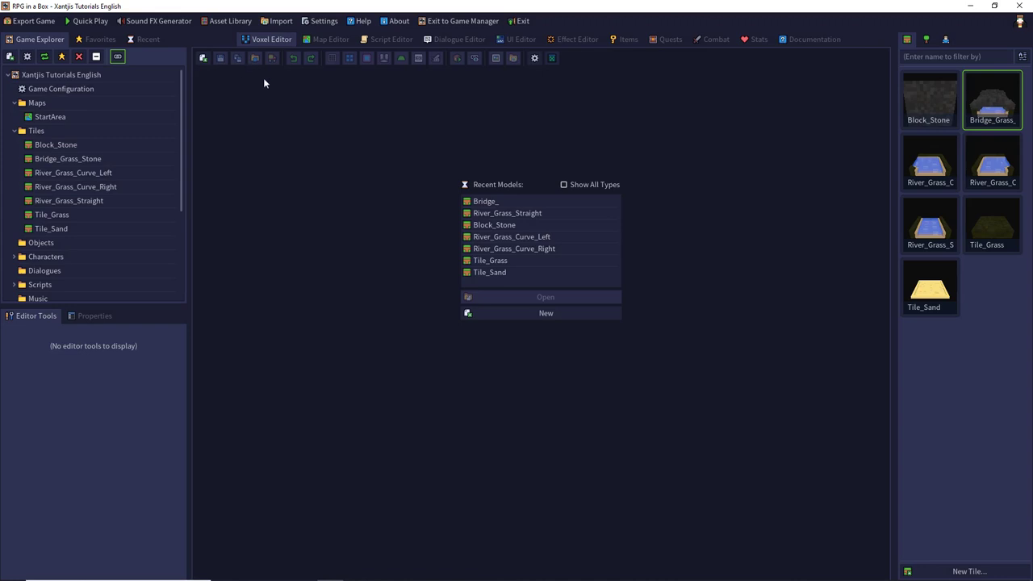
Step: Place the Bridge_Grass_Stone tile on the StartArea map over the straight river section at (-3, 0, 0)
{"action": "left_click", "coordinate": [326, 40]}
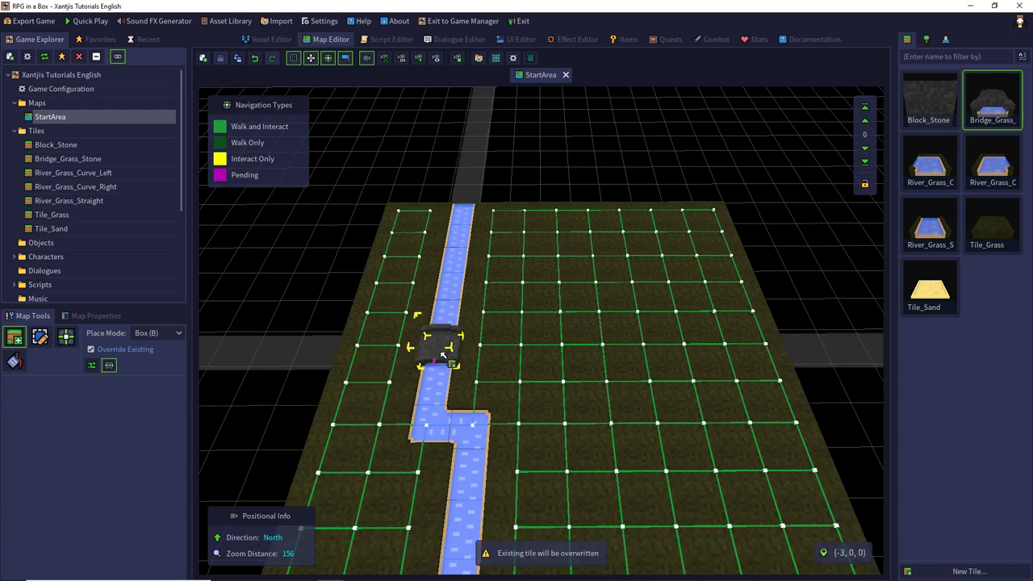
{"action": "left_click", "coordinate": [442, 355]}
Step: Connect the grass on both sides of the river across the bridge tile with Walk and Interact navigation
{"action": "scroll", "coordinate": [403, 348], "scroll_direction": "up", "scroll_amount": 4}
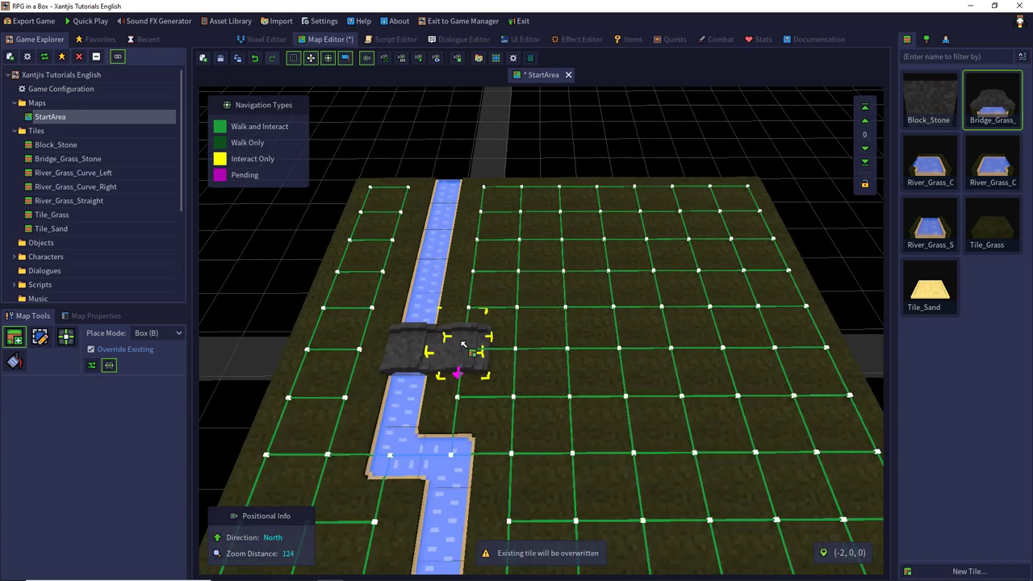
{"action": "left_click", "coordinate": [224, 129]}
{"action": "left_click_drag", "start_coordinate": [345, 350], "coordinate": [432, 355]}
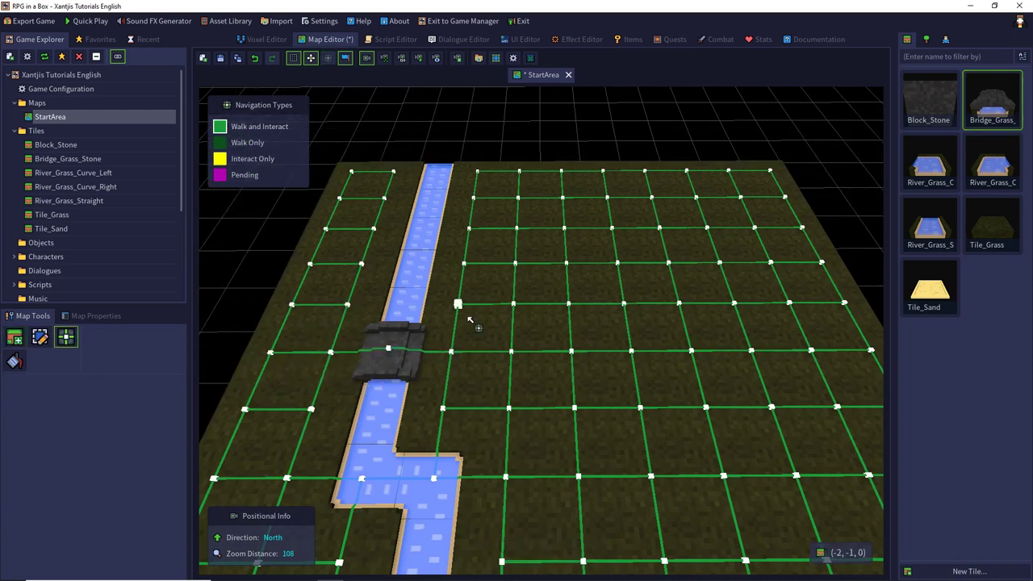
Step: Save the StartArea map and close it
{"action": "left_click", "coordinate": [222, 59]}
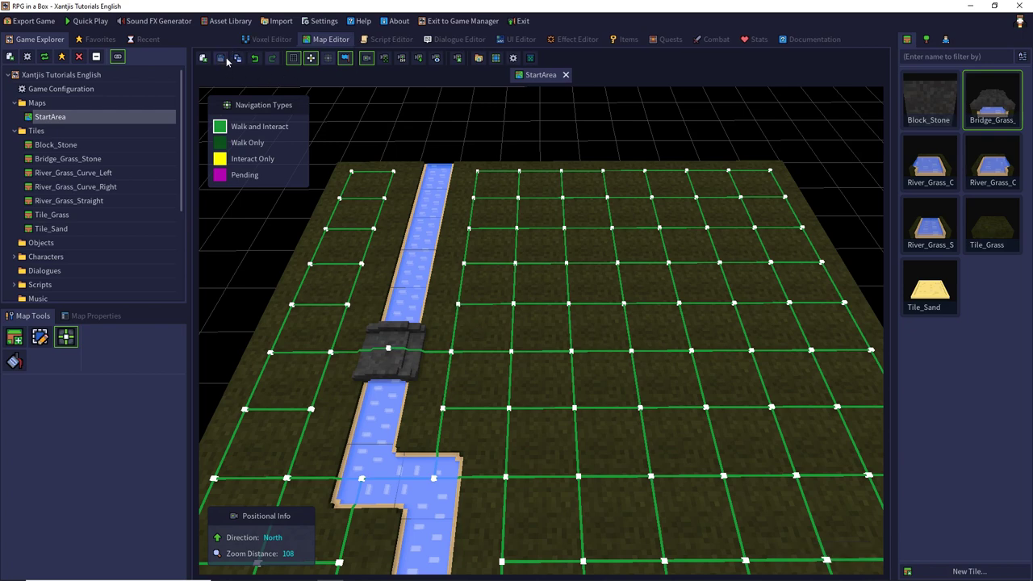
{"action": "left_click", "coordinate": [566, 75]}
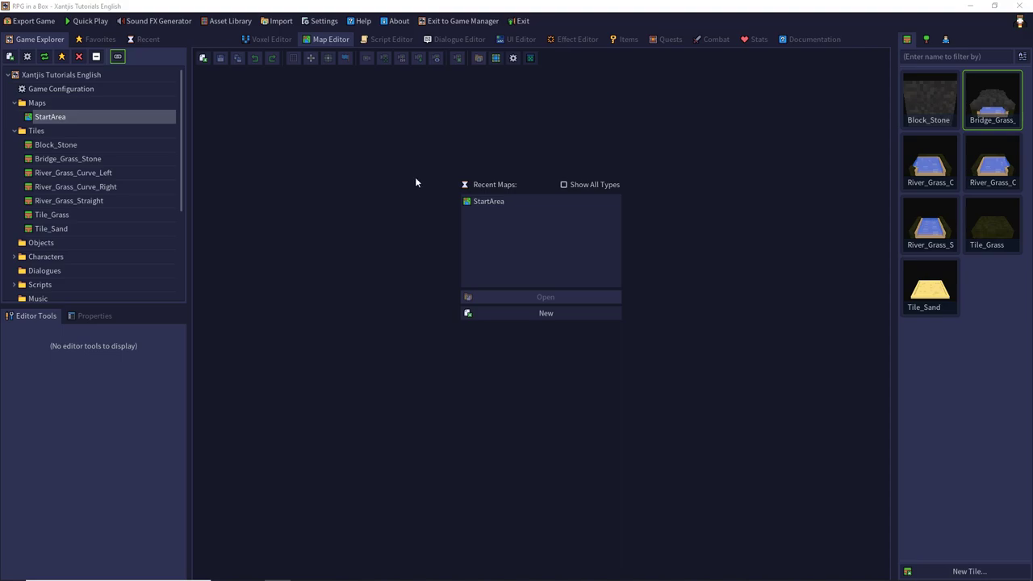
Step: Play-test the project by starting a new game to view the bridge, and quit back to the editor
{"action": "left_click", "coordinate": [90, 21]}
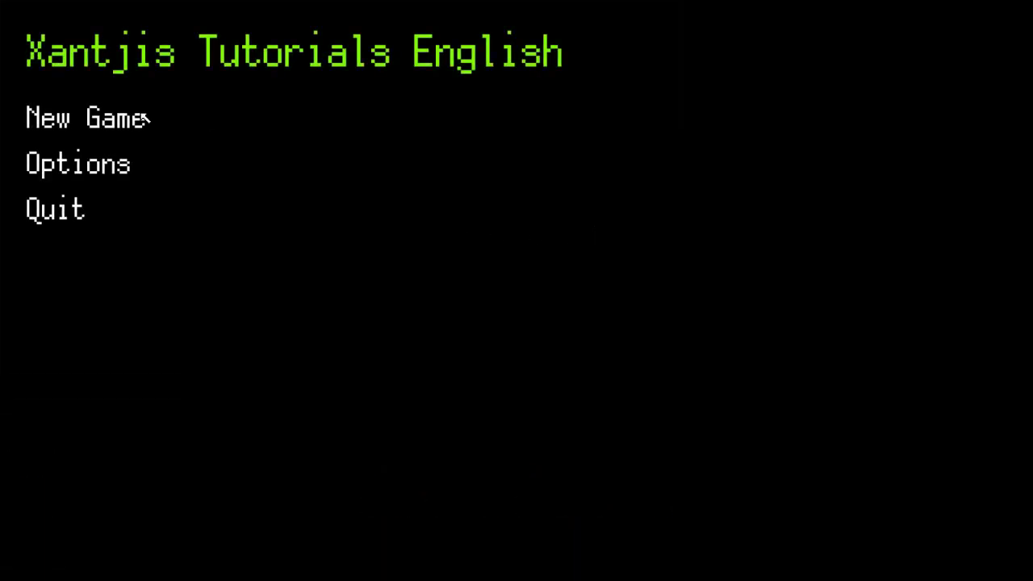
{"action": "left_click", "coordinate": [139, 116]}
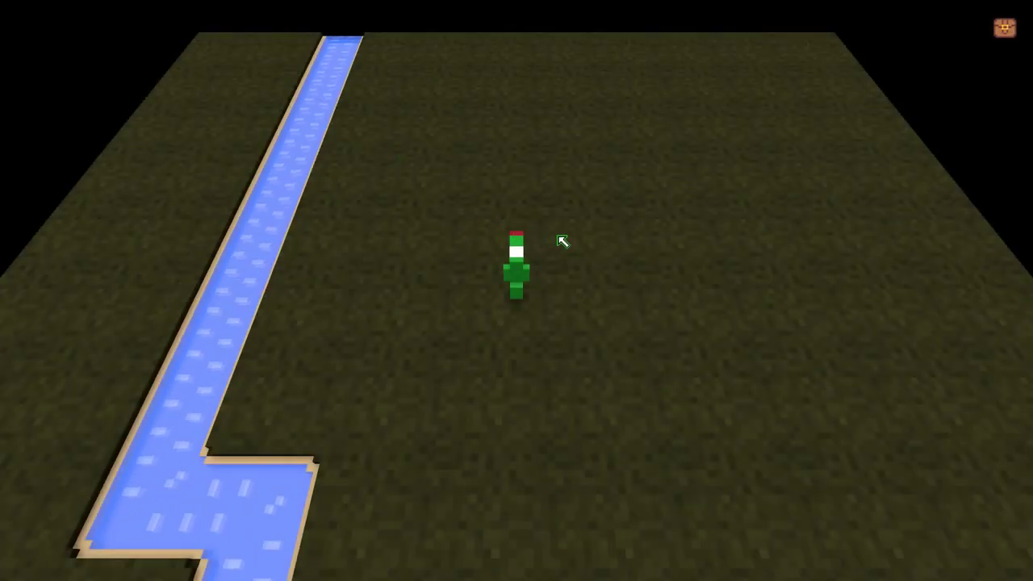
{"action": "key", "text": "Escape"}
{"action": "left_click", "coordinate": [96, 197]}
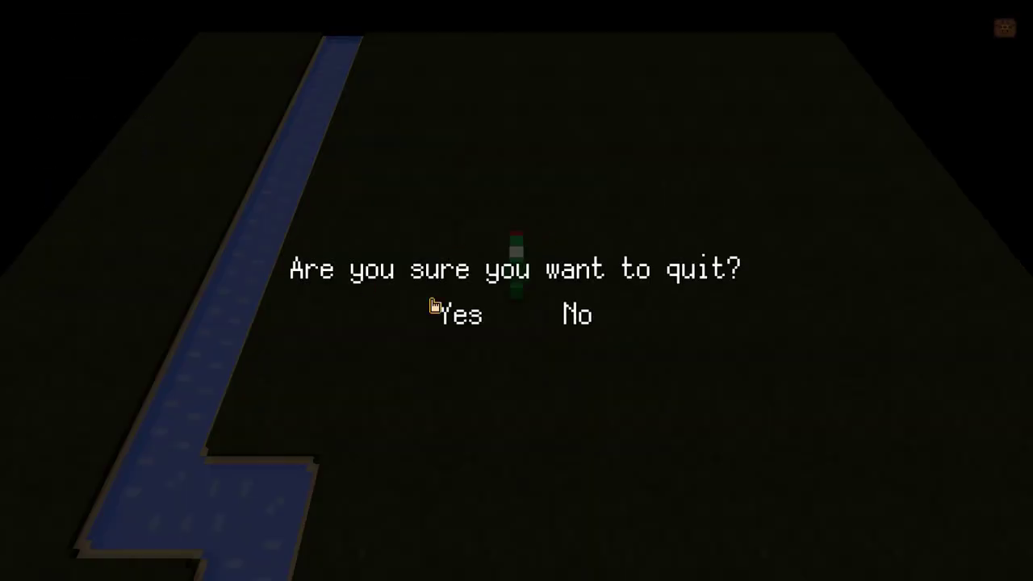
{"action": "left_click", "coordinate": [462, 329]}
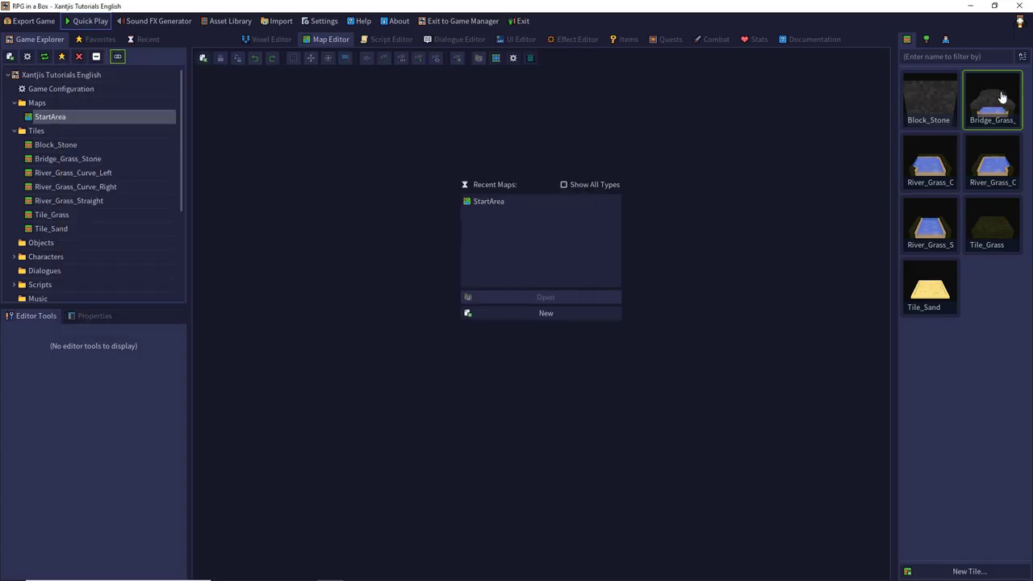
Step: Open the Bridge_Grass_Stone tile and copy all stone bridge voxels from animation frame 1, leaving out the water and riverbanks
{"action": "double_click", "coordinate": [1002, 103]}
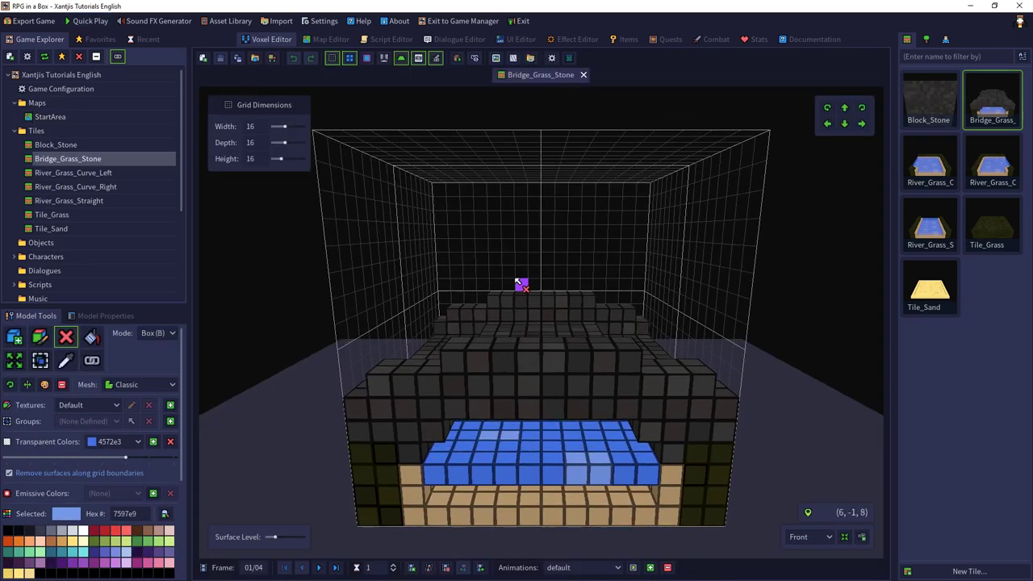
{"action": "left_click", "coordinate": [40, 361]}
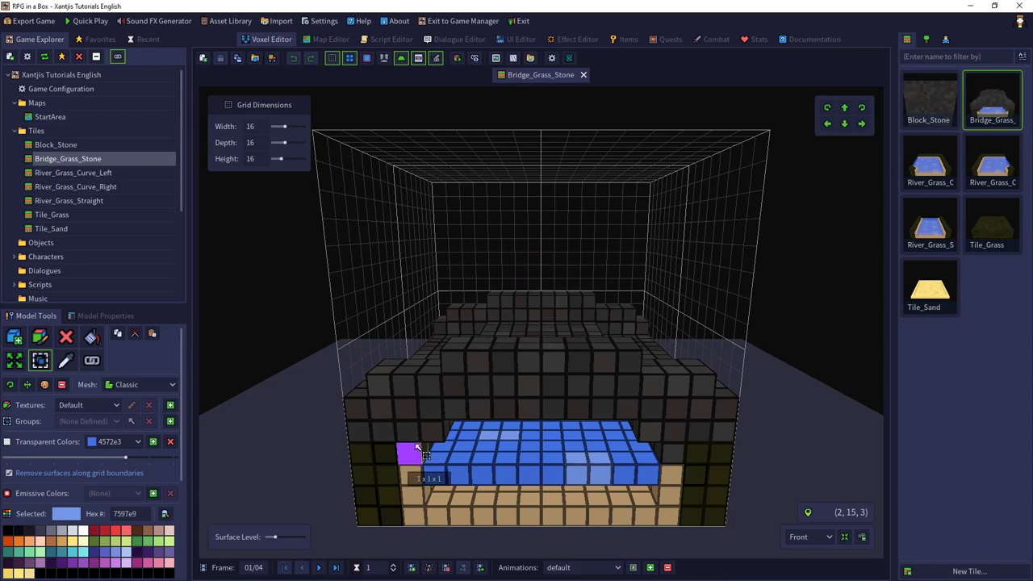
{"action": "left_click_drag", "start_coordinate": [408, 455], "coordinate": [614, 312]}
{"action": "middle_click_drag", "start_coordinate": [614, 312], "coordinate": [600, 342]}
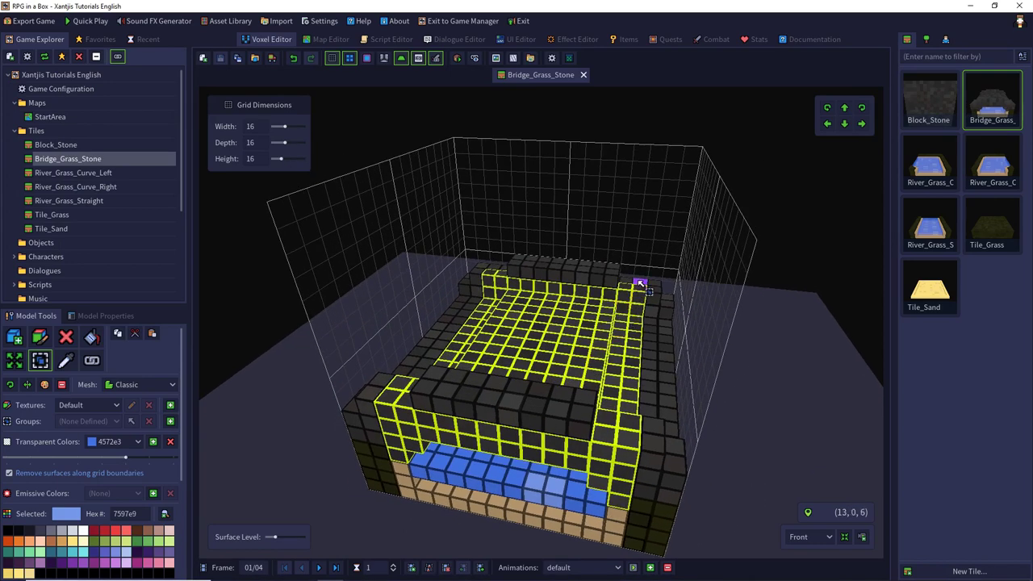
{"action": "left_click_drag", "start_coordinate": [639, 284], "coordinate": [669, 305]}
{"action": "key", "text": "ctrl+c"}
{"action": "middle_click_drag", "start_coordinate": [650, 329], "coordinate": [695, 286]}
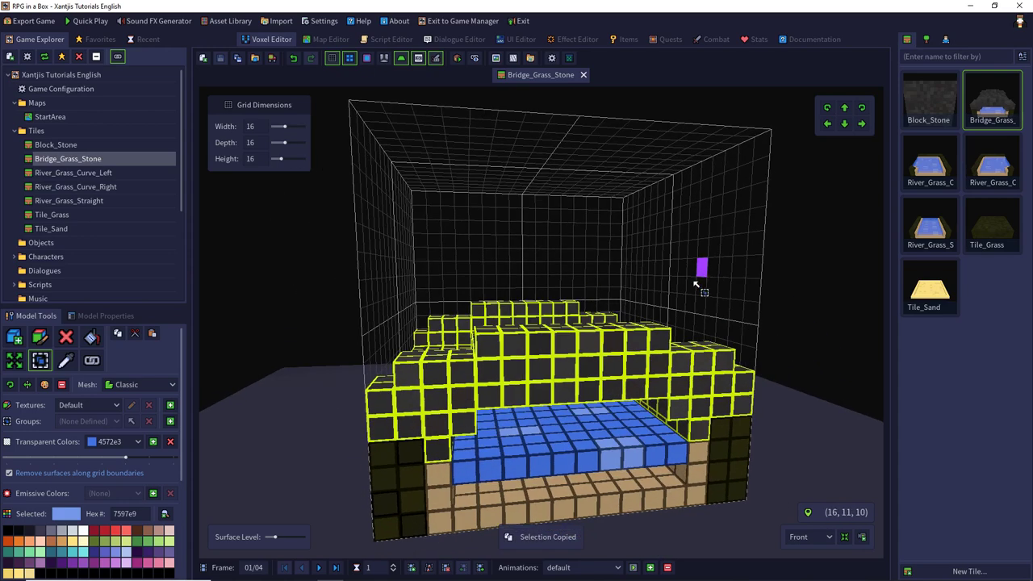
Step: Paste the copied stone voxels in place into frames 2, 3 and 4 of Bridge_Grass_Stone, and save the tile
{"action": "left_click", "coordinate": [318, 567]}
{"action": "key", "text": "ctrl+v"}
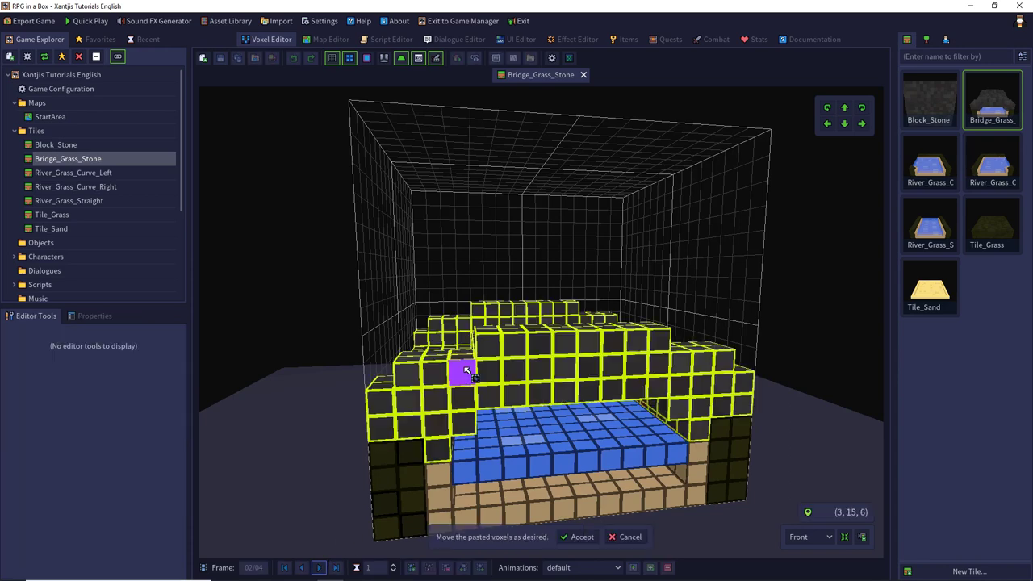
{"action": "left_click", "coordinate": [582, 537]}
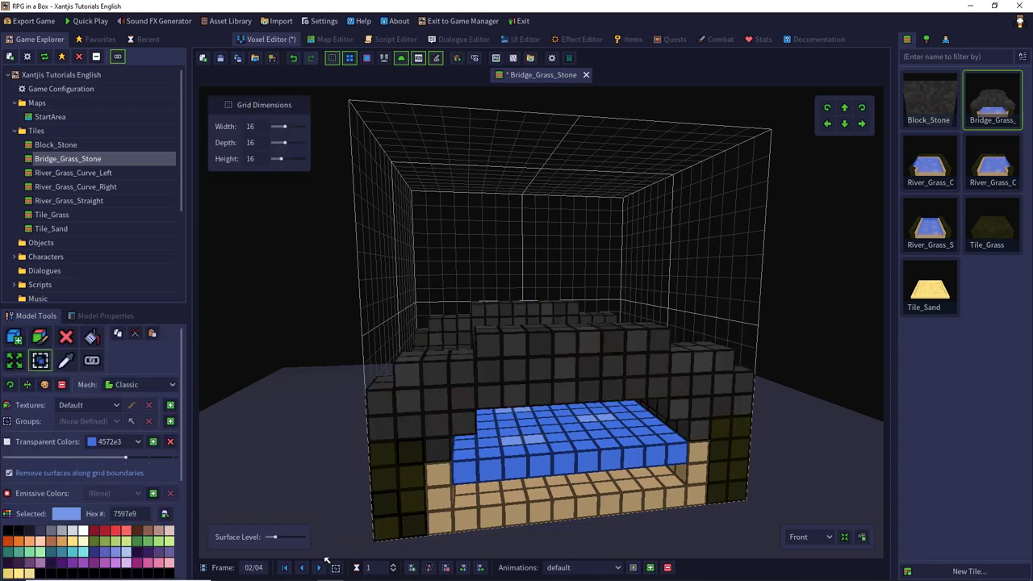
{"action": "left_click", "coordinate": [318, 567]}
{"action": "key", "text": "ctrl+v"}
{"action": "left_click", "coordinate": [582, 536]}
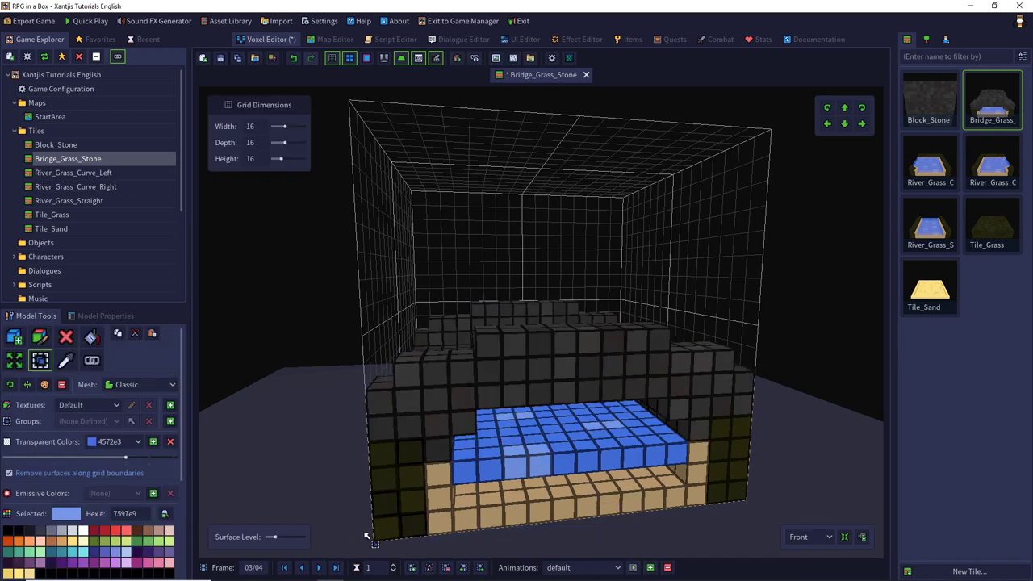
{"action": "left_click", "coordinate": [319, 568]}
{"action": "key", "text": "ctrl+v"}
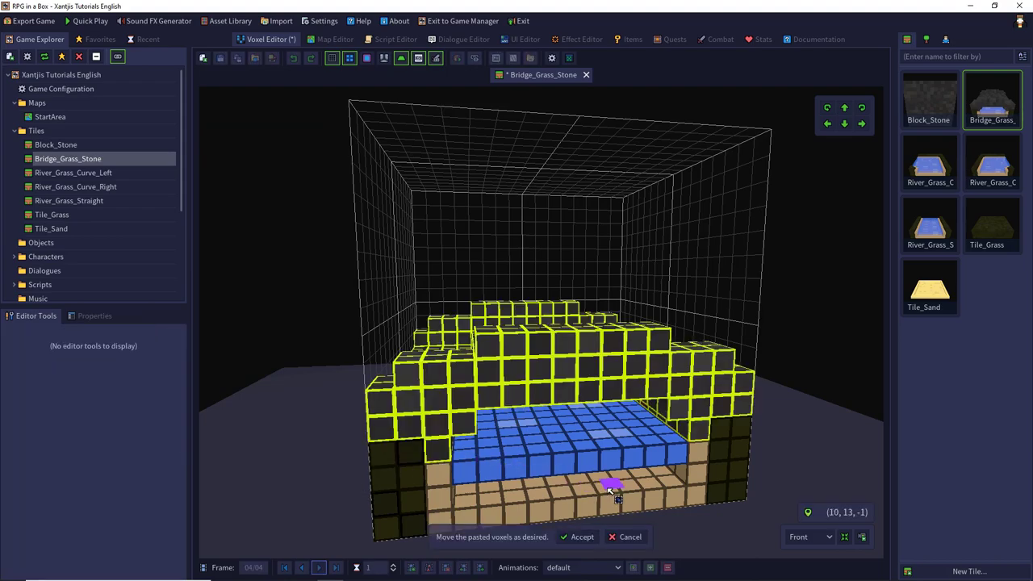
{"action": "left_click", "coordinate": [582, 537]}
{"action": "key", "text": "ctrl+s"}
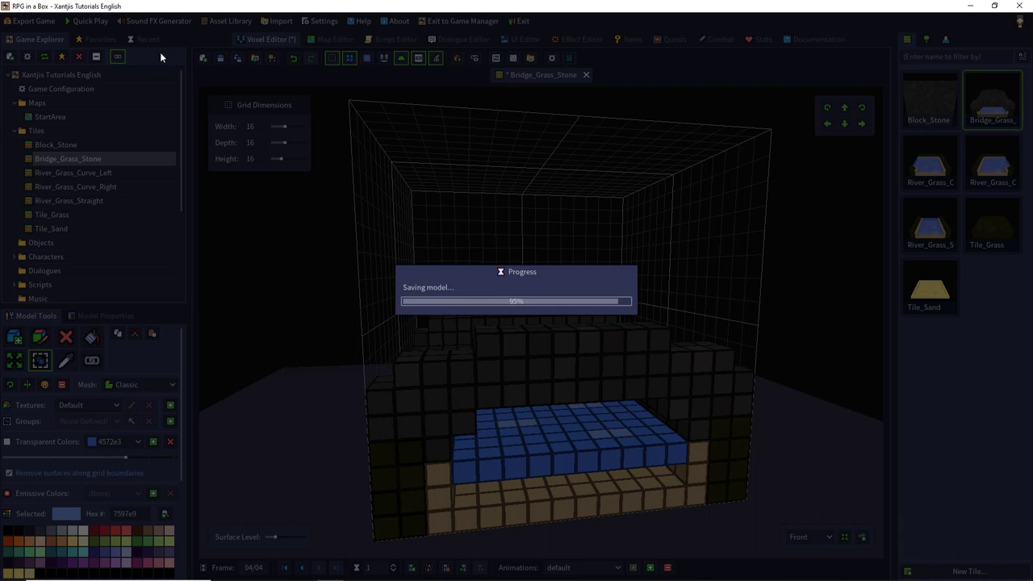
Step: Play-test a new game by walking the character across the stone bridge and back, and quit to the editor
{"action": "key", "text": "F5"}
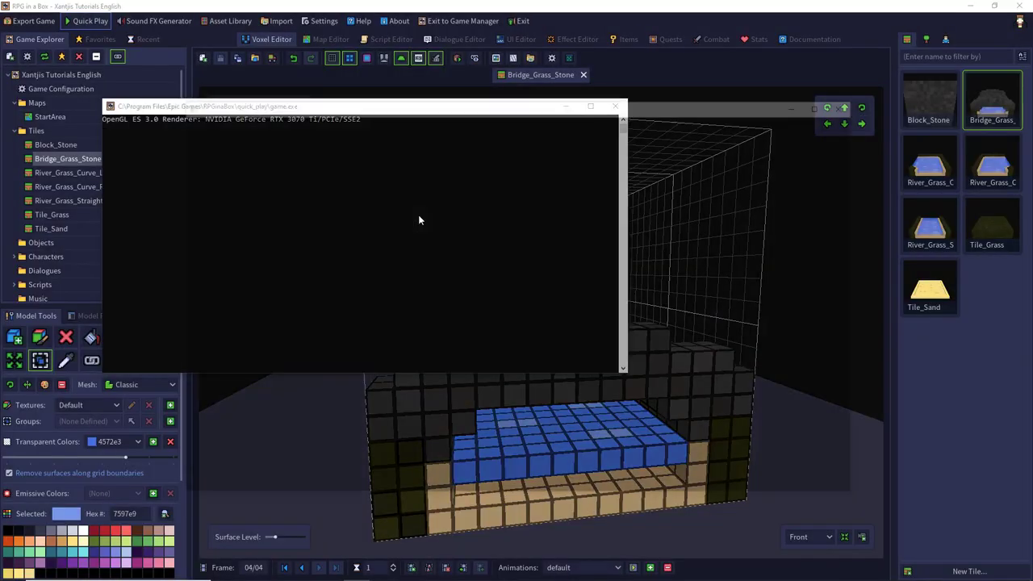
{"action": "left_click", "coordinate": [161, 126]}
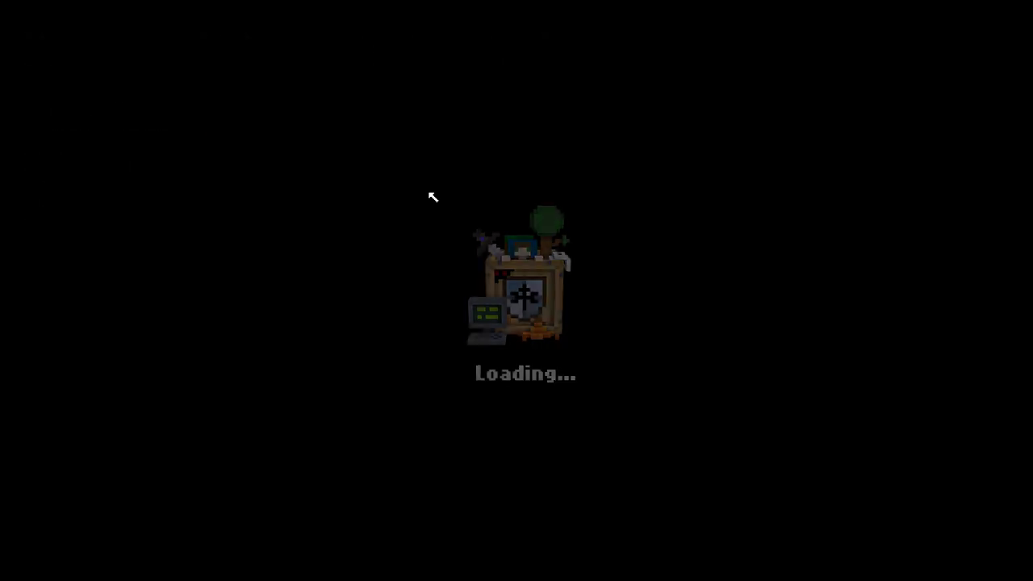
{"action": "key", "text": "a"}
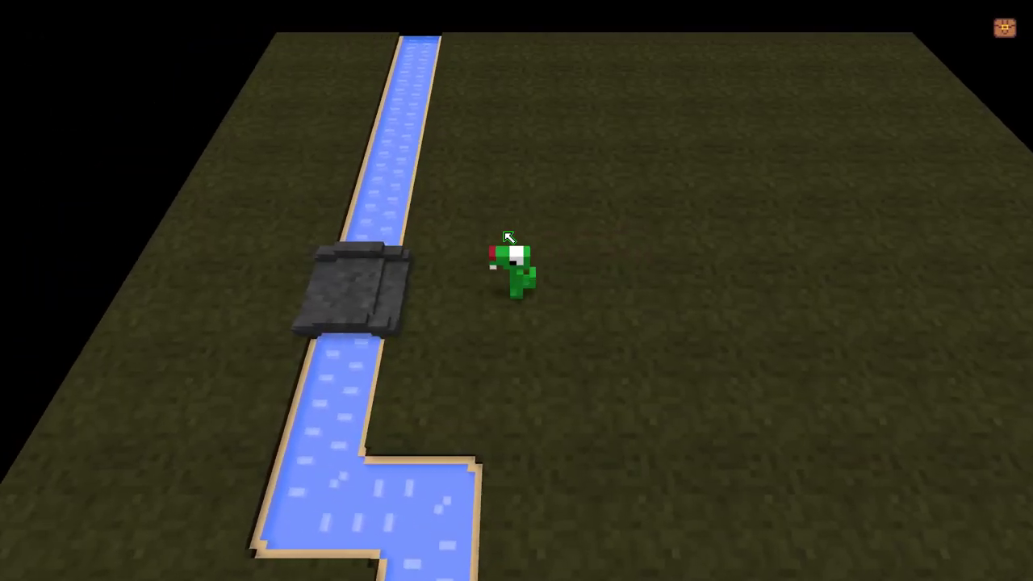
{"action": "key", "text": "s"}
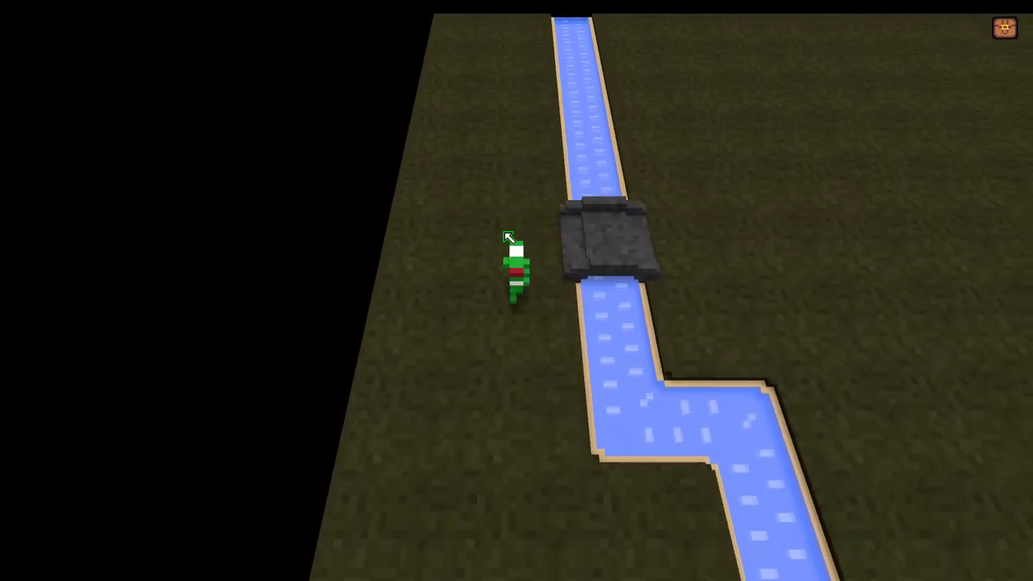
{"action": "key", "text": "w"}
{"action": "key", "text": "d"}
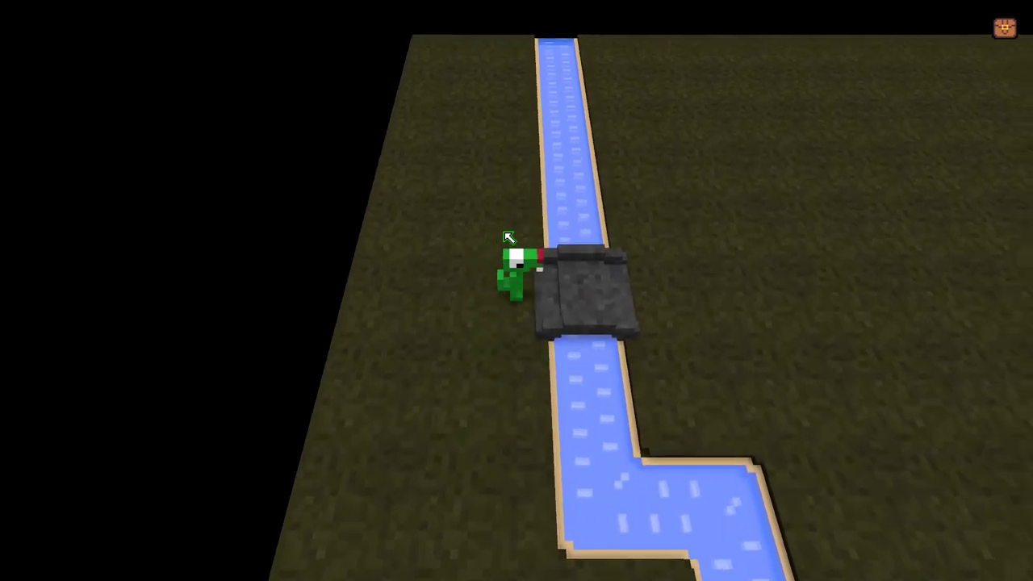
{"action": "key", "text": "Escape"}
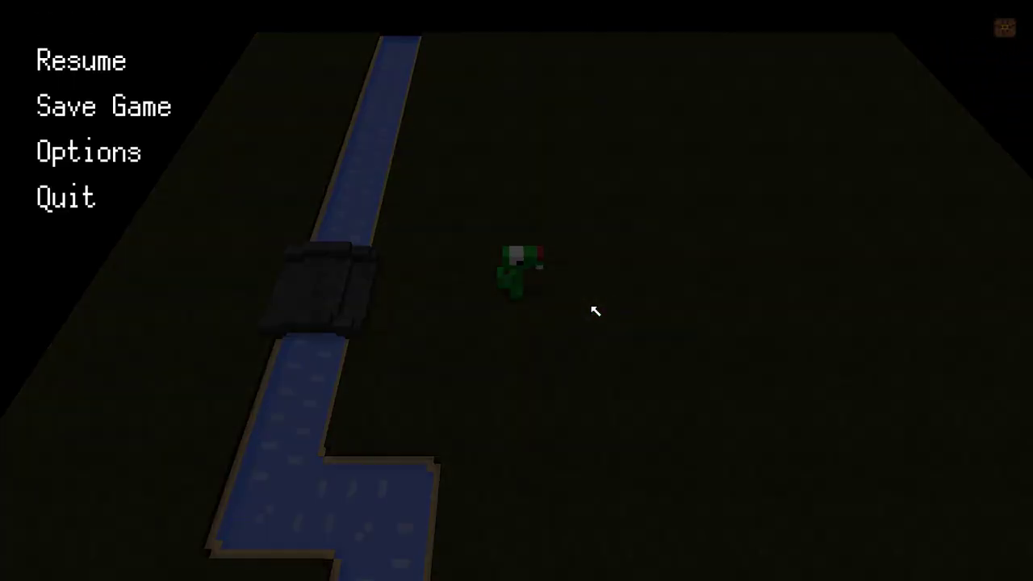
{"action": "left_click", "coordinate": [86, 201]}
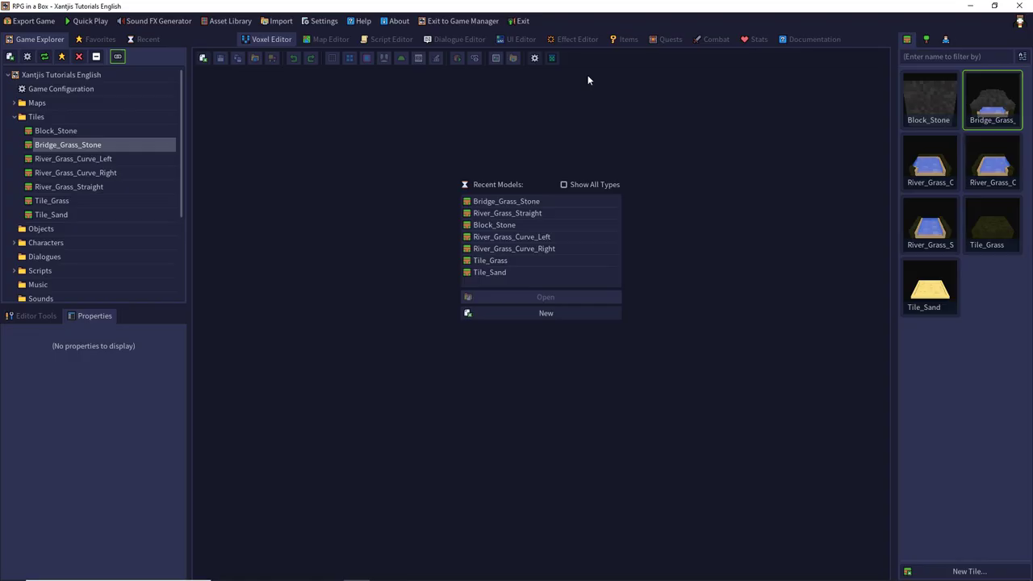
Step: Turn on Passable in the Bridge_Grass_Stone tile's model properties, and save and close the tile
{"action": "double_click", "coordinate": [992, 95]}
{"action": "right_click_drag", "start_coordinate": [473, 215], "coordinate": [489, 295]}
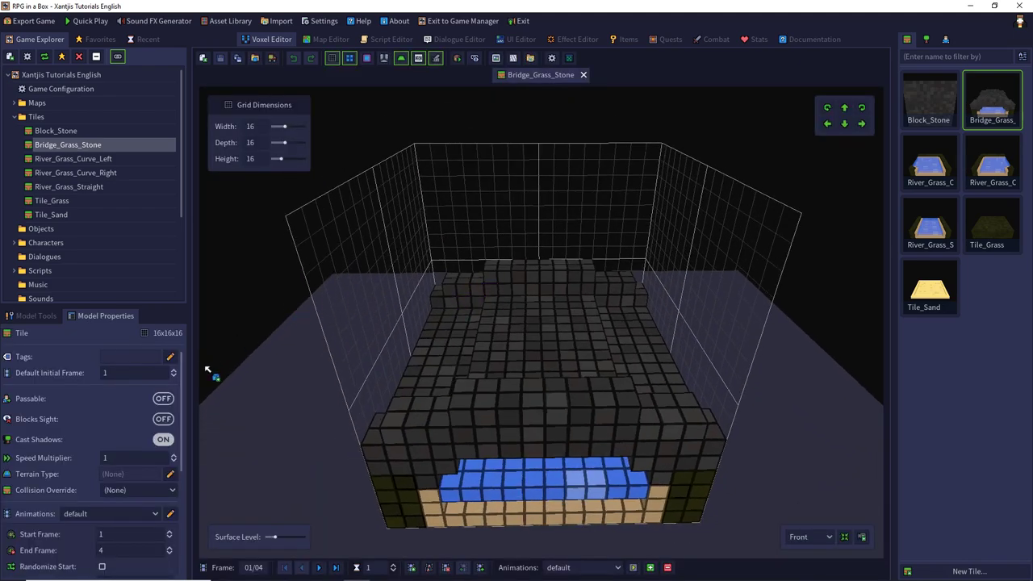
{"action": "left_click", "coordinate": [166, 400]}
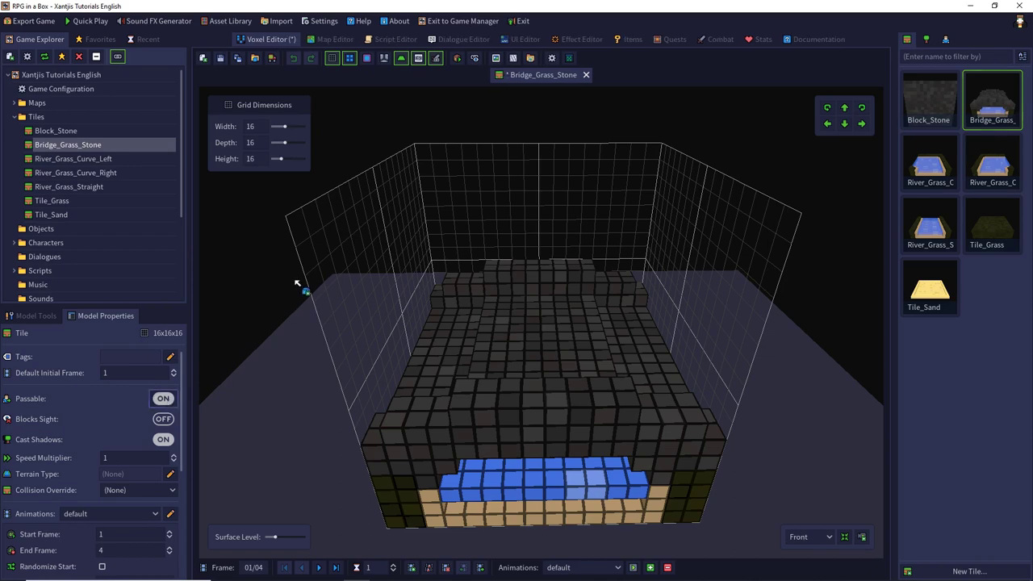
{"action": "right_click_drag", "start_coordinate": [299, 288], "coordinate": [282, 328]}
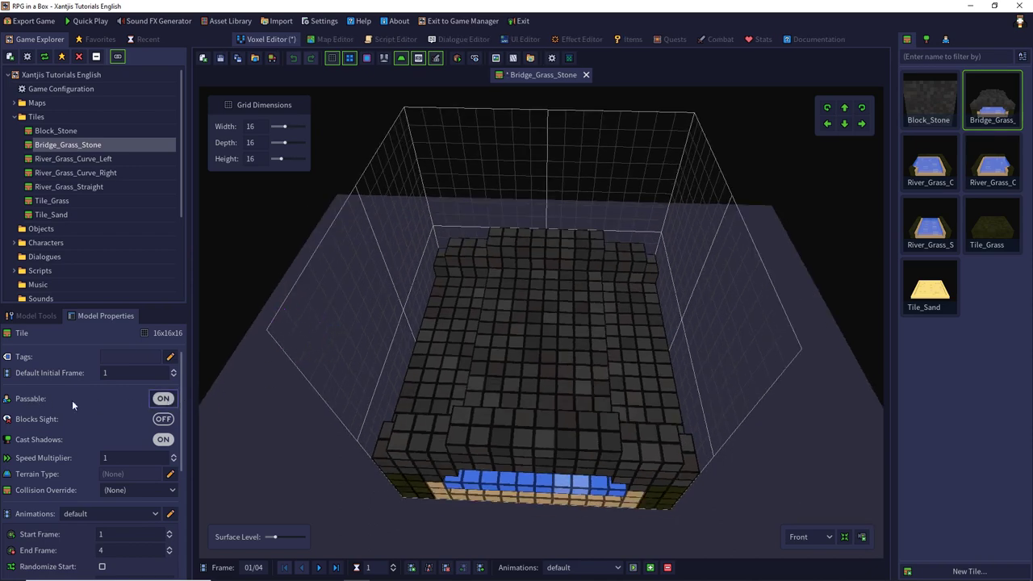
{"action": "left_click", "coordinate": [222, 58]}
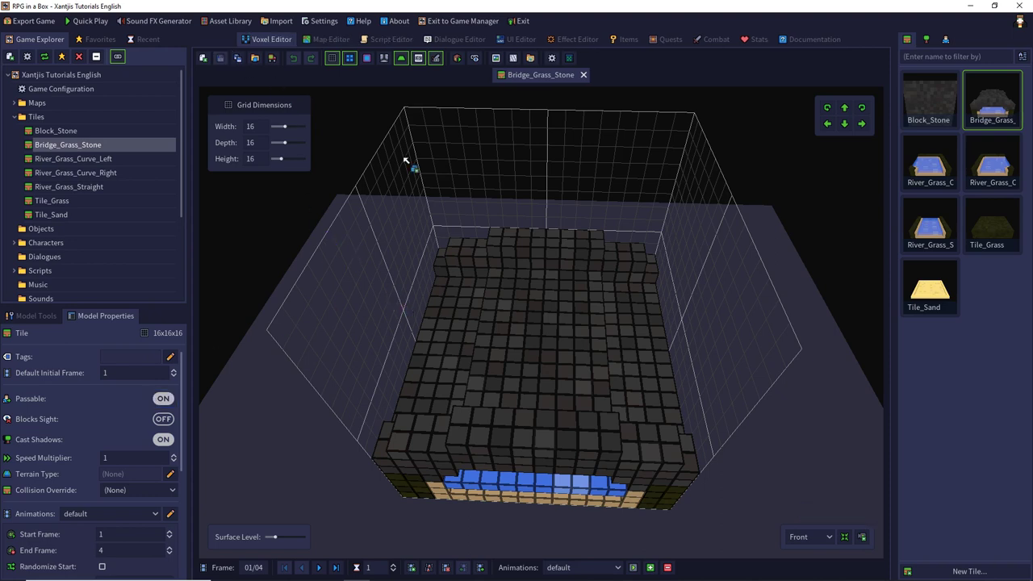
{"action": "left_click", "coordinate": [583, 75]}
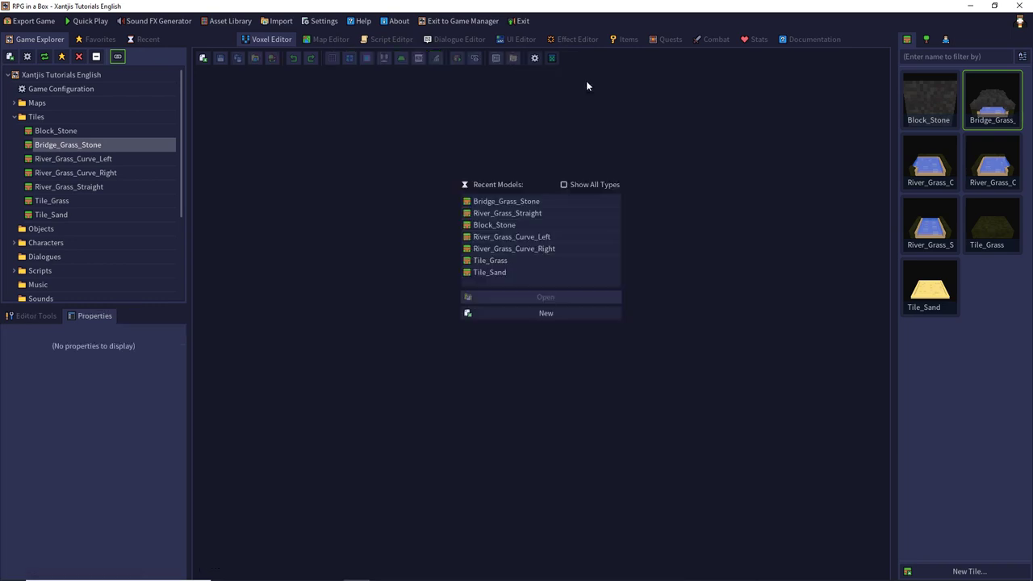